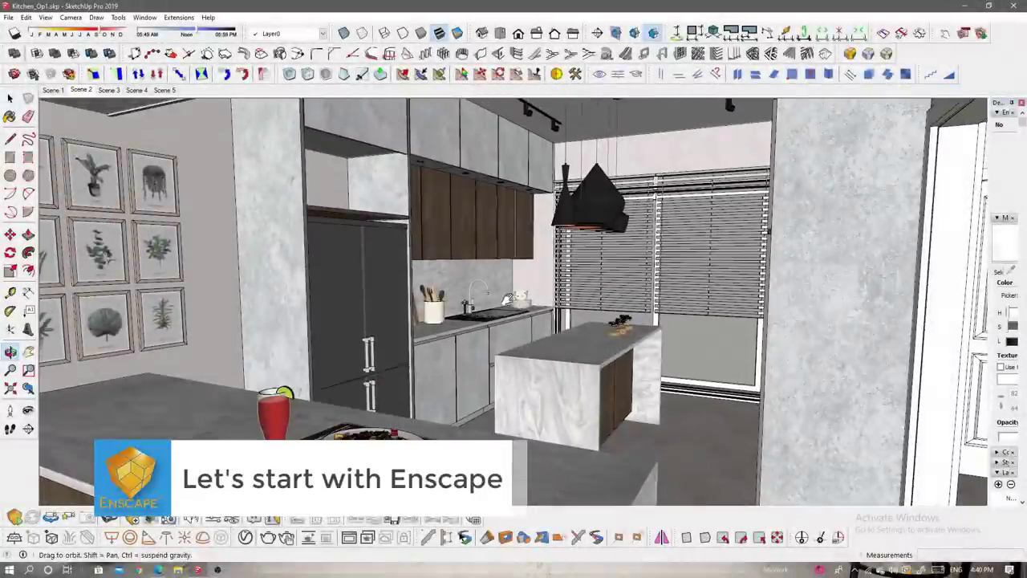
Launch Enscape's live render of the Kitchen_Op1 model and snap SketchUp to the left half.
click(14, 516)
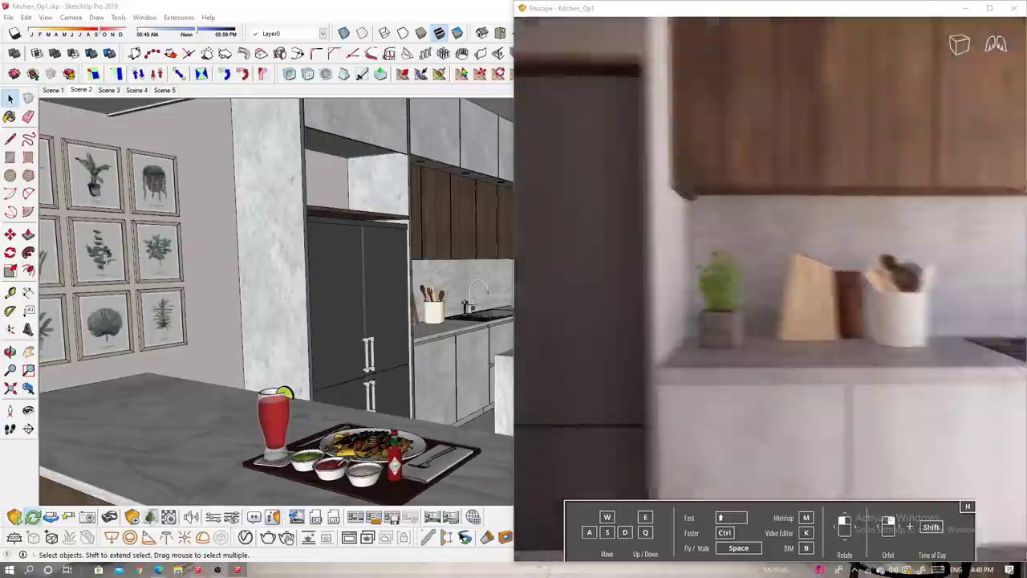
middle_drag(320, 291, 336, 292)
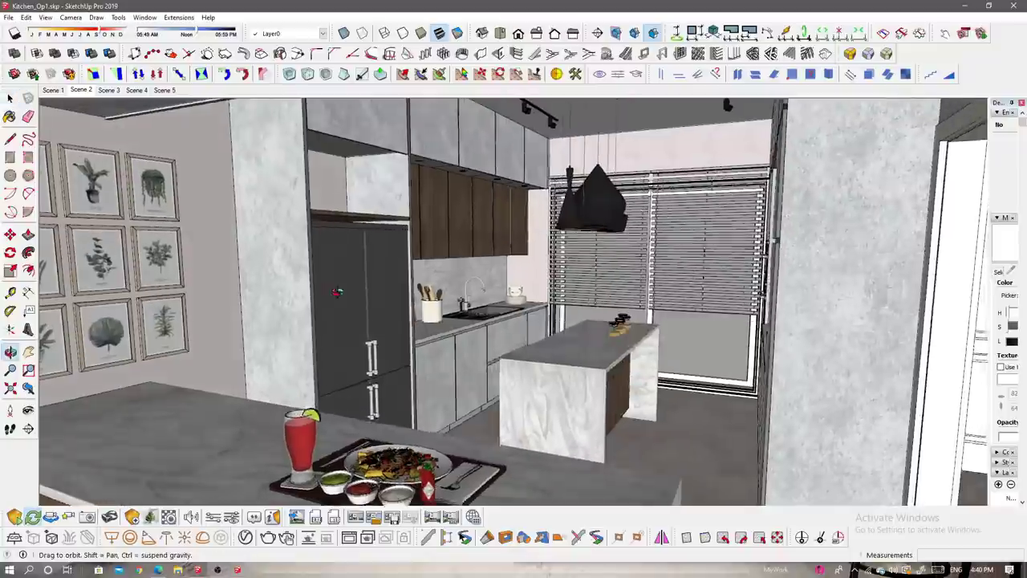
key(super+Left)
Put the render on the right half and lower Marble Beige roughness to 12.1%.
click(601, 233)
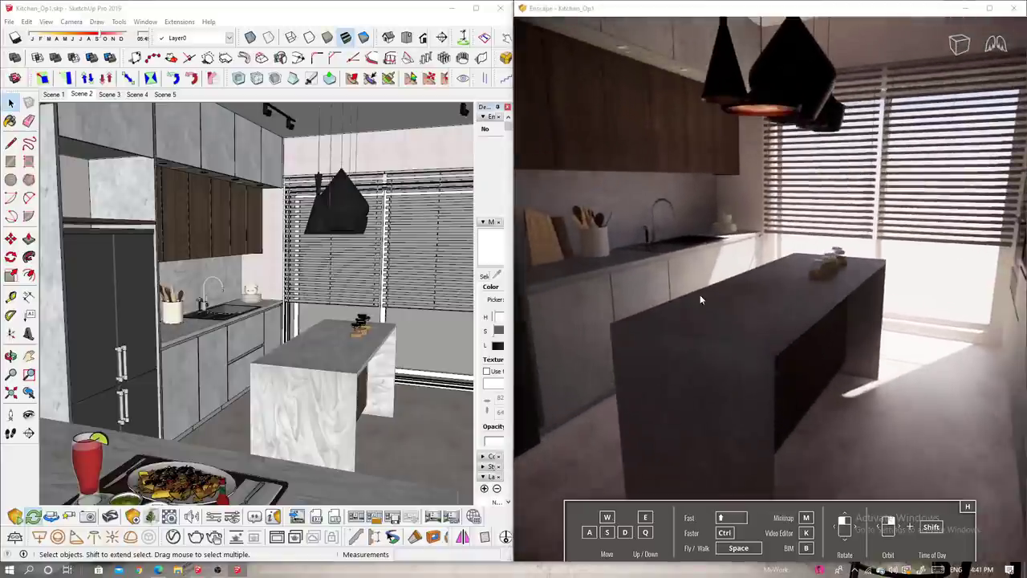
middle_drag(344, 255, 320, 257)
middle_drag(309, 414, 278, 325)
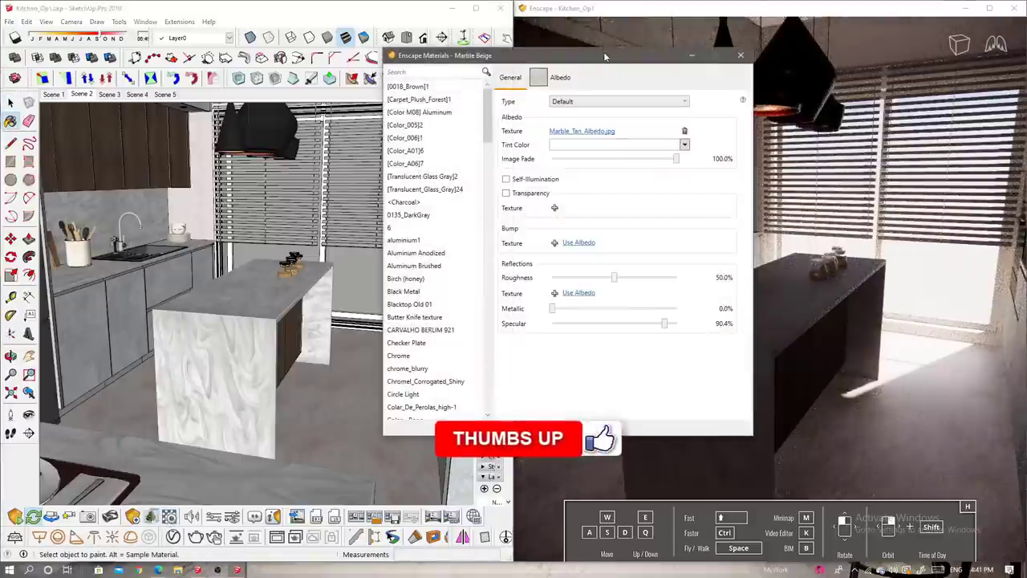
drag(600, 47, 274, 72)
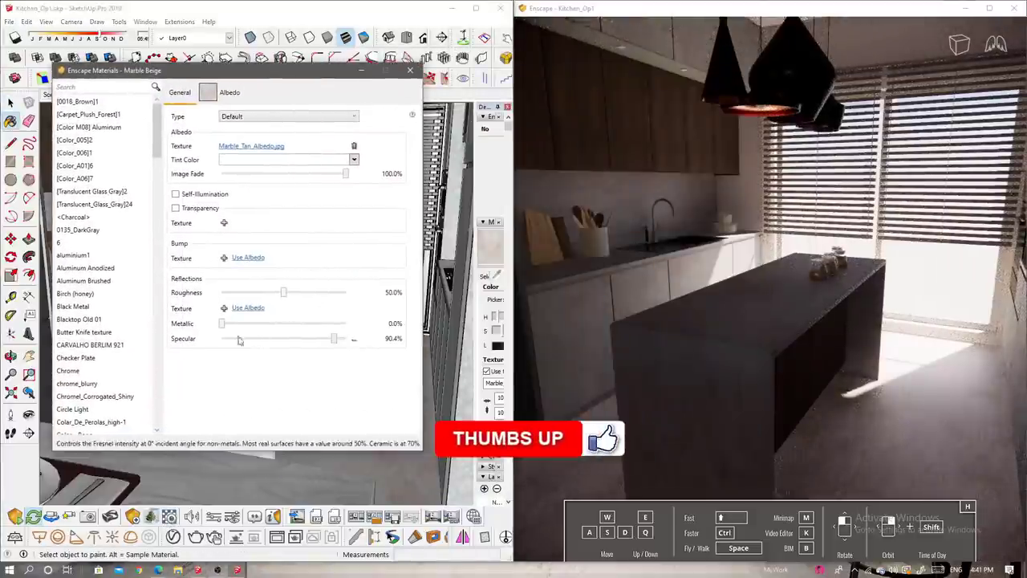
drag(283, 292, 236, 293)
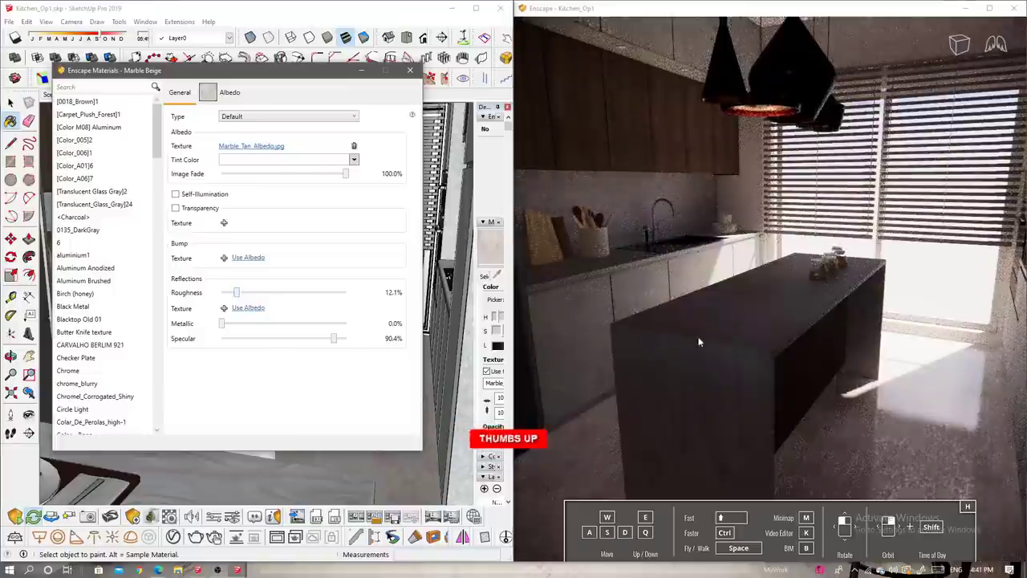
click(805, 350)
key(w)
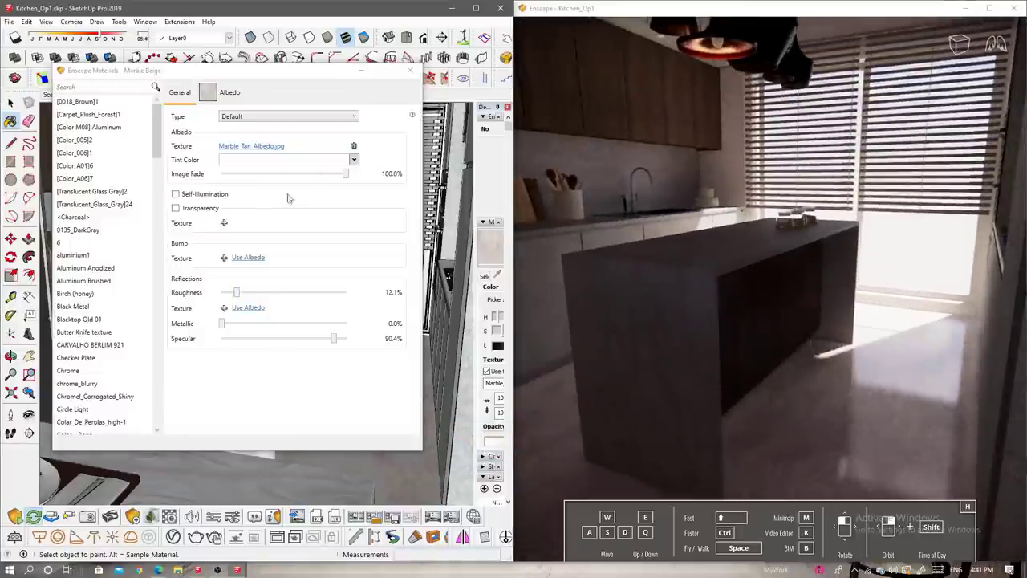
Give Marble Beige Marble_Tan_Bump.jpg as bump (0.99) and Marble_Tan_Roughness.jpg as roughness map.
click(247, 259)
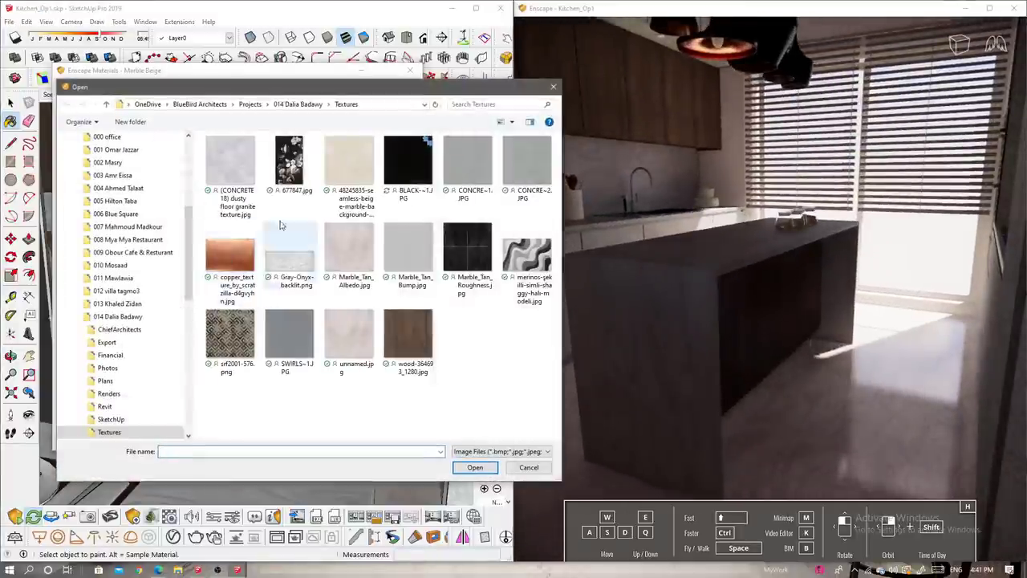
double_click(419, 270)
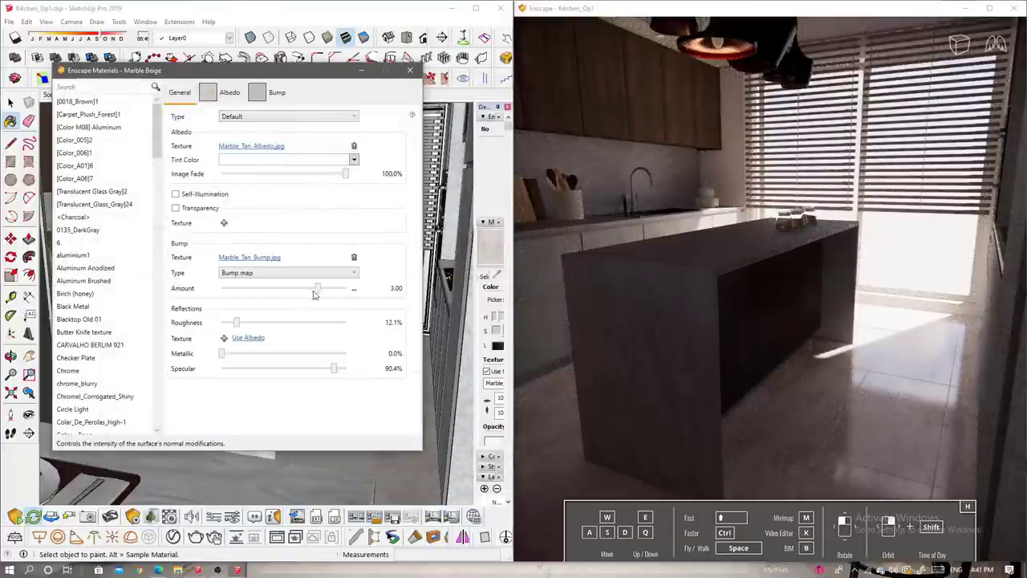
drag(314, 293, 303, 294)
scroll(725, 367, up, 5)
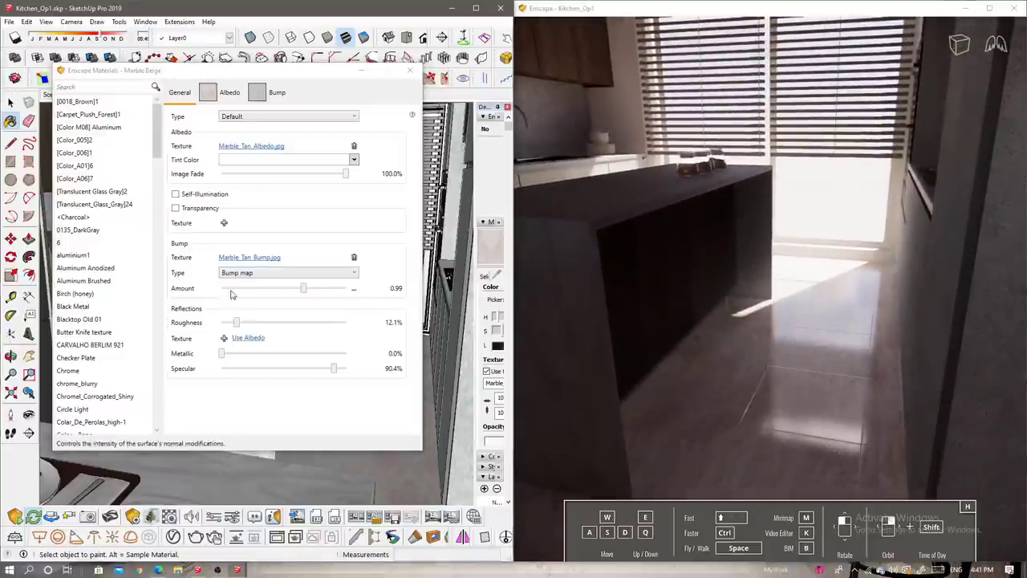
click(224, 338)
double_click(475, 246)
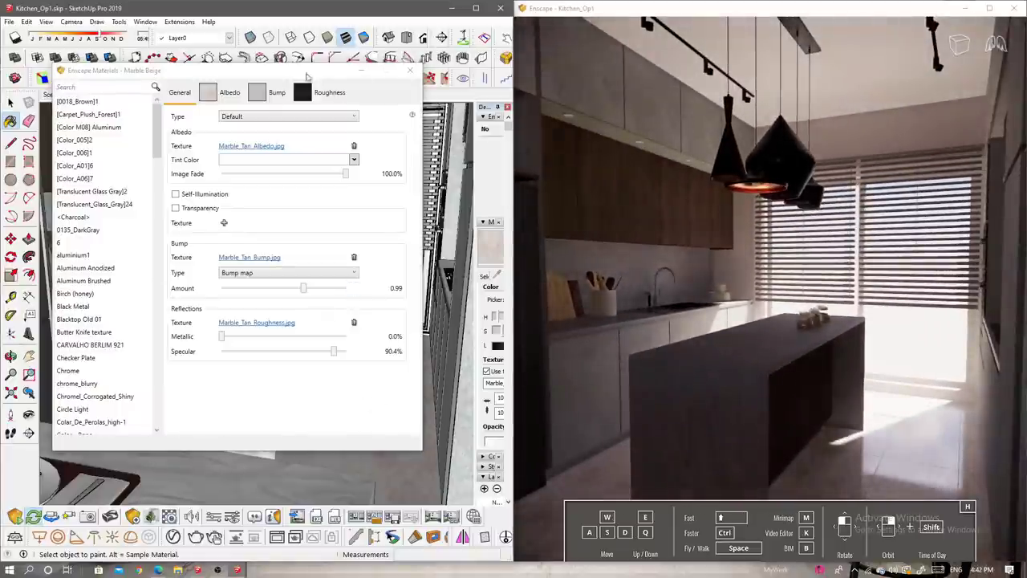
drag(306, 76, 322, 74)
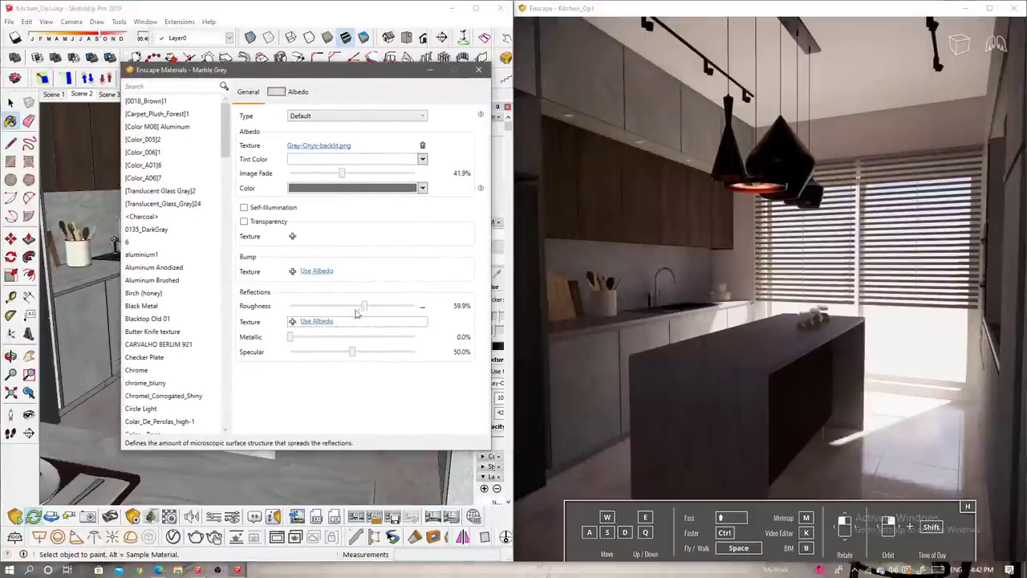
Drop the Marble Grey roughness to about 7%.
drag(363, 306, 299, 305)
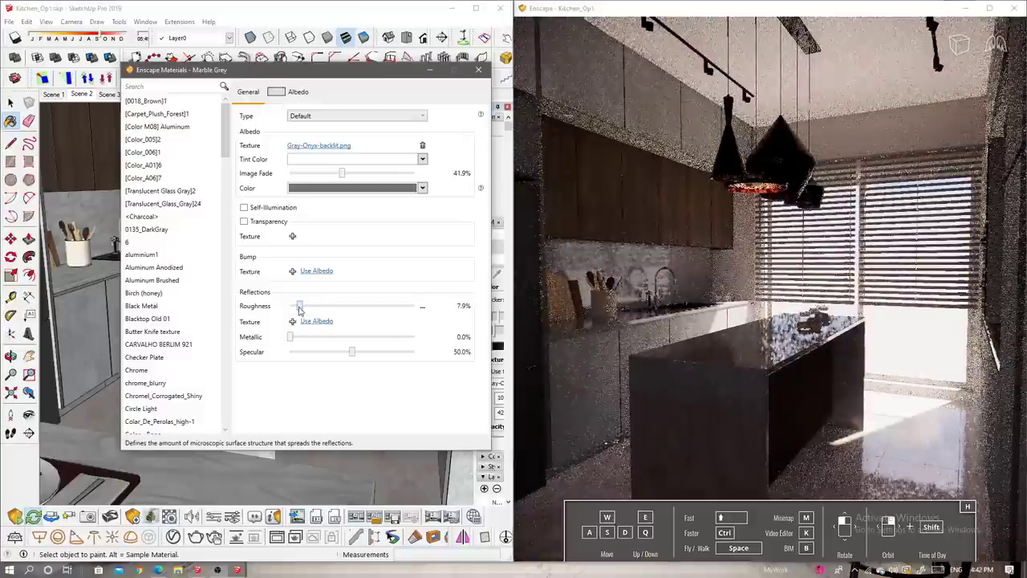
mouse_move(766, 317)
mouse_down()
mouse_move(782, 315)
mouse_move(749, 361)
mouse_up()
scroll(782, 312, up, 3)
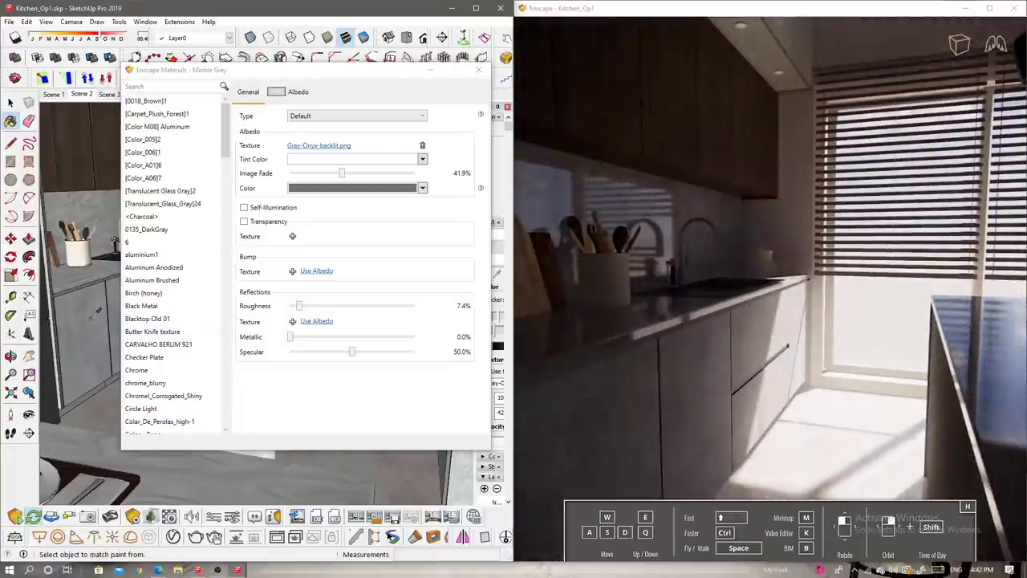
Add the concrete image as HPL Concrete's bump map.
click(292, 271)
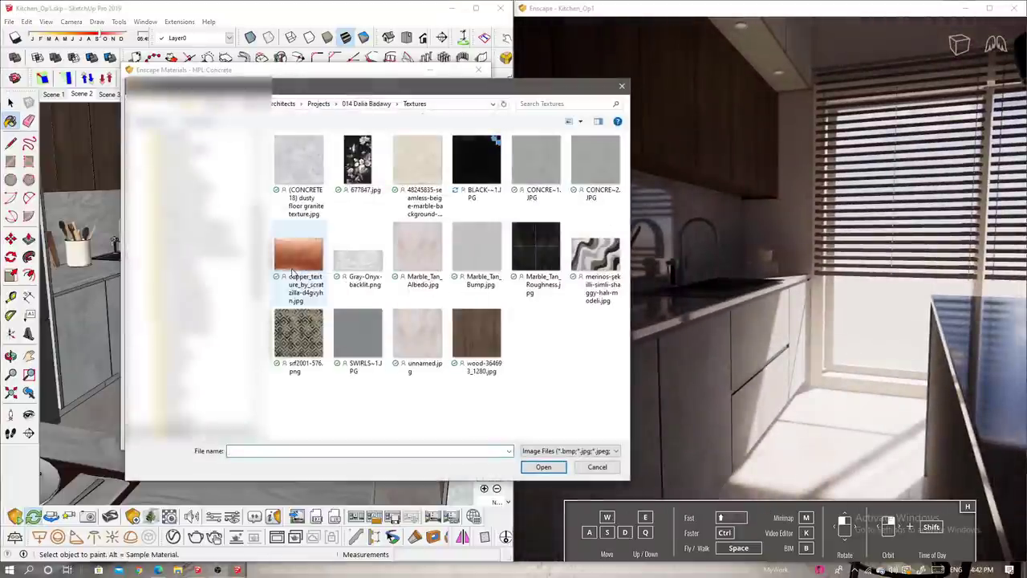
click(600, 468)
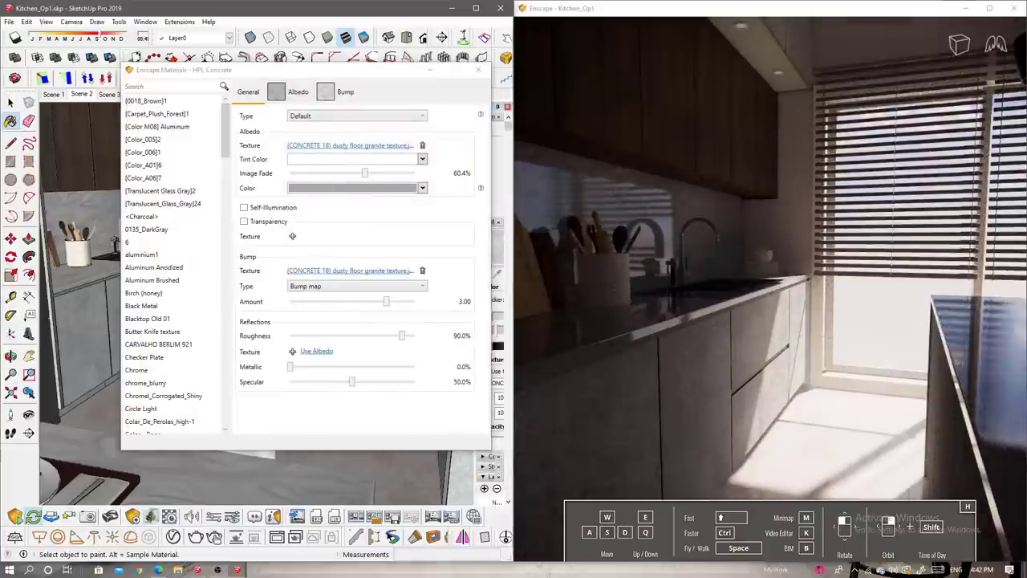
scroll(703, 381, up, 3)
scroll(702, 403, up, 3)
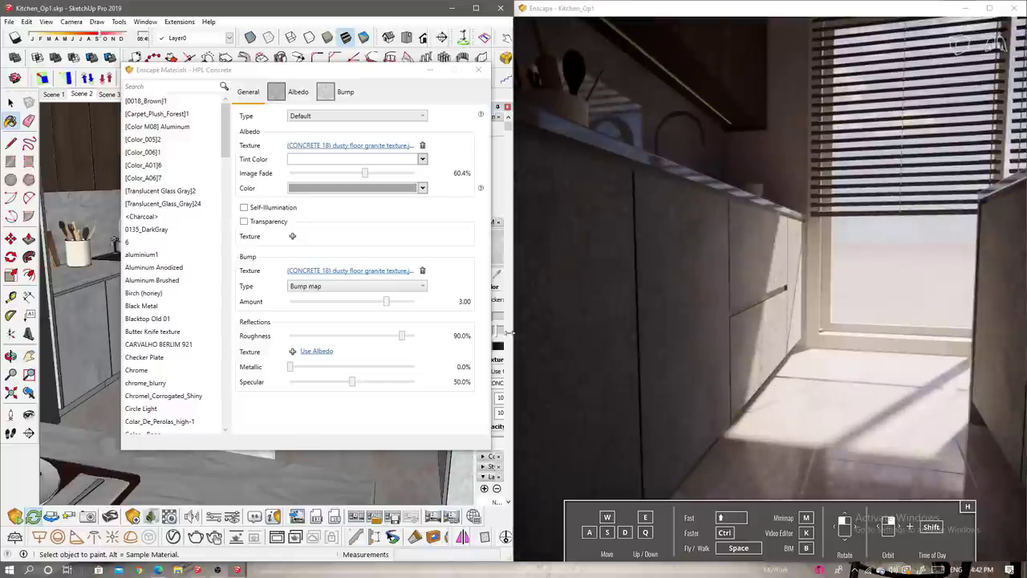
Use HPL Concrete's base texture as its roughness map at 68% brightness.
click(316, 351)
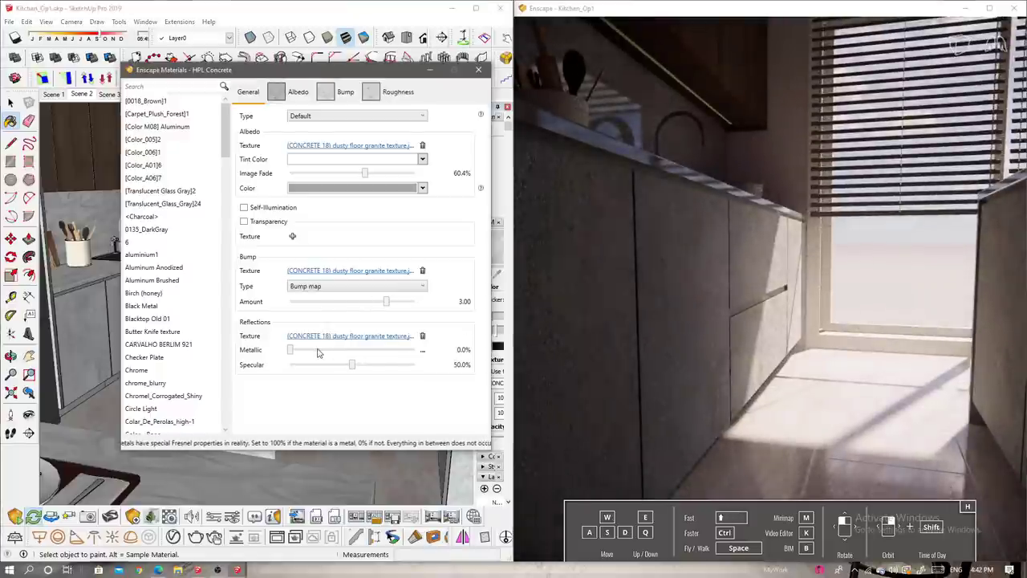
scroll(674, 349, up, 2)
scroll(675, 349, up, 2)
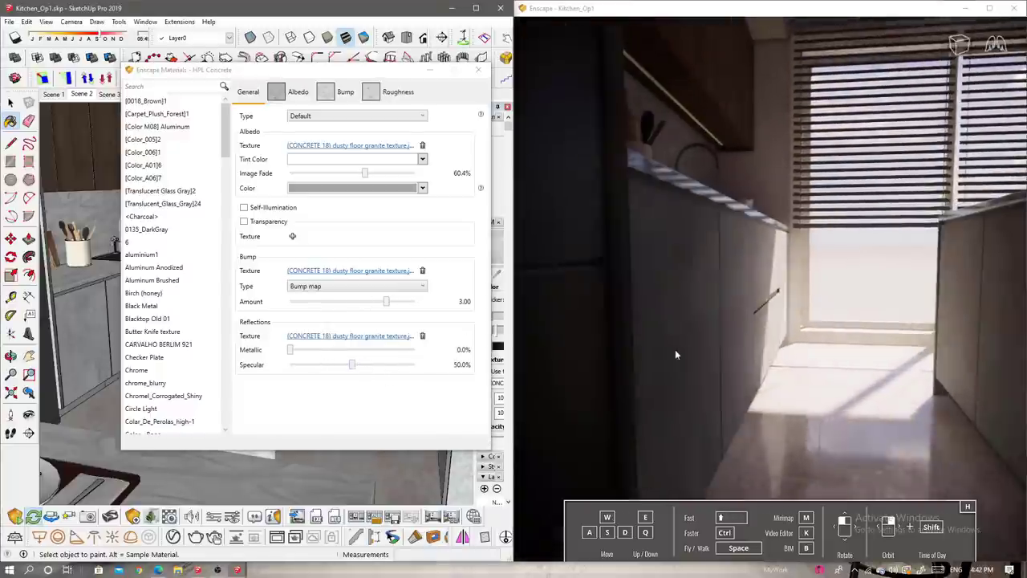
click(397, 91)
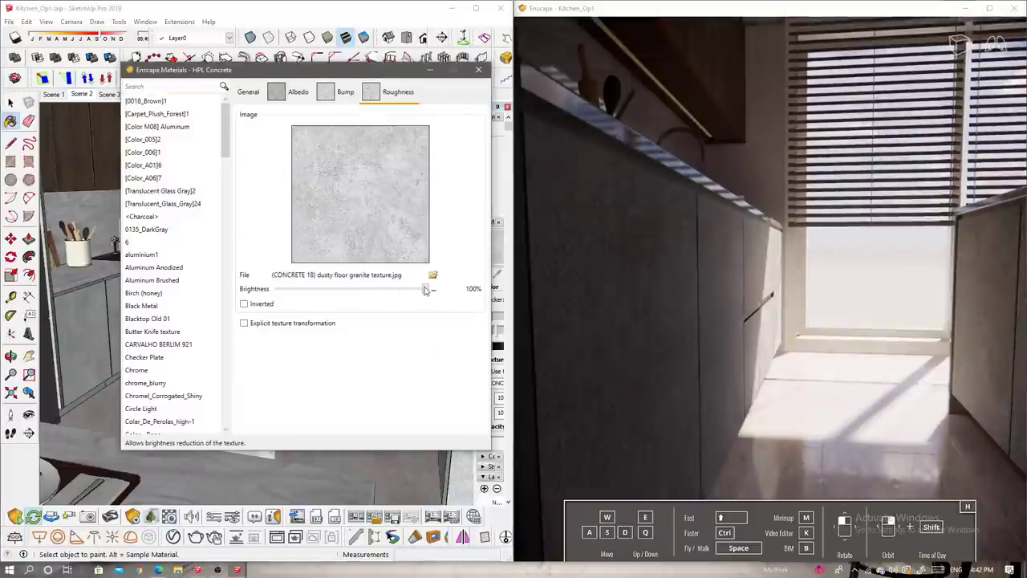
drag(426, 291, 379, 294)
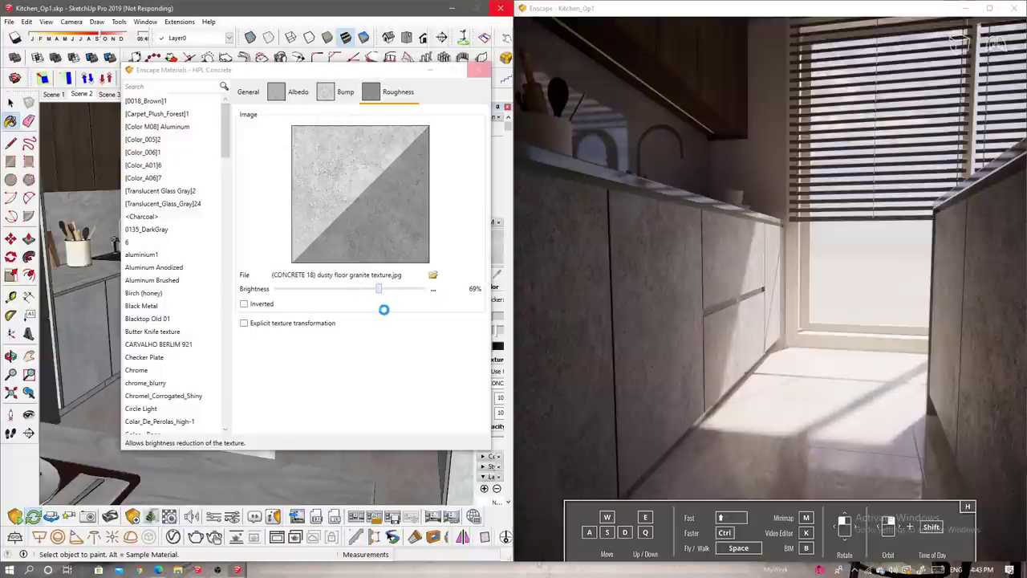
drag(378, 289, 376, 289)
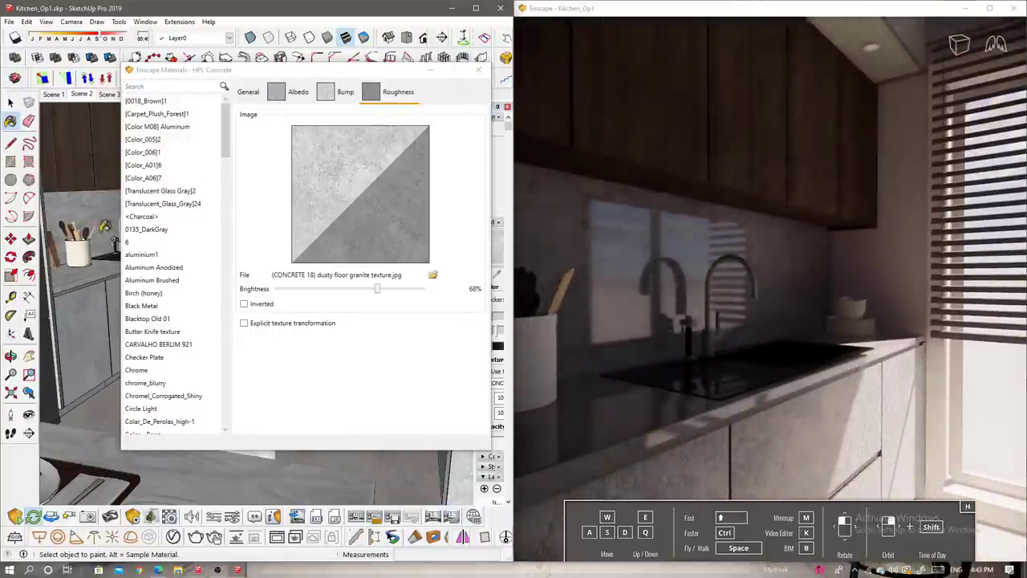
middle_drag(80, 473, 97, 474)
Make the faucet's chrome material more metallic and nearly mirror-smooth.
click(81, 277)
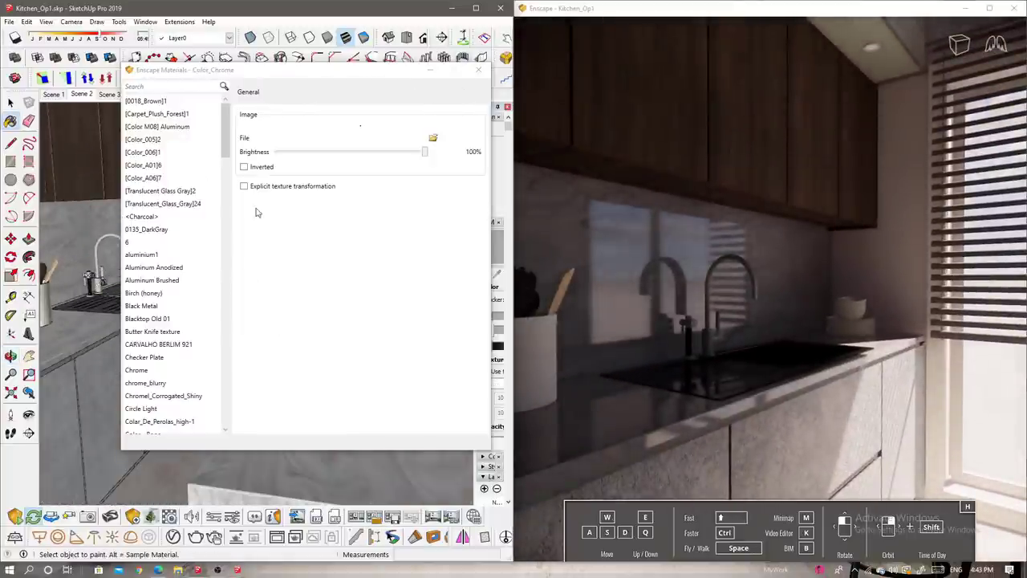
middle_drag(72, 277, 60, 305)
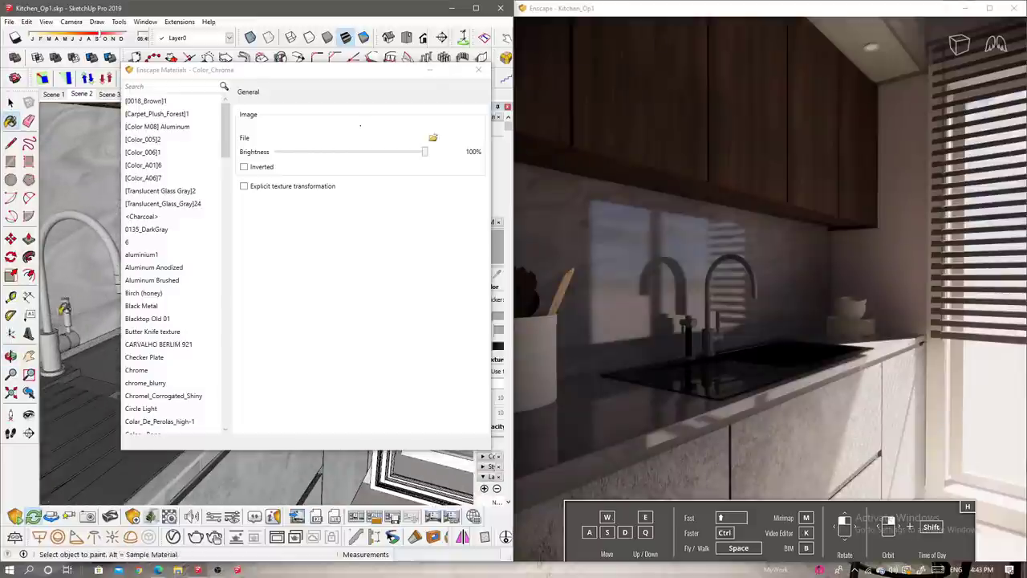
scroll(65, 307, up, 3)
drag(293, 316, 336, 318)
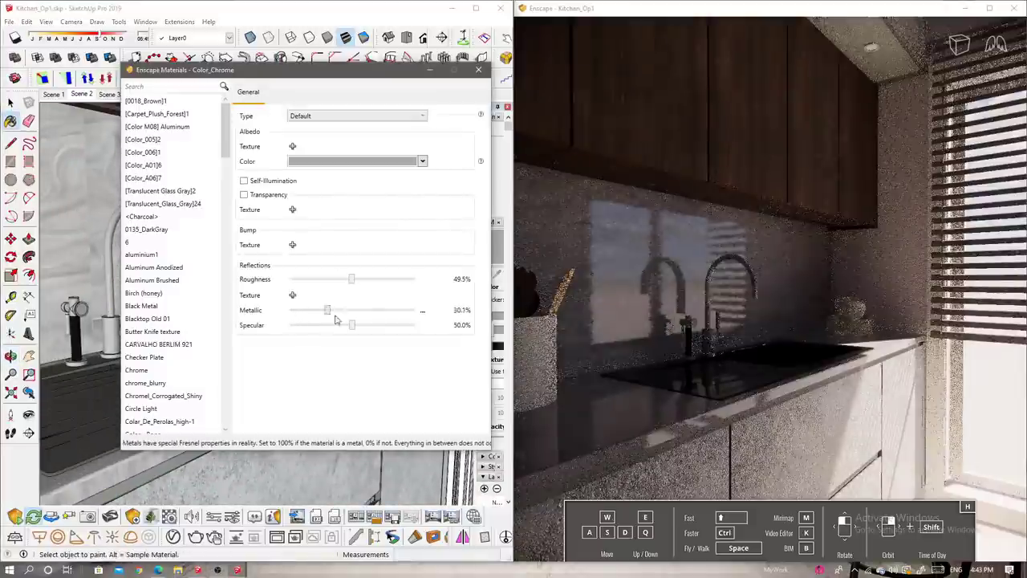
drag(350, 279, 294, 281)
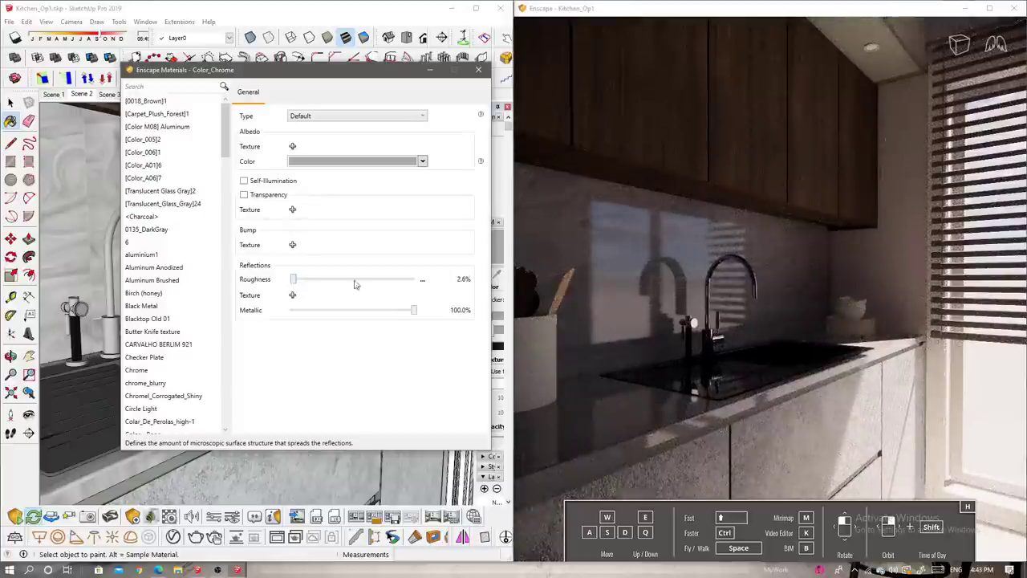
Lower the leather material's roughness slightly.
alt+click(84, 401)
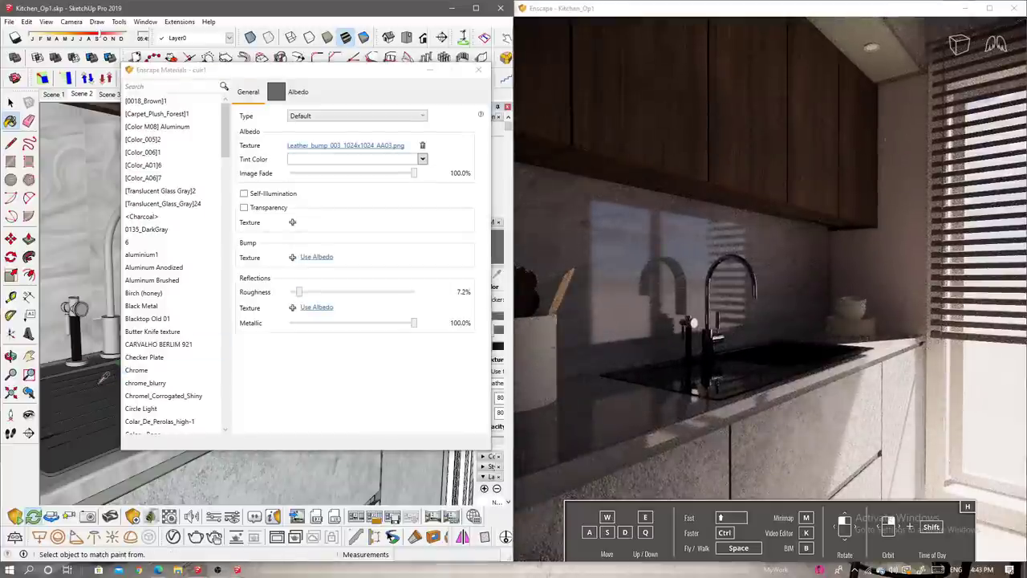
drag(610, 313, 663, 315)
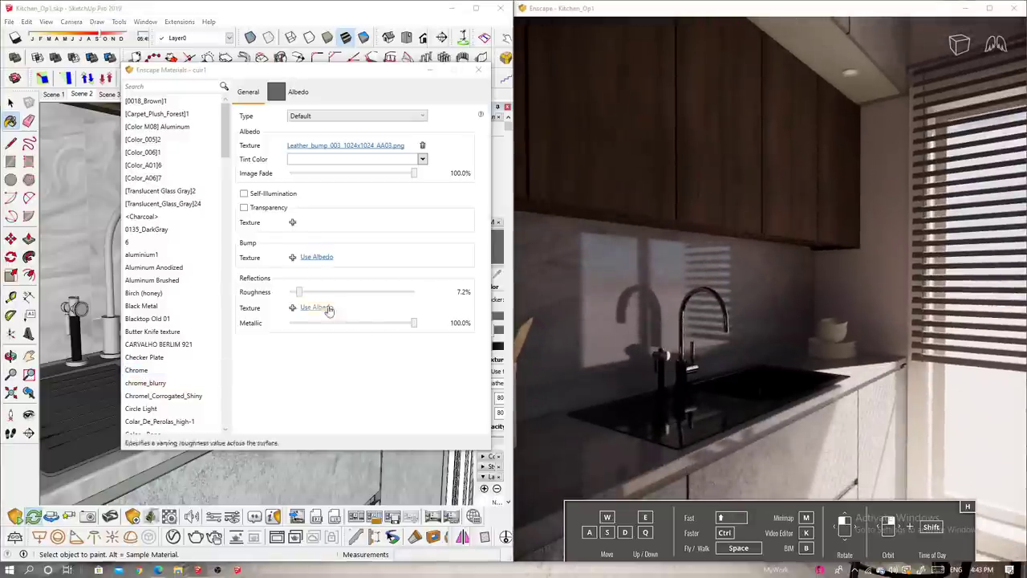
drag(299, 292, 297, 295)
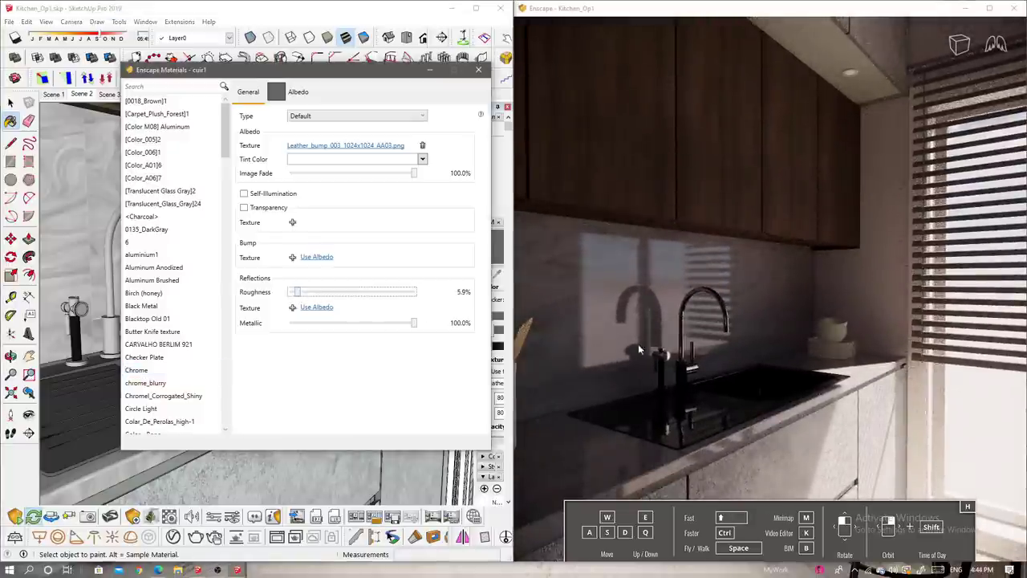
drag(176, 70, 301, 71)
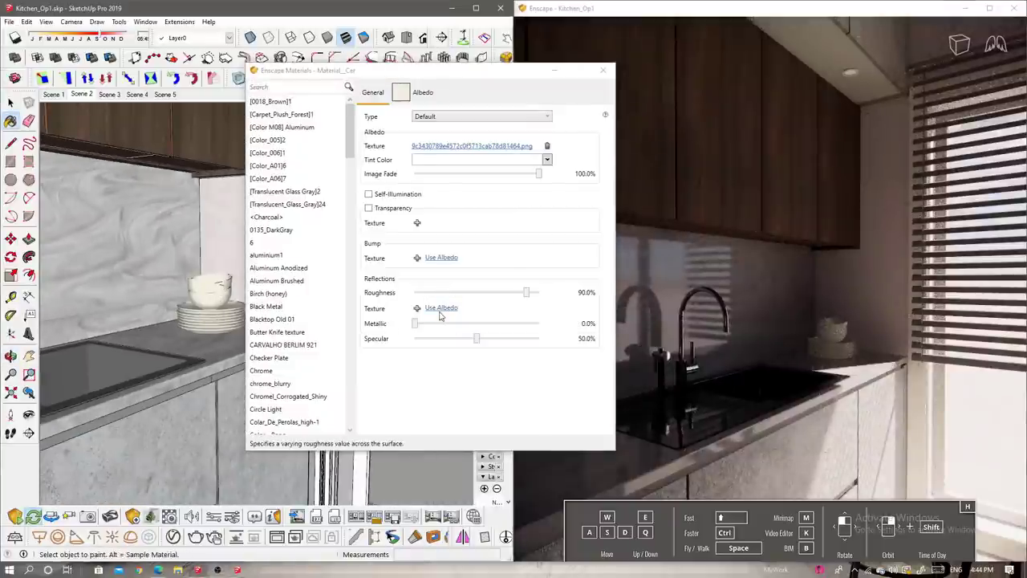
Cut the Material_Cer bowls' reflection roughness from 90% to 10.8%.
click(526, 294)
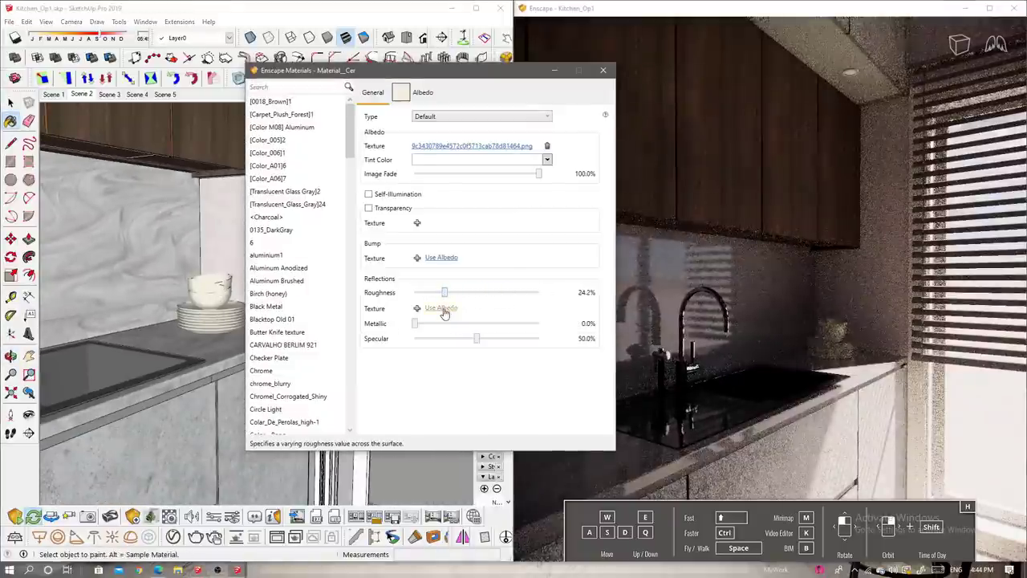
double_click(831, 340)
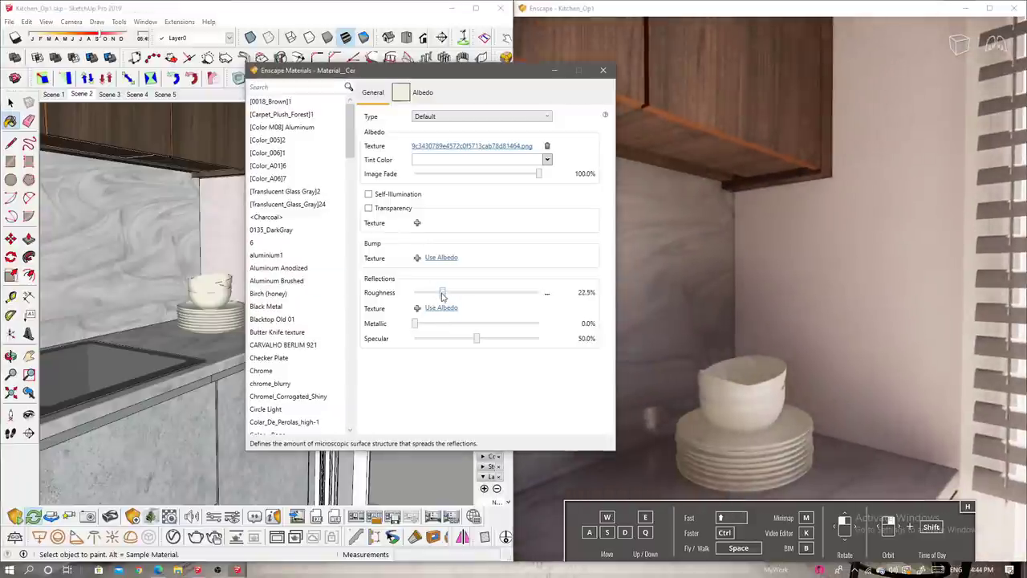
drag(442, 292, 427, 292)
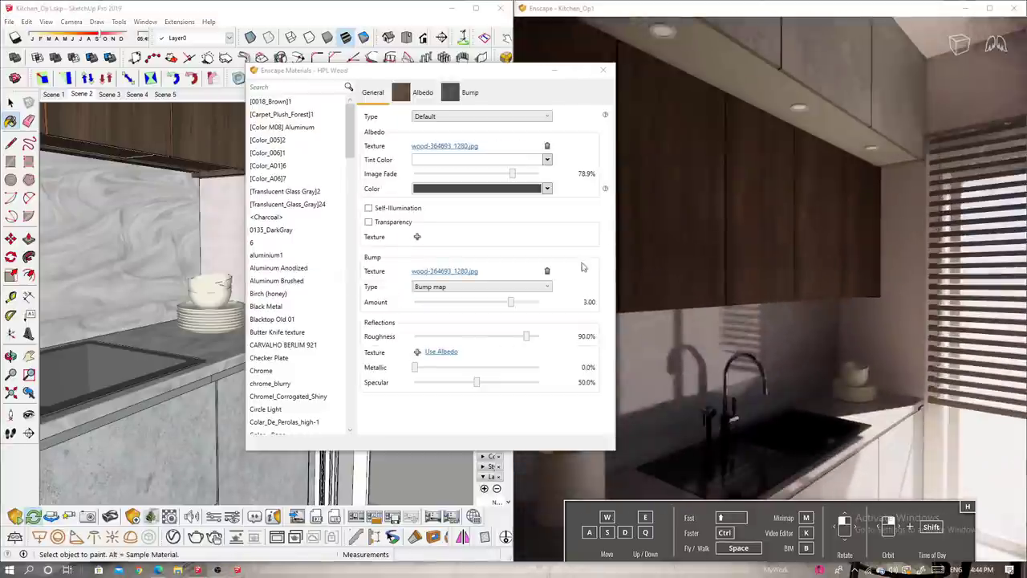
Use the wood image as HPL Wood's roughness map at 92% brightness.
click(702, 267)
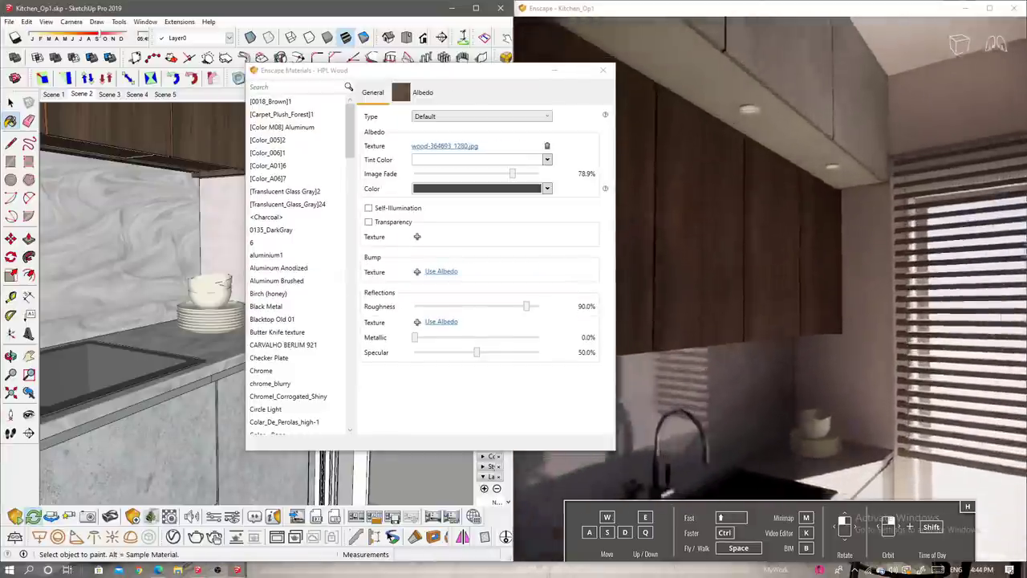
click(442, 321)
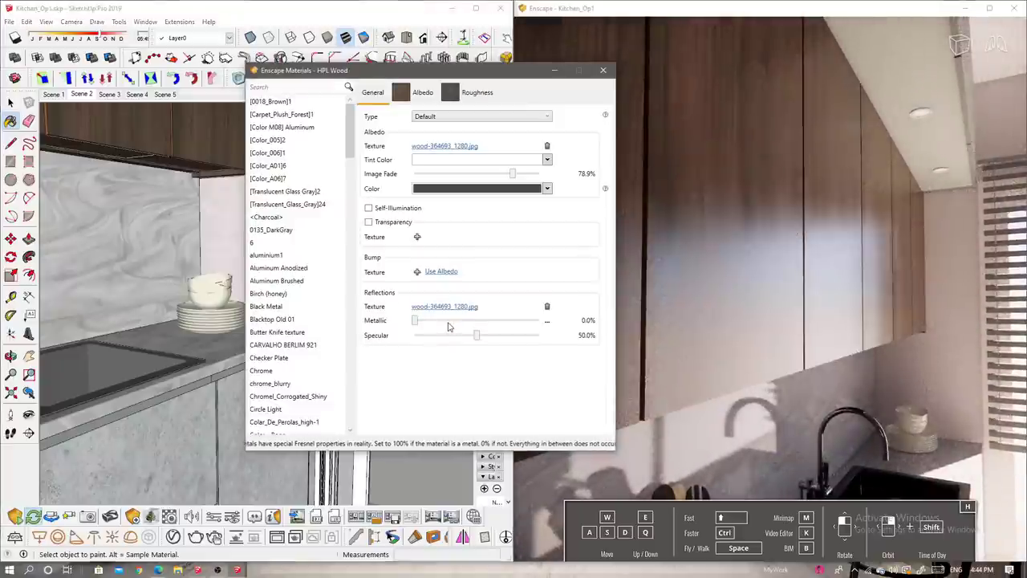
click(477, 92)
drag(550, 293, 538, 295)
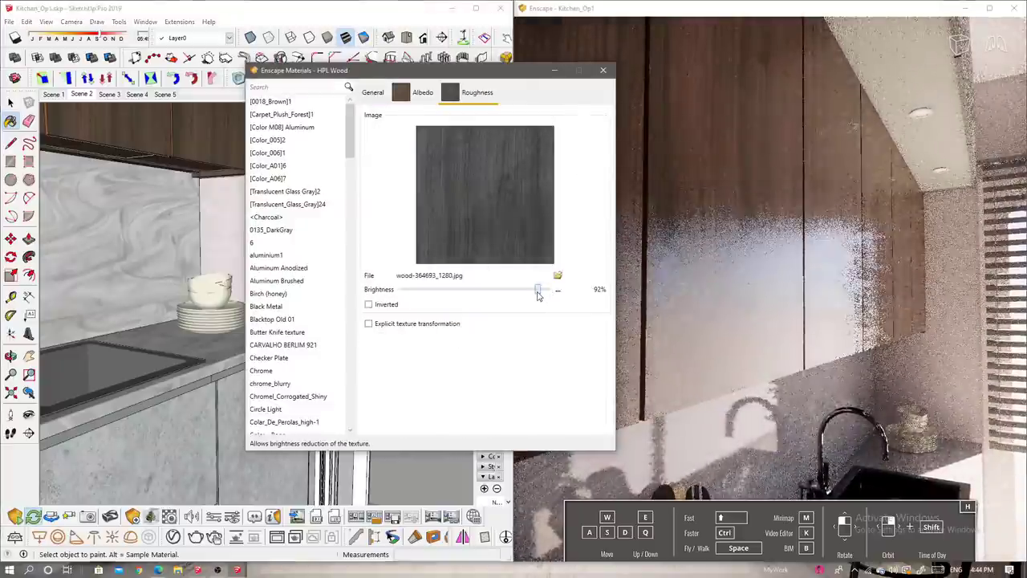
drag(747, 252, 955, 28)
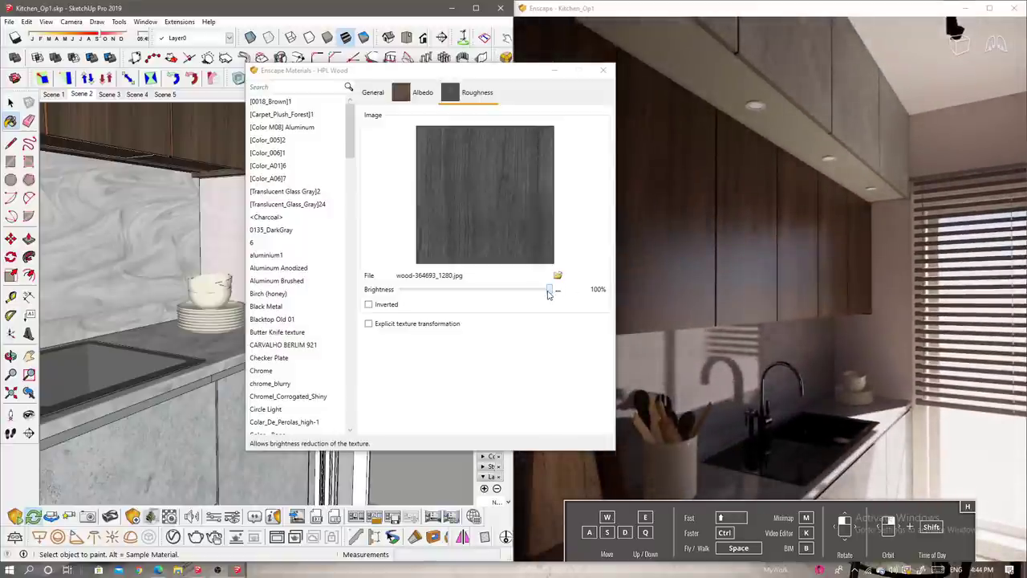
Use the wood texture as HPL Wood's bump map with amount 1.35.
click(363, 92)
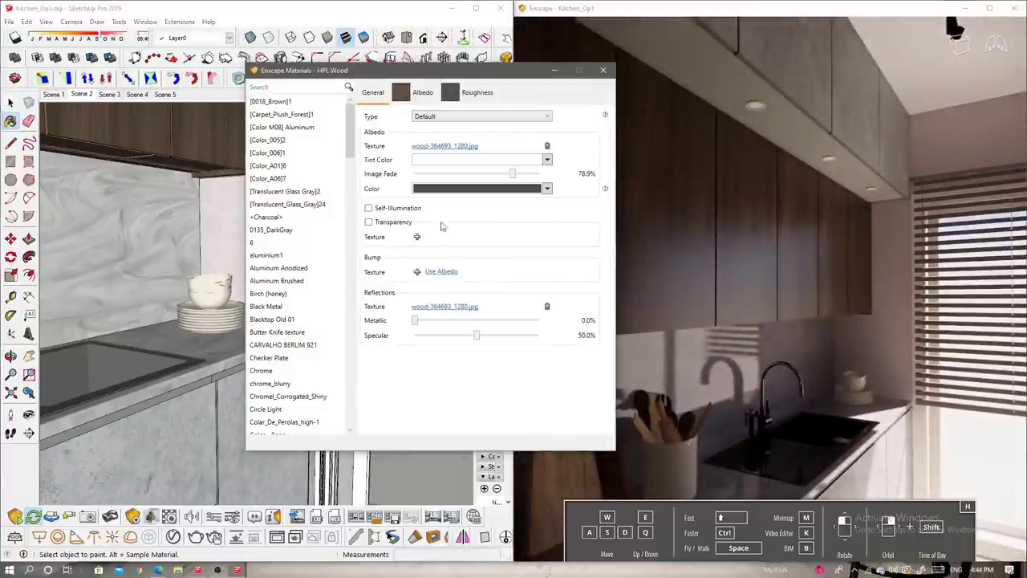
click(440, 272)
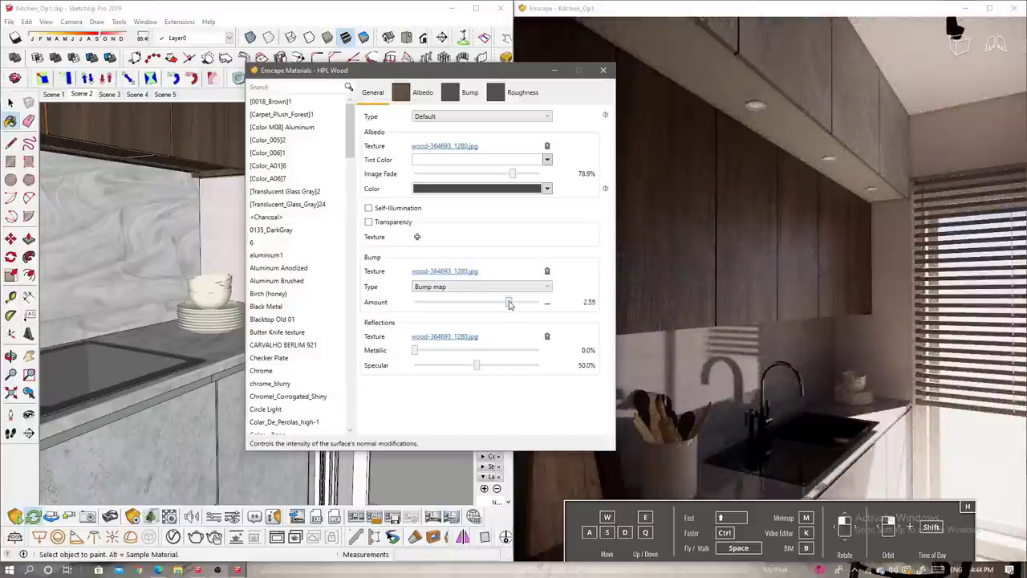
drag(508, 304, 499, 303)
drag(757, 266, 790, 289)
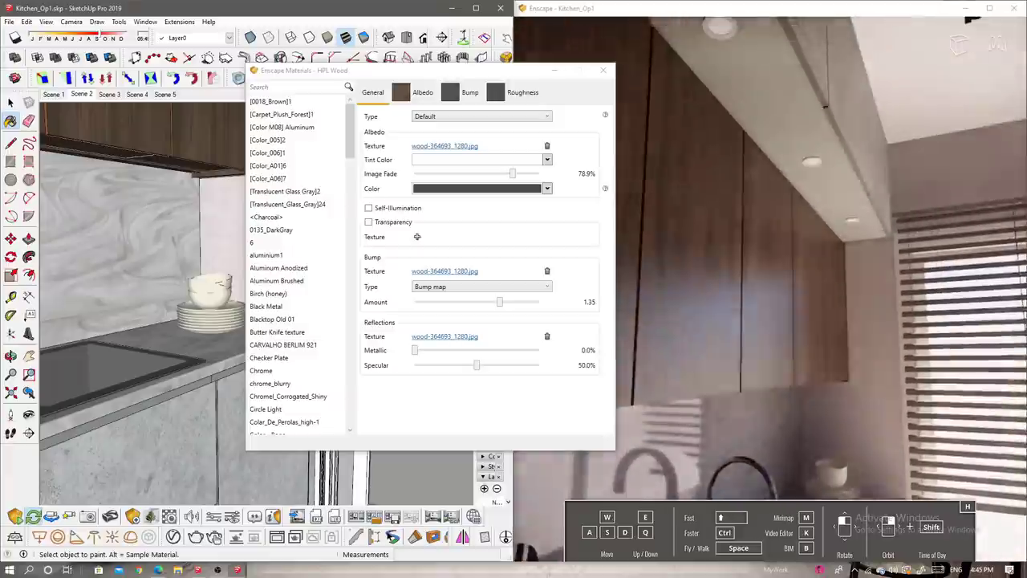
mouse_move(200, 224)
middle_down()
mouse_move(124, 347)
mouse_move(180, 240)
middle_up()
Make Aluminum Anodized 100% metallic with 17.5% roughness.
alt+click(183, 203)
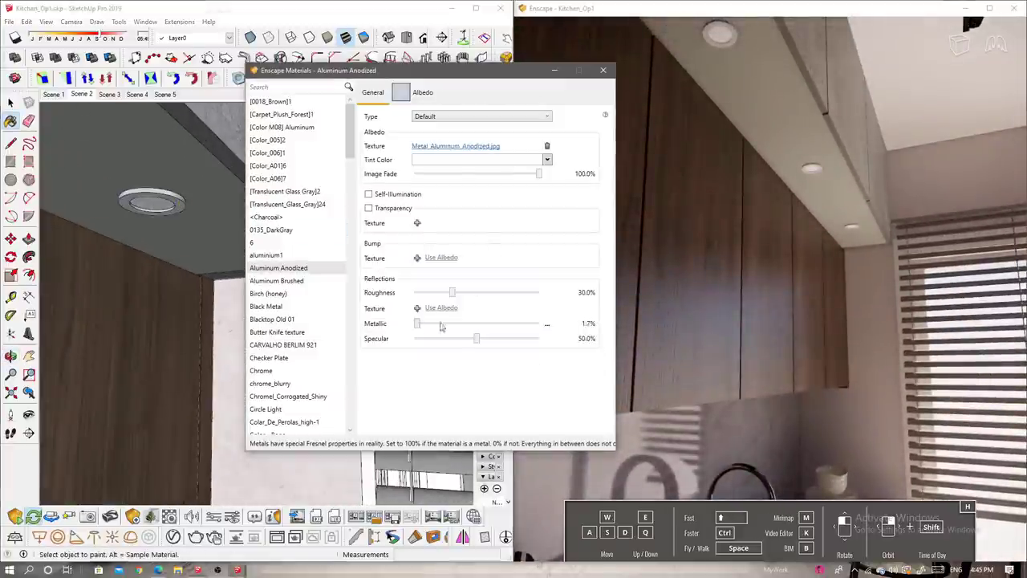
drag(440, 324, 541, 323)
drag(453, 292, 435, 292)
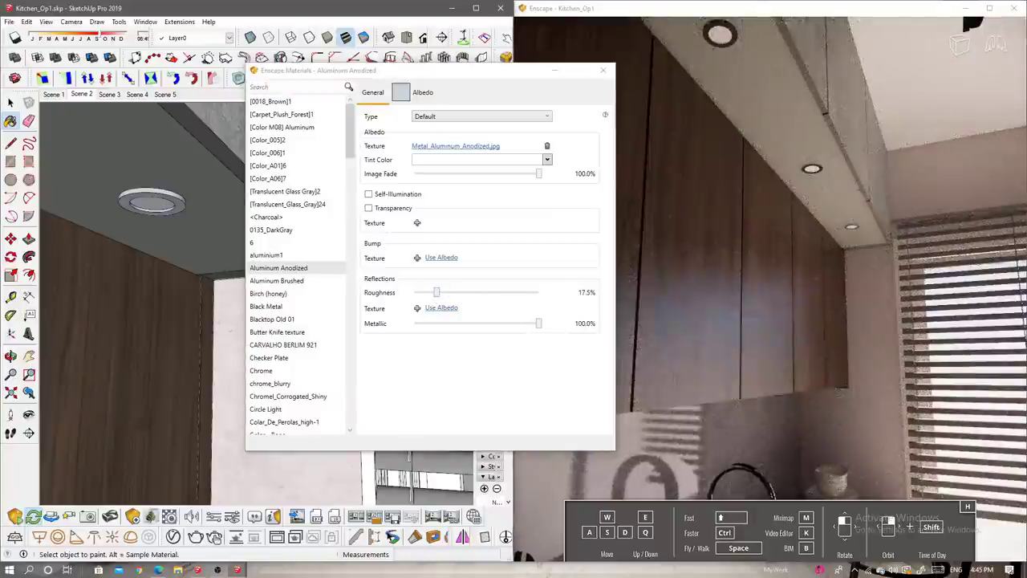
Raise Light_Emissive luminance and enable self-illumination on Color E05.
alt+click(152, 205)
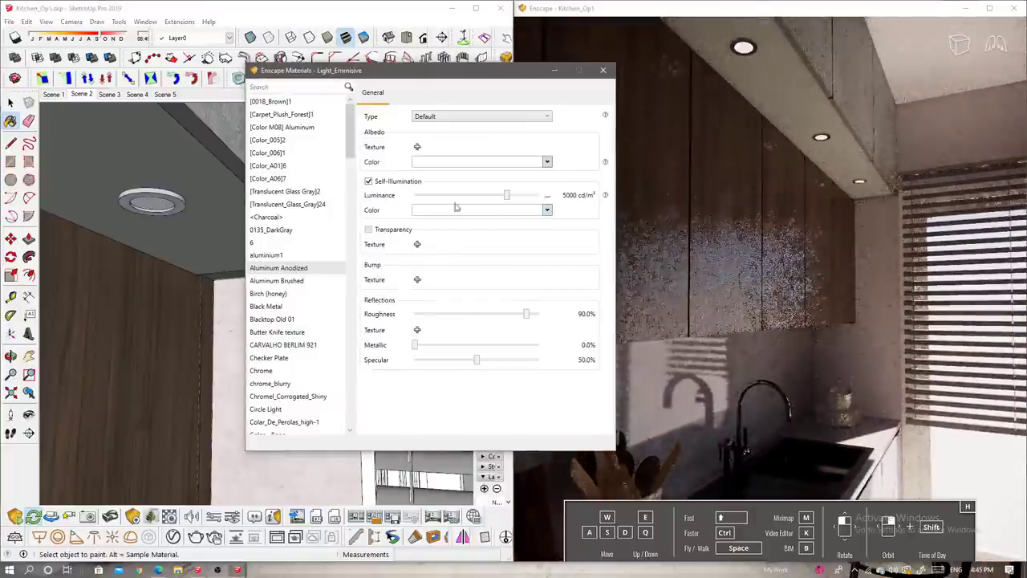
drag(507, 196, 810, 234)
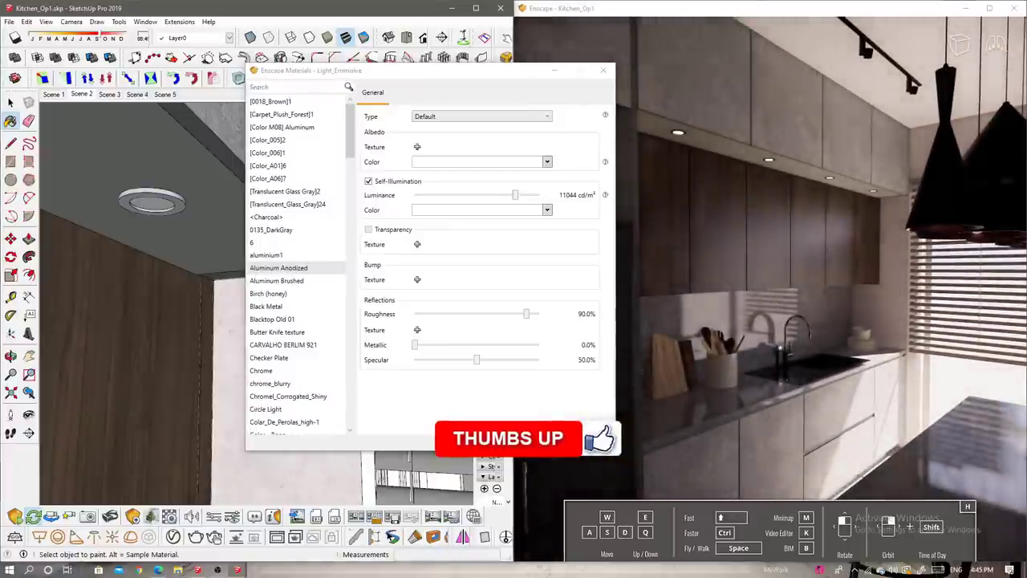
scroll(810, 234, up, 5)
mouse_move(165, 323)
middle_down()
mouse_move(95, 299)
mouse_move(148, 287)
middle_up()
alt+click(148, 287)
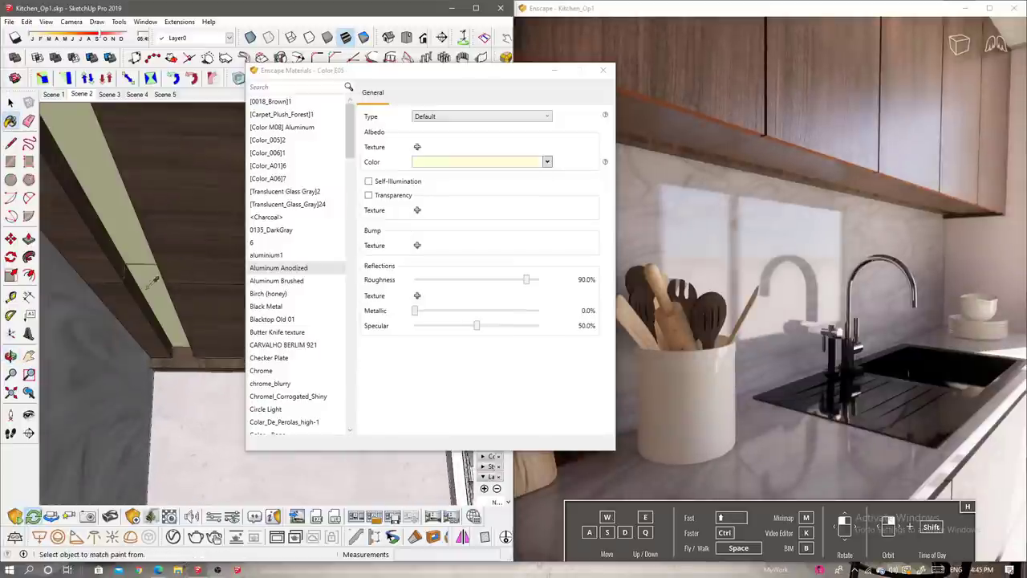
click(383, 181)
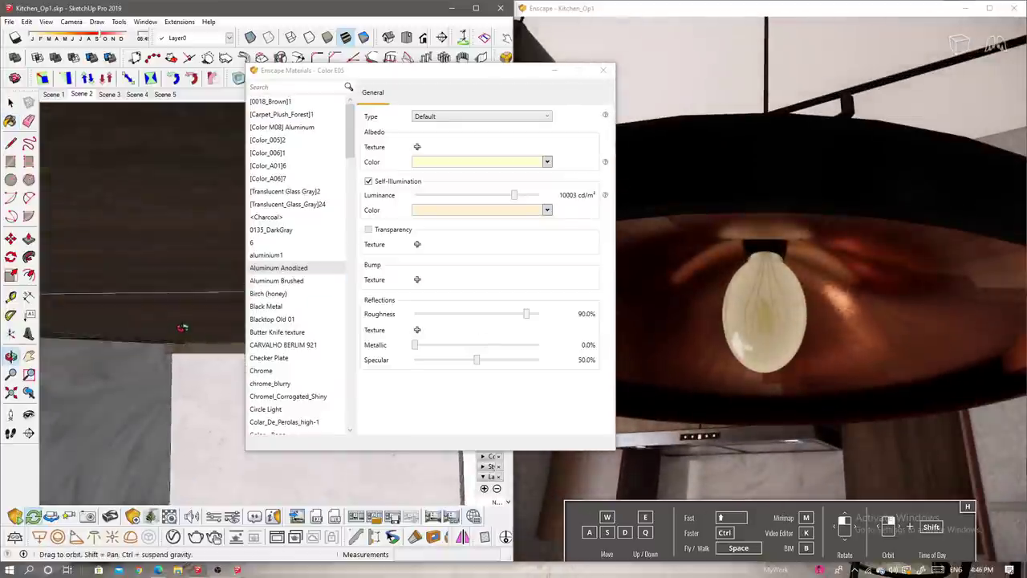
Make the bulb glass more transparent with a yellow tint colour.
mouse_move(115, 293)
middle_down()
mouse_move(145, 383)
mouse_move(213, 194)
middle_up()
key(b)
alt+click(211, 197)
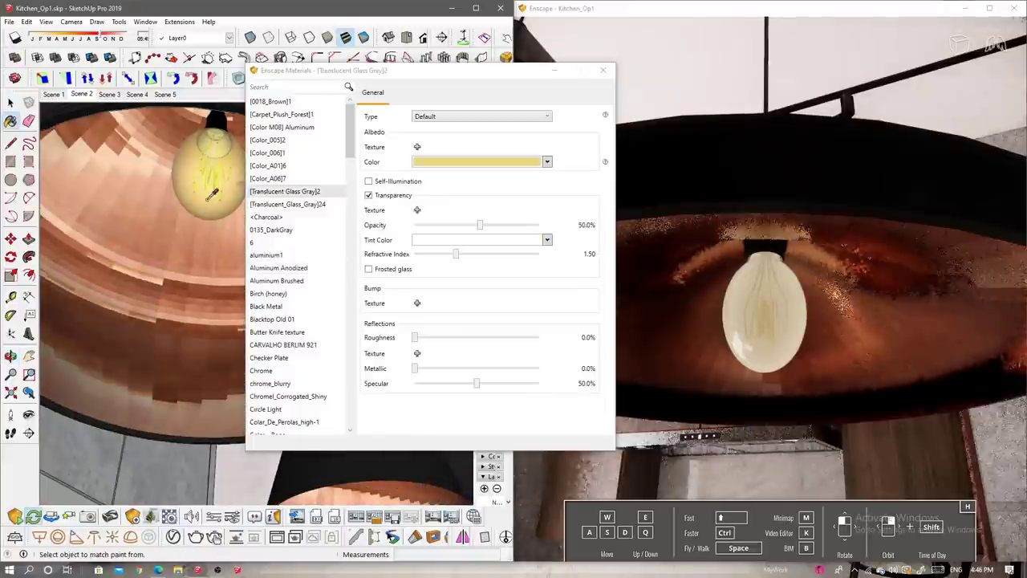
drag(477, 226, 454, 231)
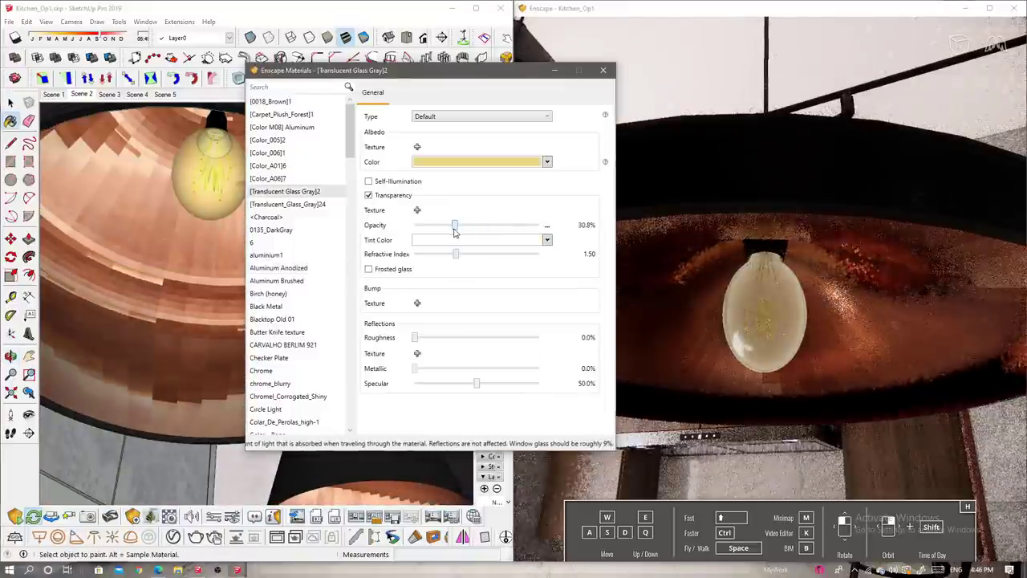
click(494, 243)
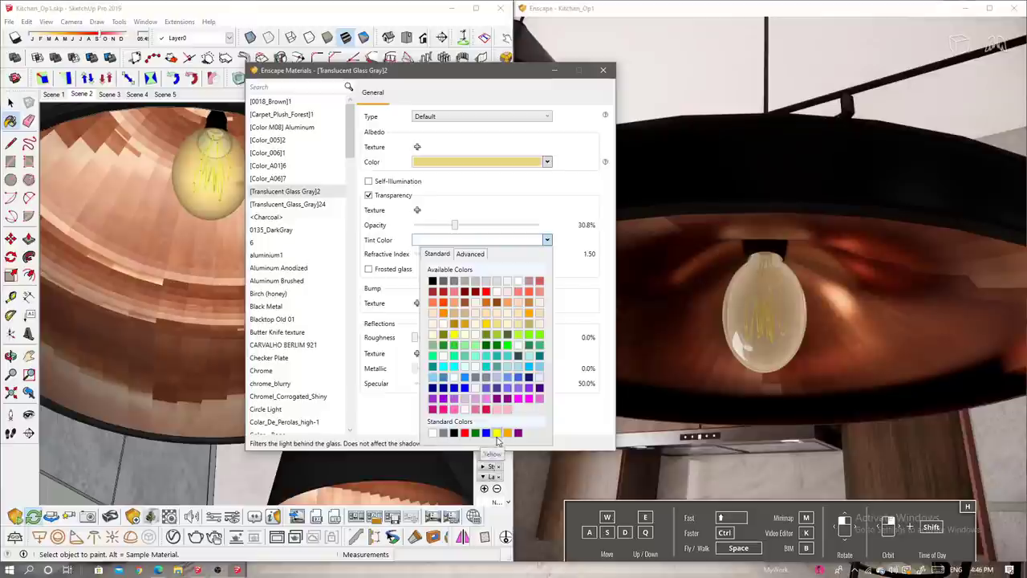
click(495, 431)
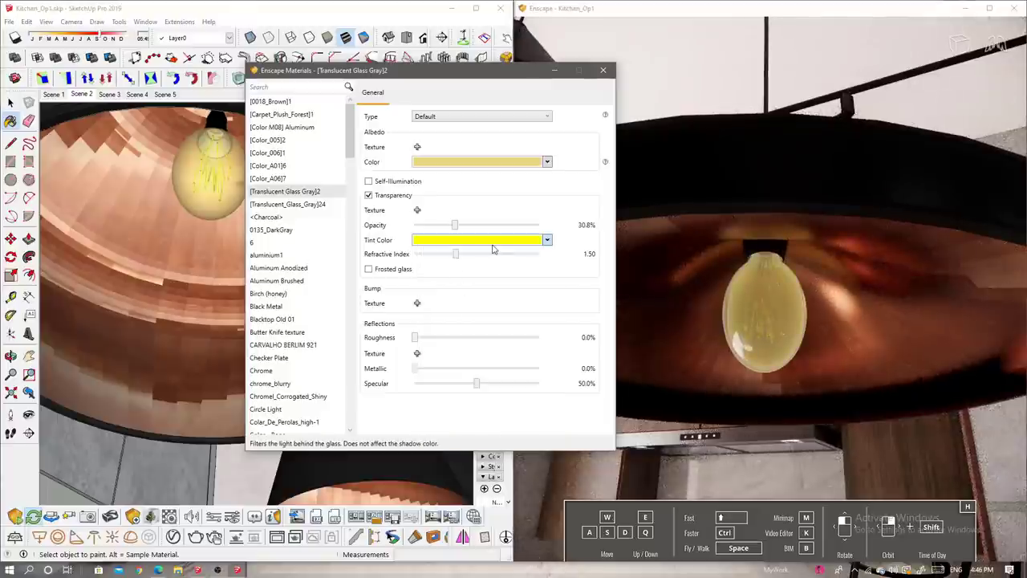
Make the Tangesten filament self-illuminate at about 22095 cd/m².
scroll(209, 180, up, 2)
scroll(208, 180, up, 2)
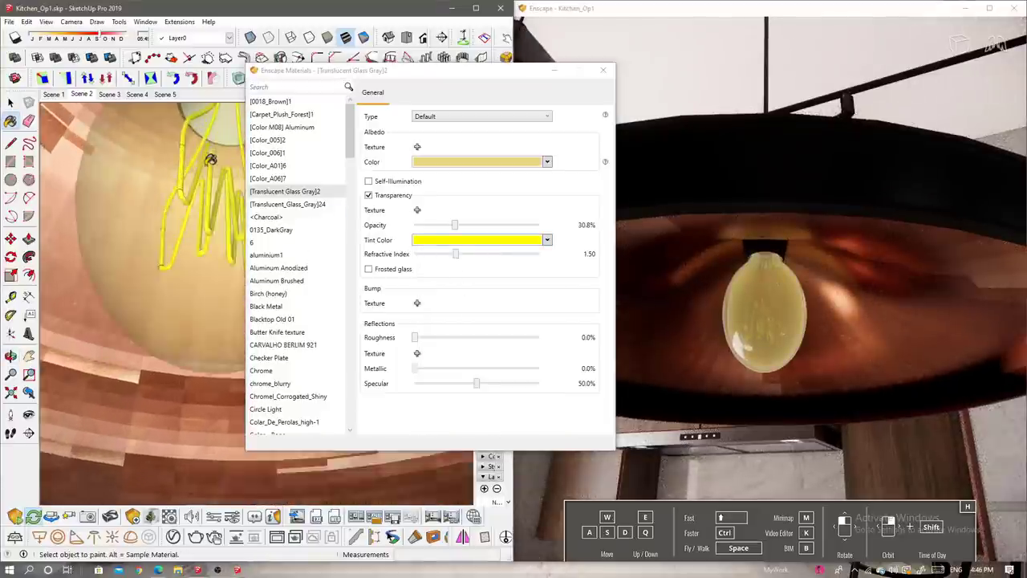
scroll(208, 179, up, 2)
scroll(208, 179, up, 2)
click(368, 181)
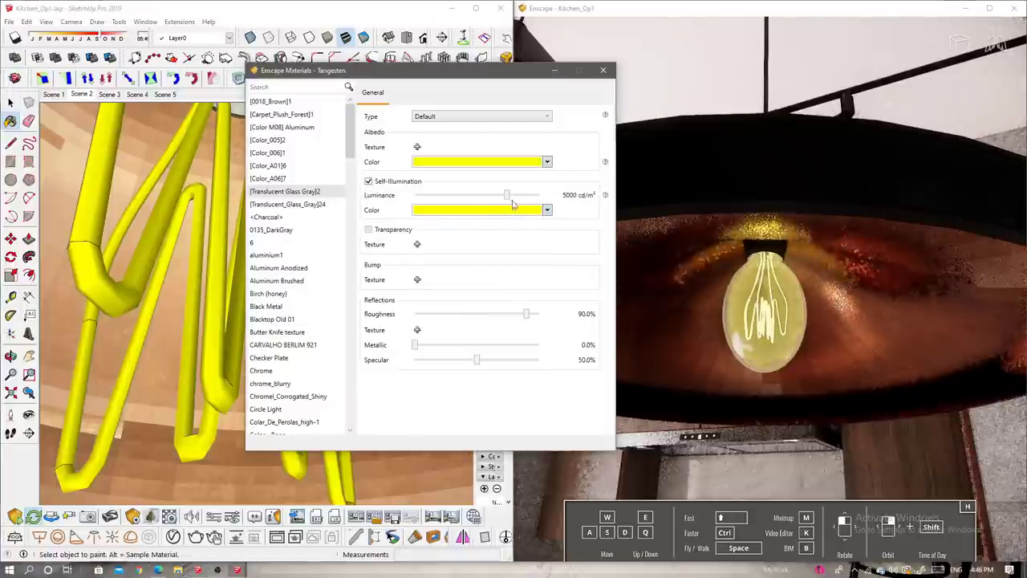
drag(511, 197, 522, 197)
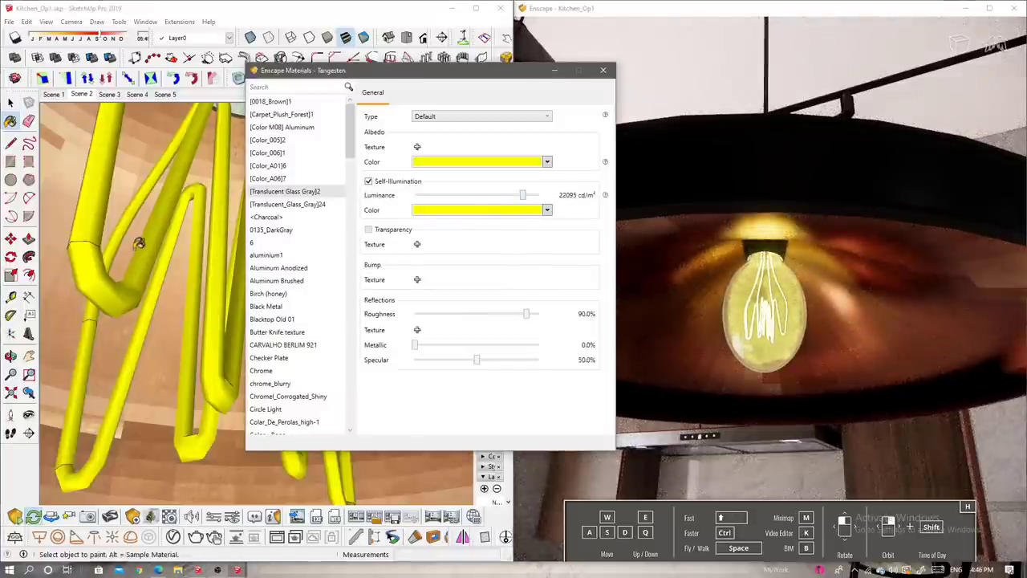
scroll(139, 243, down, 5)
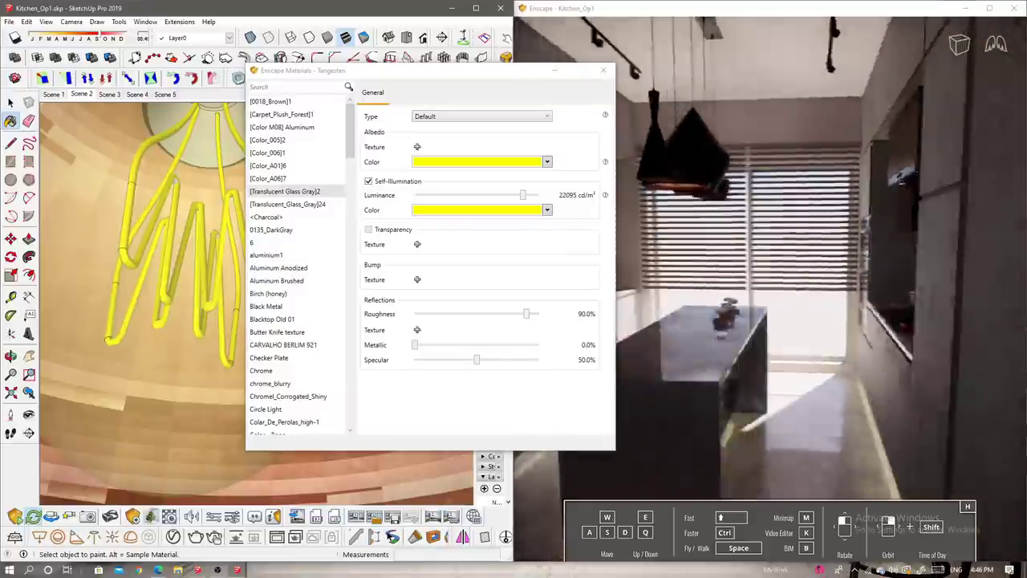
scroll(205, 273, down, 2)
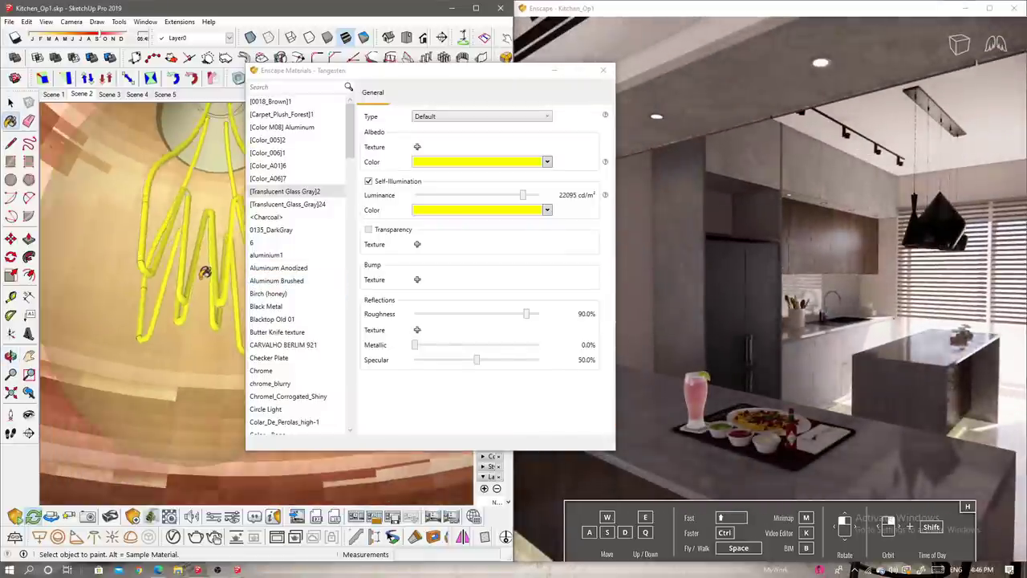
scroll(207, 269, down, 2)
scroll(210, 260, down, 2)
scroll(210, 261, down, 2)
Set Refrigerator Aluminum fully metallic with roughness raised from 21.8% to 33.4%.
scroll(159, 309, down, 2)
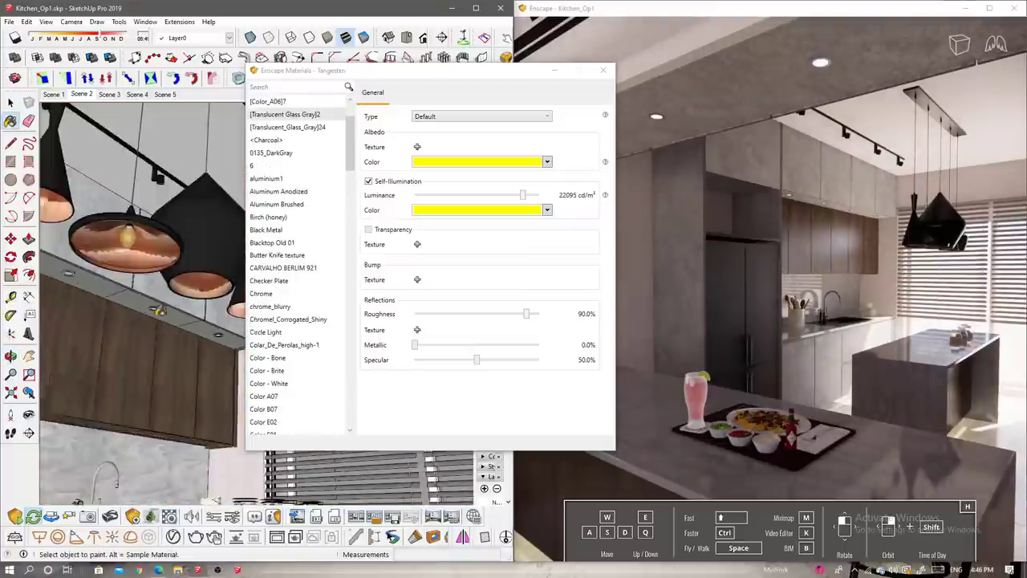
middle_drag(158, 310, 159, 320)
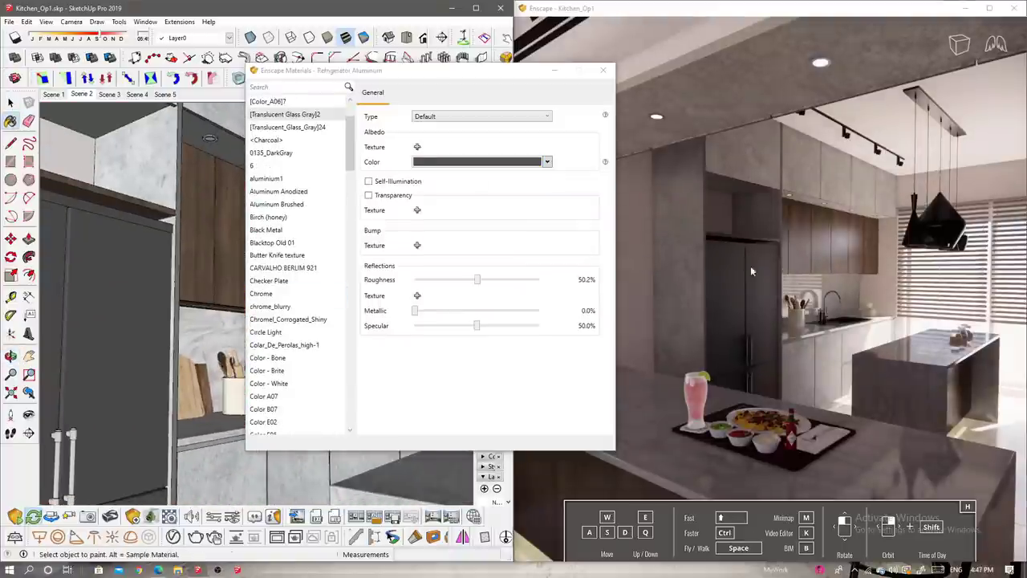
mouse_move(751, 271)
mouse_down()
mouse_move(706, 273)
mouse_move(778, 302)
mouse_up()
drag(414, 310, 562, 311)
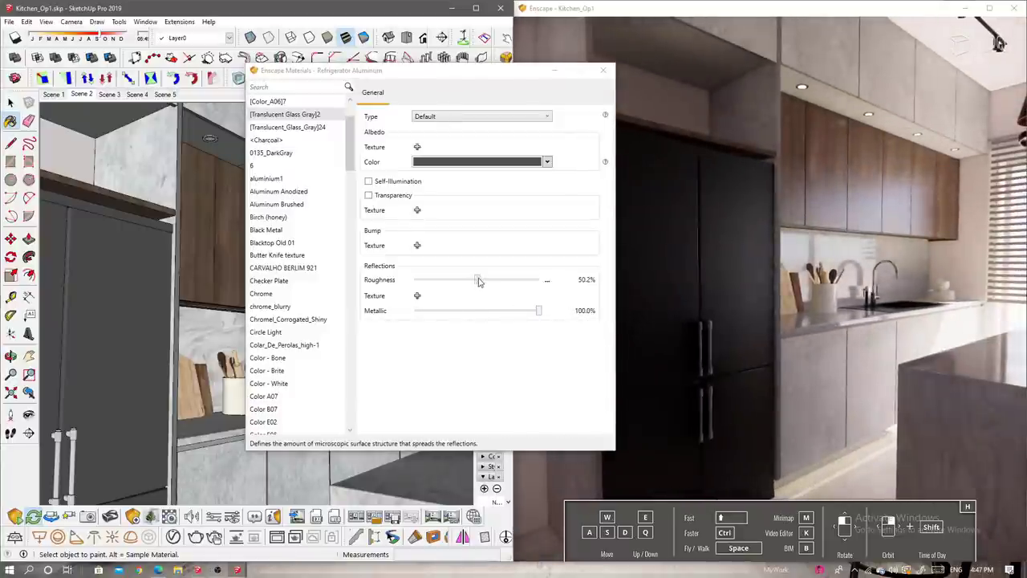
drag(478, 281, 449, 285)
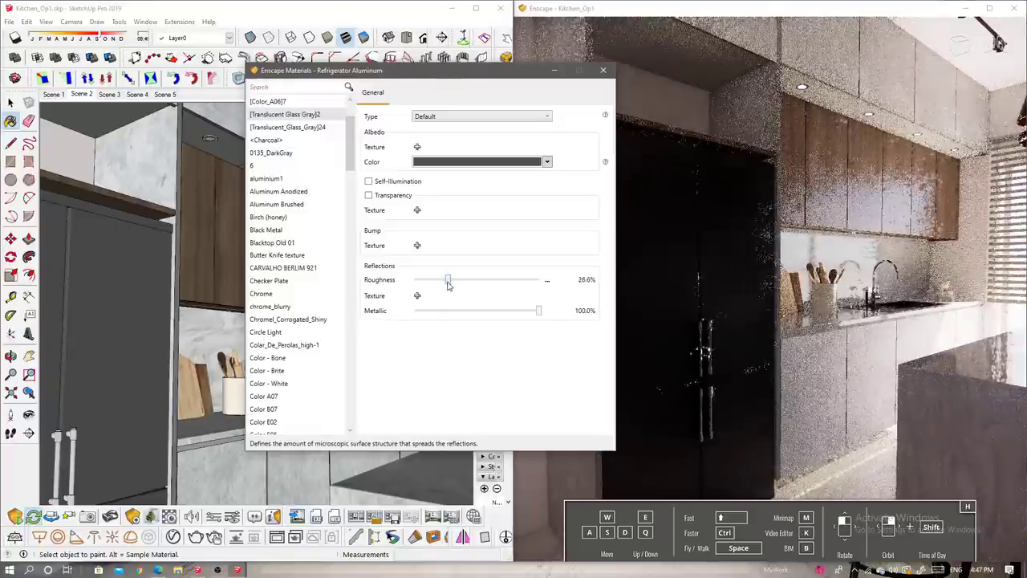
click(673, 350)
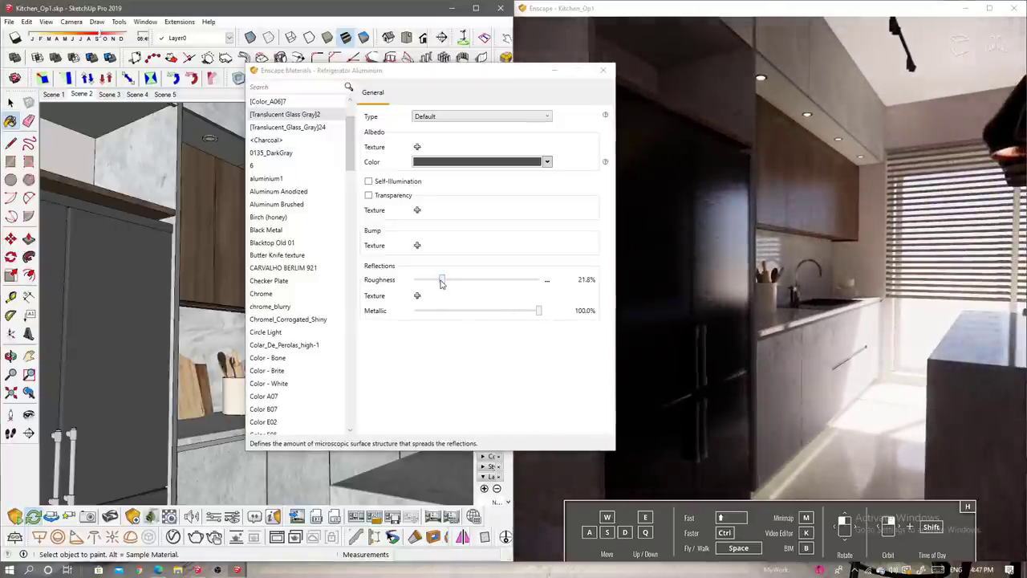
drag(440, 283, 447, 282)
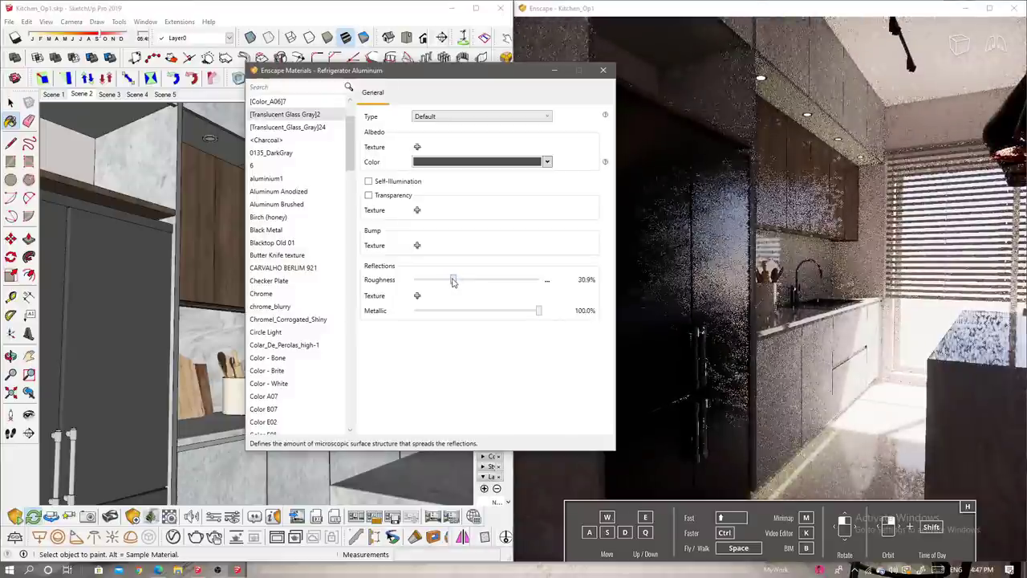
click(786, 343)
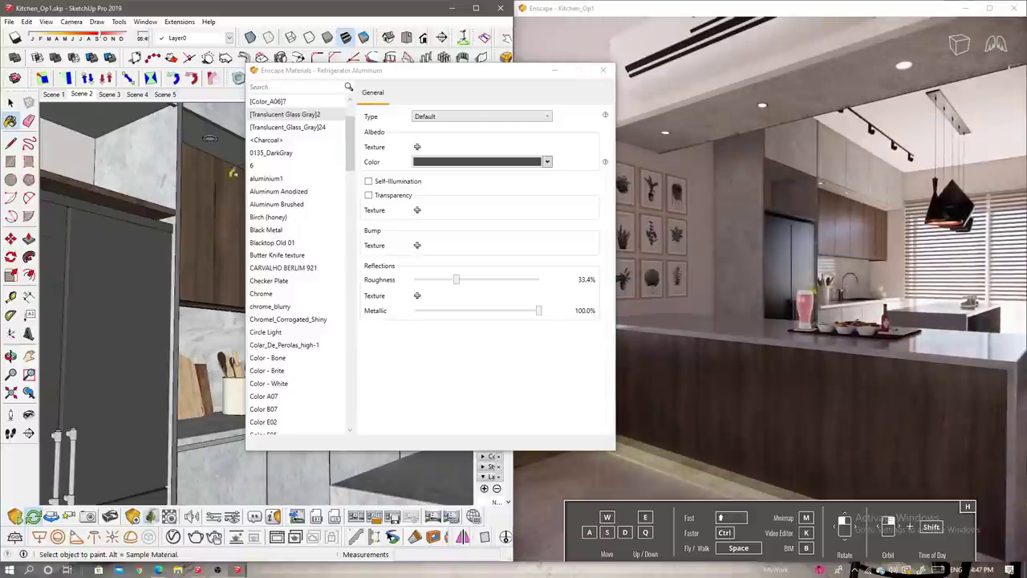
key(alt)
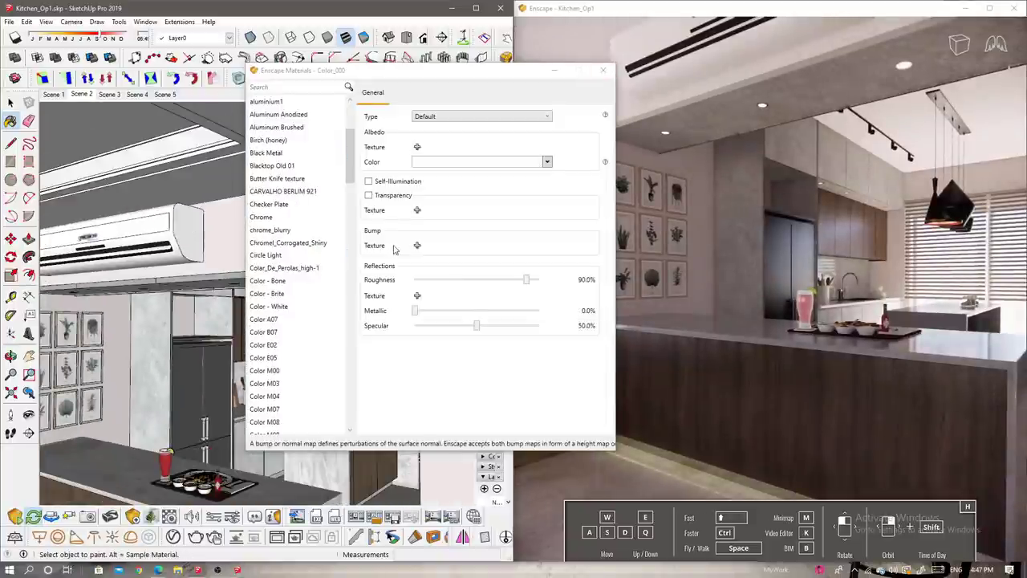
Make Color_000 fully metallic and roughen it to about 43.5%.
drag(415, 311, 483, 313)
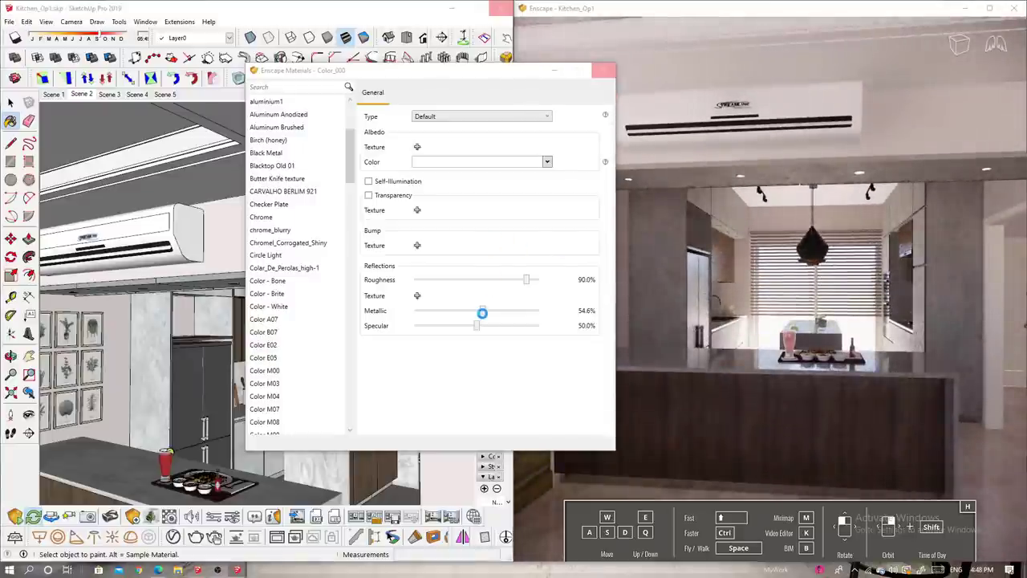
drag(482, 313, 482, 313)
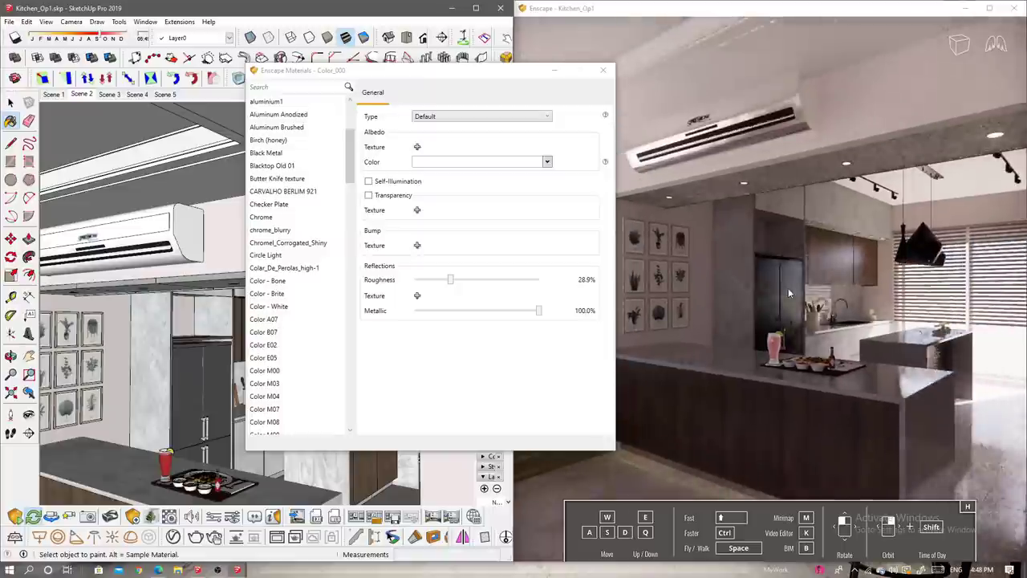
drag(450, 281, 464, 290)
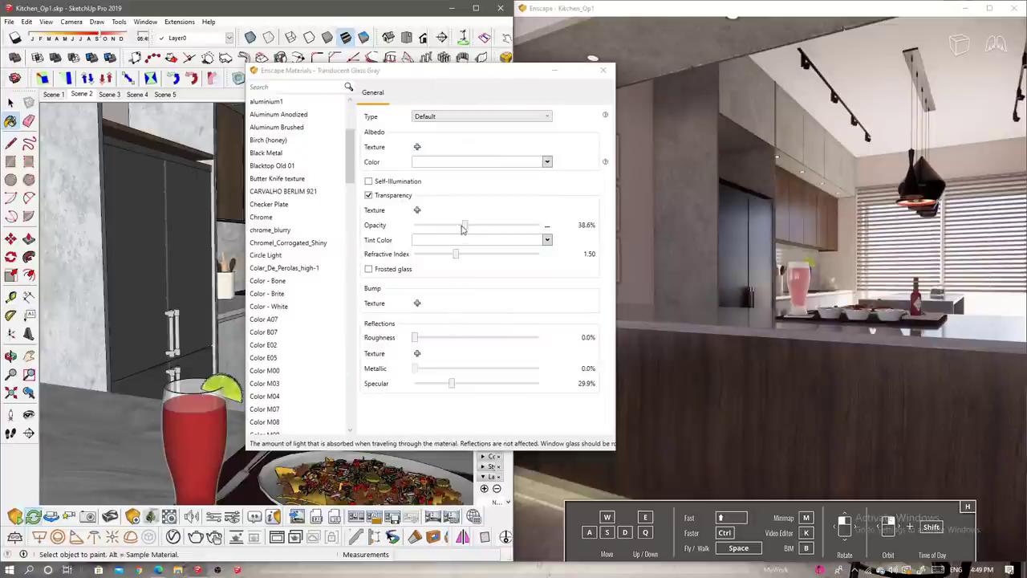
Set the gray glass opacity to 3.6% and strengthen its specular reflections.
drag(464, 225, 437, 226)
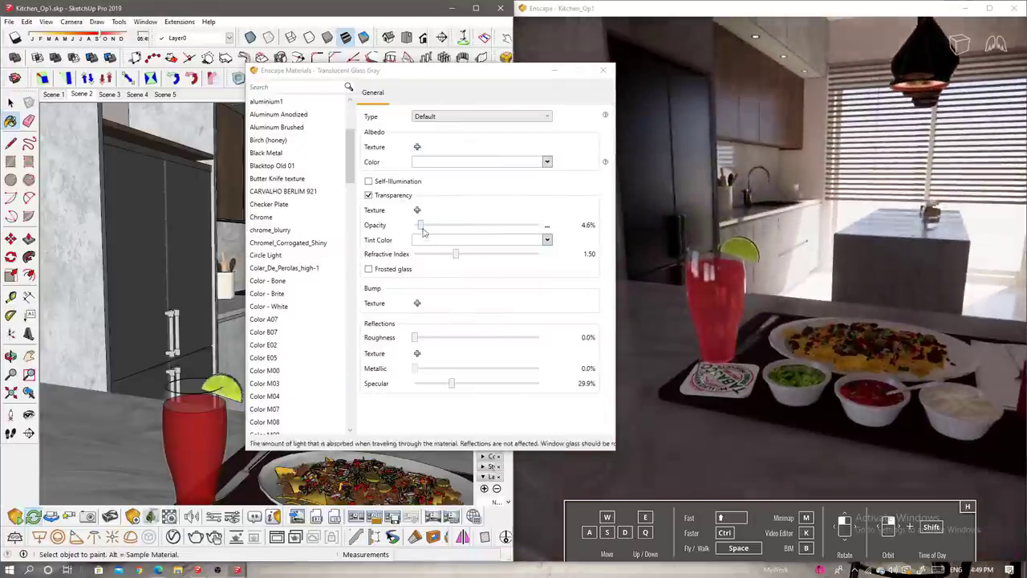
click(421, 227)
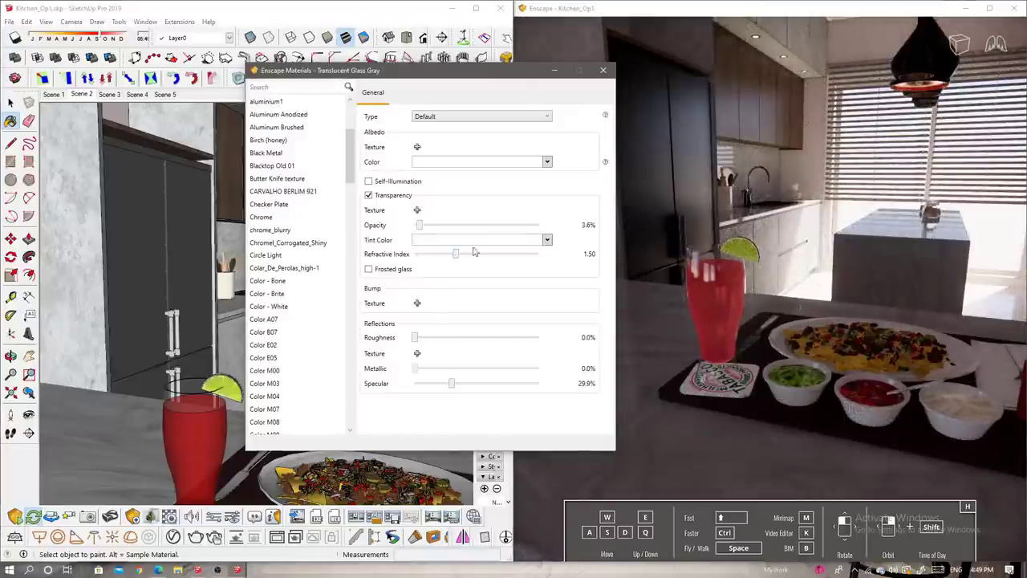
scroll(752, 330, down, 3)
drag(450, 384, 496, 389)
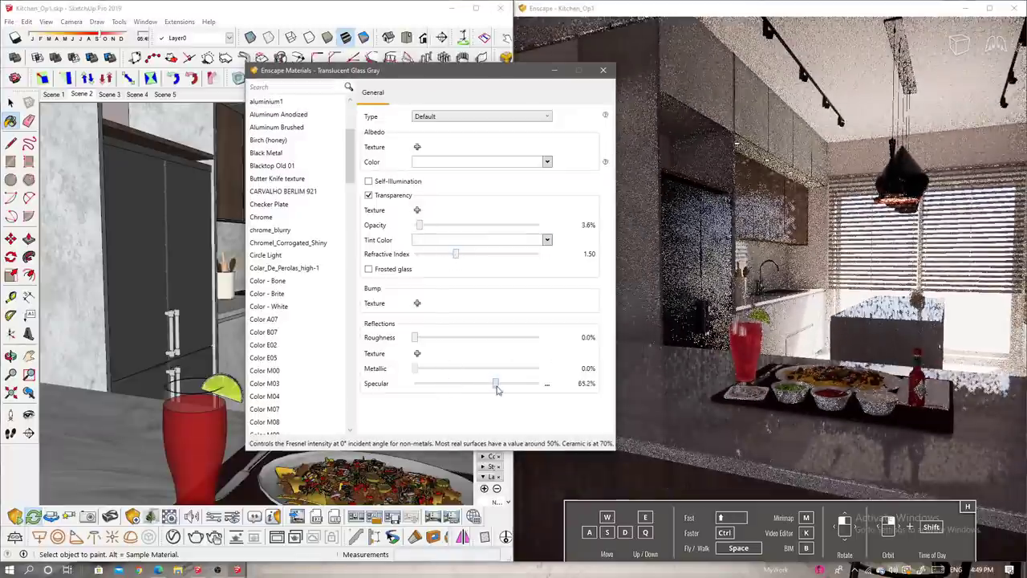
Lower the roughness of the Tabasco label and Sour Cream materials for a glossy finish.
scroll(782, 384, up, 3)
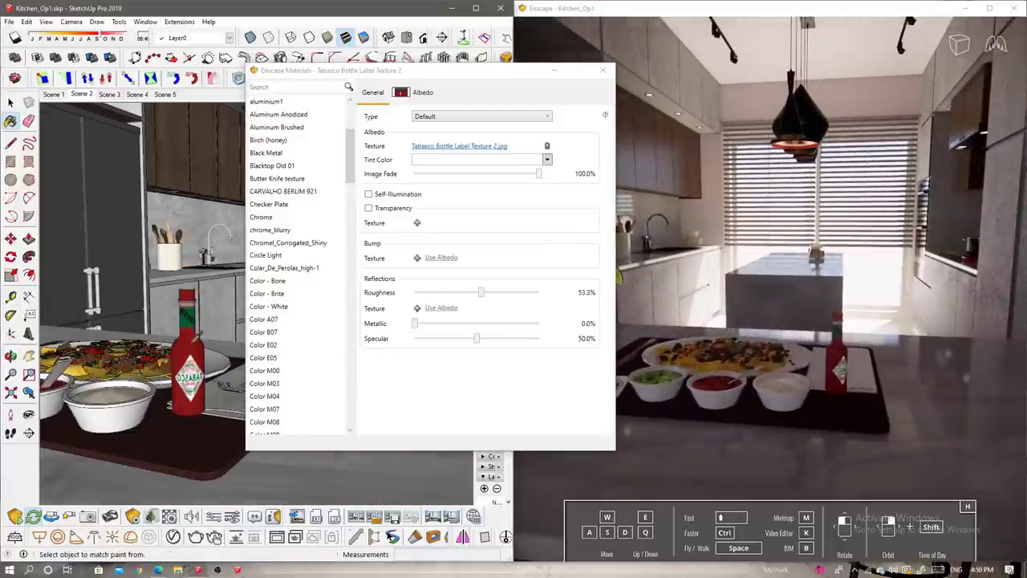
drag(479, 295, 439, 296)
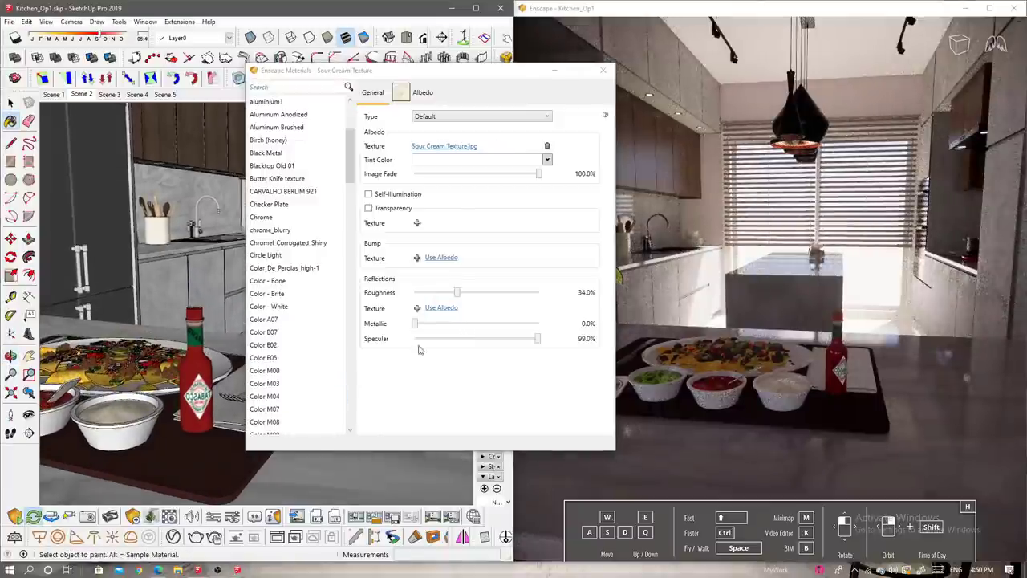
drag(457, 295, 409, 296)
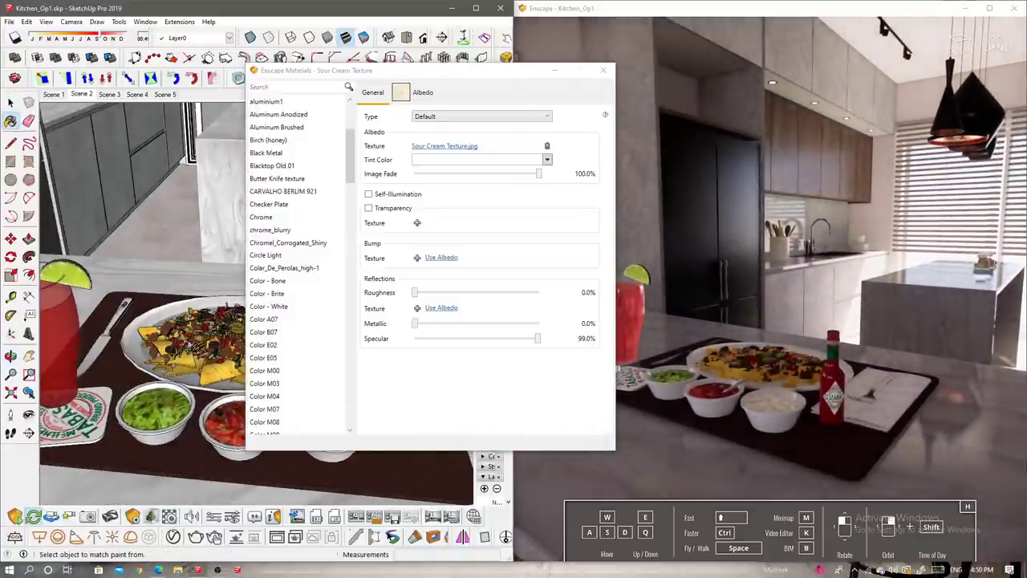
Make Fork Texture1 76.6% metallic with 8.7% roughness.
key(alt)
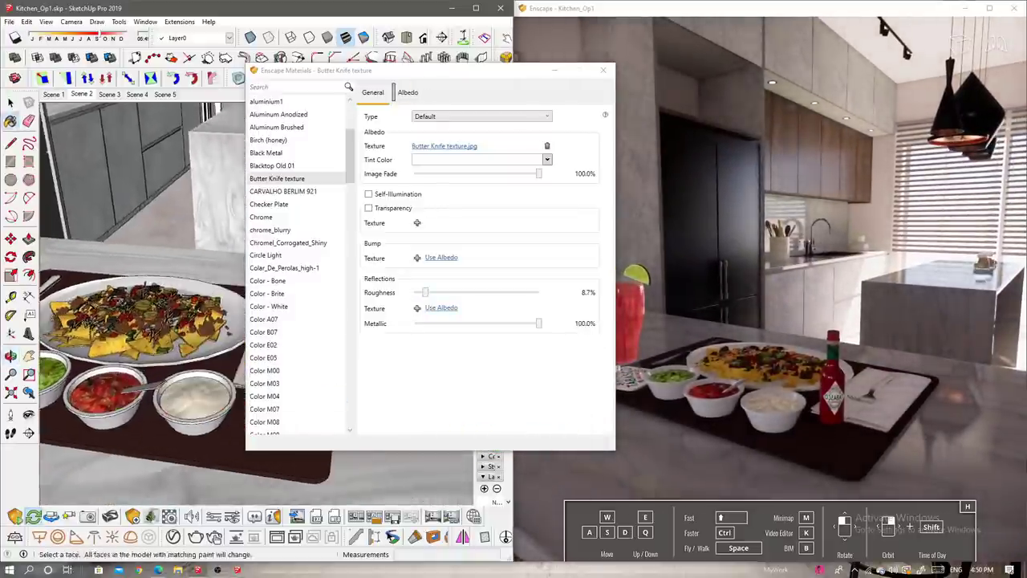
drag(415, 323, 510, 324)
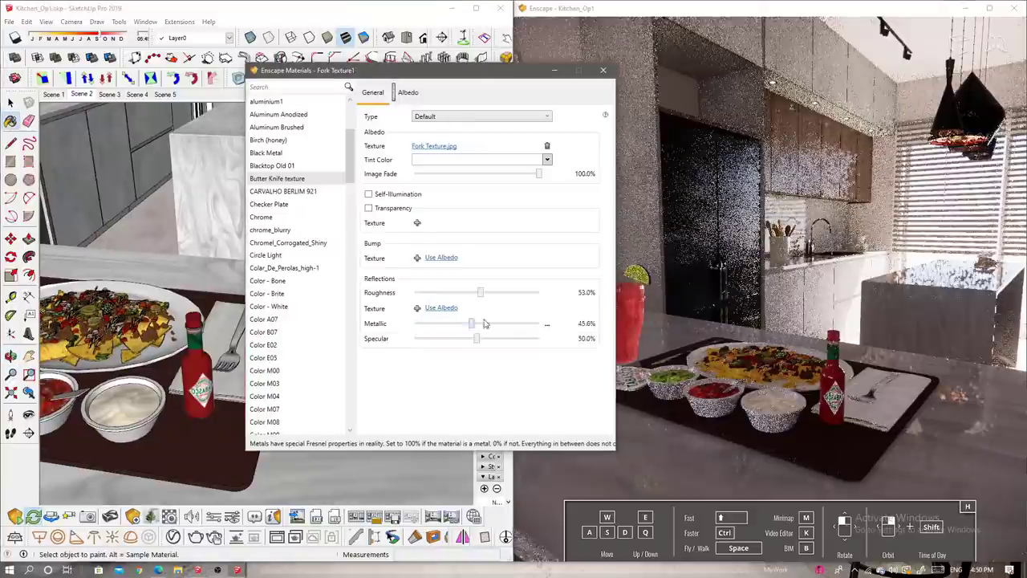
drag(479, 292, 426, 292)
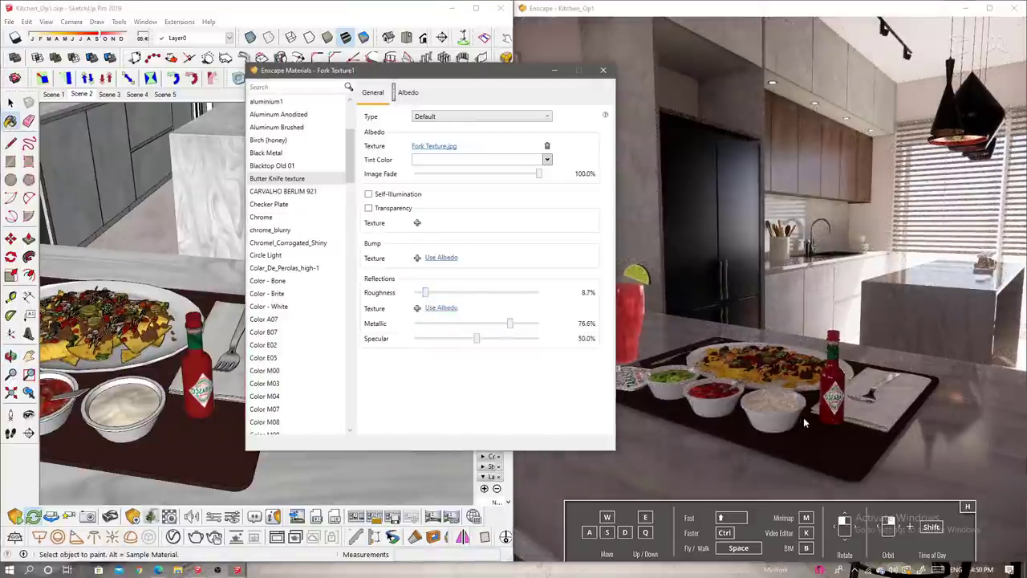
middle_drag(169, 383, 172, 375)
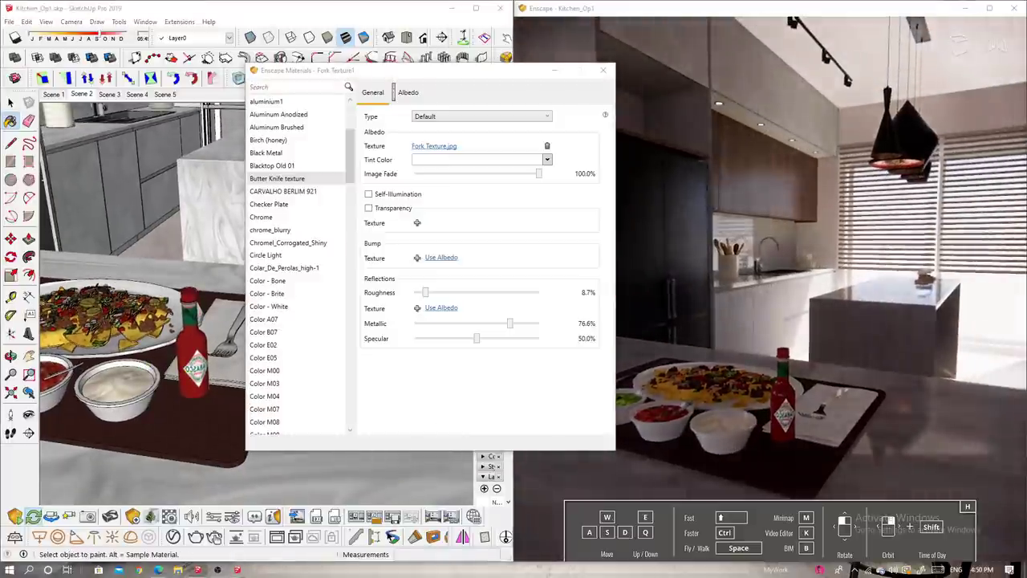
mouse_move(233, 241)
middle_down()
mouse_move(243, 168)
mouse_move(194, 298)
middle_up()
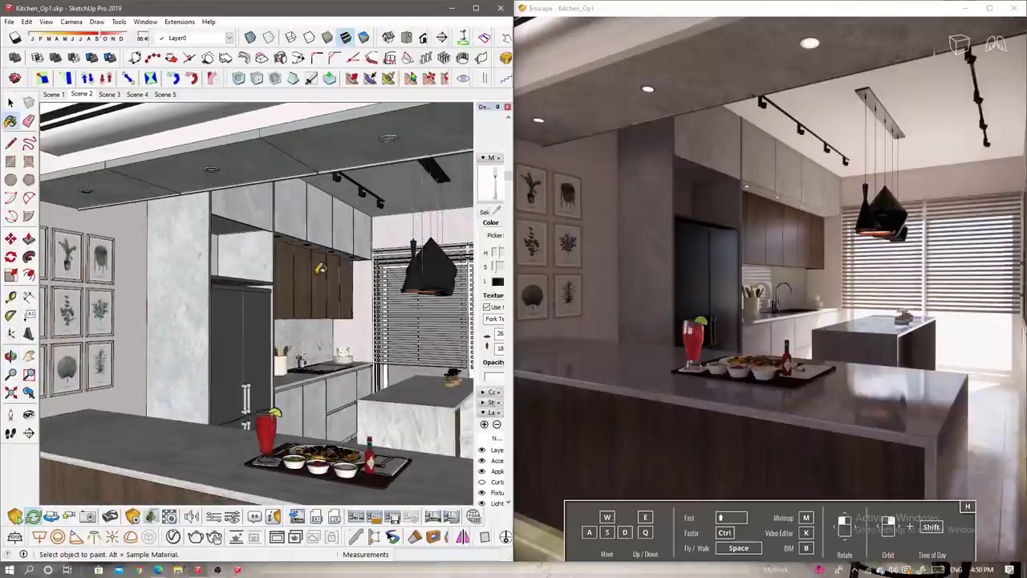
Select the under-cabinet spot light in Enscape's light sources and adjust its beam cone to 60°.
scroll(319, 268, up, 5)
middle_drag(319, 268, 241, 305)
click(132, 516)
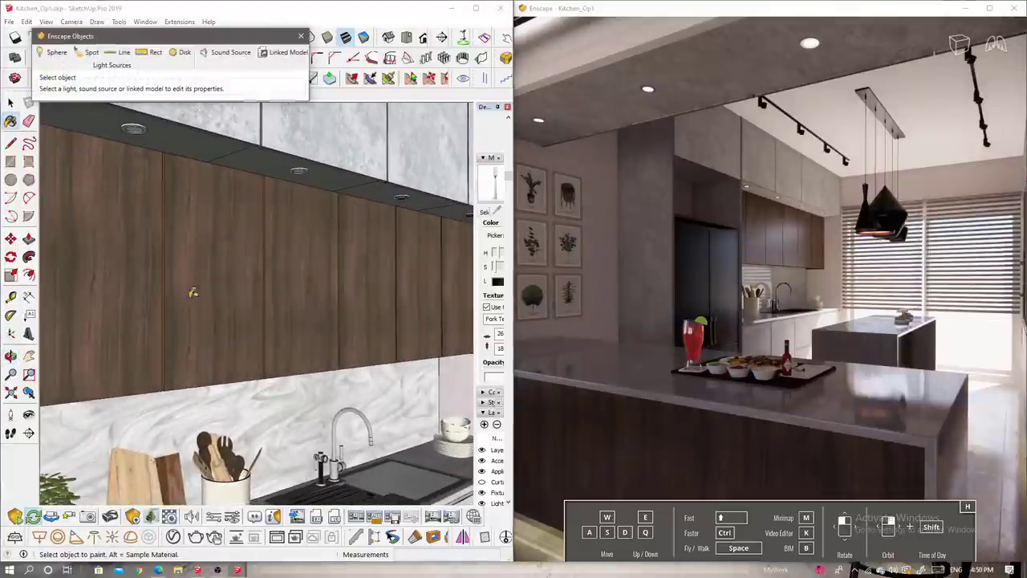
scroll(133, 138, up, 3)
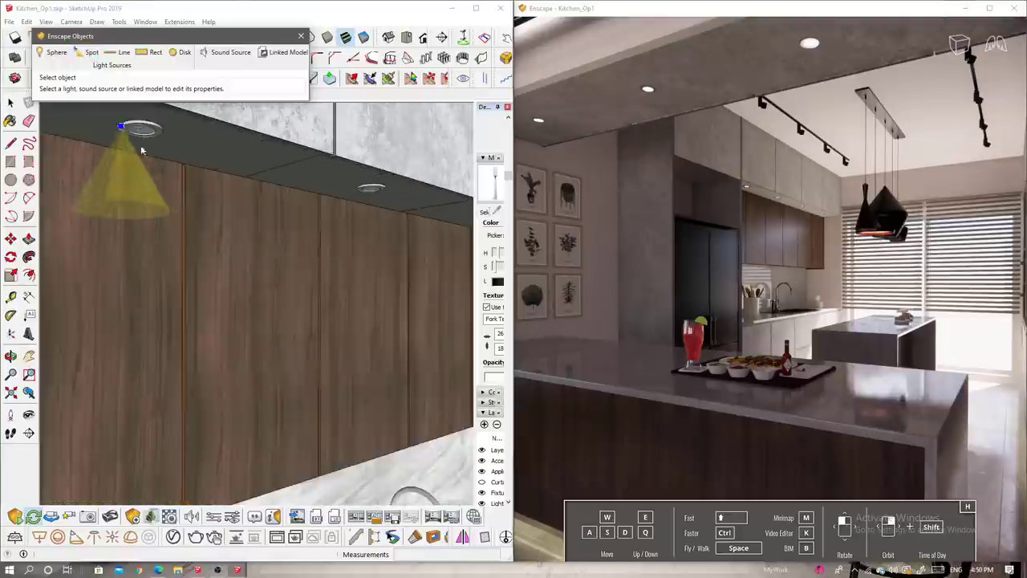
middle_drag(128, 133, 346, 152)
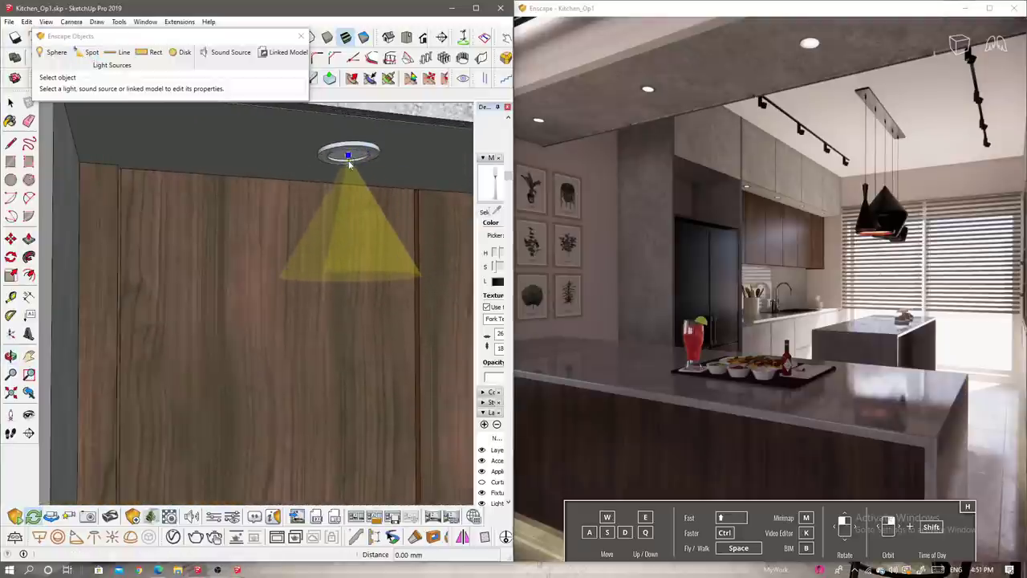
scroll(350, 175, up, 2)
scroll(353, 180, up, 2)
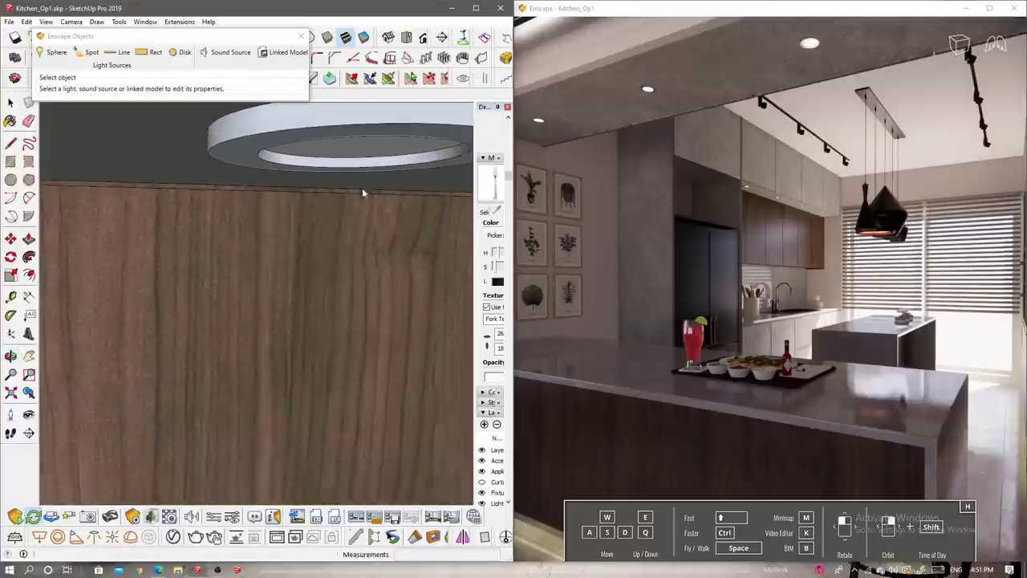
middle_drag(358, 183, 349, 482)
mouse_move(350, 482)
mouse_down()
mouse_move(363, 472)
mouse_move(352, 468)
mouse_up()
Raise the spotlight's luminous intensity from 1,000 to about 6,000 cd.
scroll(365, 361, down, 1)
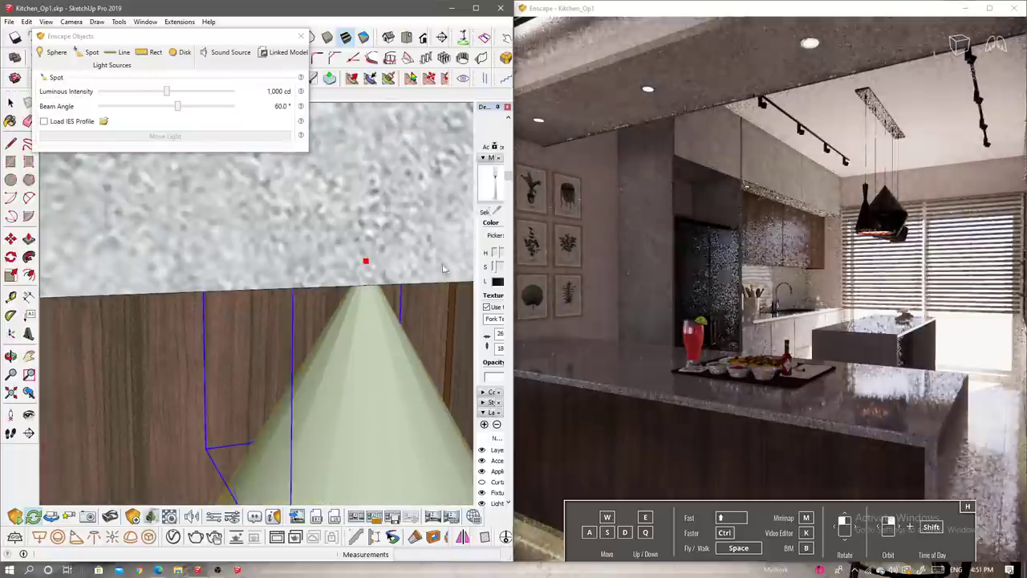
scroll(369, 337, down, 2)
scroll(377, 318, down, 2)
scroll(370, 269, down, 2)
scroll(365, 220, down, 2)
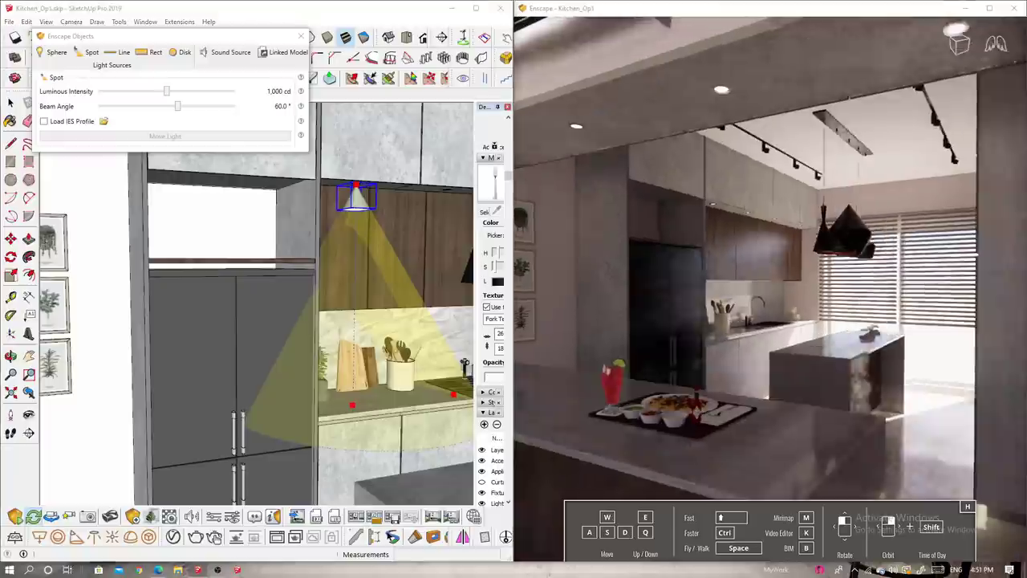
drag(709, 242, 708, 242)
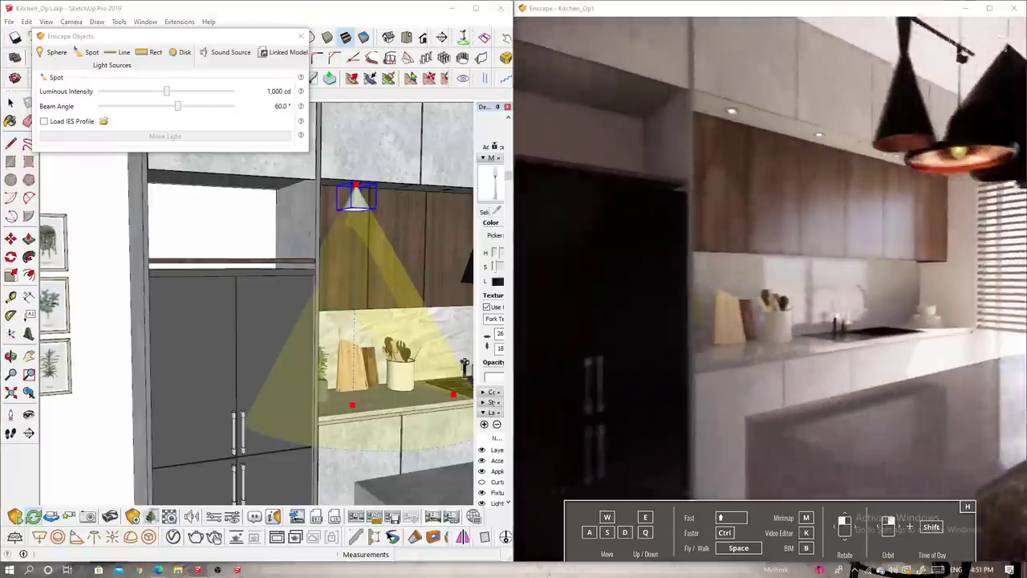
drag(168, 93, 187, 93)
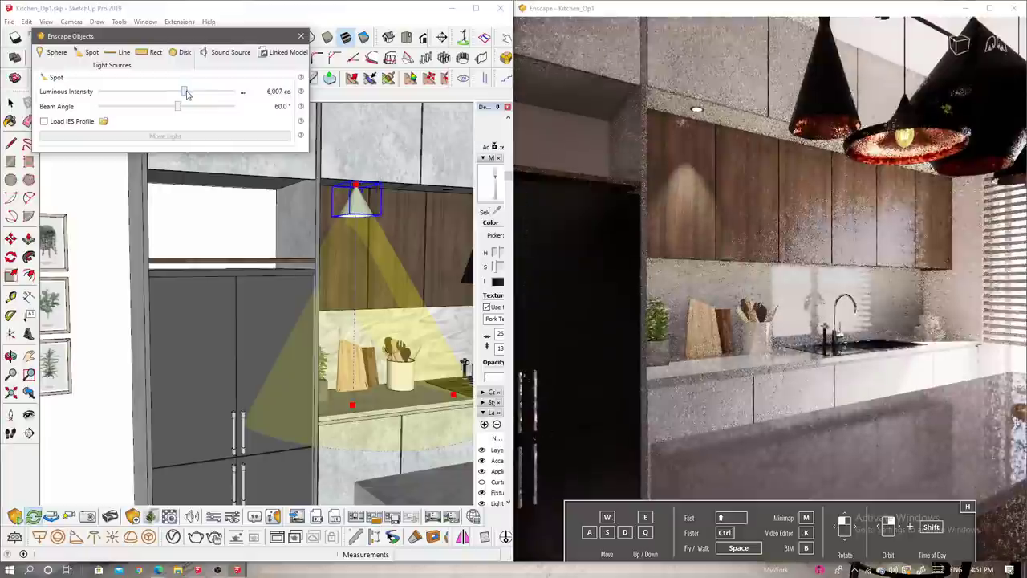
click(301, 35)
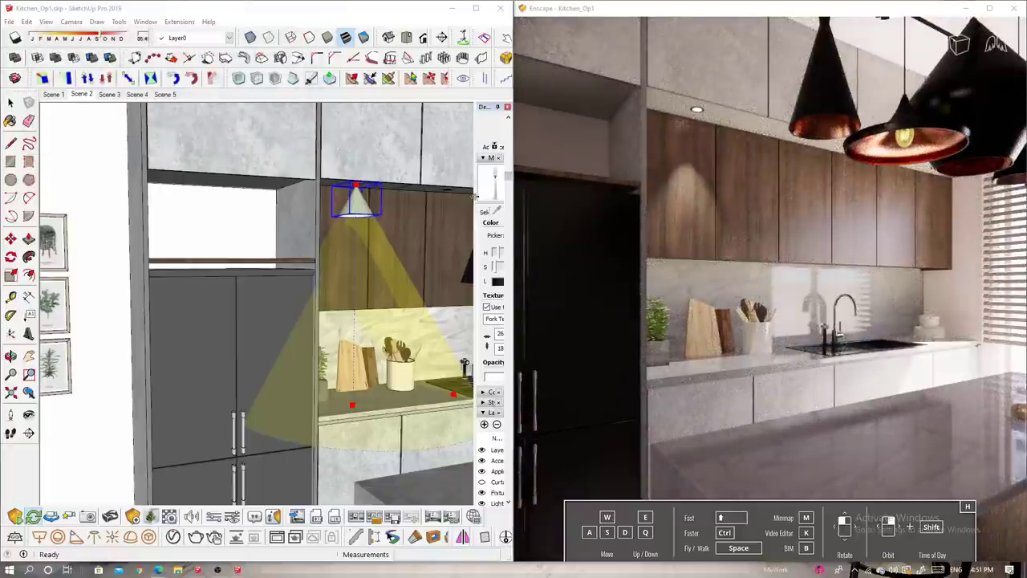
Copy the yellow light cone under the first downlights above the cabinets.
drag(474, 195, 366, 201)
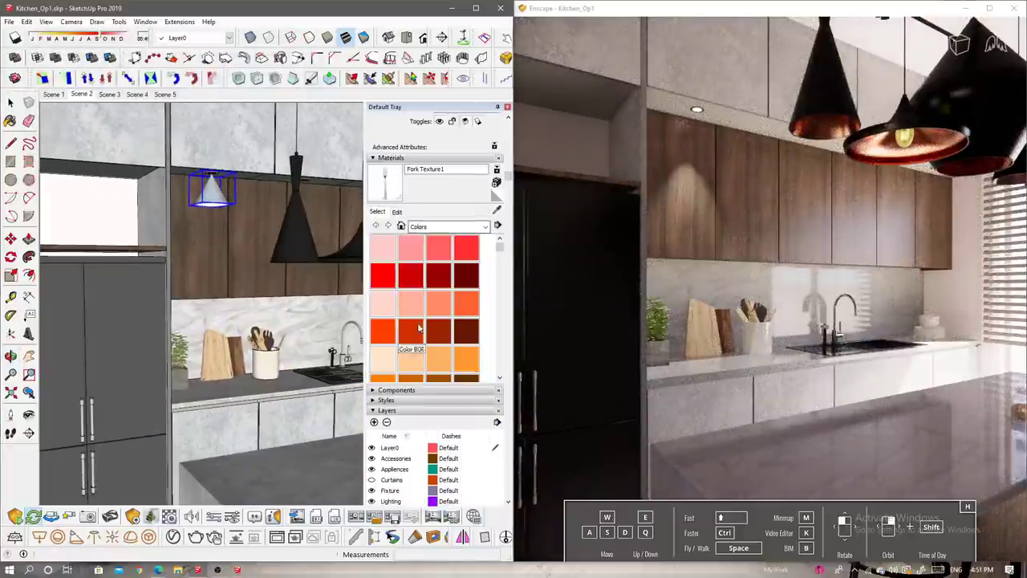
scroll(419, 327, down, 3)
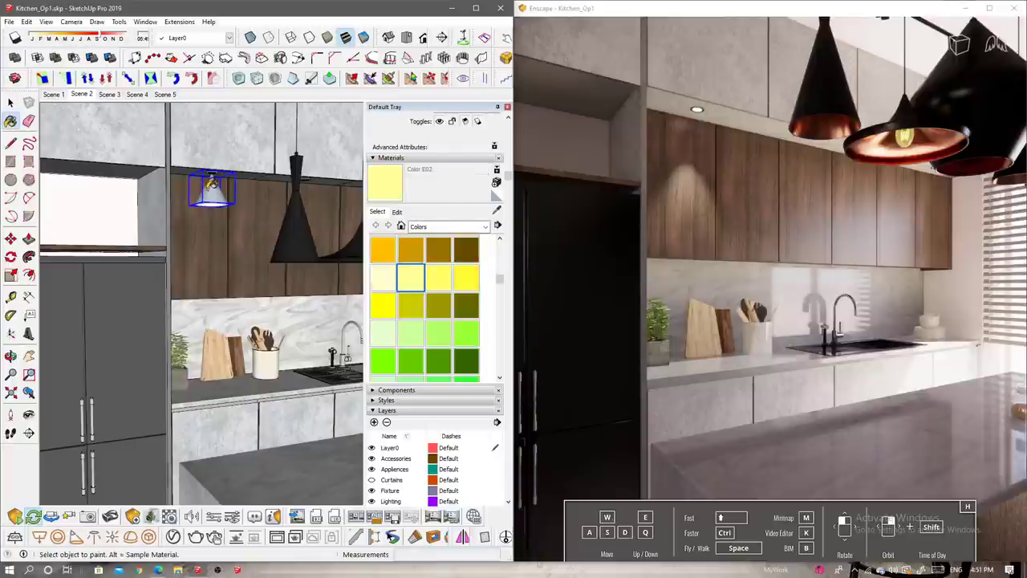
key(o)
scroll(211, 185, up, 10)
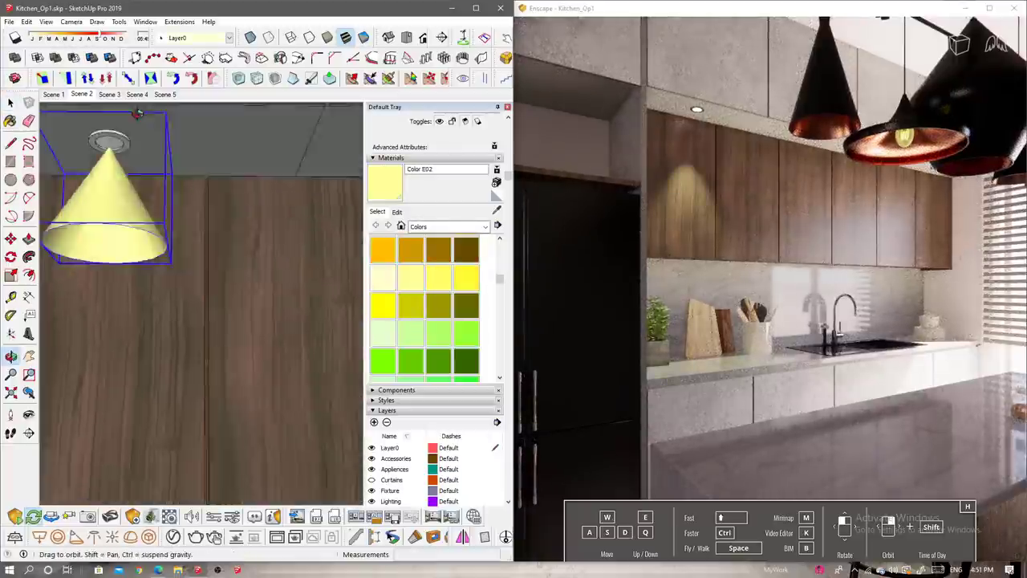
drag(138, 114, 143, 146)
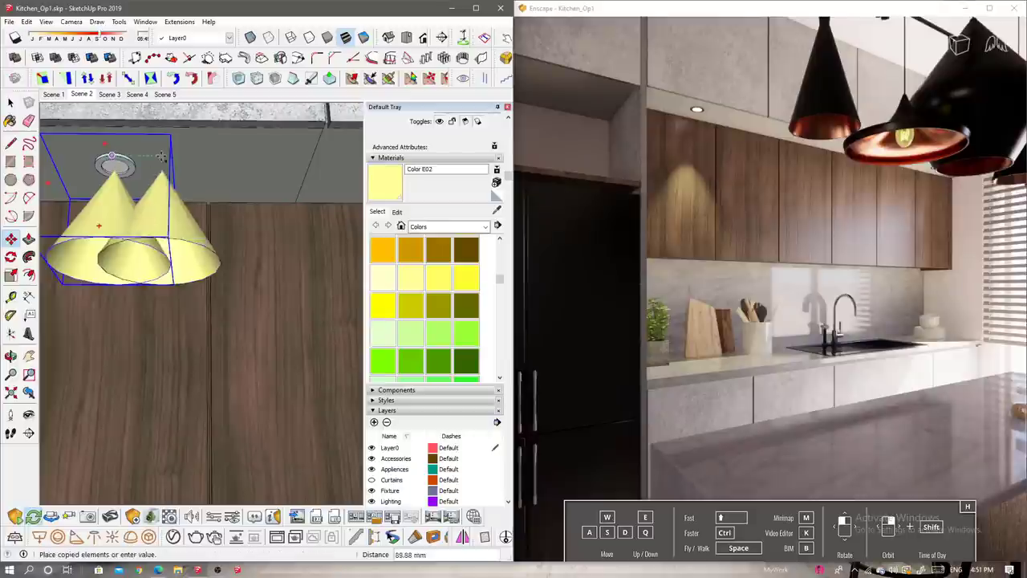
mouse_move(162, 157)
shift+middle_down()
mouse_move(255, 166)
mouse_move(119, 164)
shift+middle_up()
click(257, 166)
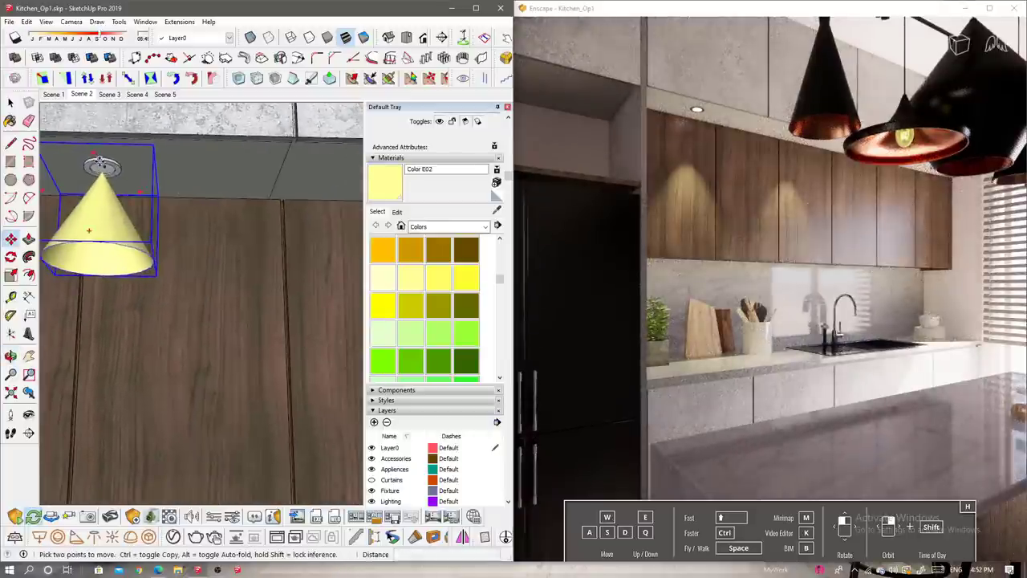
key(ctrl)
click(99, 166)
click(275, 171)
middle_drag(274, 171, 69, 170)
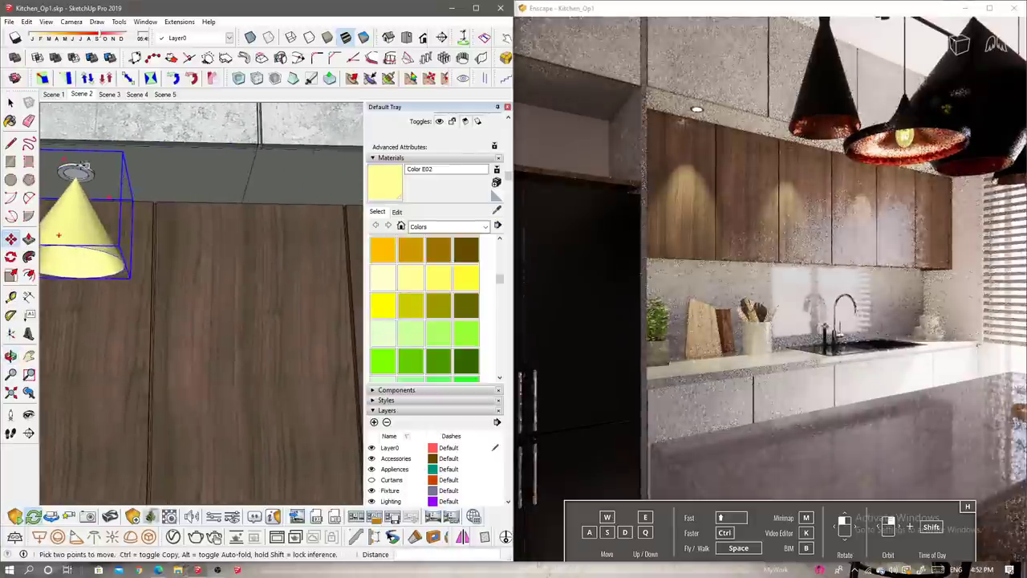
mouse_move(144, 167)
middle_down()
mouse_move(220, 161)
mouse_move(215, 234)
mouse_move(172, 158)
mouse_move(155, 163)
mouse_move(200, 227)
mouse_move(207, 221)
middle_up()
click(204, 158)
Place more cone copies under the remaining downlights, including the one above the cooker hood.
scroll(172, 157, up, 5)
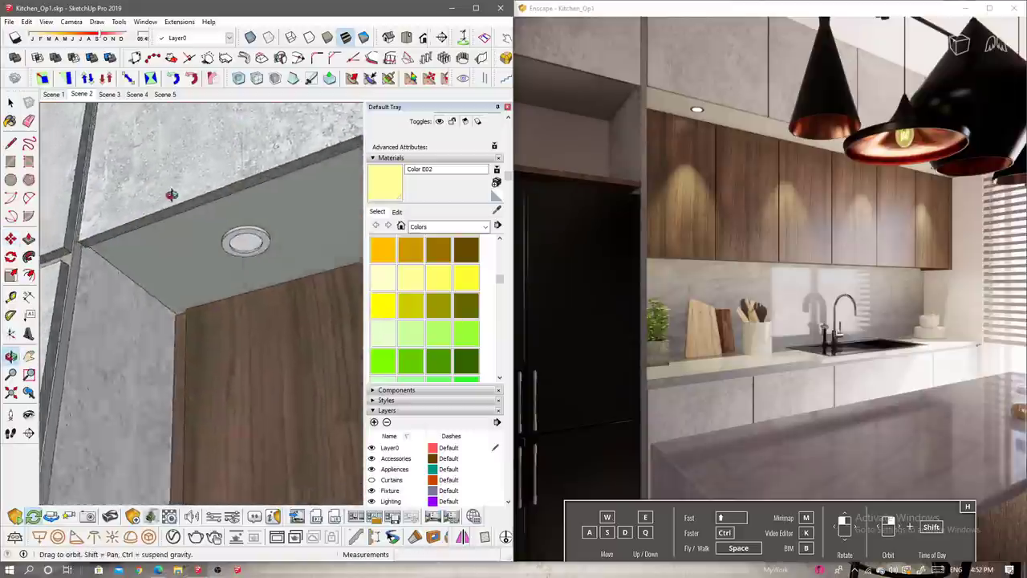
scroll(211, 218, up, 4)
scroll(213, 224, down, 3)
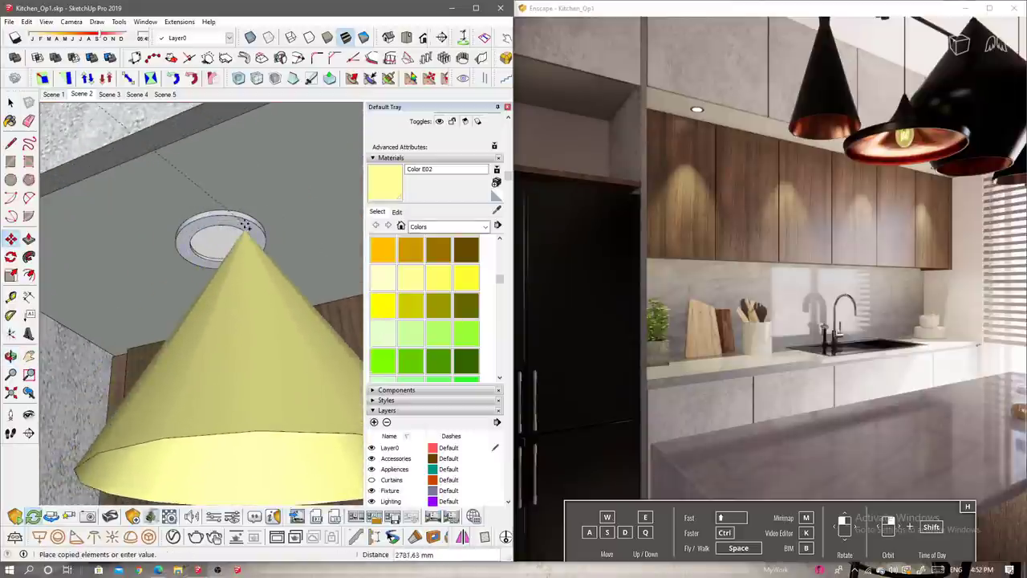
mouse_move(221, 237)
middle_down()
mouse_move(332, 265)
mouse_move(194, 279)
middle_up()
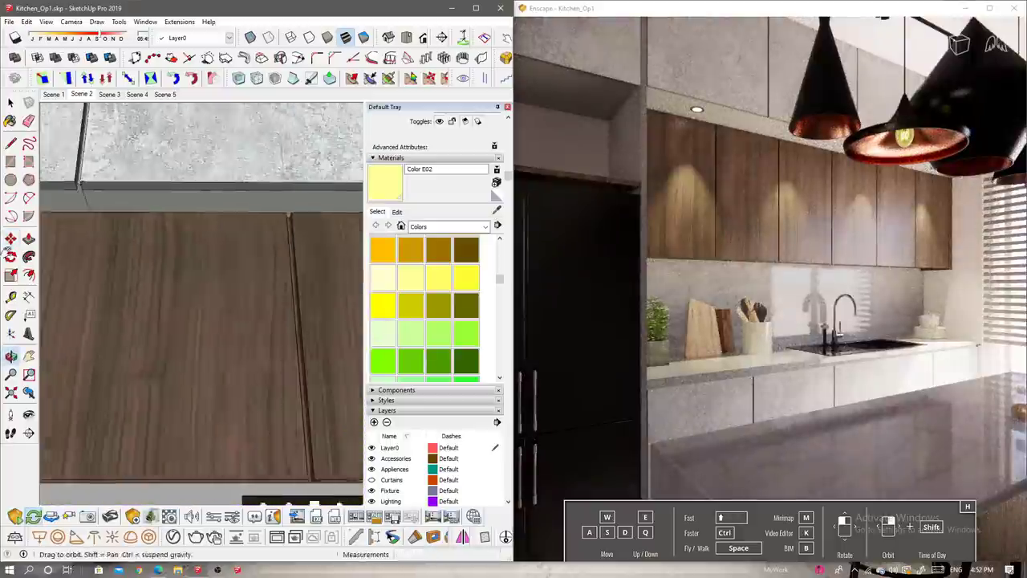
click(309, 213)
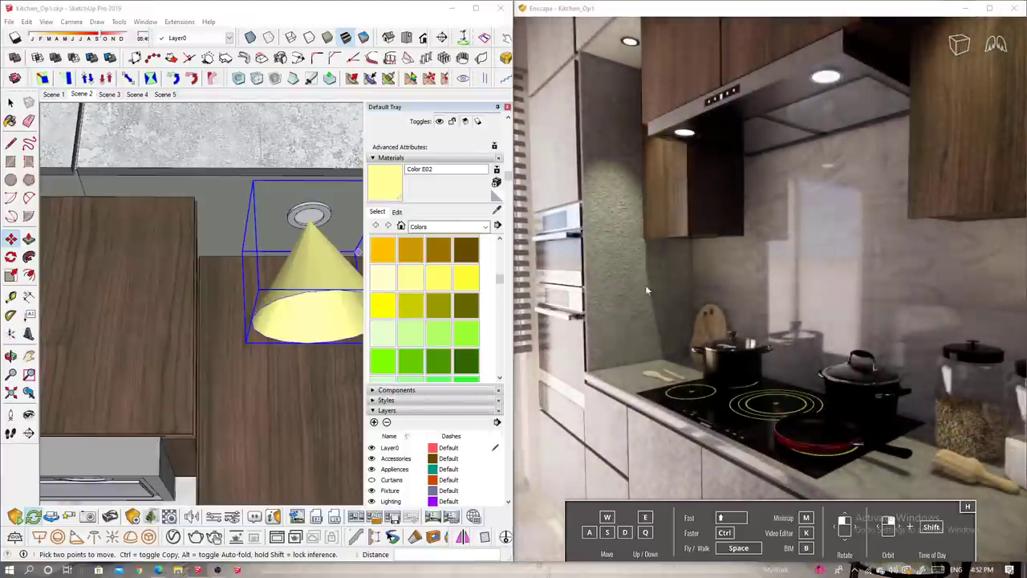
middle_drag(200, 241, 250, 153)
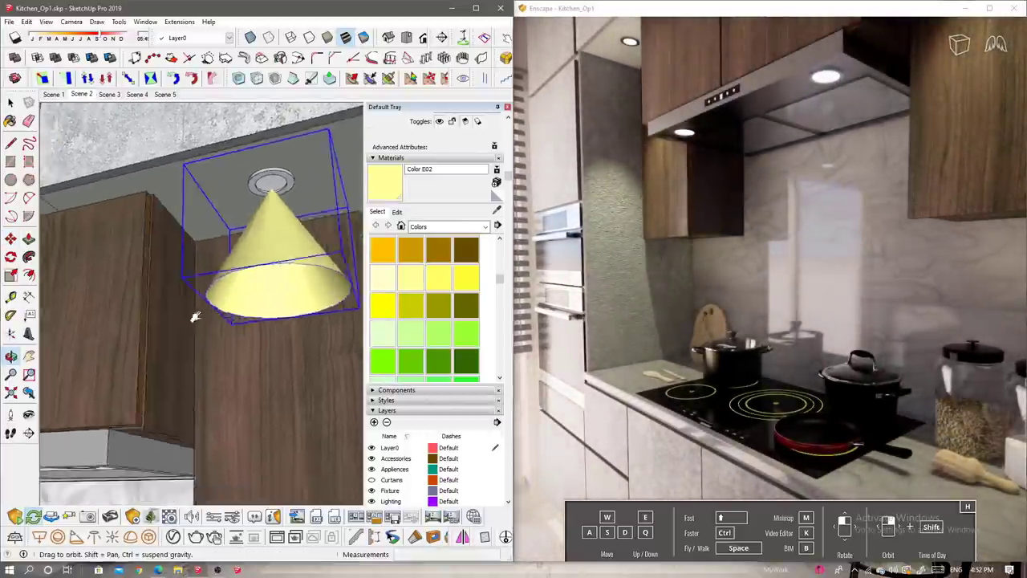
middle_drag(215, 197, 241, 208)
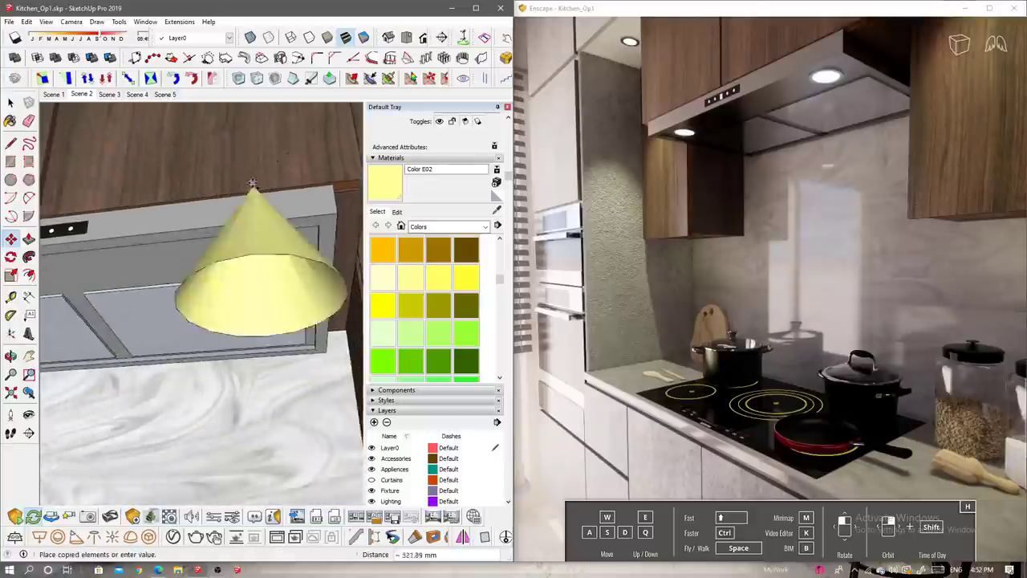
scroll(250, 239, up, 3)
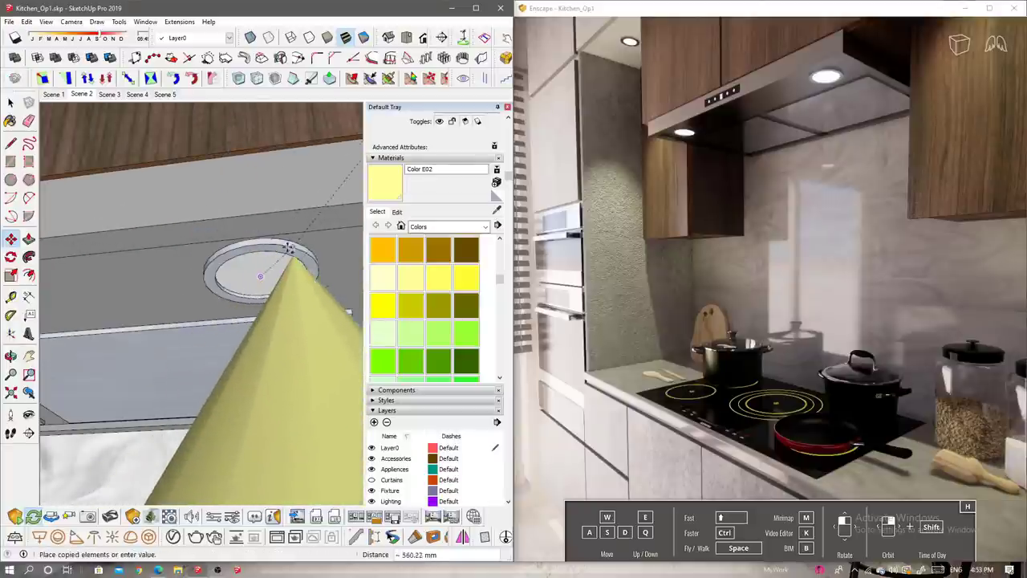
click(264, 279)
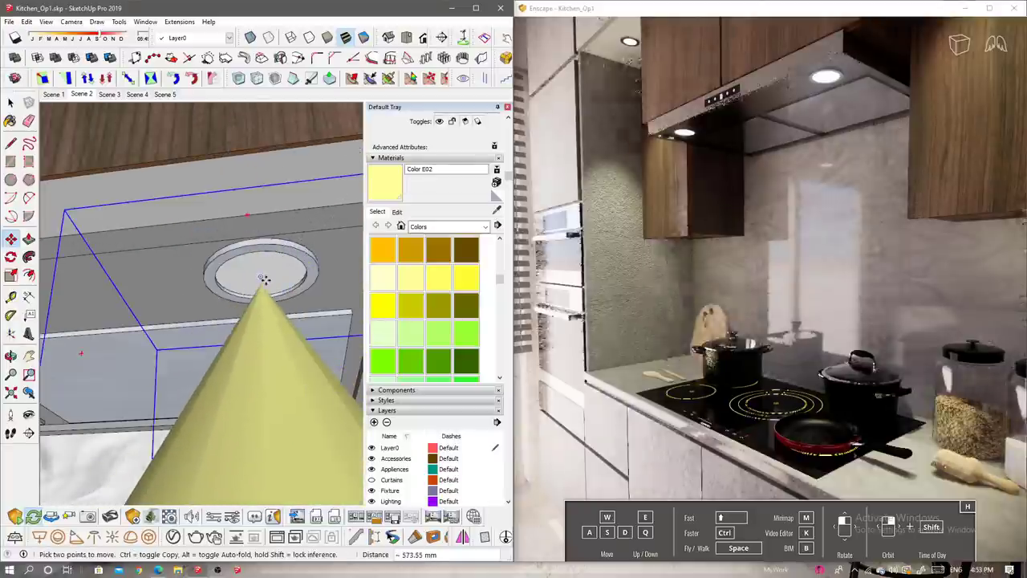
mouse_move(155, 274)
middle_down()
mouse_move(181, 242)
mouse_move(141, 313)
mouse_move(173, 255)
mouse_move(161, 312)
middle_up()
click(173, 261)
key(space)
scroll(161, 312, up, 3)
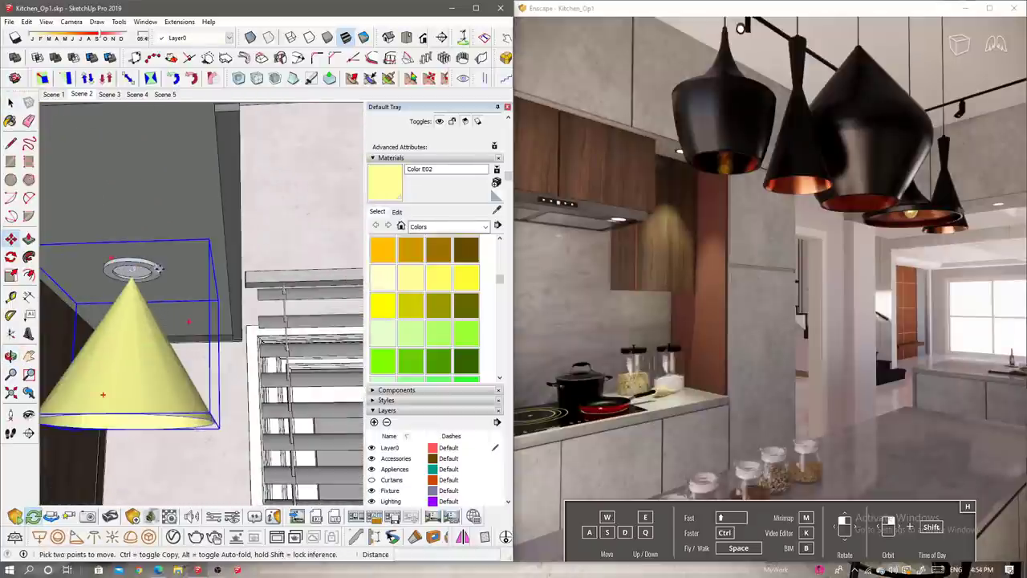
Copy the light cone beneath the bulbs of the first two black pendant lamps.
click(132, 271)
key(ctrl)
scroll(133, 271, down, 3)
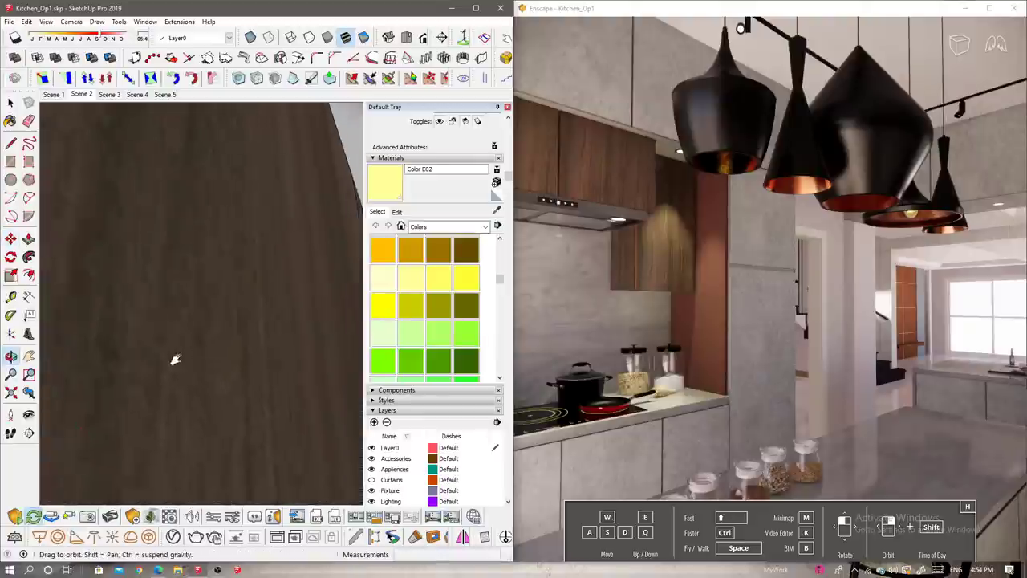
middle_drag(172, 360, 289, 251)
scroll(273, 216, up, 5)
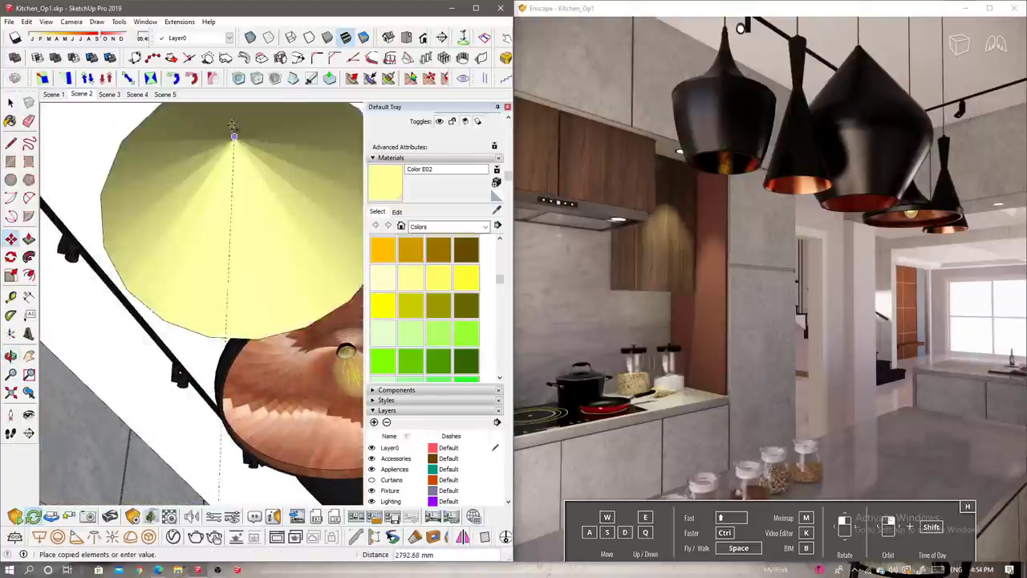
scroll(240, 165, down, 2)
click(245, 170)
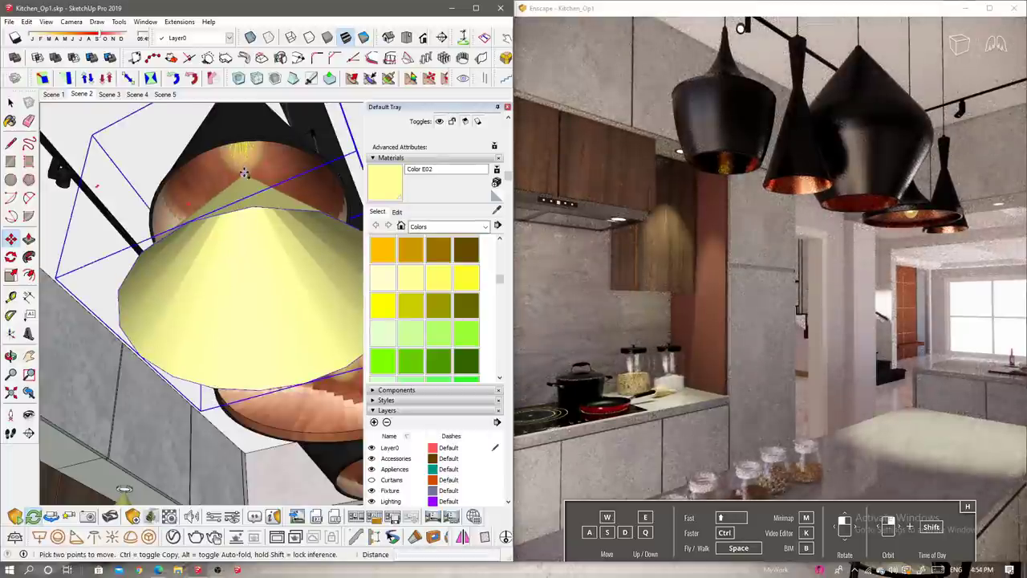
key(ctrl)
click(244, 172)
middle_drag(245, 172, 248, 317)
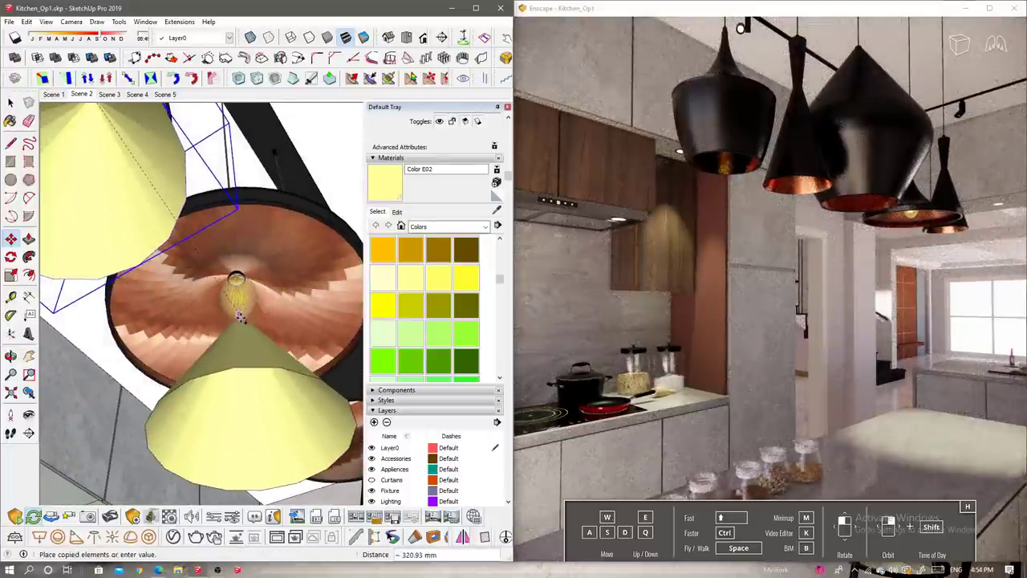
click(238, 315)
Add cone copies under the bulbs of the remaining pendant lamps.
middle_drag(241, 321, 217, 260)
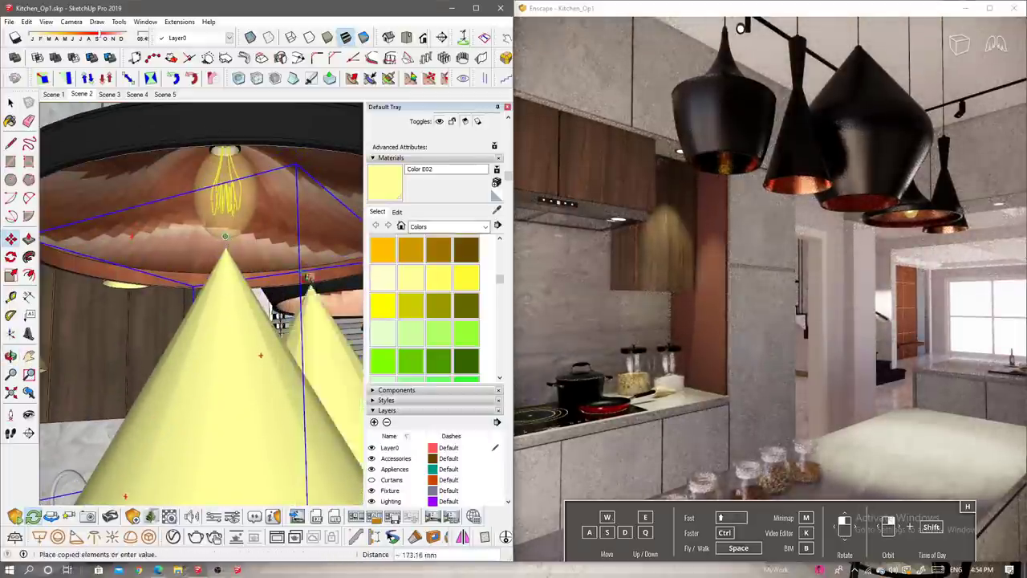
mouse_move(260, 355)
middle_down()
mouse_move(277, 264)
mouse_move(252, 153)
middle_up()
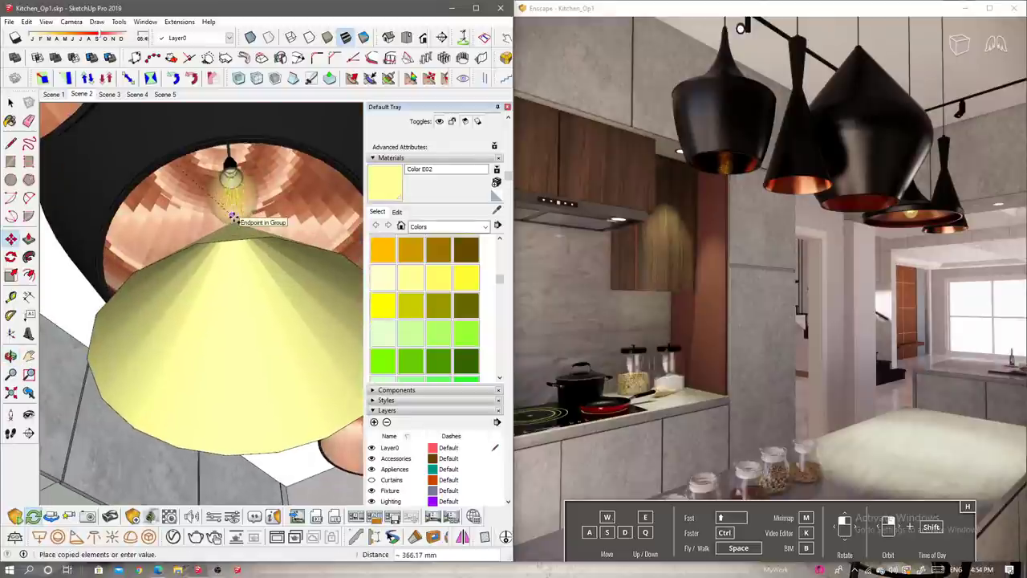
click(232, 210)
scroll(234, 208, down, 2)
mouse_move(236, 207)
middle_down()
mouse_move(233, 265)
mouse_move(229, 206)
mouse_move(253, 281)
mouse_move(217, 171)
mouse_move(305, 241)
middle_up()
click(219, 171)
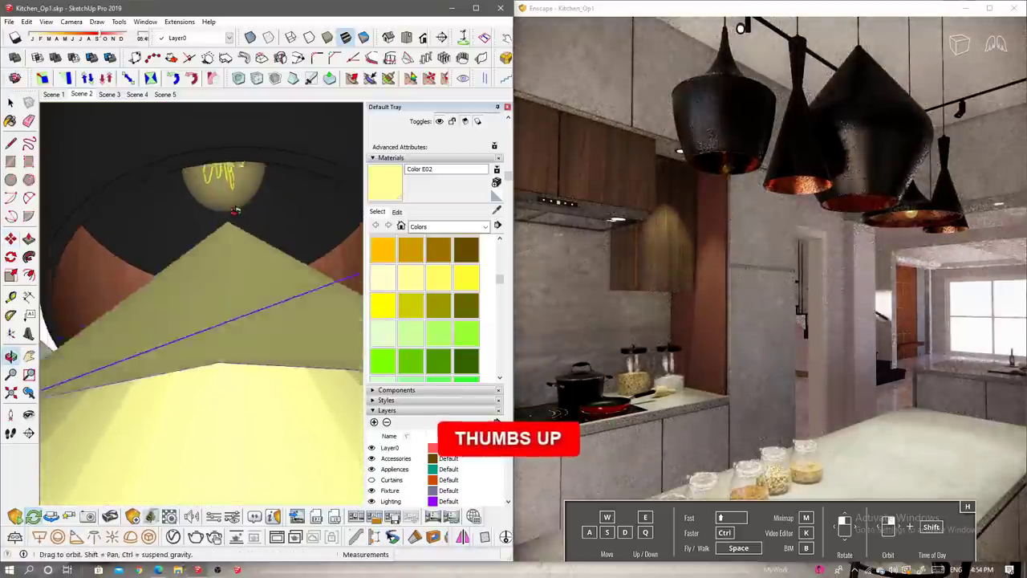
click(308, 250)
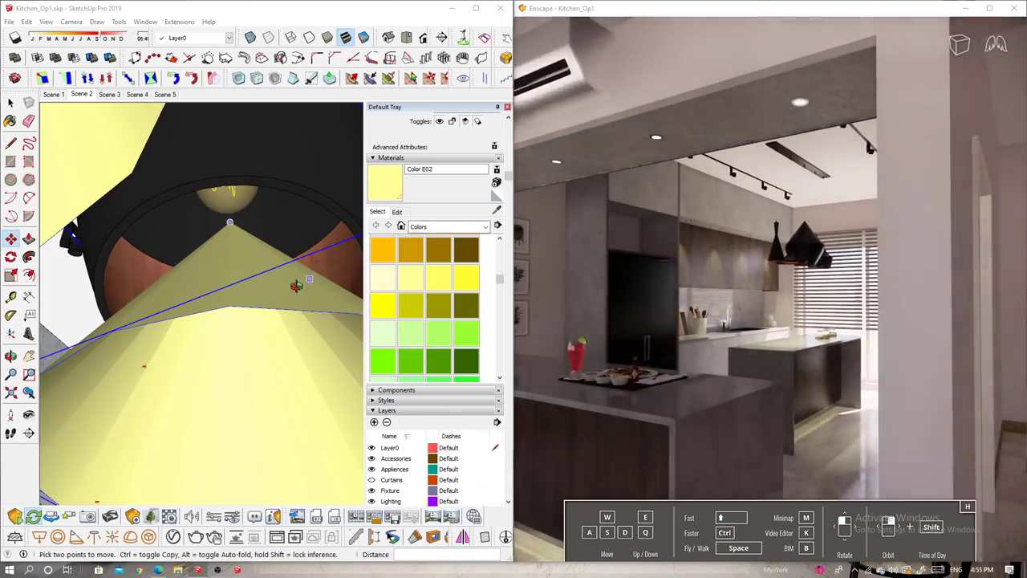
Select a light cone and copy it to the next ceiling downlight ring.
mouse_move(296, 286)
middle_down()
mouse_move(328, 322)
mouse_move(351, 281)
middle_up()
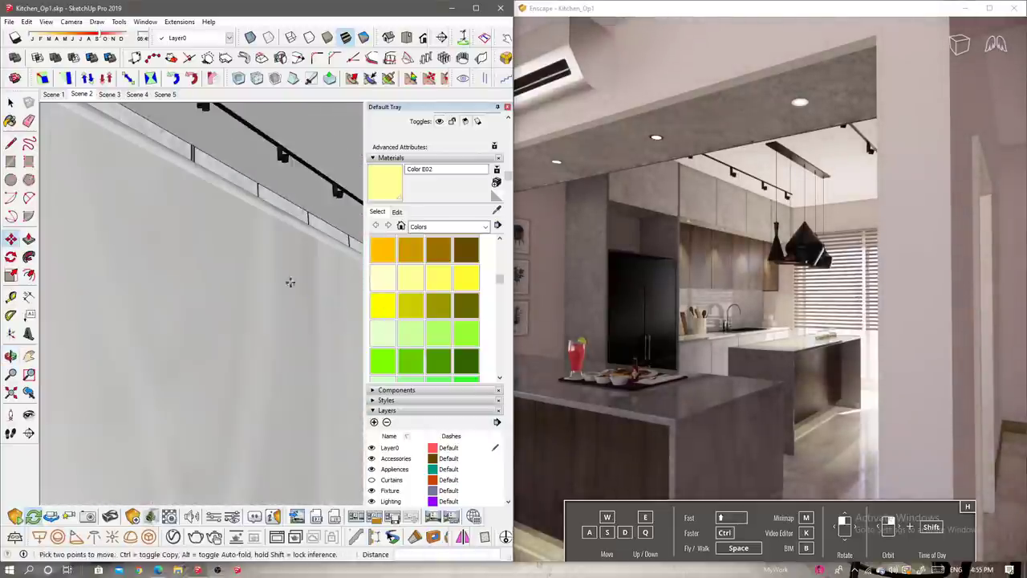
scroll(222, 241, up, 5)
click(222, 165)
key(m)
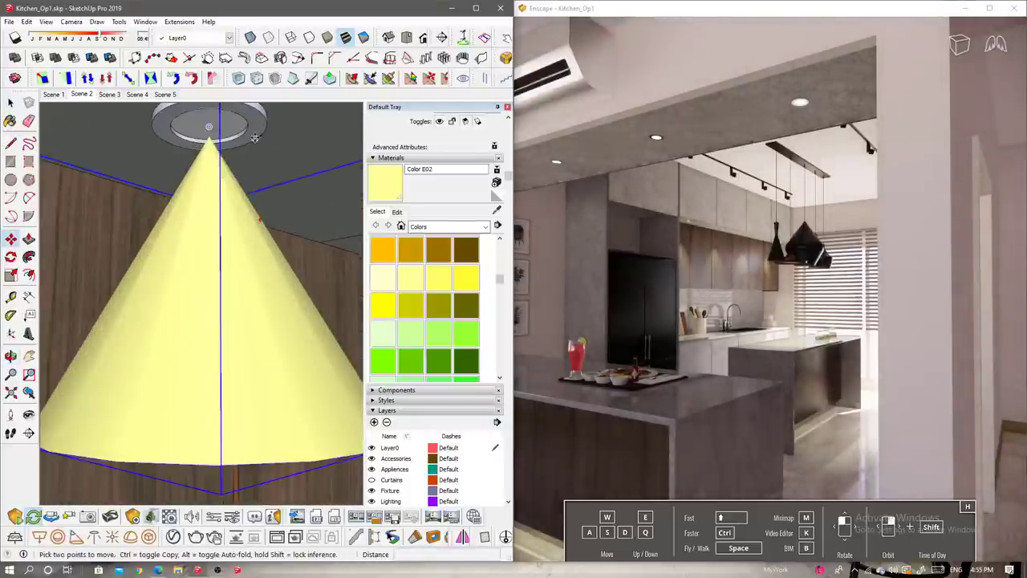
middle_drag(222, 165, 279, 163)
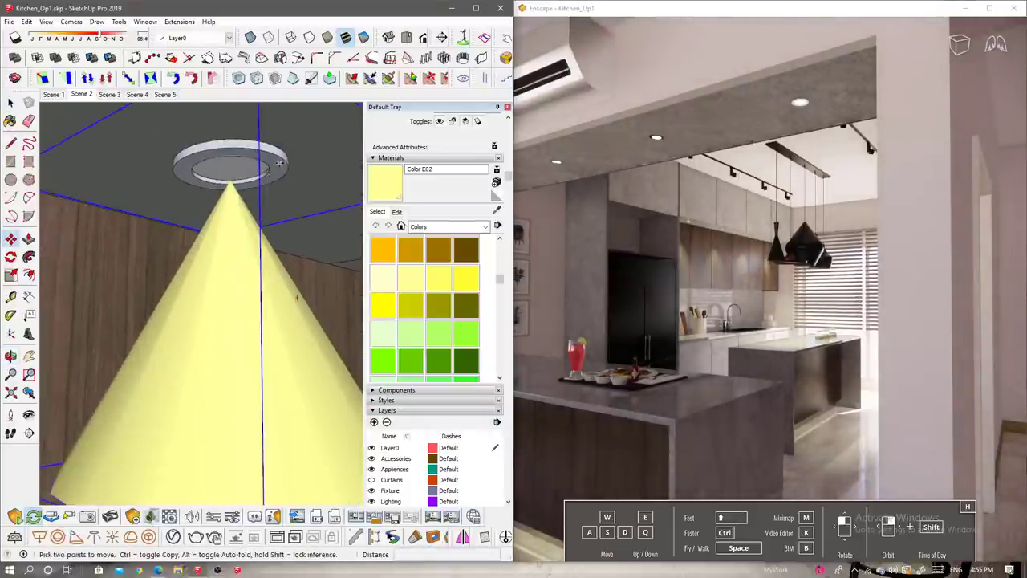
click(231, 170)
key(ctrl)
scroll(231, 170, down, 5)
middle_drag(231, 170, 203, 280)
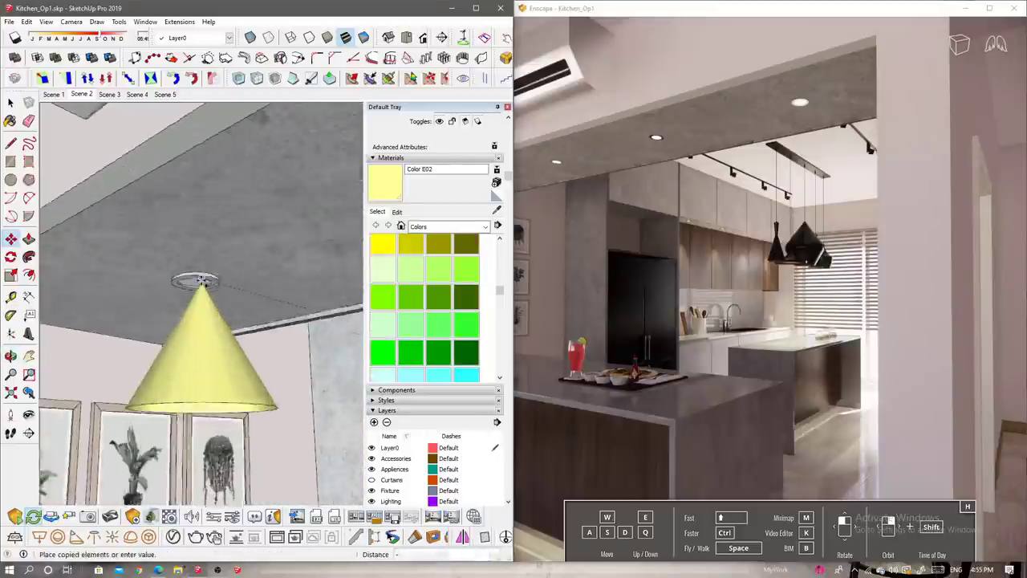
scroll(203, 280, up, 3)
click(199, 282)
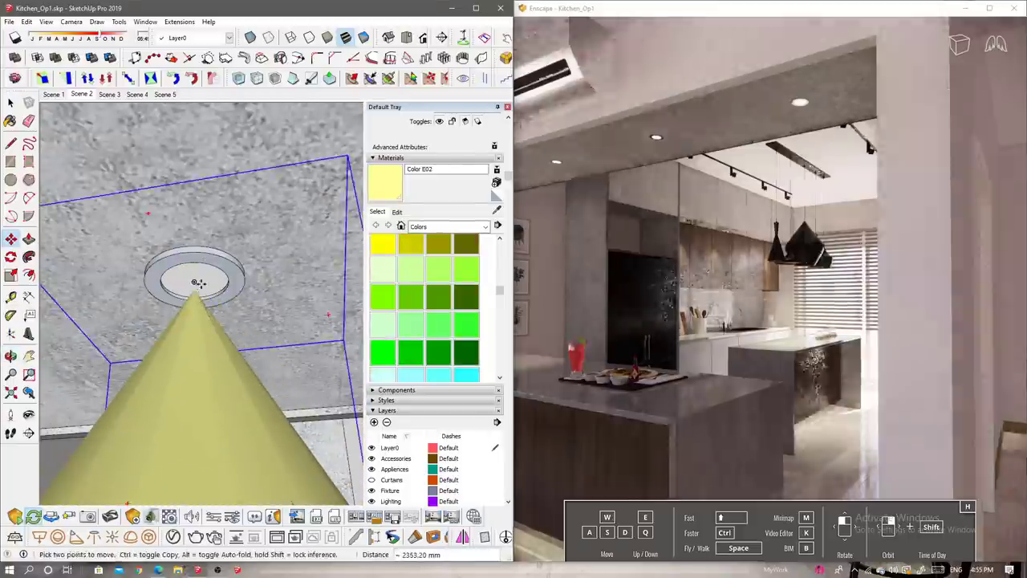
Copy the cone under two more ceiling downlights near the pictures and track lights.
click(199, 281)
key(ctrl)
scroll(208, 305, down, 3)
mouse_move(217, 298)
middle_down()
mouse_move(206, 264)
mouse_move(165, 239)
middle_up()
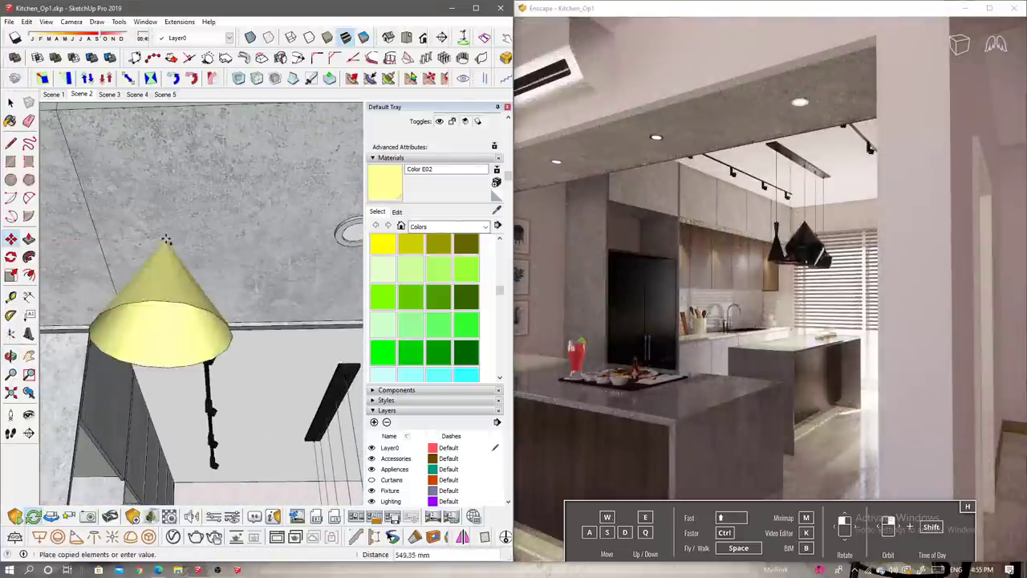
scroll(166, 239, up, 3)
click(261, 238)
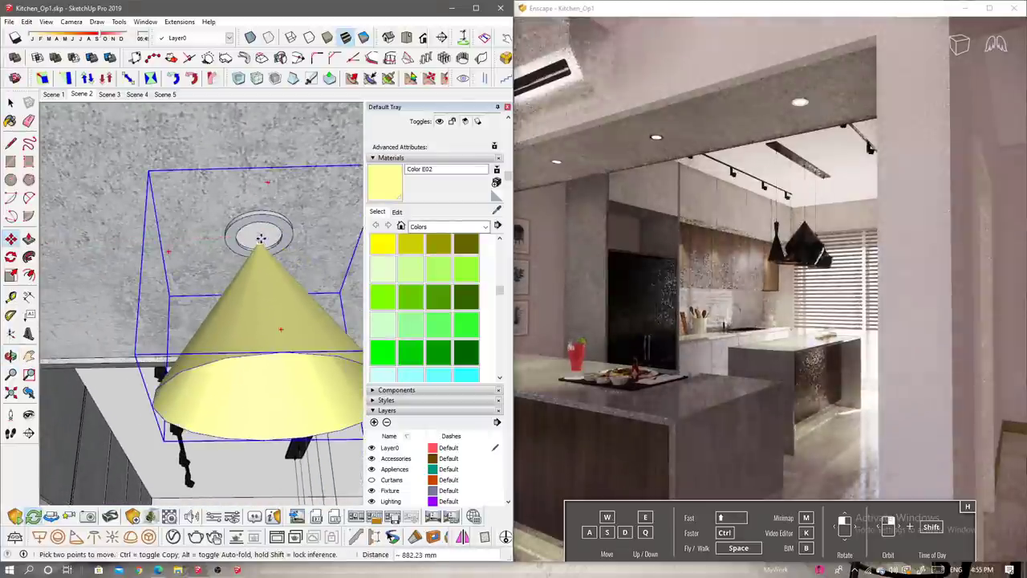
click(261, 238)
key(ctrl)
mouse_move(260, 238)
middle_down()
mouse_move(221, 220)
mouse_move(81, 240)
mouse_move(201, 186)
middle_up()
click(222, 224)
scroll(168, 209, up, 3)
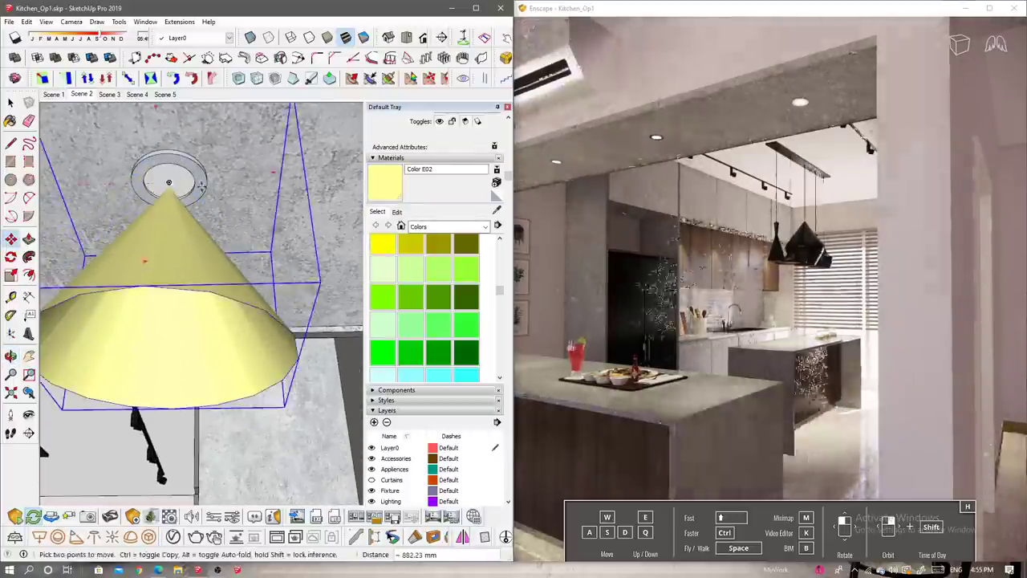
scroll(168, 182, down, 3)
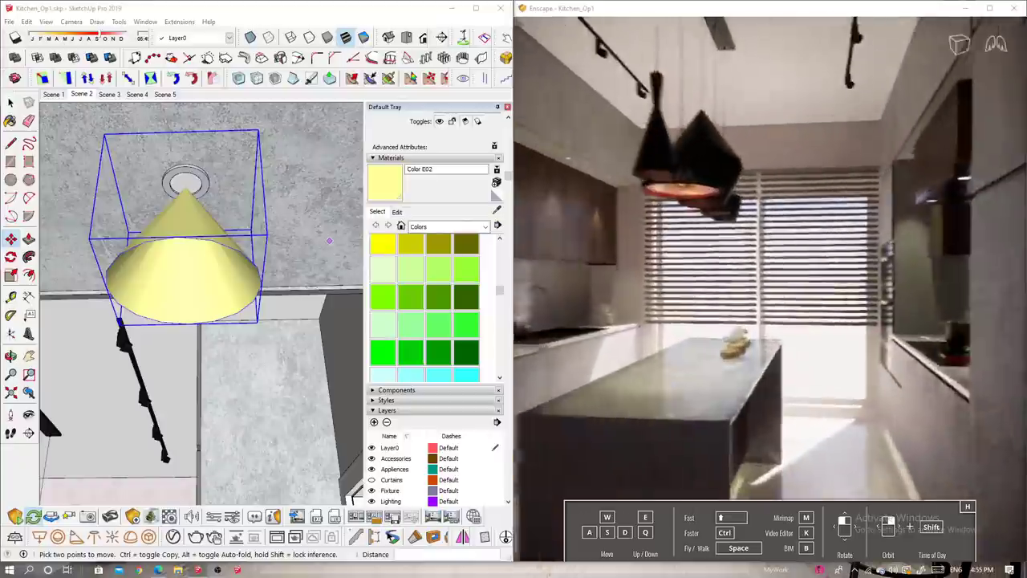
Sample the concrete wall's material and drop its Enscape bump amount from 3.00 to 1.22.
key(space)
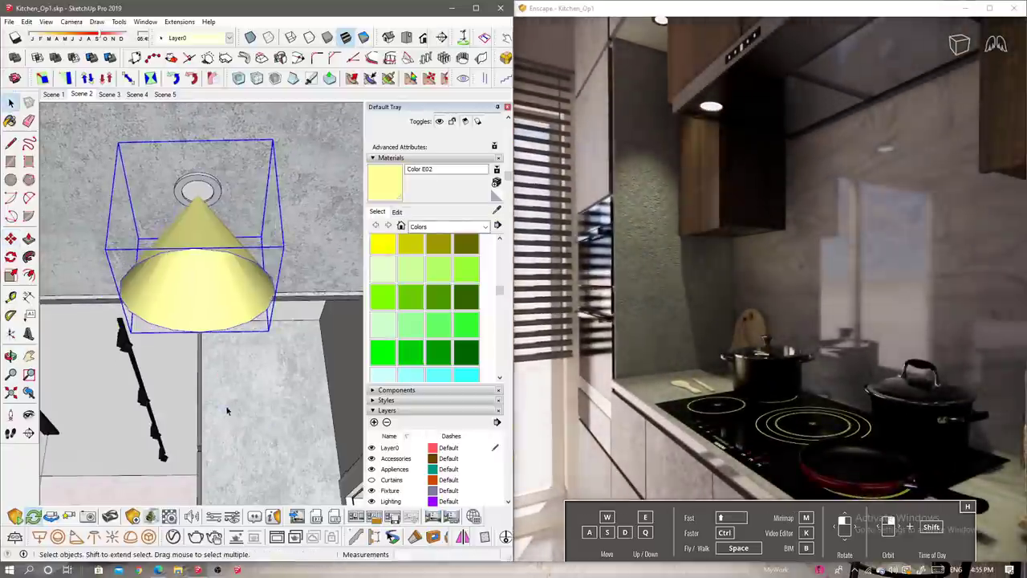
mouse_move(227, 410)
middle_down()
mouse_move(220, 217)
mouse_move(223, 284)
mouse_move(173, 361)
middle_up()
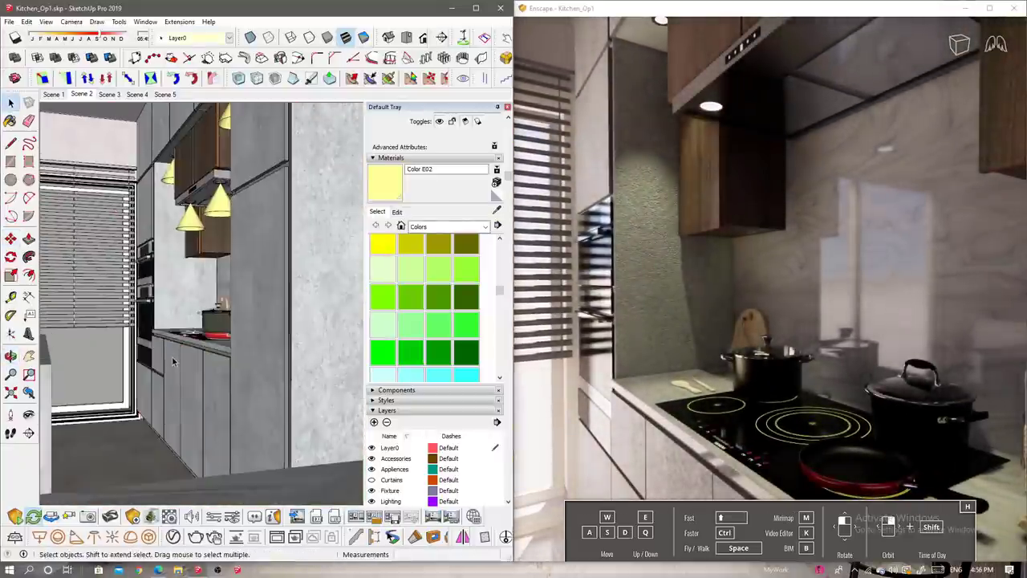
key(b)
alt+click(167, 316)
click(169, 515)
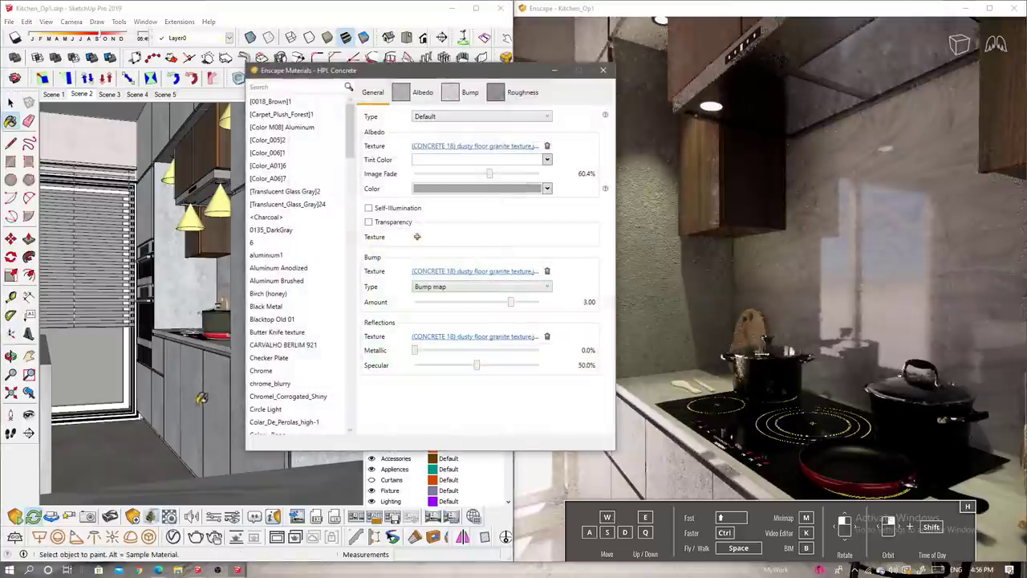
drag(508, 308, 496, 311)
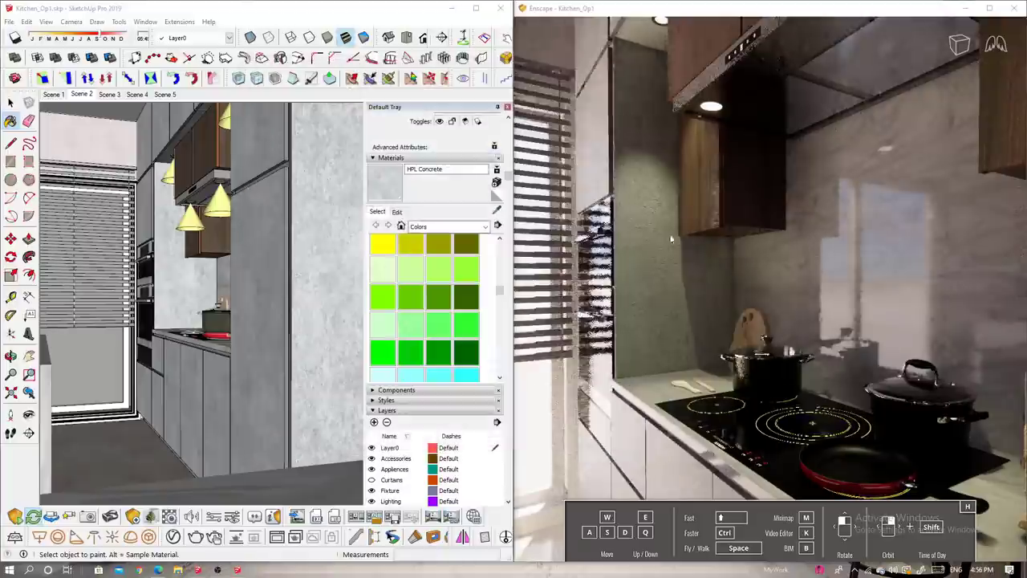
click(602, 70)
mouse_move(610, 273)
mouse_down()
mouse_move(651, 284)
mouse_move(610, 281)
mouse_up()
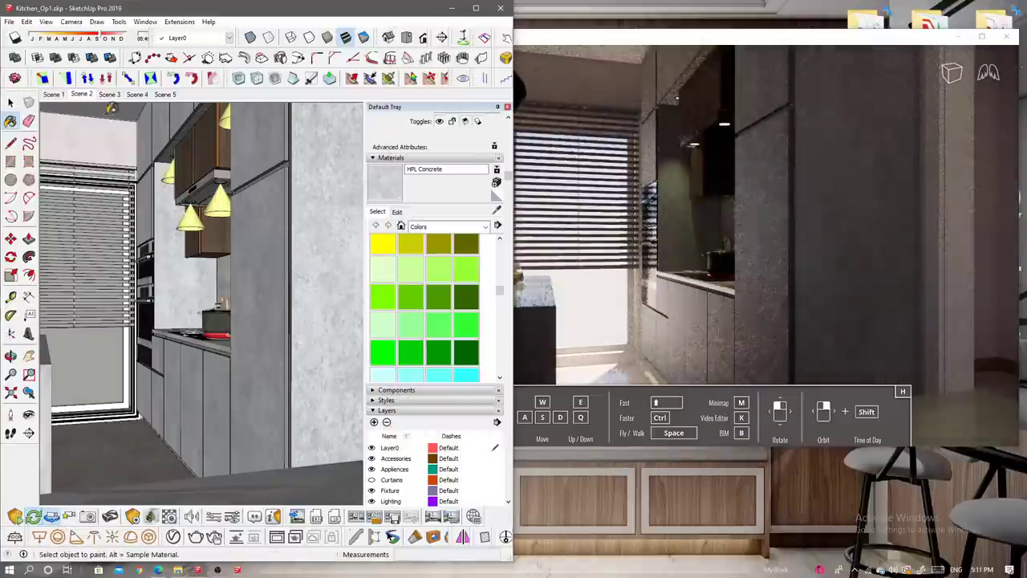
Switch to Scene 1 and adjust the Enscape time of day, settling at 16:05.
click(53, 94)
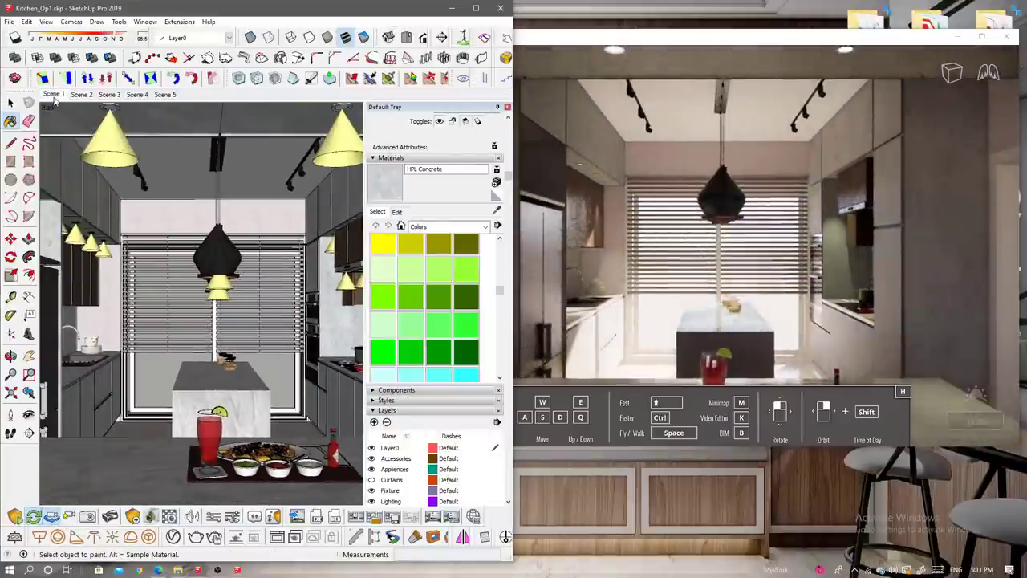
shift+right_drag(732, 263, 677, 295)
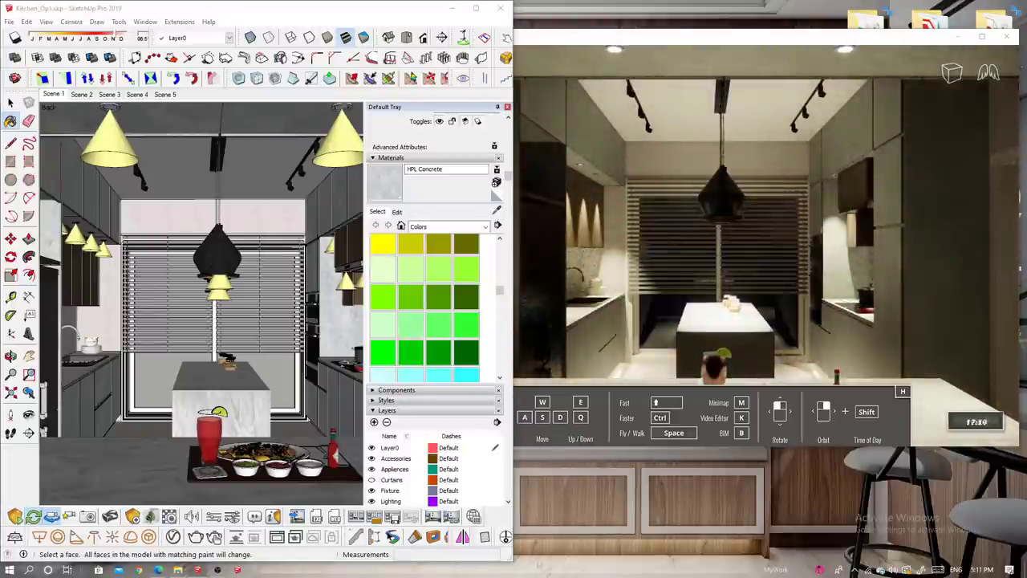
shift+right_drag(676, 288, 676, 289)
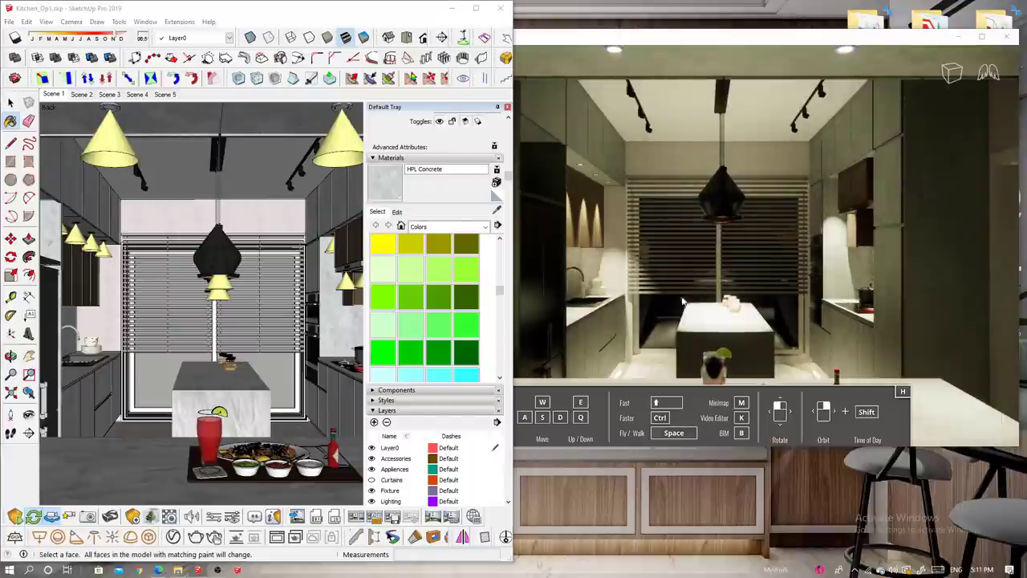
key(h)
mouse_move(722, 265)
shift+right_down()
mouse_move(690, 277)
mouse_move(822, 317)
shift+right_up()
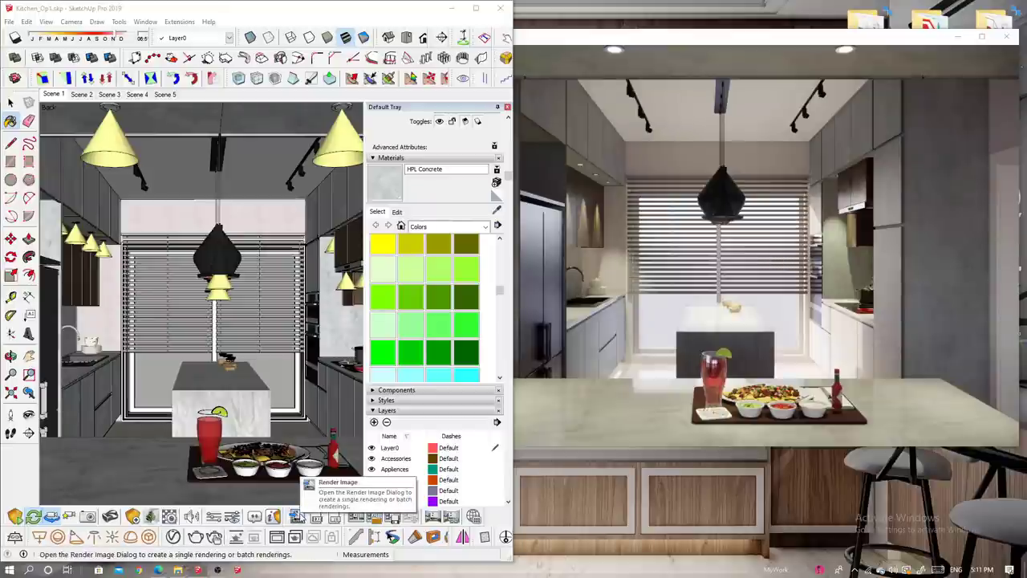
Set Enscape rendering quality to Ultra and deepen shadows and strengthen bloom in Image settings.
click(232, 518)
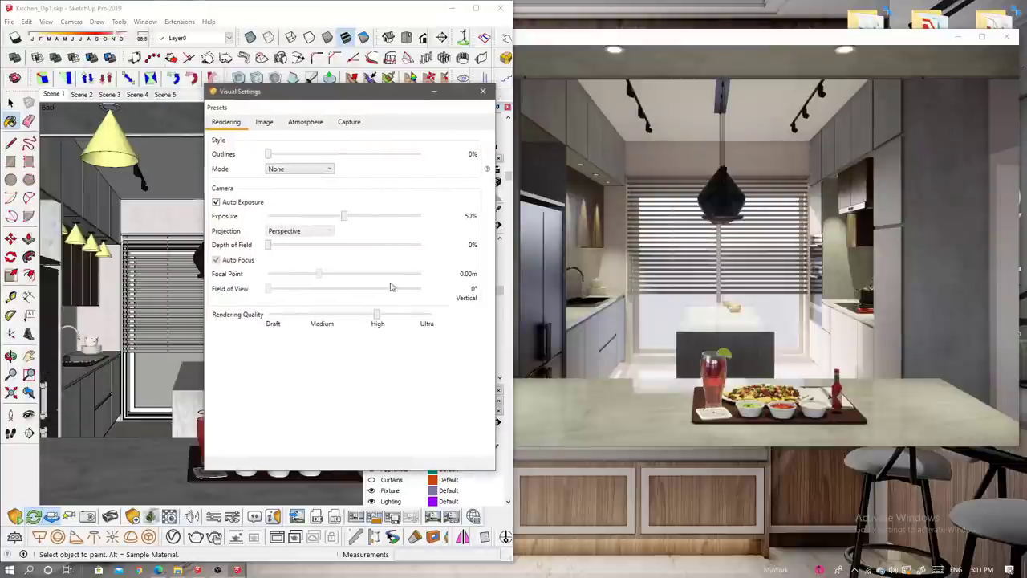
drag(376, 313, 430, 314)
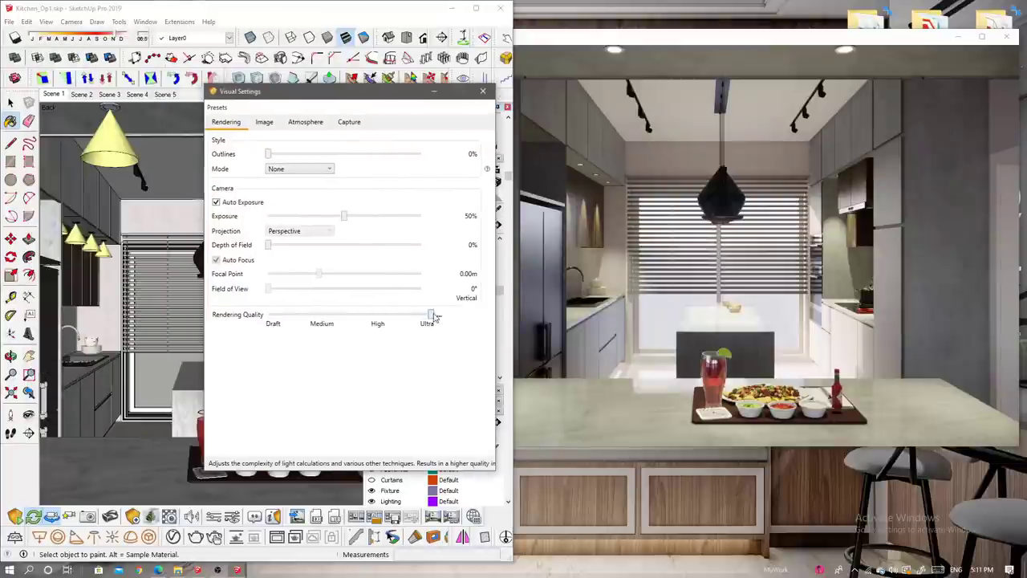
click(265, 122)
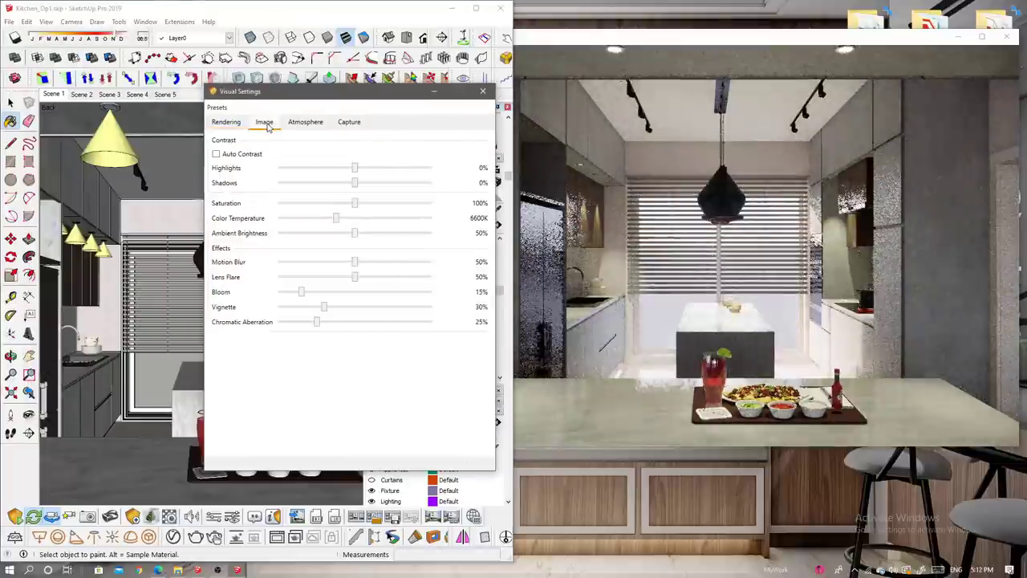
click(216, 154)
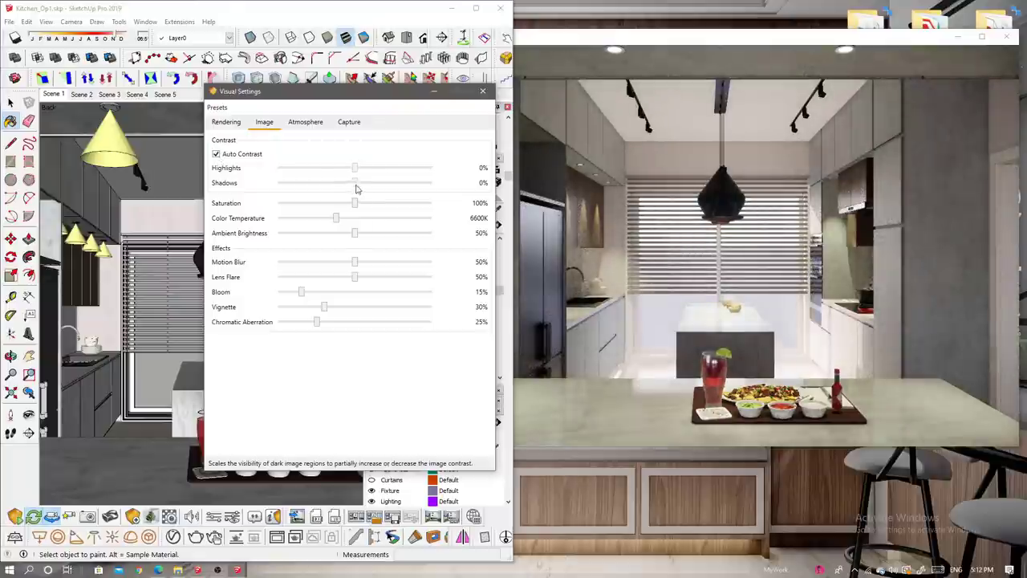
click(215, 154)
mouse_move(353, 168)
mouse_down()
mouse_move(344, 169)
mouse_move(361, 183)
mouse_move(396, 185)
mouse_up()
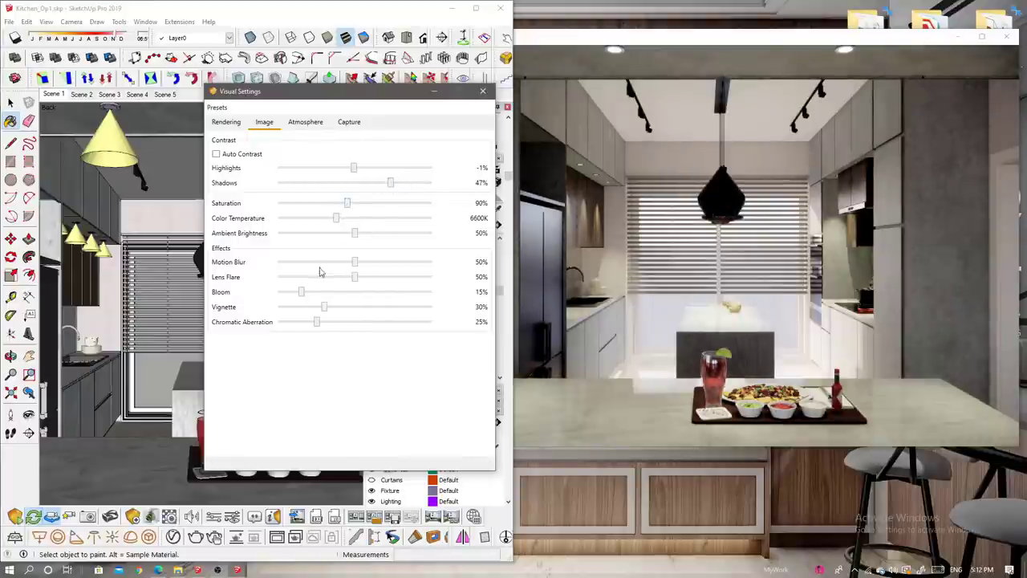
mouse_move(301, 292)
mouse_down()
mouse_move(355, 290)
mouse_move(325, 292)
mouse_move(338, 307)
mouse_move(326, 308)
mouse_up()
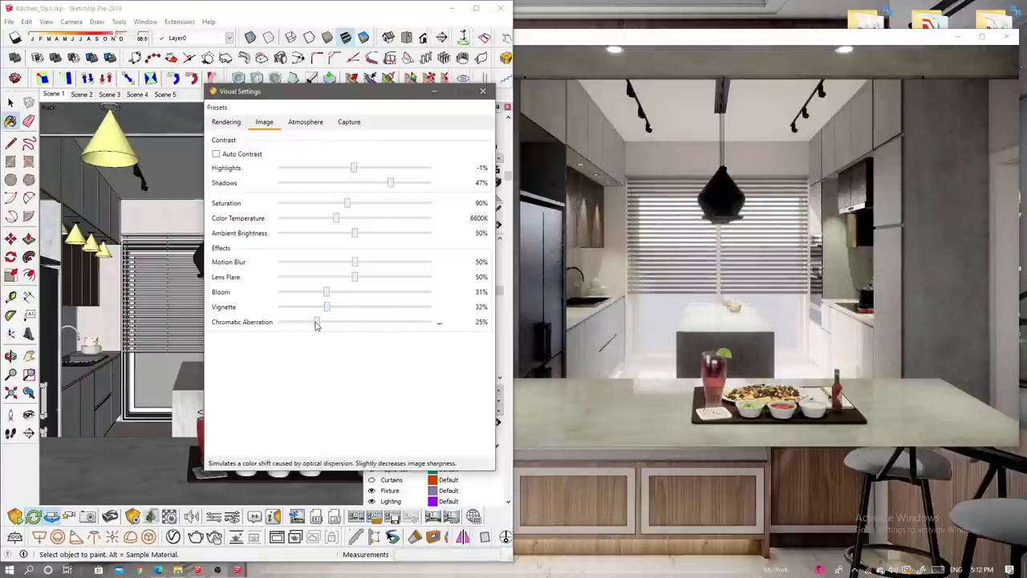
Enable White Background in Atmosphere and set the capture resolution to Ultra HD.
drag(698, 37, 679, 74)
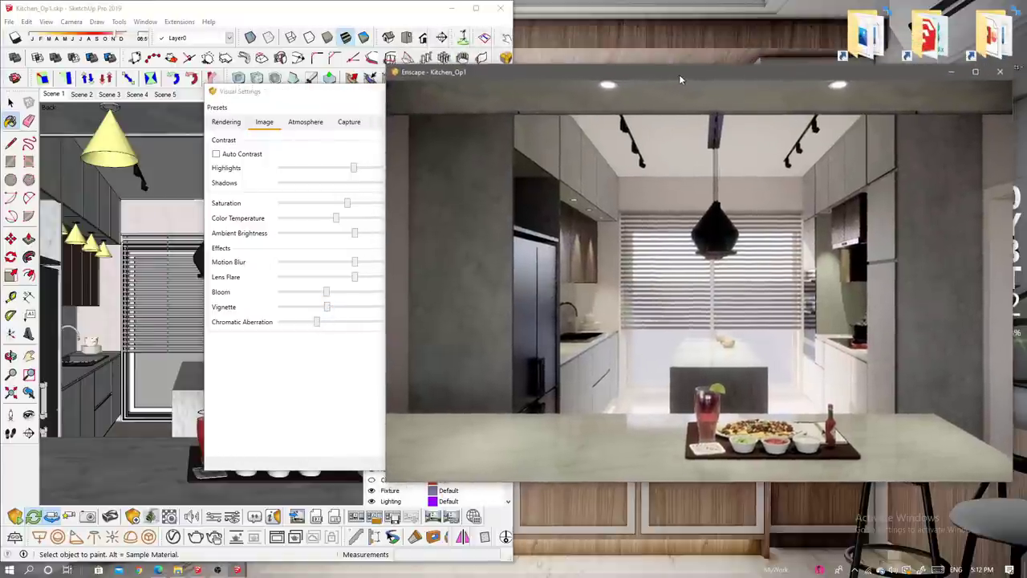
click(333, 152)
click(305, 121)
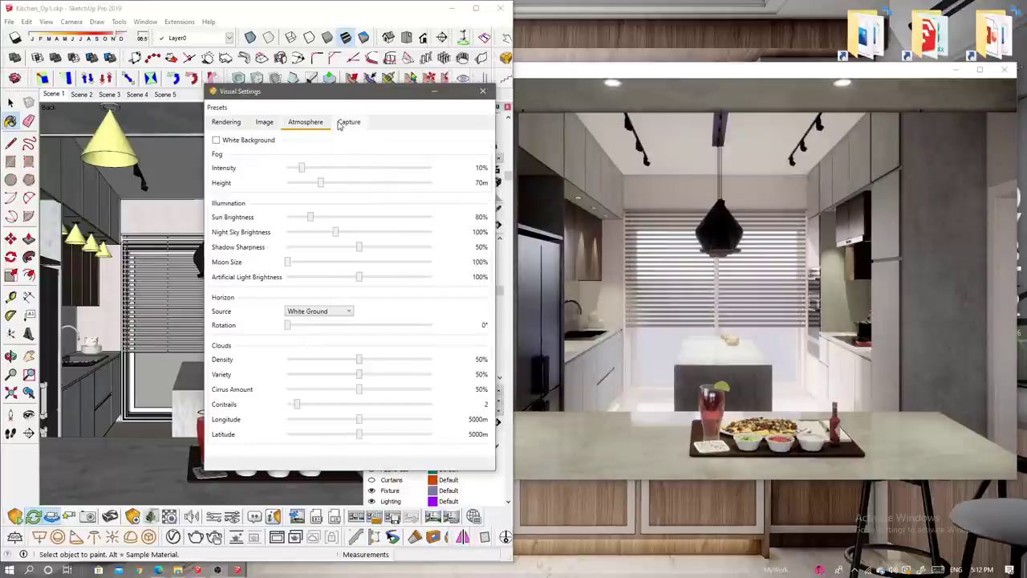
click(216, 141)
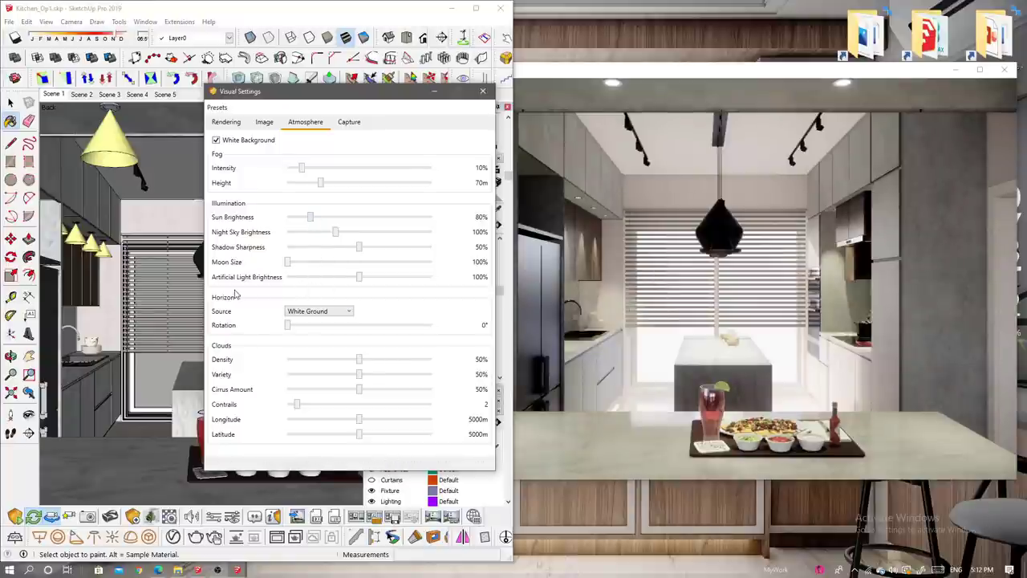
click(351, 123)
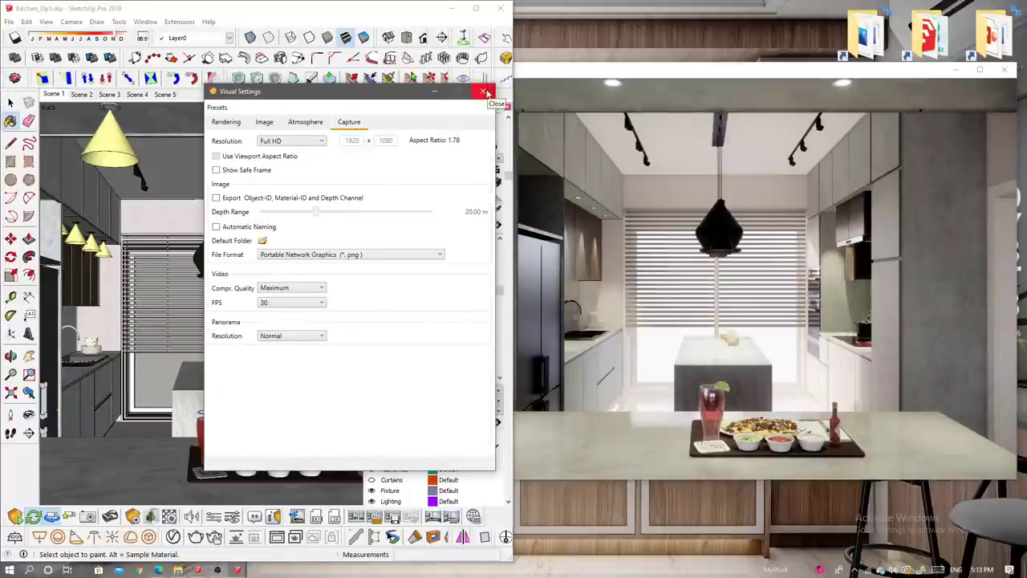
click(316, 141)
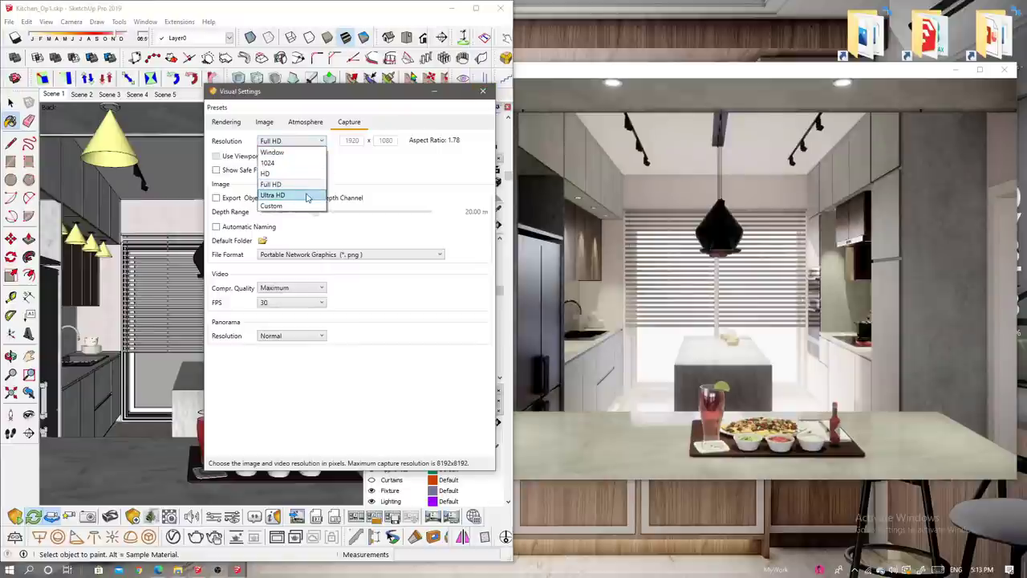
click(307, 197)
click(482, 90)
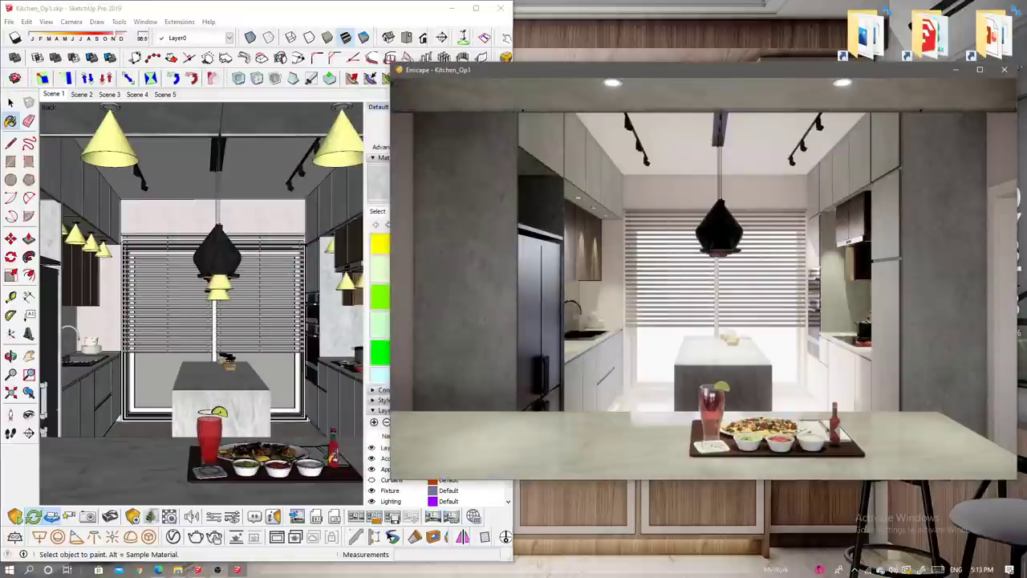
Select Scene 1 in the Render Image options and start the render.
click(296, 516)
click(70, 112)
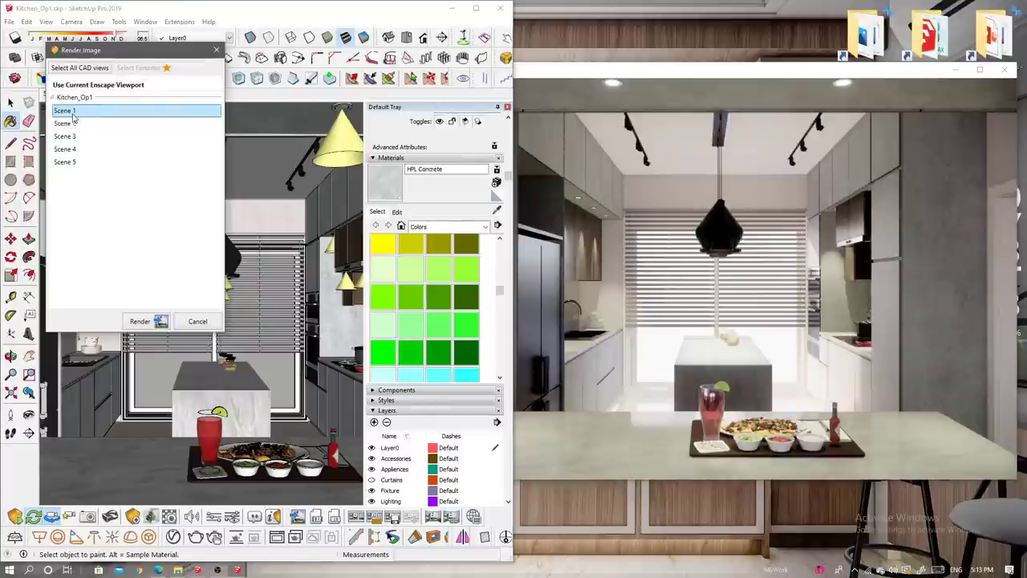
click(150, 324)
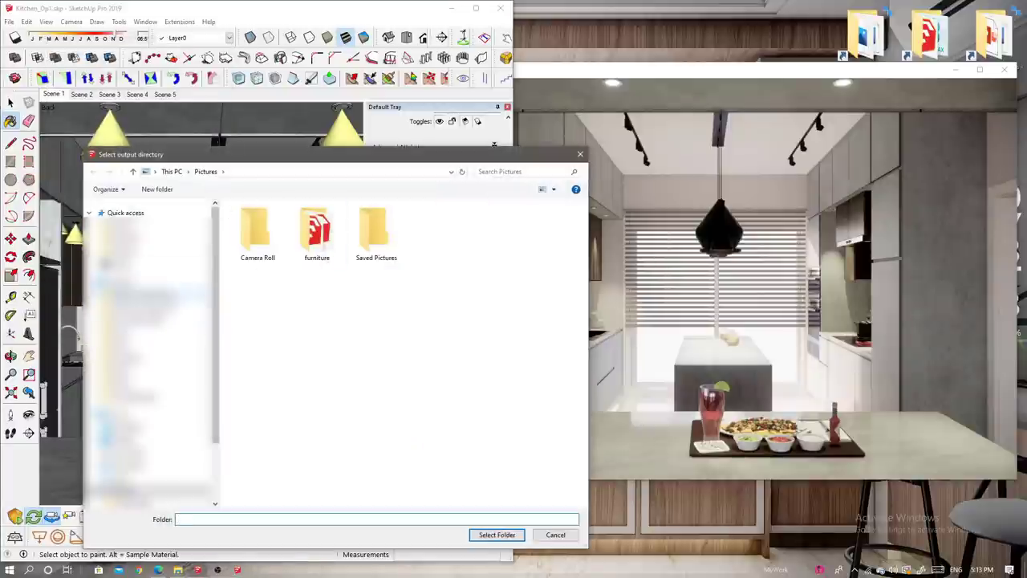
text(001)
key(Return)
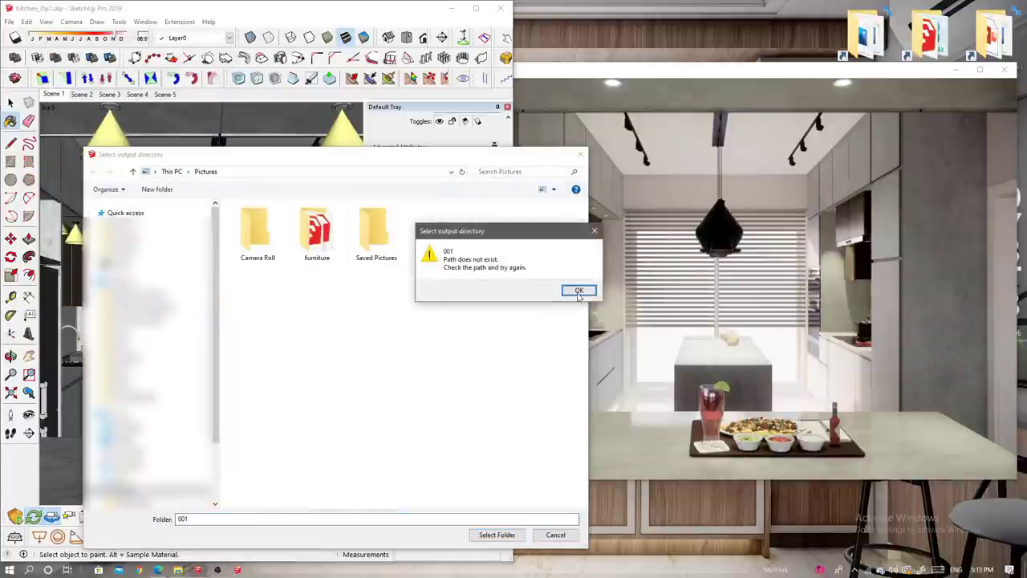
click(578, 291)
Create a Kitchen folder with an Enscape subfolder in Pictures and render Scene 1 there.
right_click(342, 337)
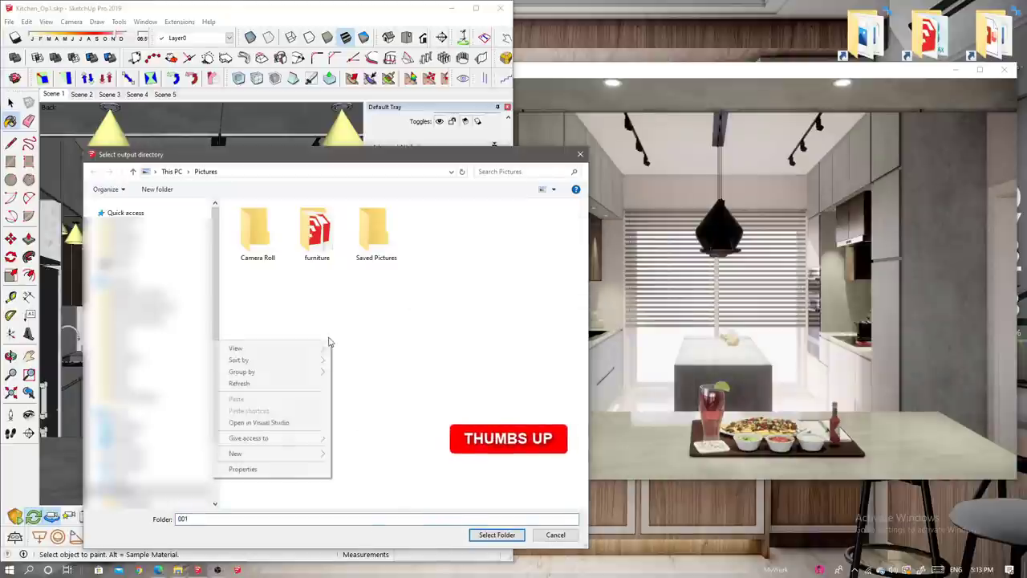
click(363, 318)
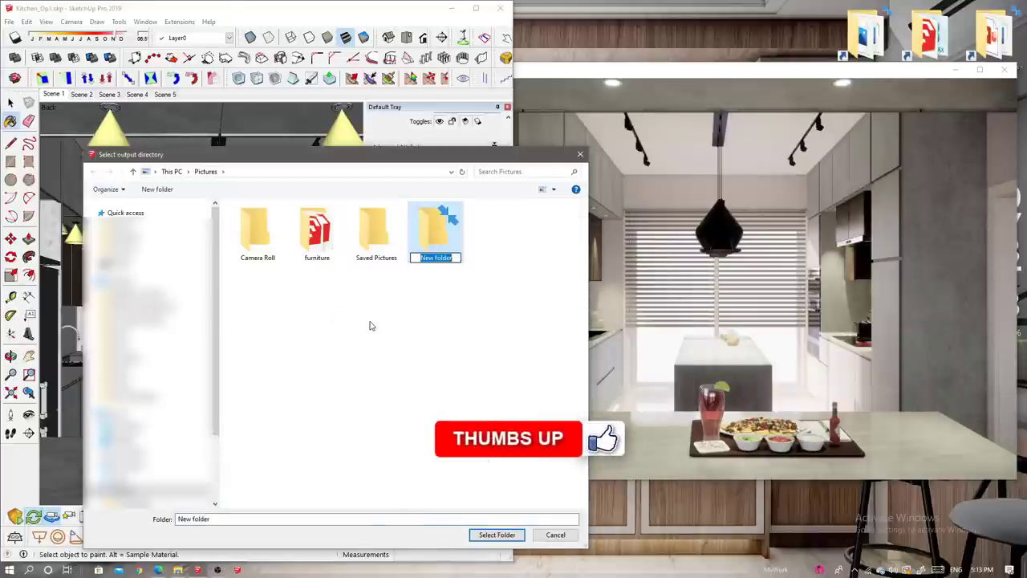
text(Kitchen)
key(Return)
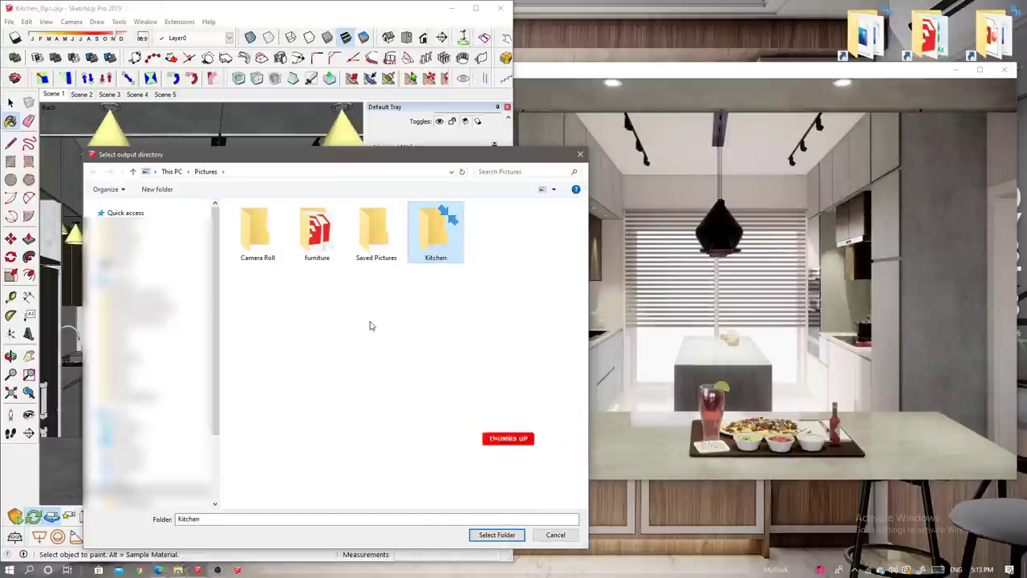
double_click(447, 242)
right_click(308, 282)
click(320, 399)
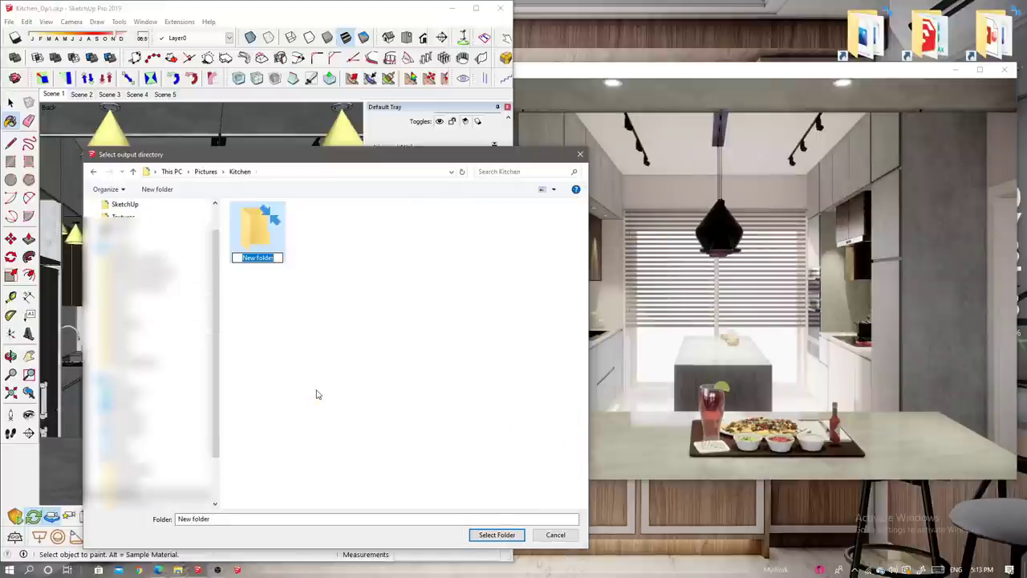
click(497, 534)
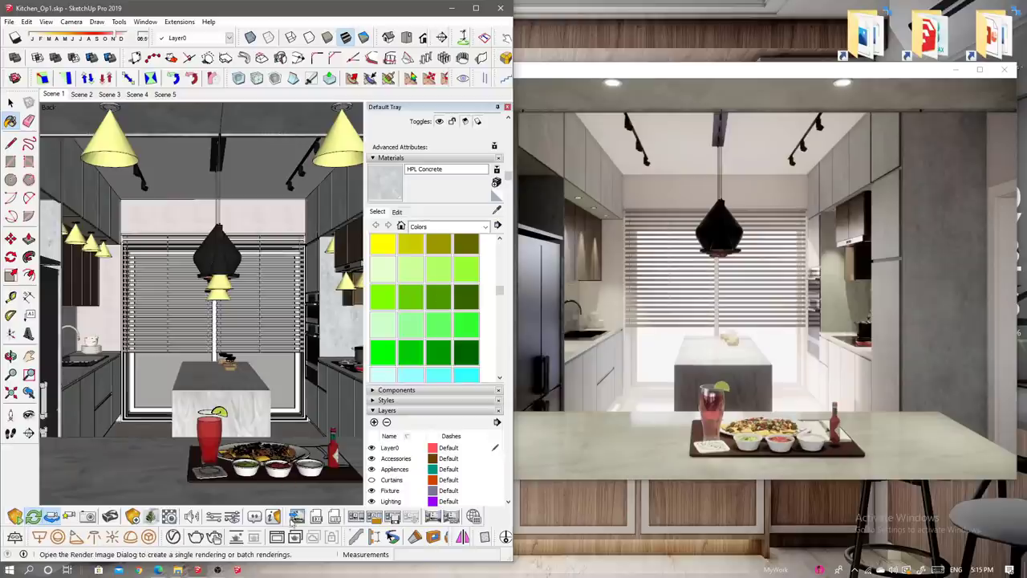
Batch-render Scenes 2 to 5 into the Enscape folder, then select the Scene 1 image.
click(297, 516)
click(120, 165)
shift+click(107, 203)
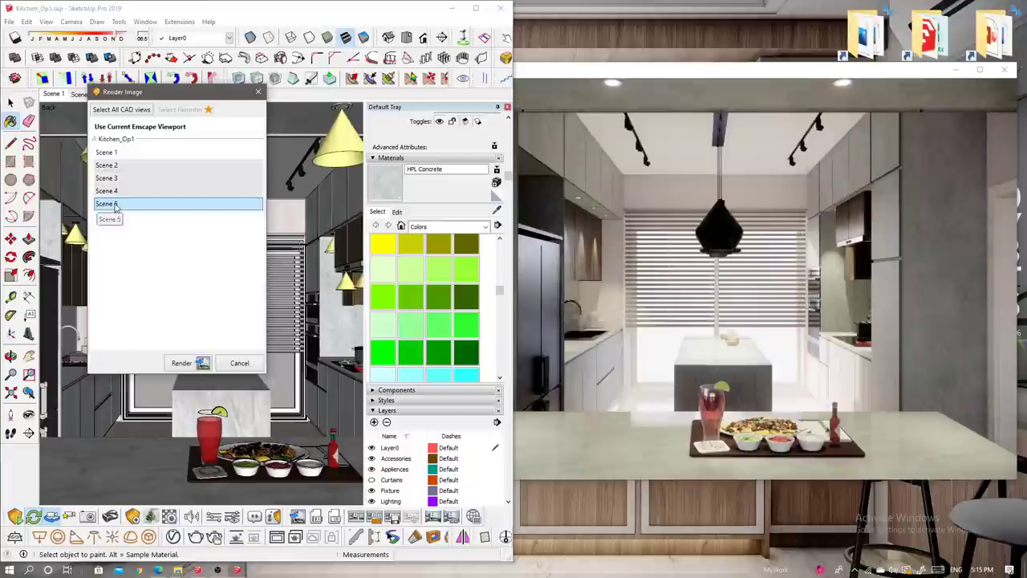
click(196, 365)
click(496, 534)
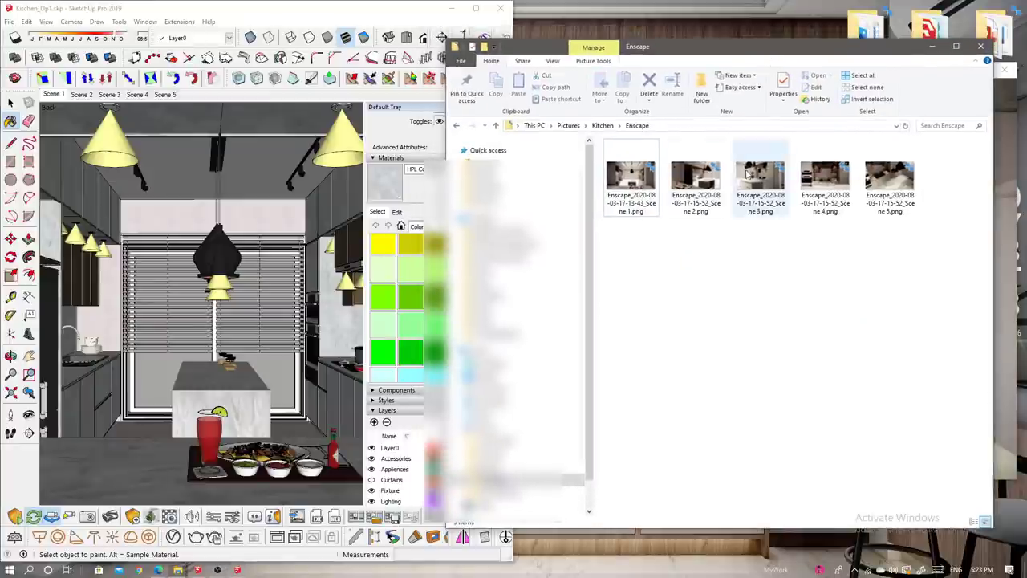
click(652, 185)
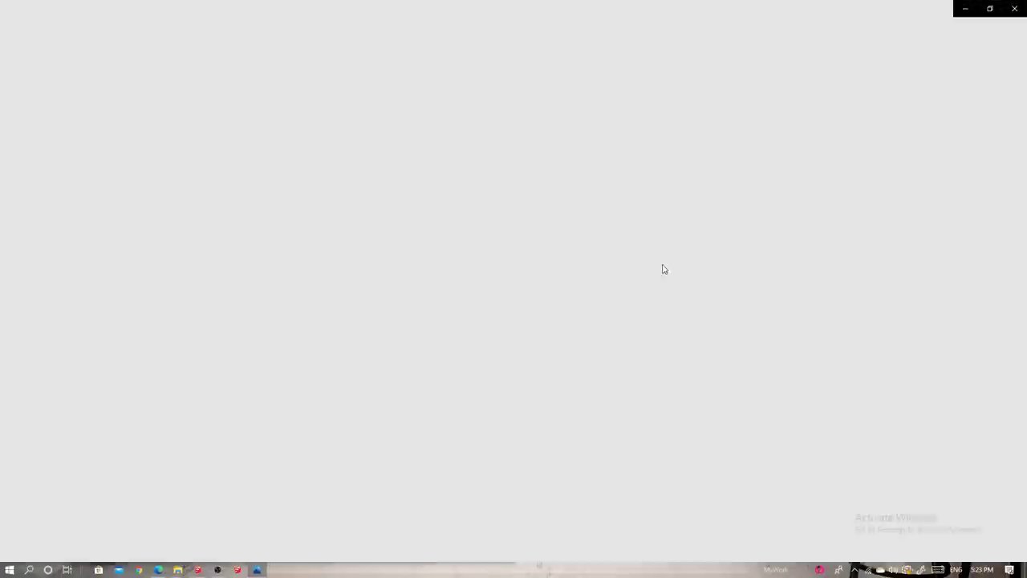
Advance through the Scene 2, 3, 4 and 5 kitchen renders in Photos.
key(Right)
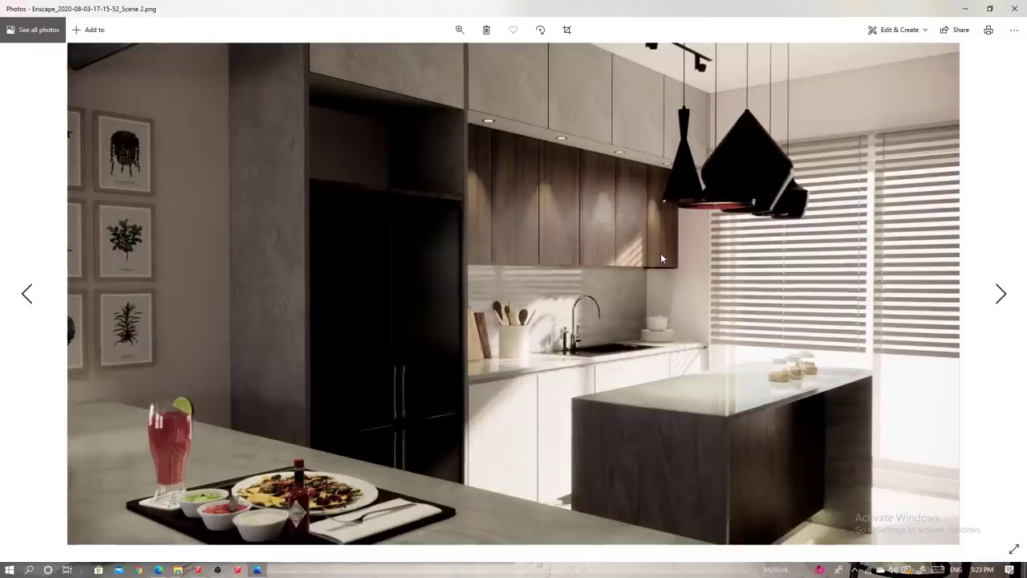
key(Right)
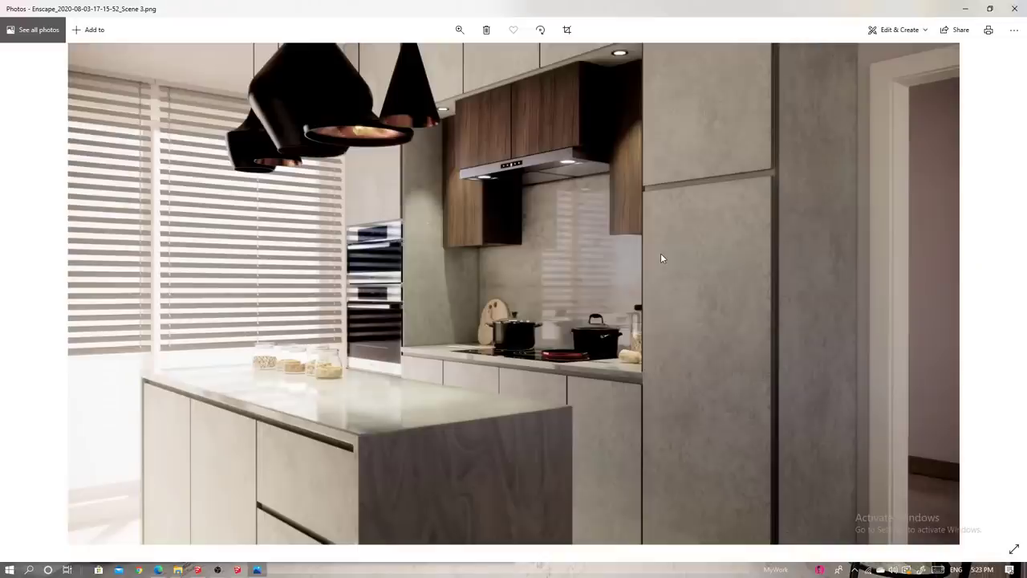
key(Right)
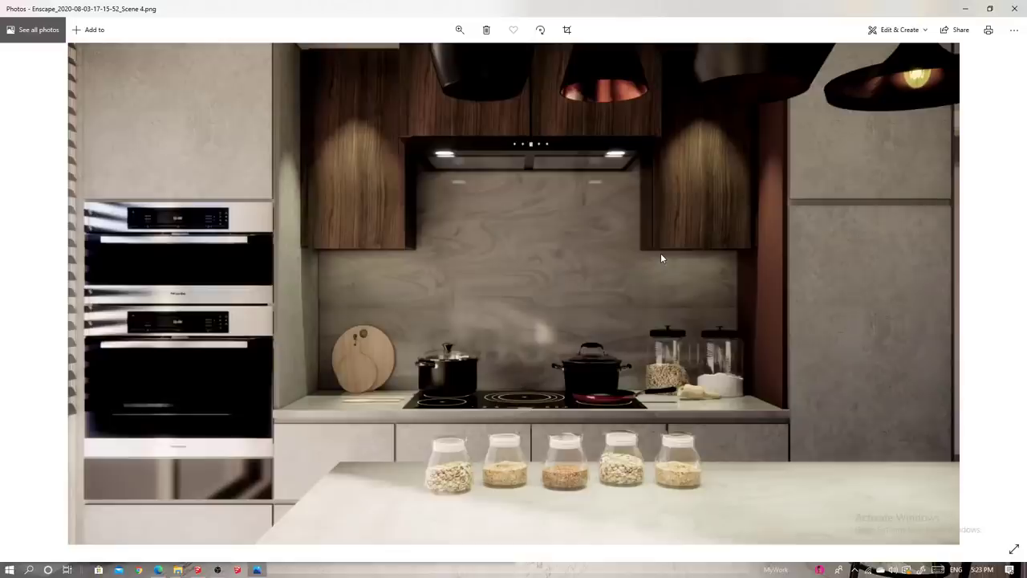
key(Right)
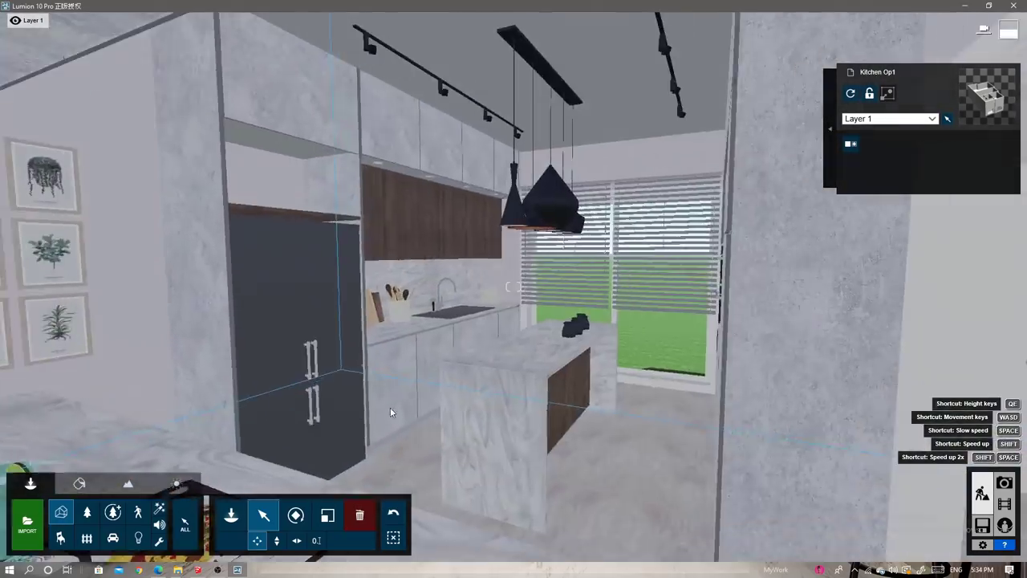
Give the lower cabinet fronts a Standard material with gloss 1.6.
click(66, 484)
click(597, 474)
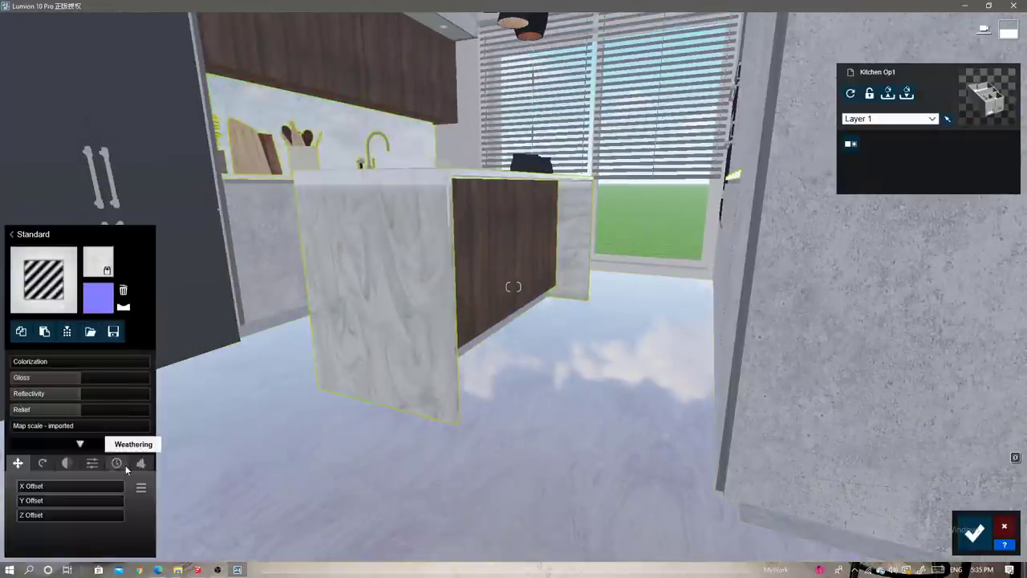
click(118, 463)
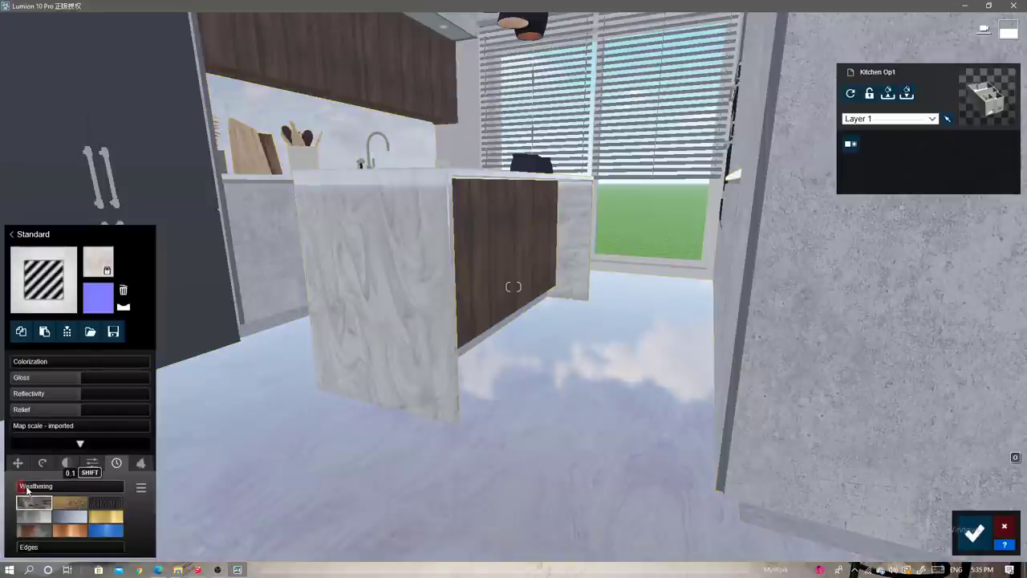
key(w)
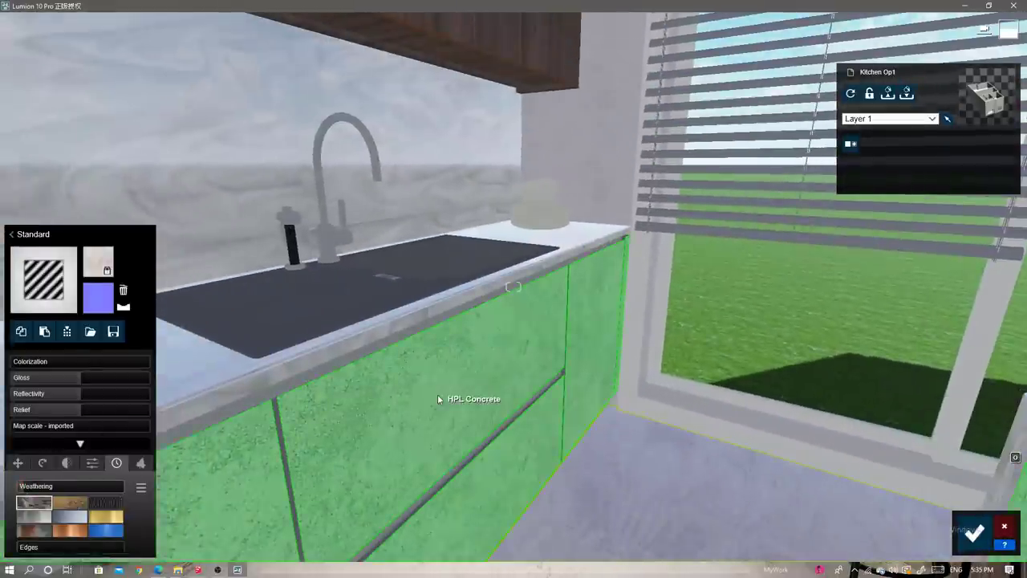
click(437, 394)
click(30, 347)
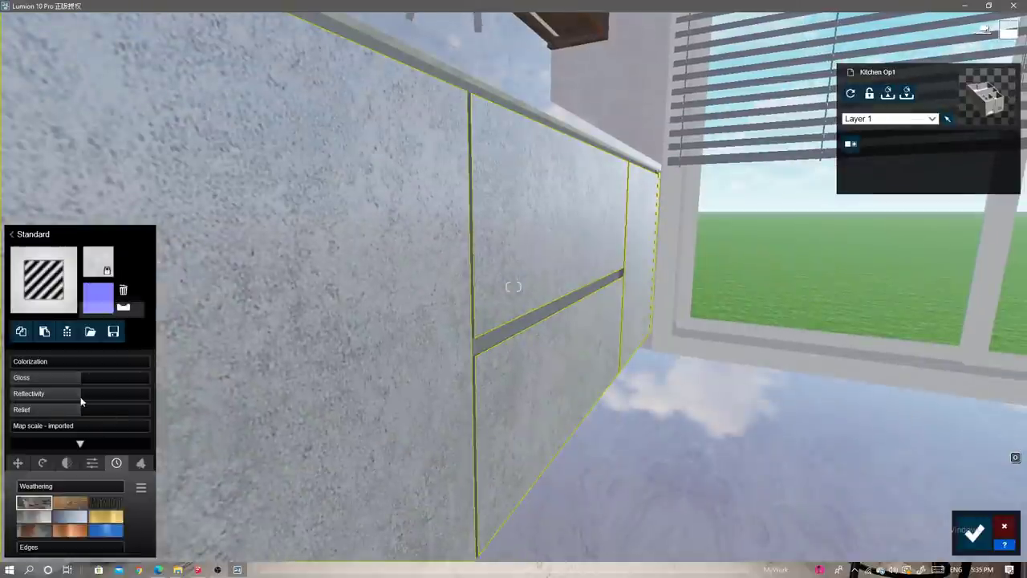
drag(89, 378, 119, 378)
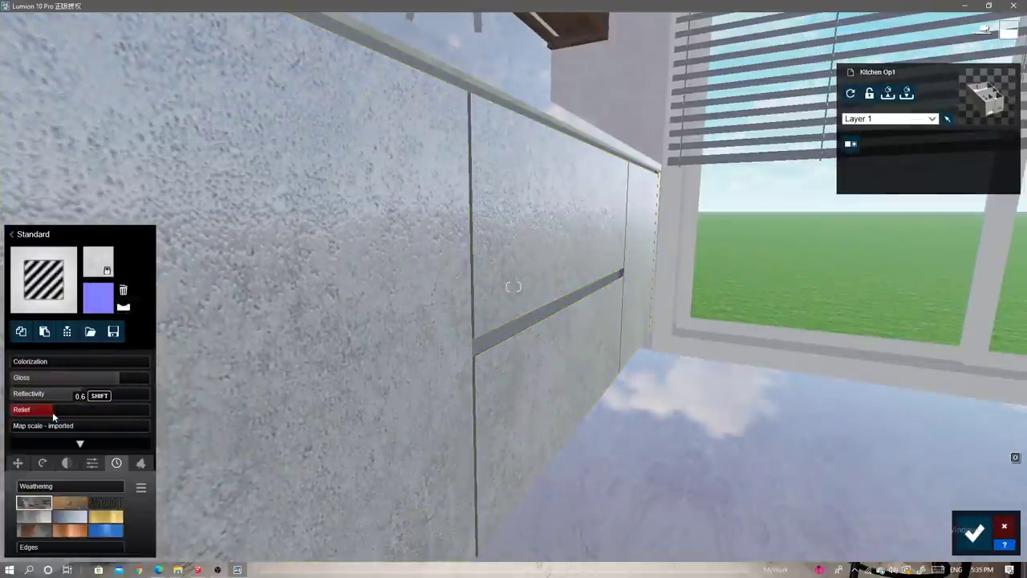
Give the wooden upper cabinets a Standard material with gloss 1.2.
right_drag(119, 379, 119, 321)
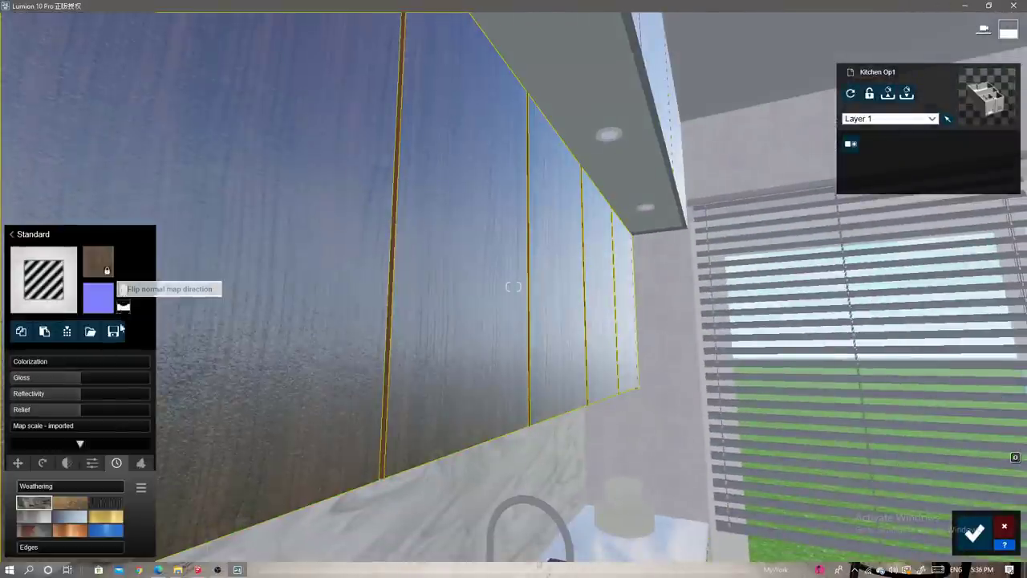
drag(83, 378, 93, 378)
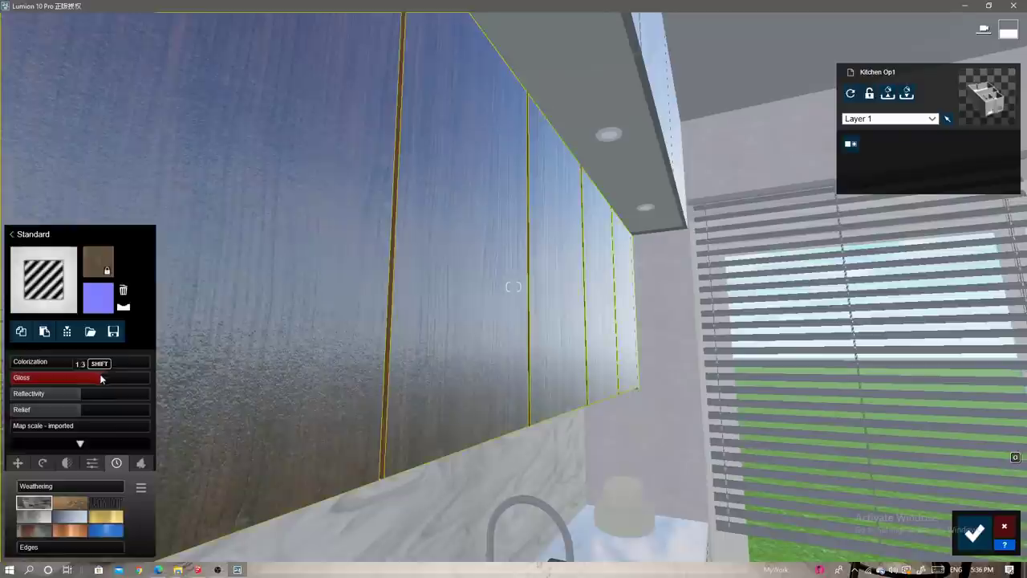
click(390, 339)
click(37, 347)
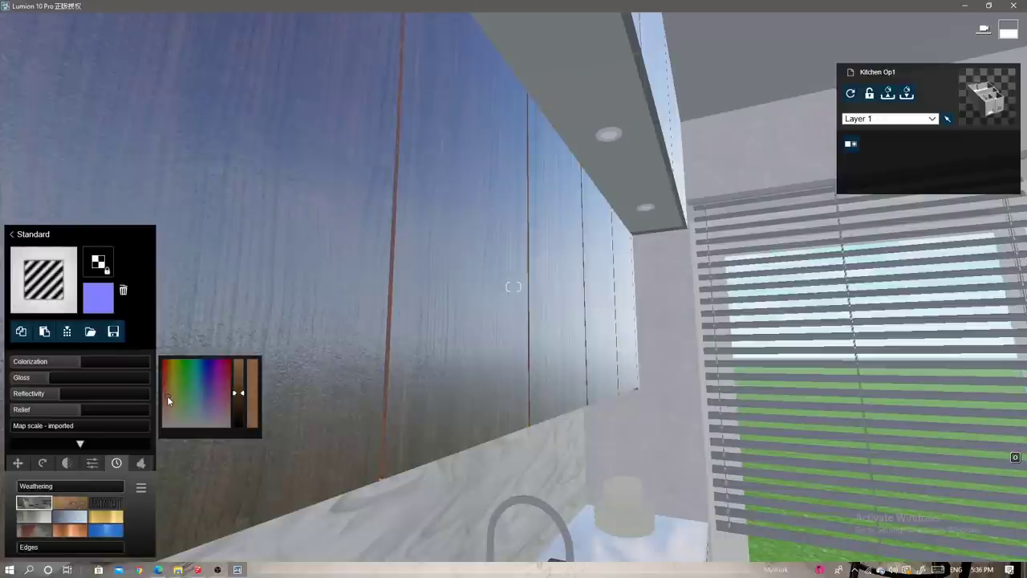
right_drag(167, 396, 318, 202)
Apply the Indoor metal Chrome material to the downlight rings.
click(66, 201)
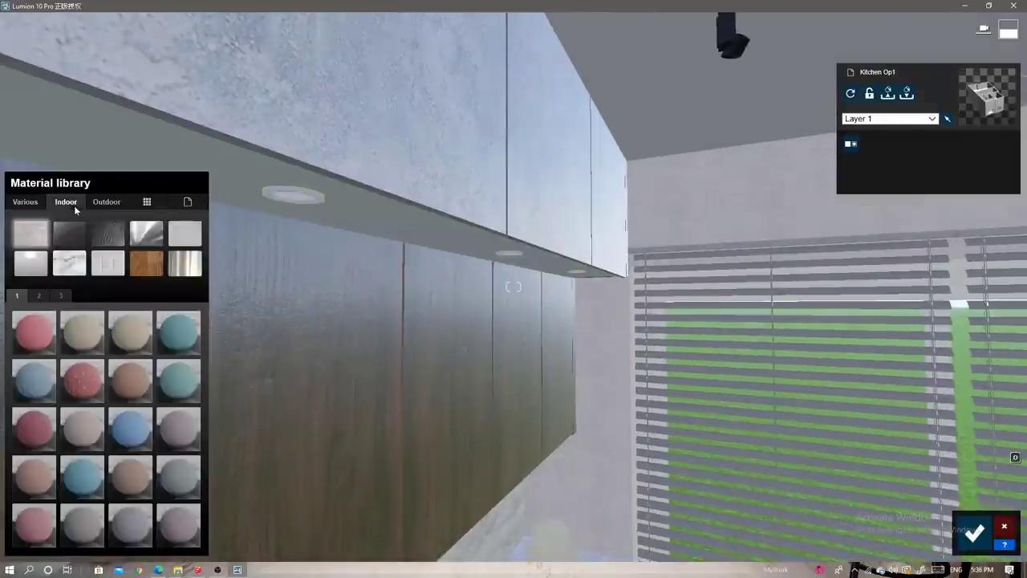
click(146, 233)
click(38, 296)
click(178, 475)
right_drag(372, 259, 389, 289)
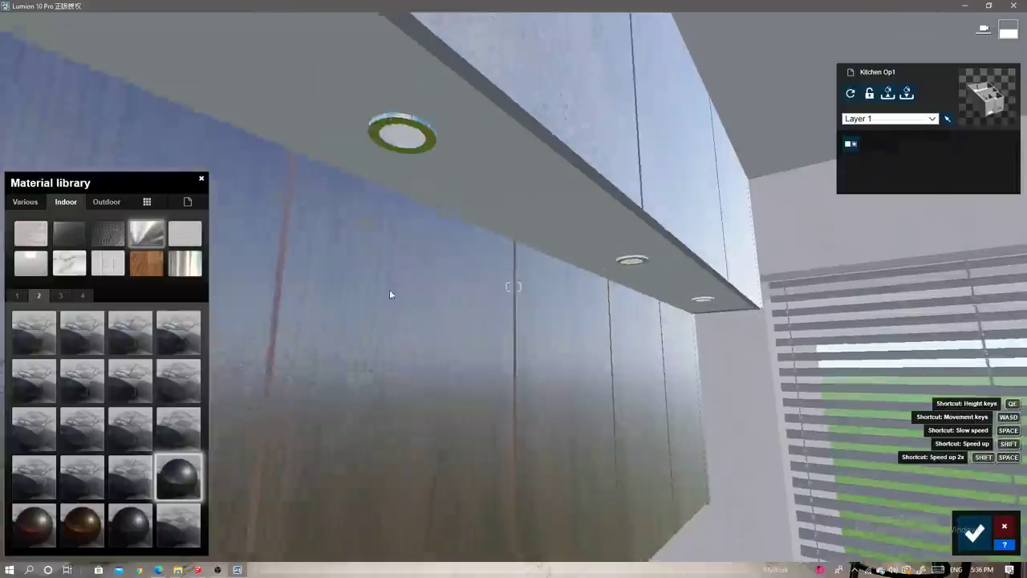
click(178, 475)
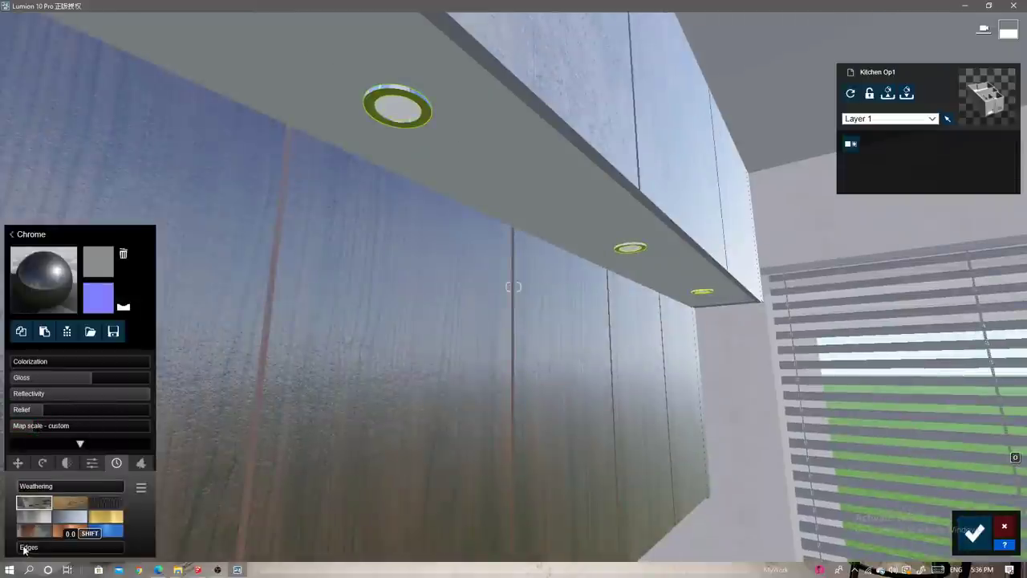
Give the downlight's inner disc a Standard material with Emissive 5.3.
click(401, 94)
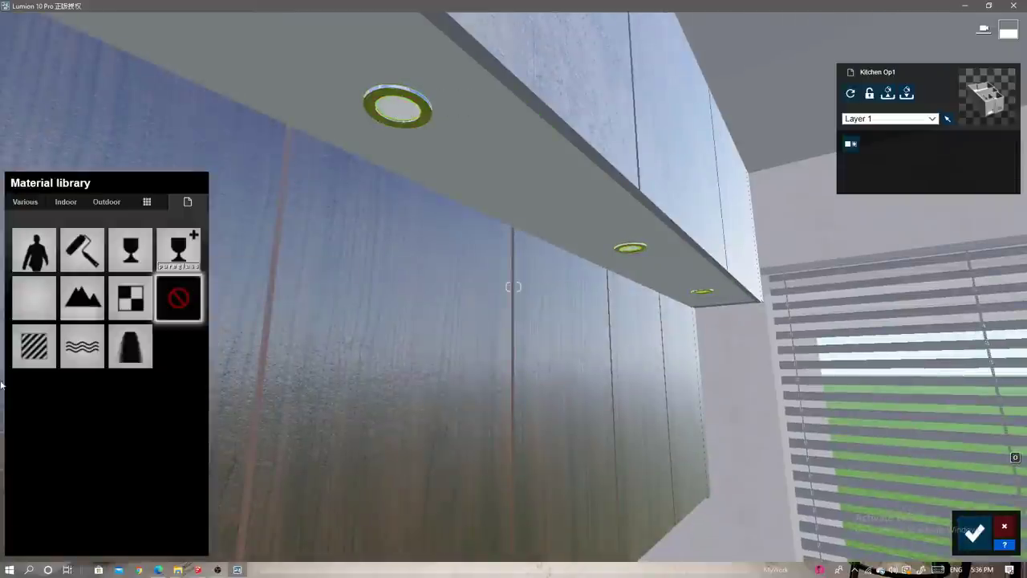
click(39, 344)
click(91, 463)
drag(72, 487, 58, 489)
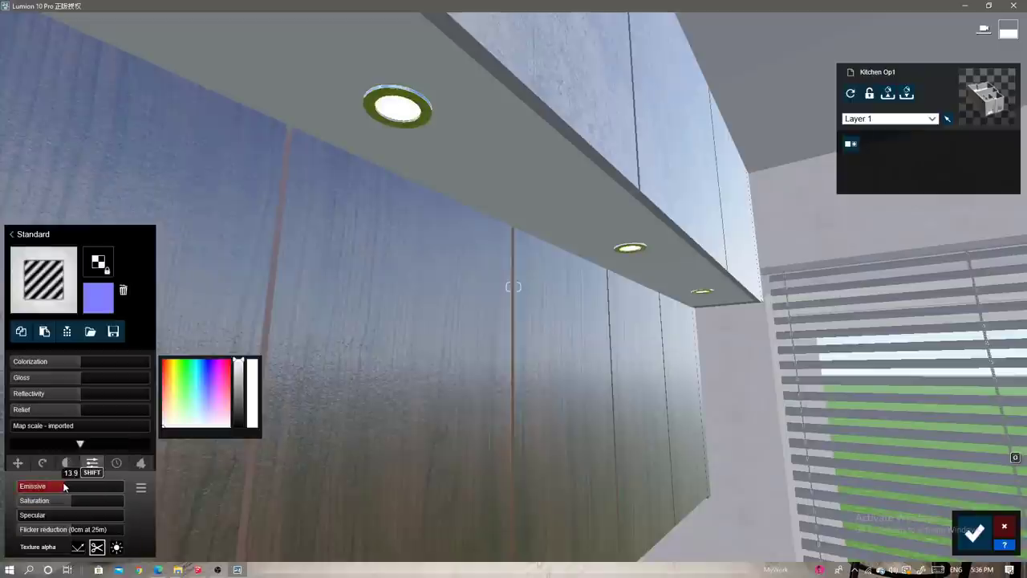
Give the cabinet underside panel a Standard material and open its weathering options.
right_drag(321, 281, 345, 264)
click(361, 241)
click(36, 296)
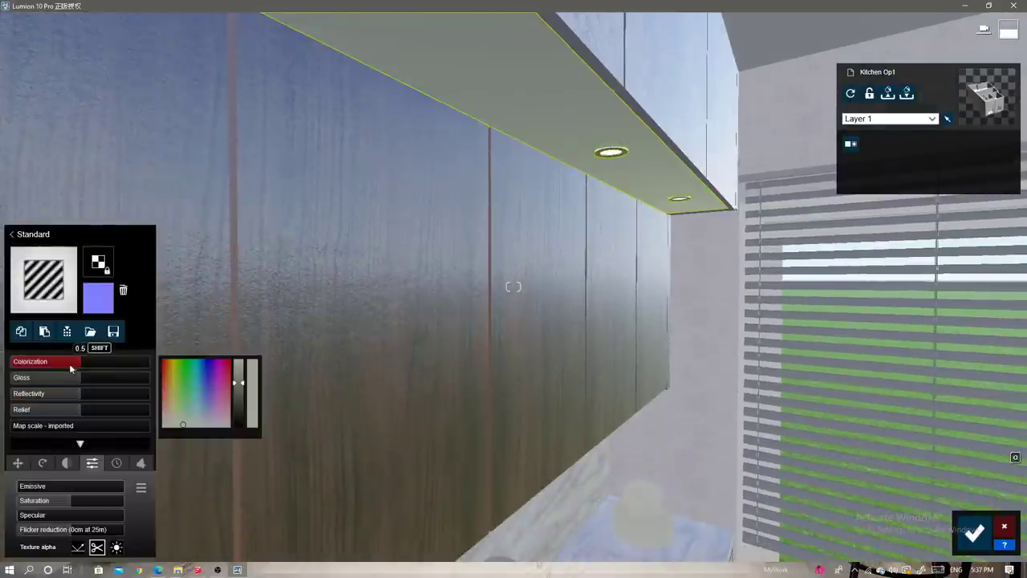
click(116, 463)
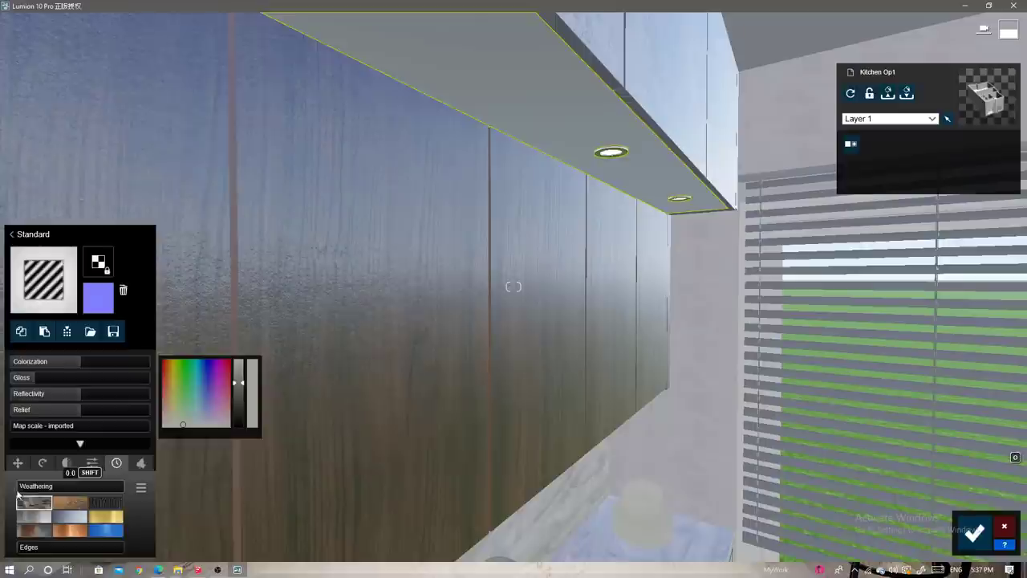
Give the fridge a Standard material with high reflectivity and more gloss.
right_drag(321, 321, 353, 313)
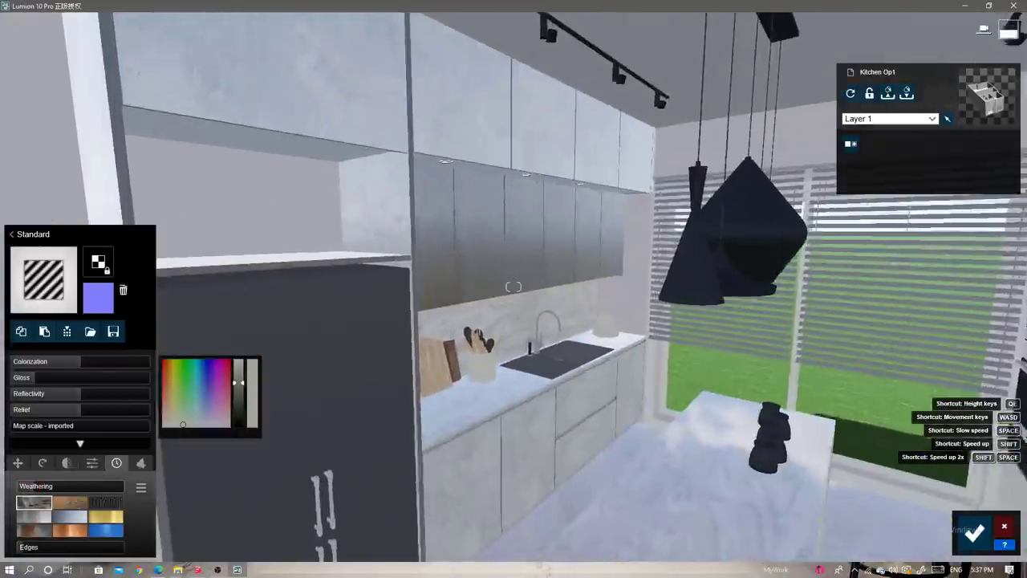
right_drag(513, 286, 422, 259)
click(423, 259)
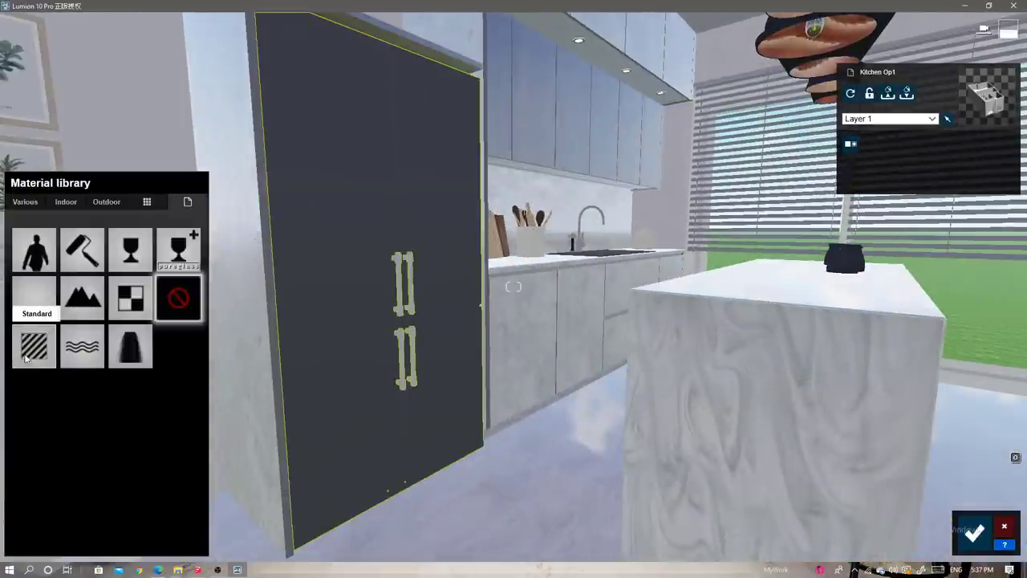
click(34, 297)
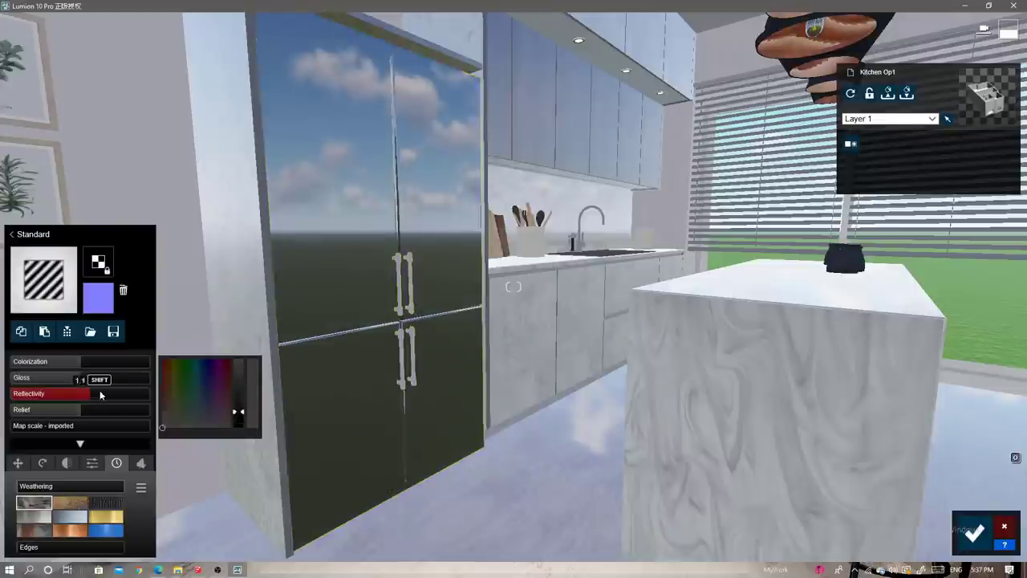
mouse_move(88, 393)
mouse_down()
mouse_move(140, 393)
mouse_move(66, 378)
mouse_up()
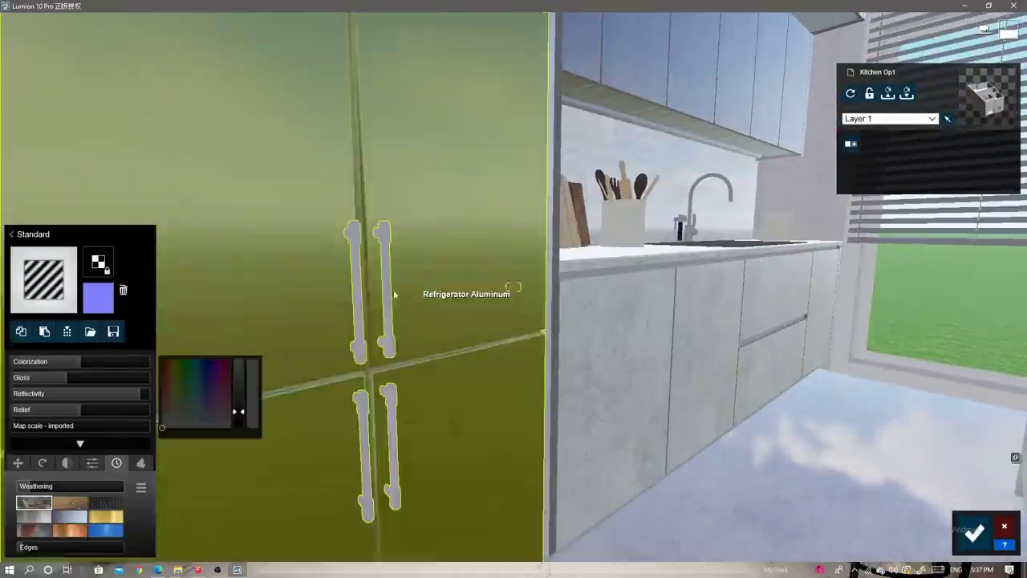
Apply Indoor Chrome to the fridge handles.
click(367, 293)
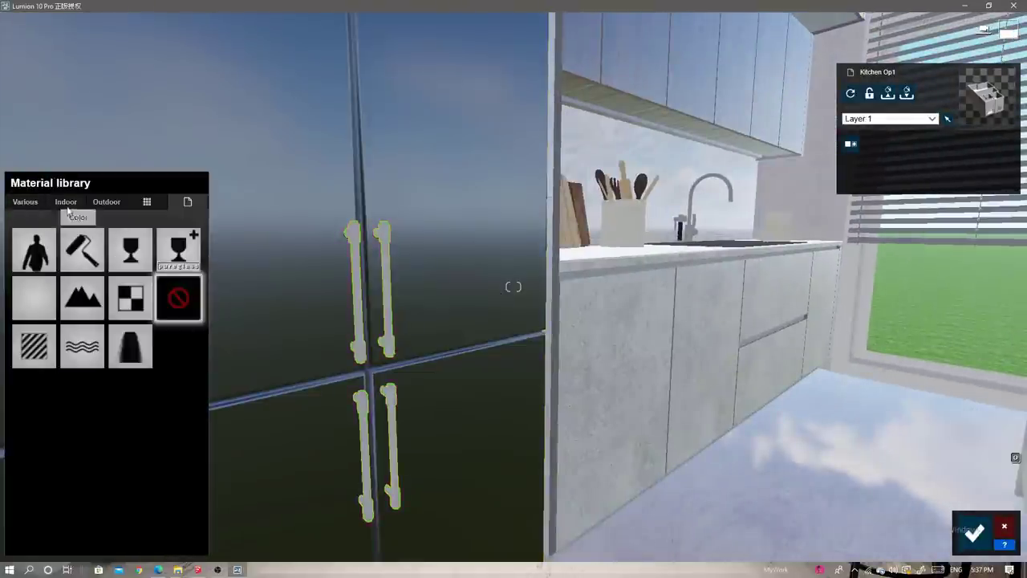
click(66, 201)
click(177, 479)
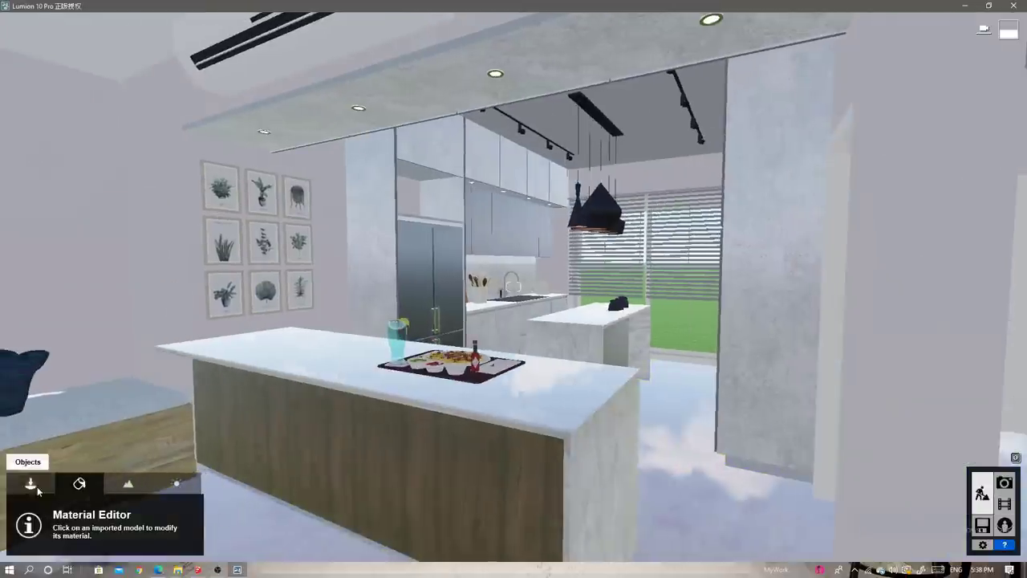
Place a Reflection control from the Utilities library in the kitchen.
click(32, 485)
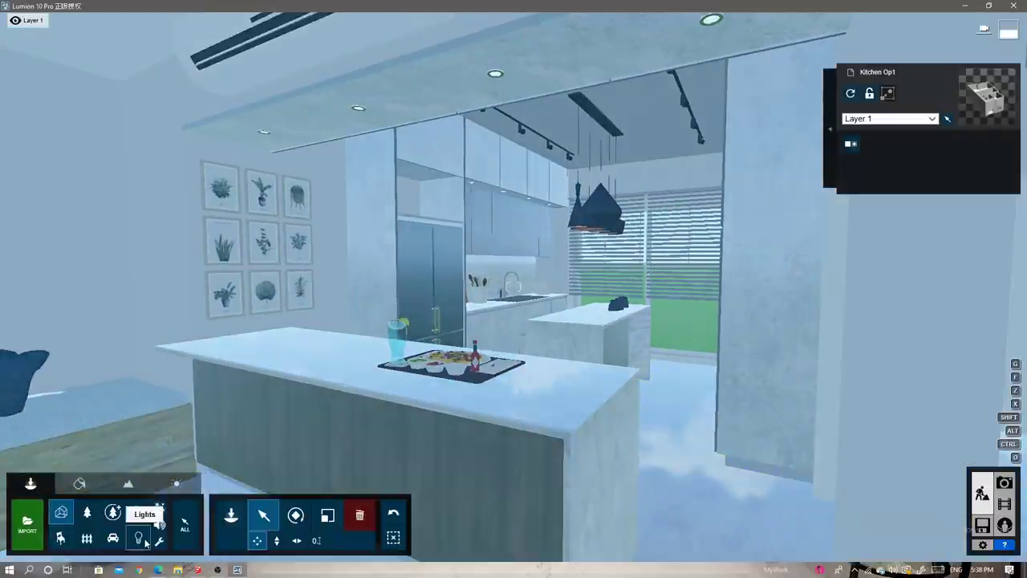
click(158, 541)
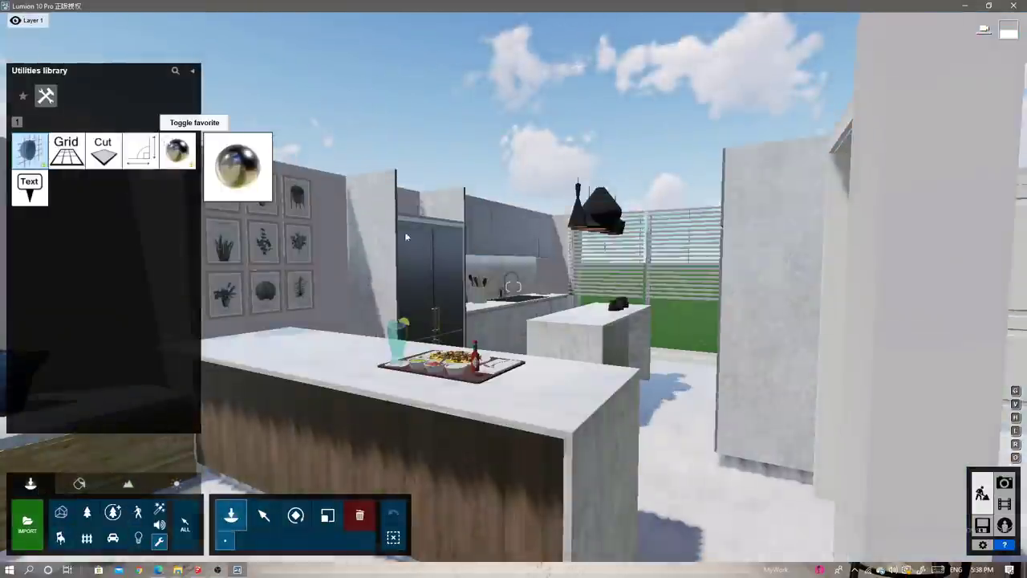
click(176, 150)
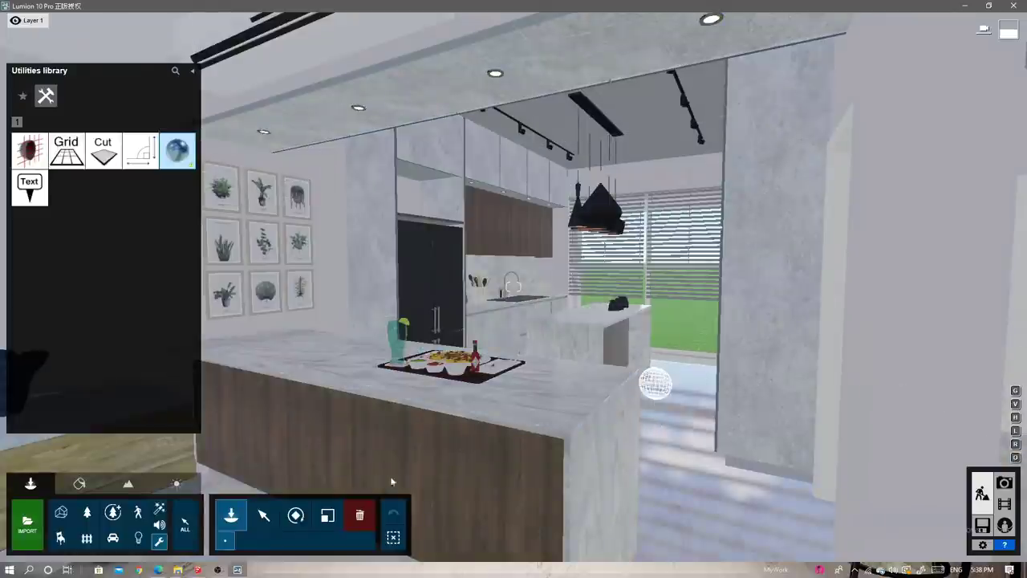
click(264, 515)
Turn the view to the cabinet underside and return to the Material editor.
scroll(514, 321, up, 5)
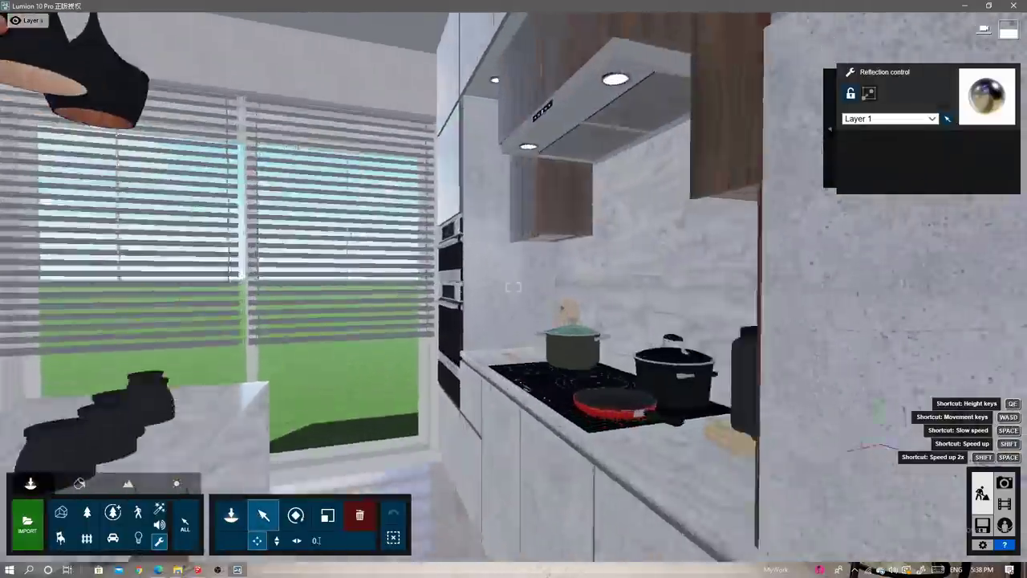
right_drag(315, 539, 401, 321)
click(78, 483)
Give the under-cabinet strip a Standard material with raised Emissive and a warm peach tint.
click(472, 201)
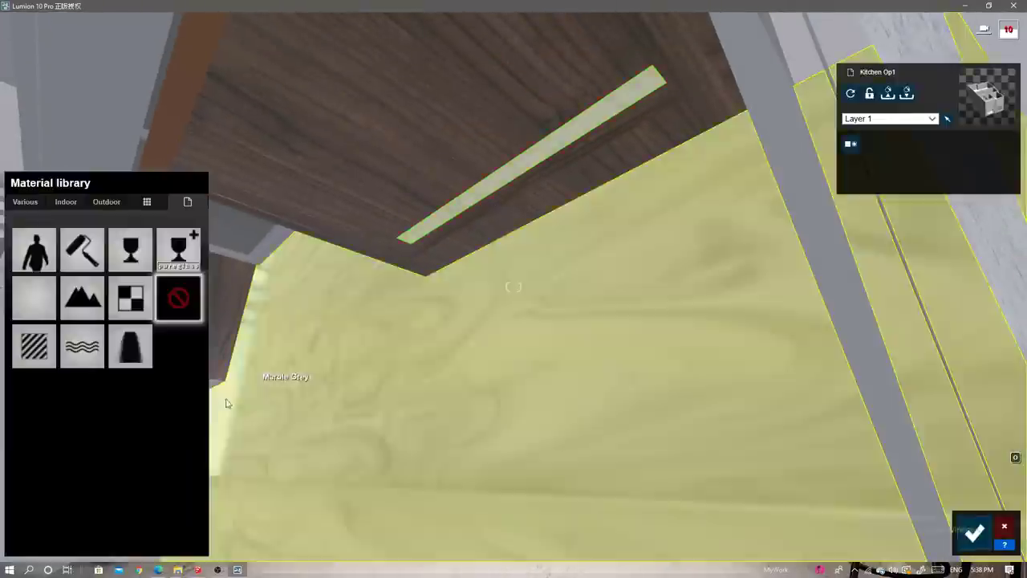
click(33, 298)
drag(32, 487, 70, 487)
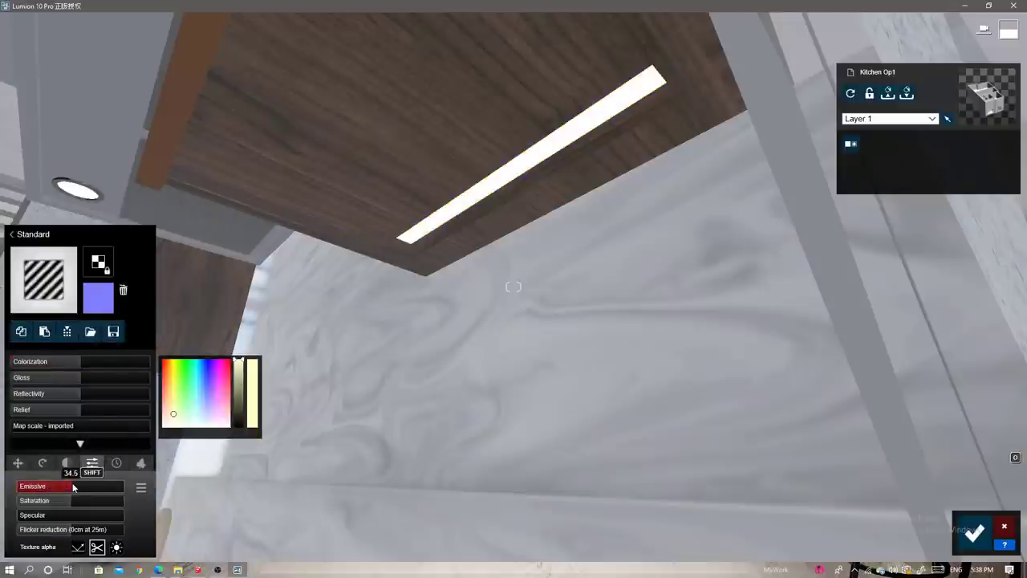
click(166, 405)
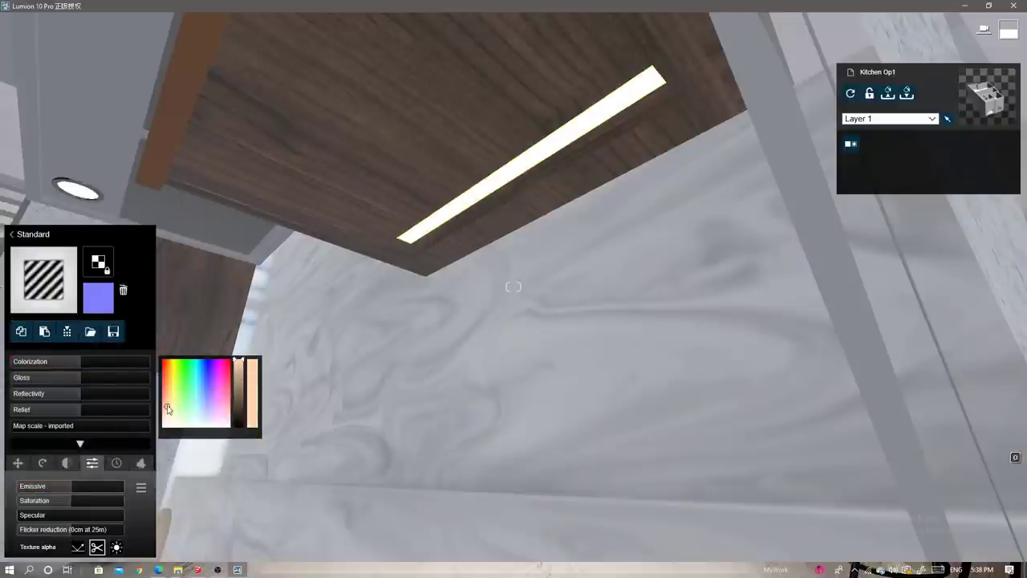
Apply Indoor Brass with slight weathering to the pendant lamp shade interior.
right_drag(167, 408, 240, 337)
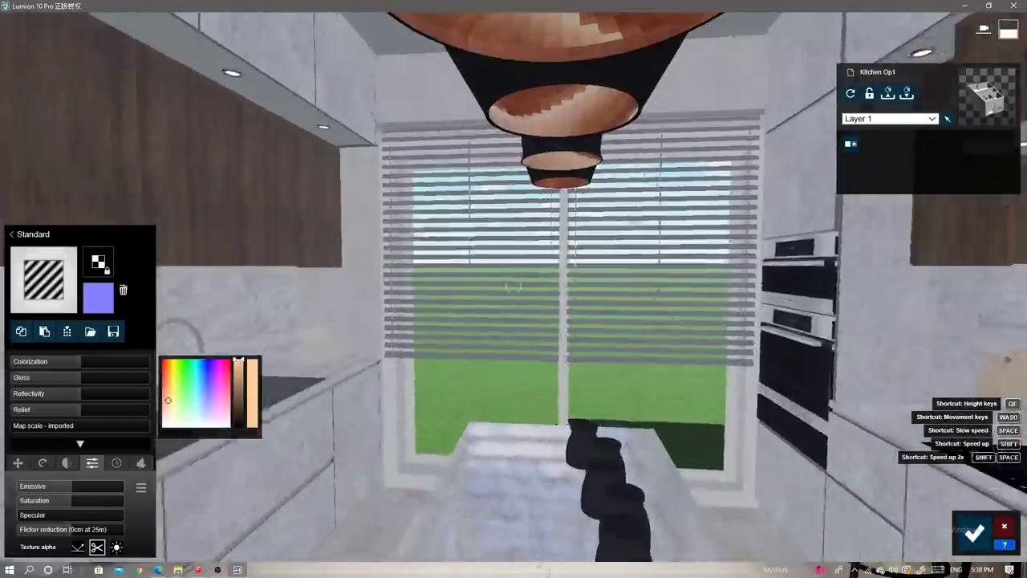
right_drag(510, 285, 592, 179)
click(591, 179)
click(66, 201)
click(146, 233)
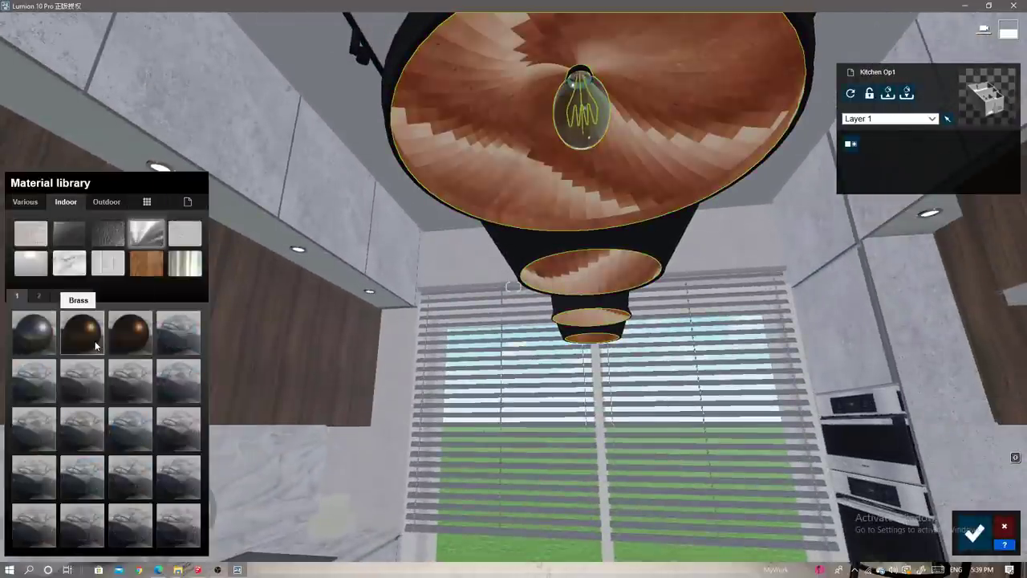
click(95, 345)
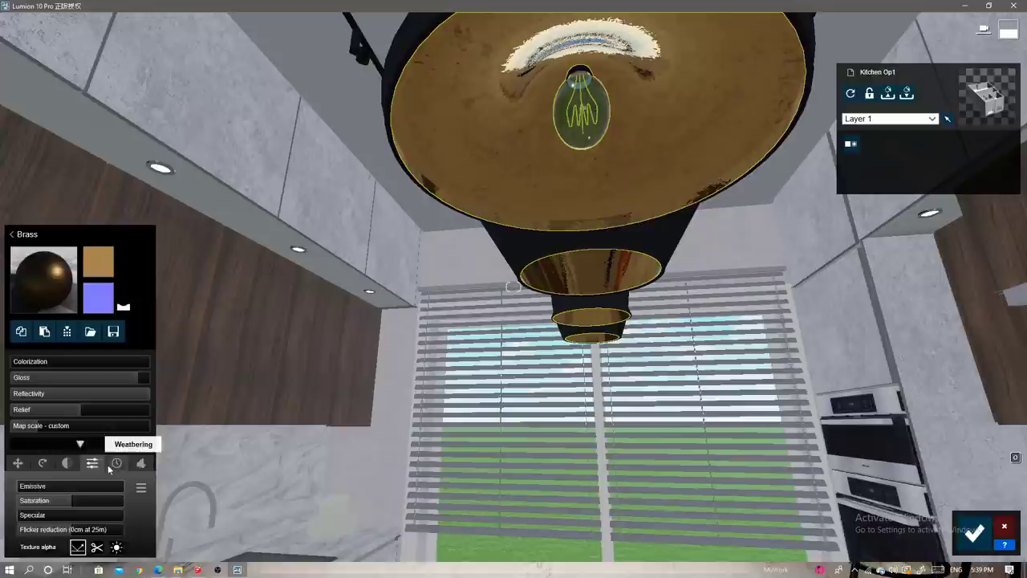
click(116, 463)
drag(48, 486, 24, 488)
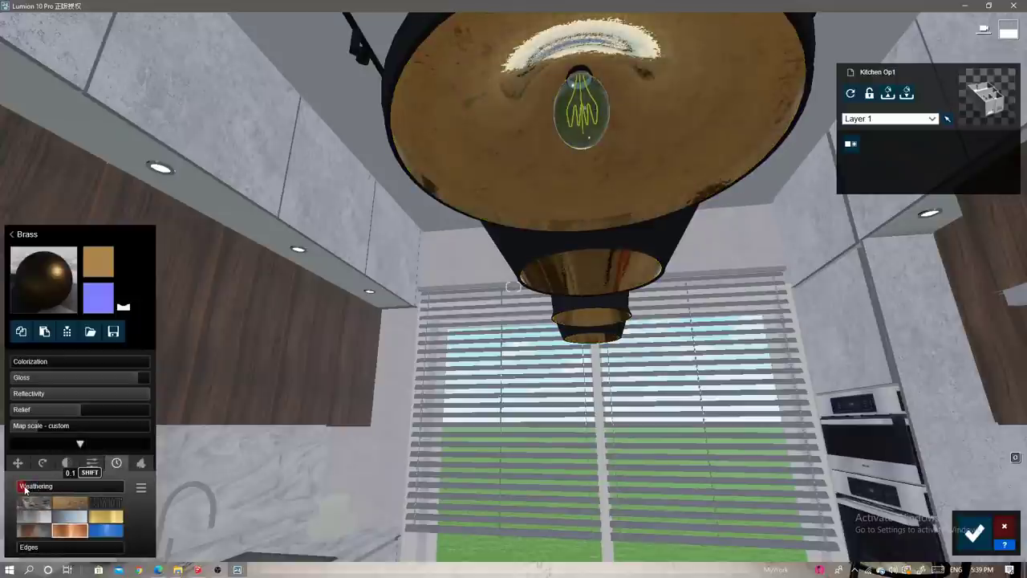
Give the pendant bulb Interior Glass 003 with a chosen tint colour.
right_drag(607, 254, 619, 228)
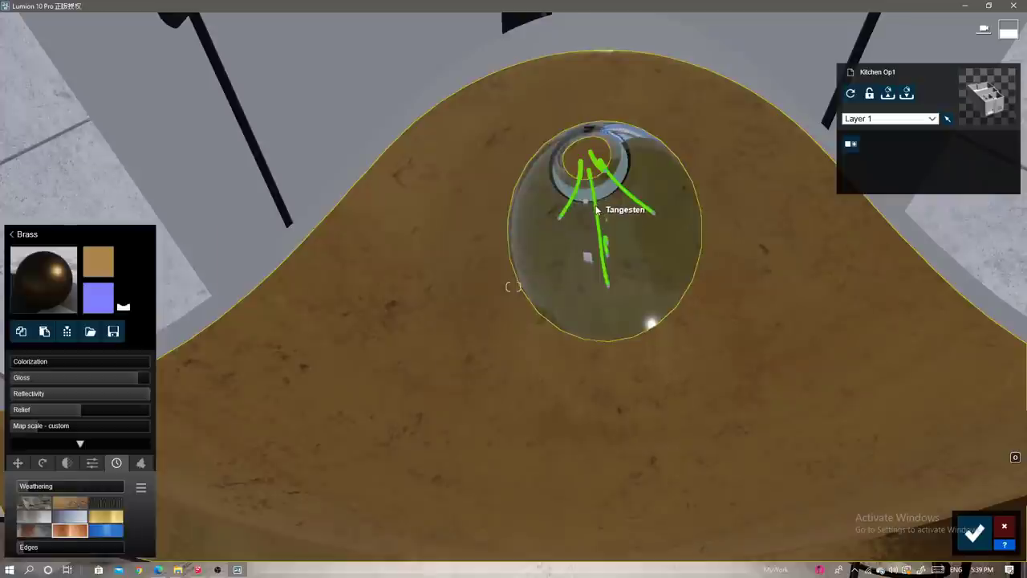
click(597, 207)
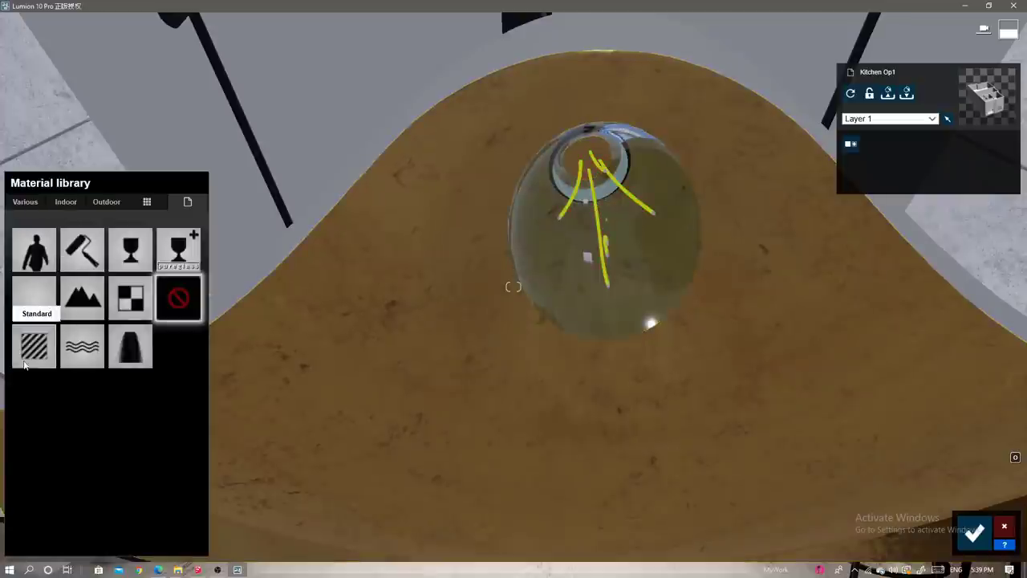
click(33, 346)
click(92, 463)
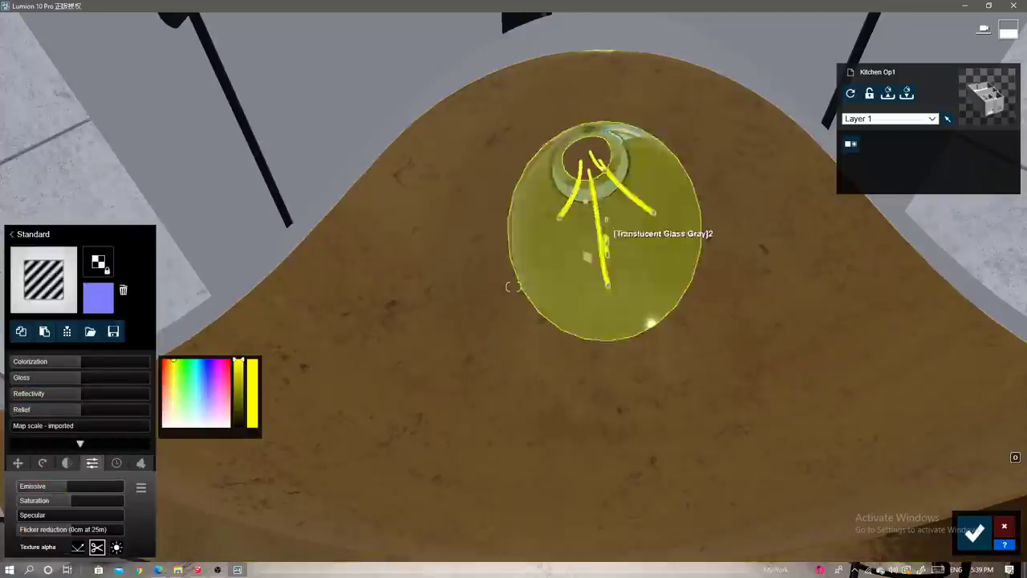
right_drag(512, 286, 513, 286)
click(12, 234)
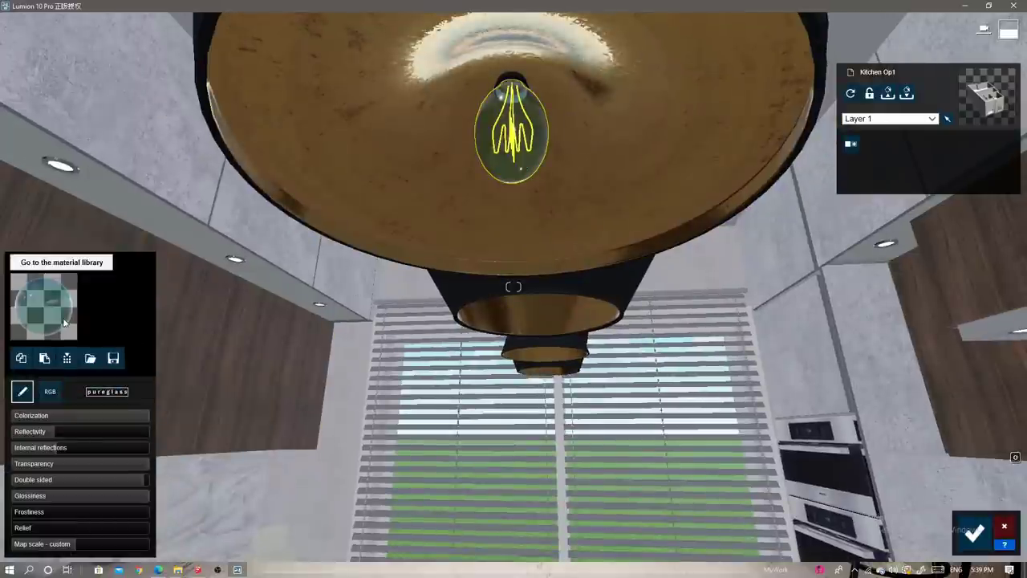
click(48, 289)
click(128, 333)
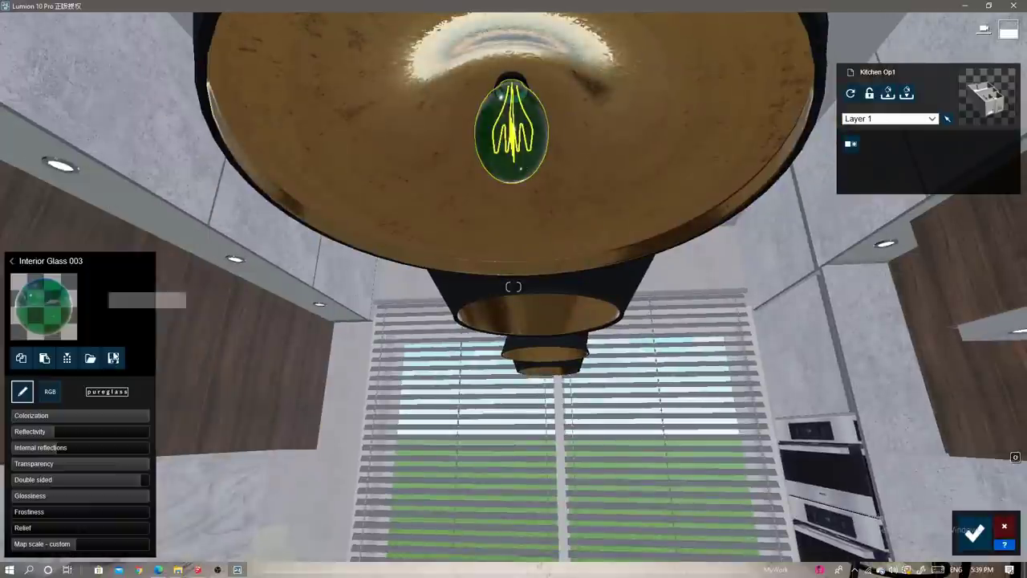
click(50, 391)
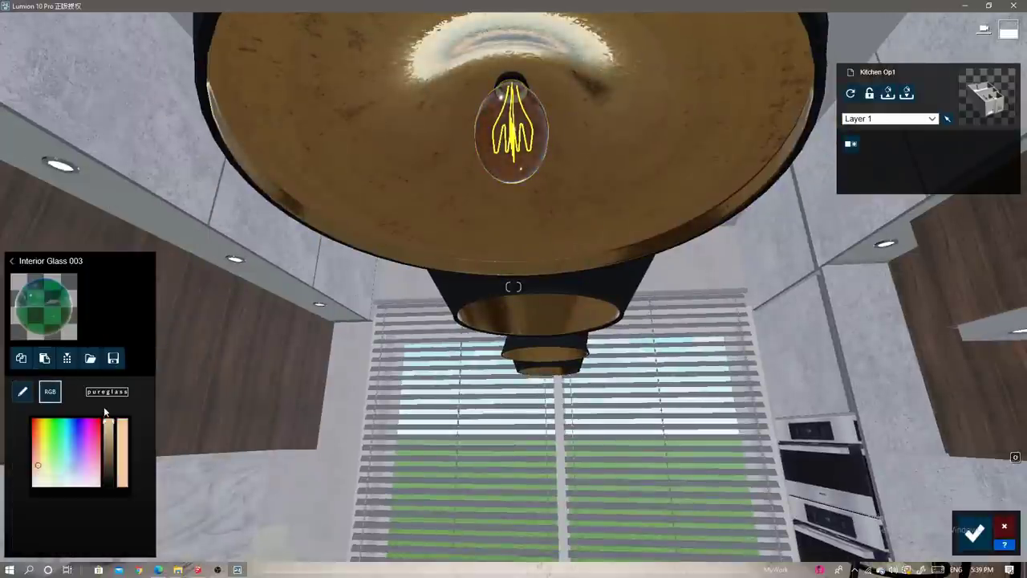
click(21, 390)
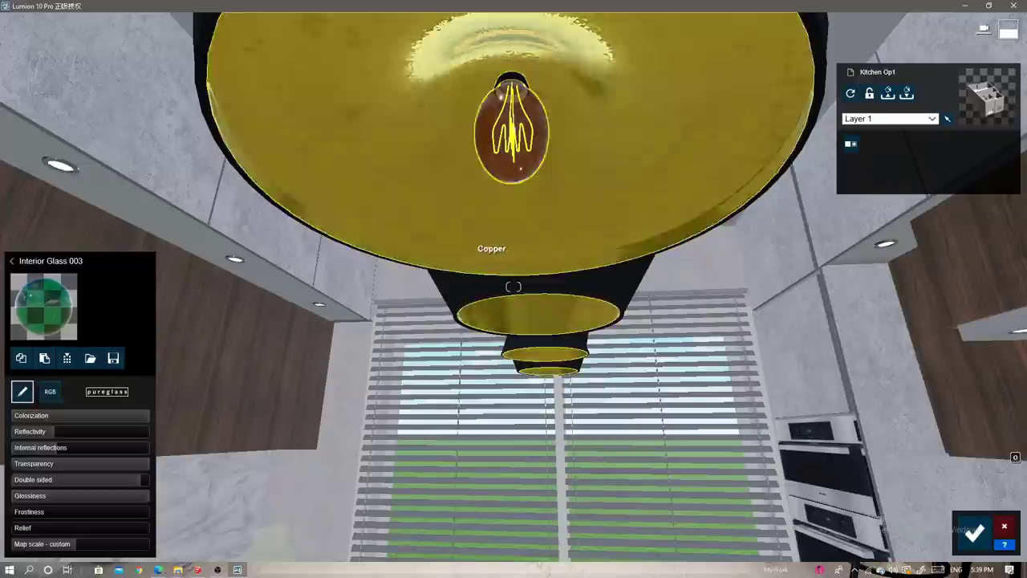
Assign a Standard material to the pendant lamps' outer shade.
scroll(514, 241, down, 5)
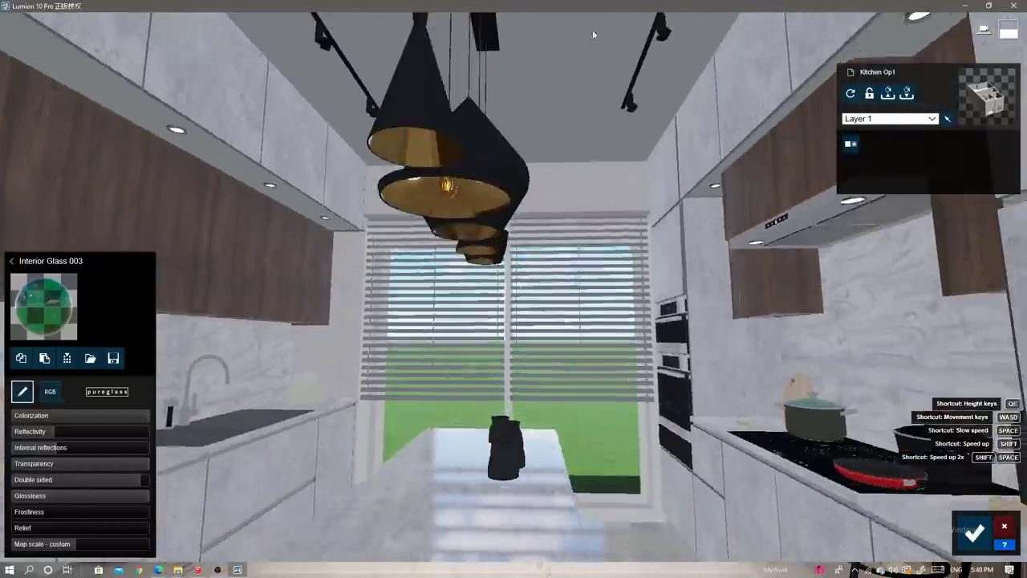
click(514, 225)
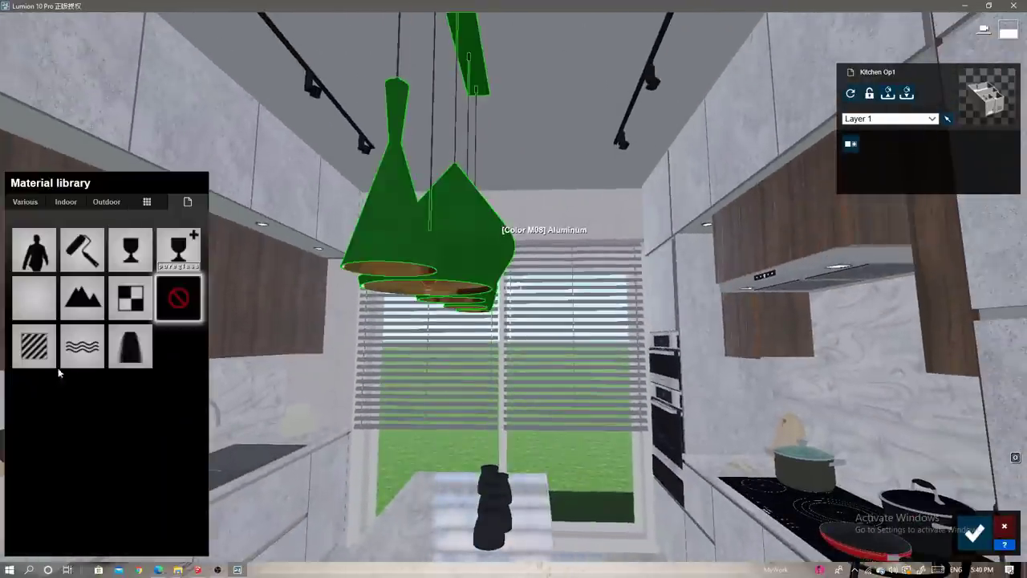
click(37, 340)
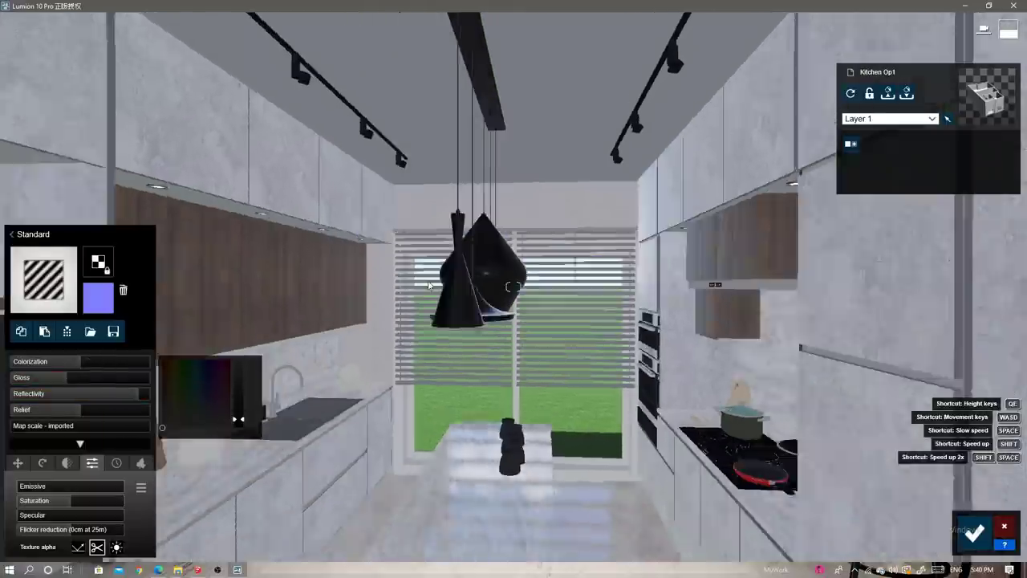
Apply Glass Advanced to the jars.
scroll(513, 321, up, 5)
click(385, 402)
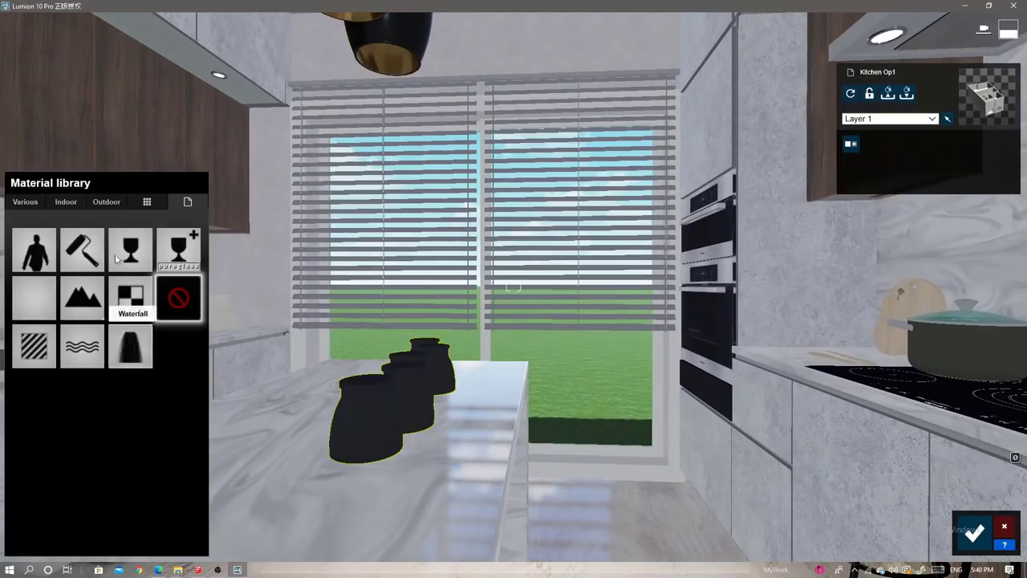
click(178, 249)
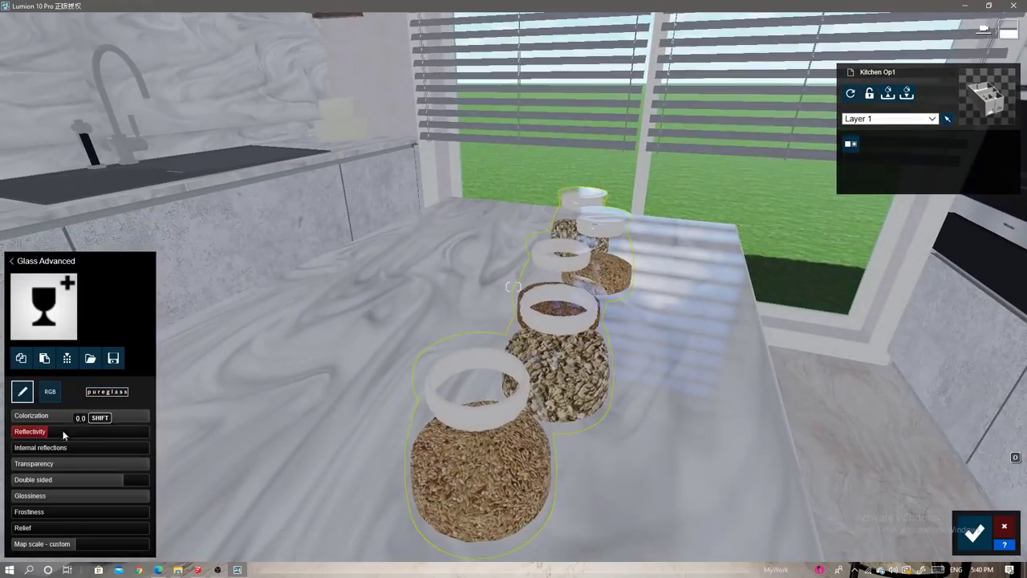
right_drag(62, 453, 760, 340)
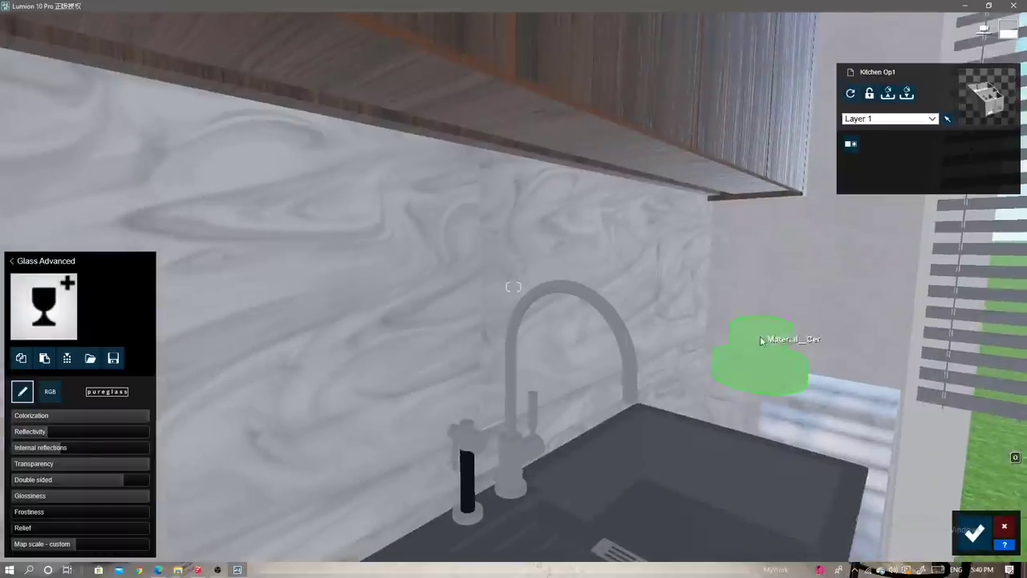
Give the plates a Standard material and the faucet Indoor Chrome.
click(761, 341)
click(37, 296)
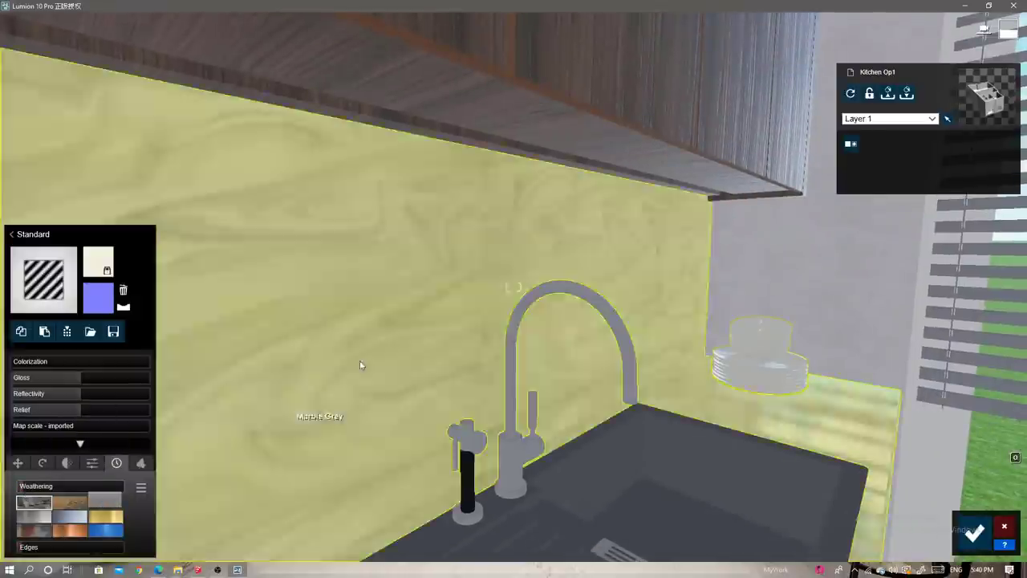
right_drag(360, 362, 458, 350)
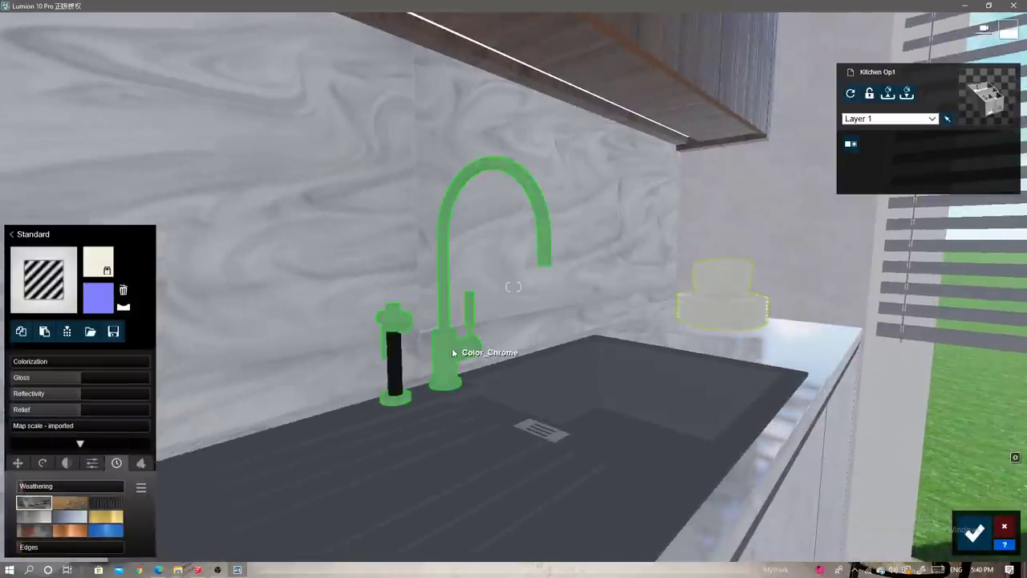
click(459, 351)
click(39, 296)
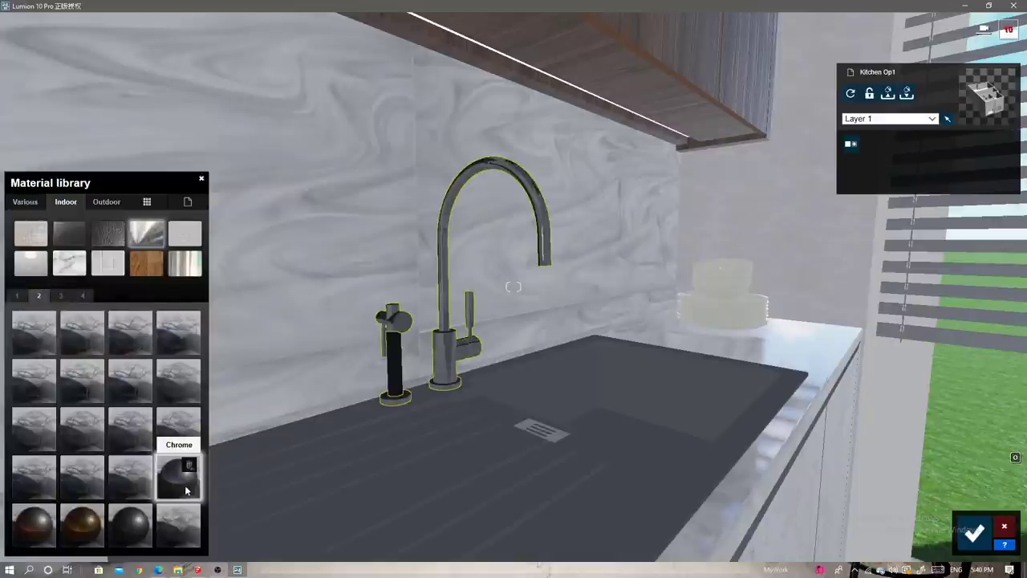
click(186, 490)
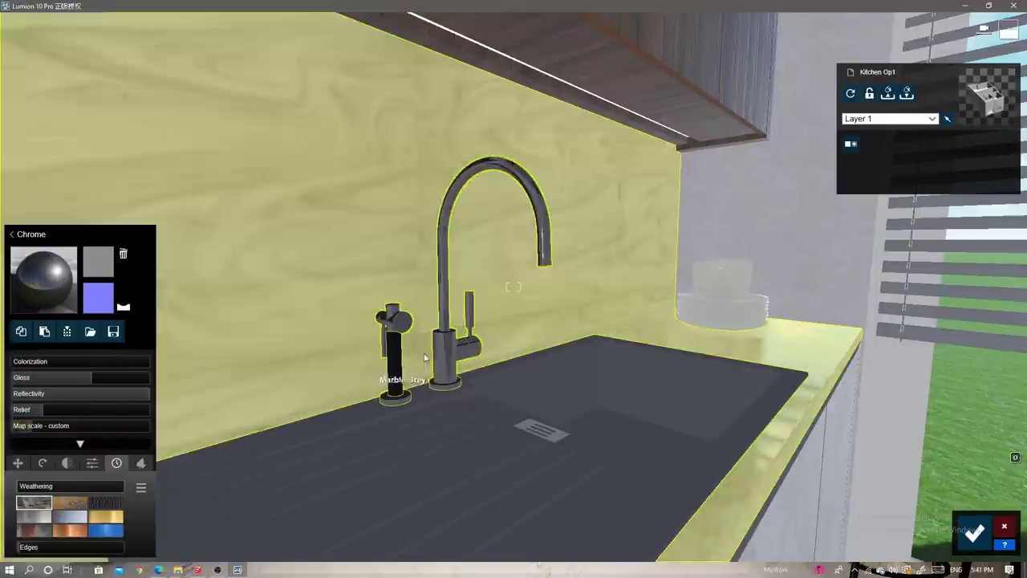
Assign a Standard material to the black sink.
click(286, 375)
click(36, 346)
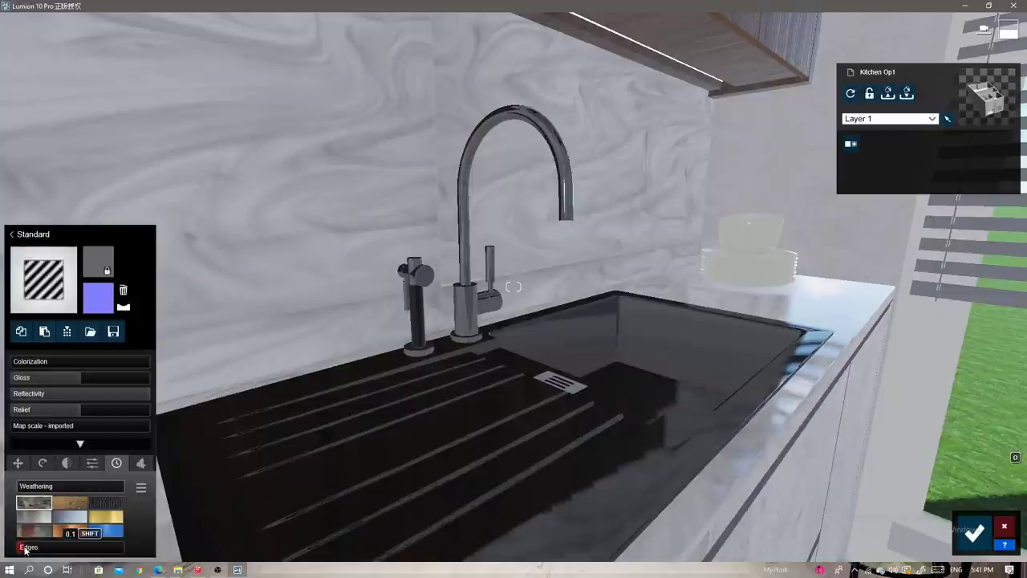
scroll(471, 423, down, 5)
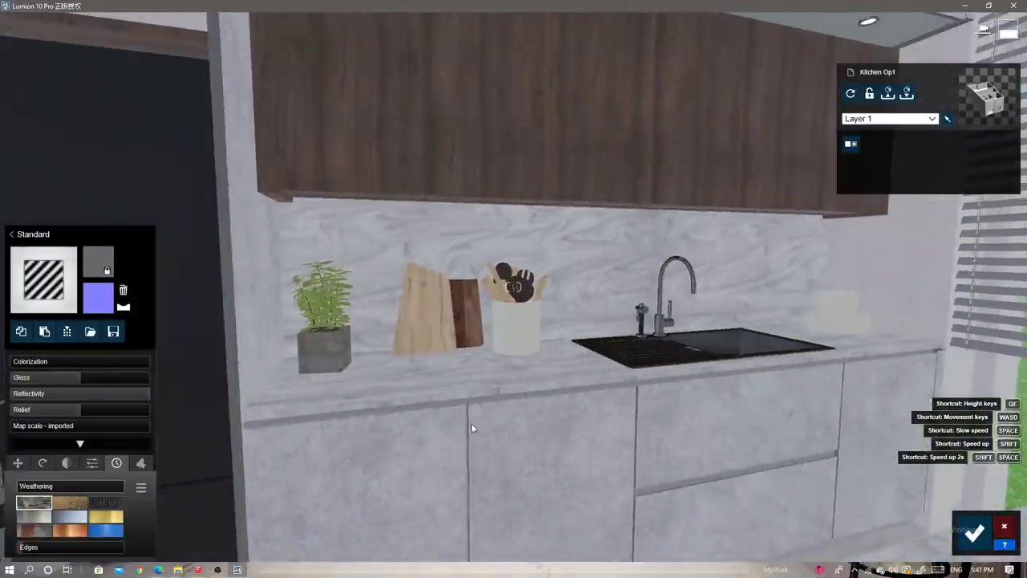
scroll(471, 422, up, 5)
scroll(436, 360, down, 3)
Give the wooden cutting board a Standard material with slightly raised gloss.
click(313, 357)
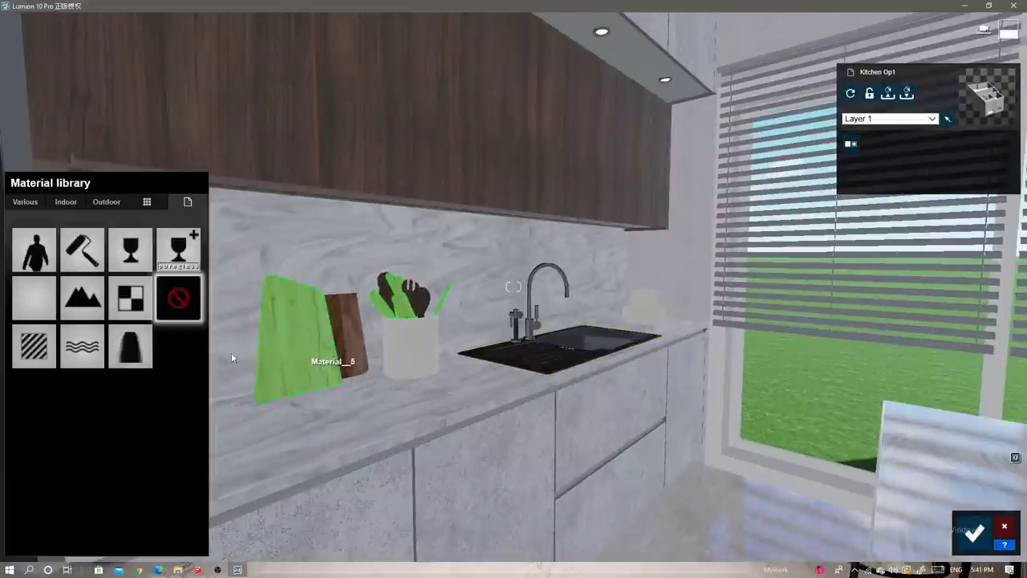
scroll(337, 389, up, 5)
key(Escape)
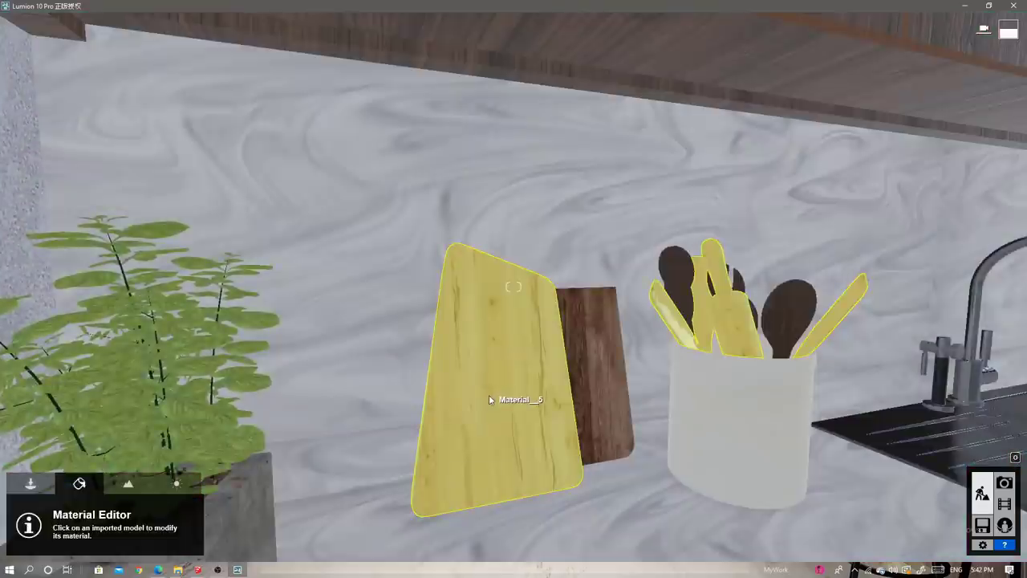
click(489, 396)
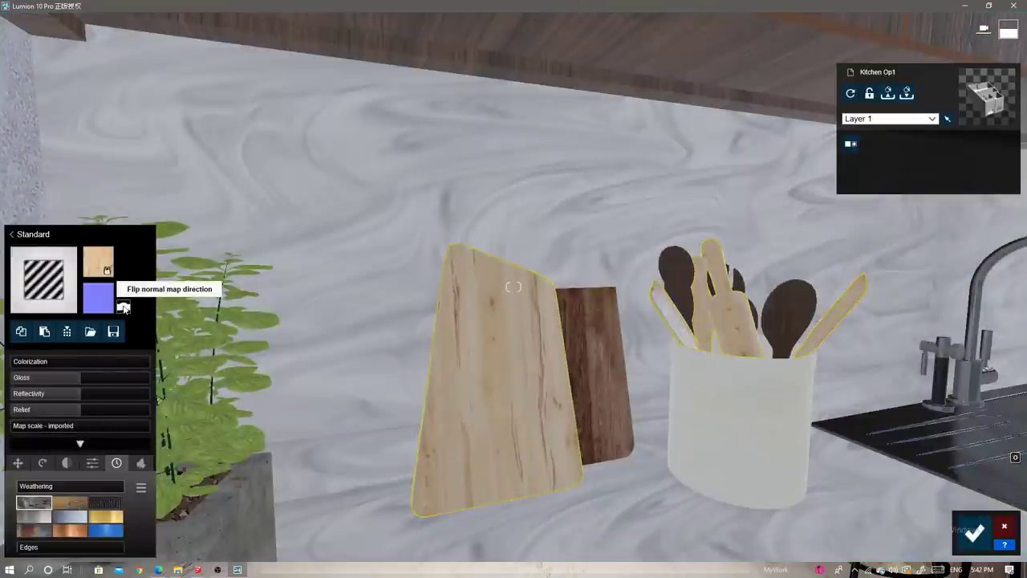
mouse_move(66, 378)
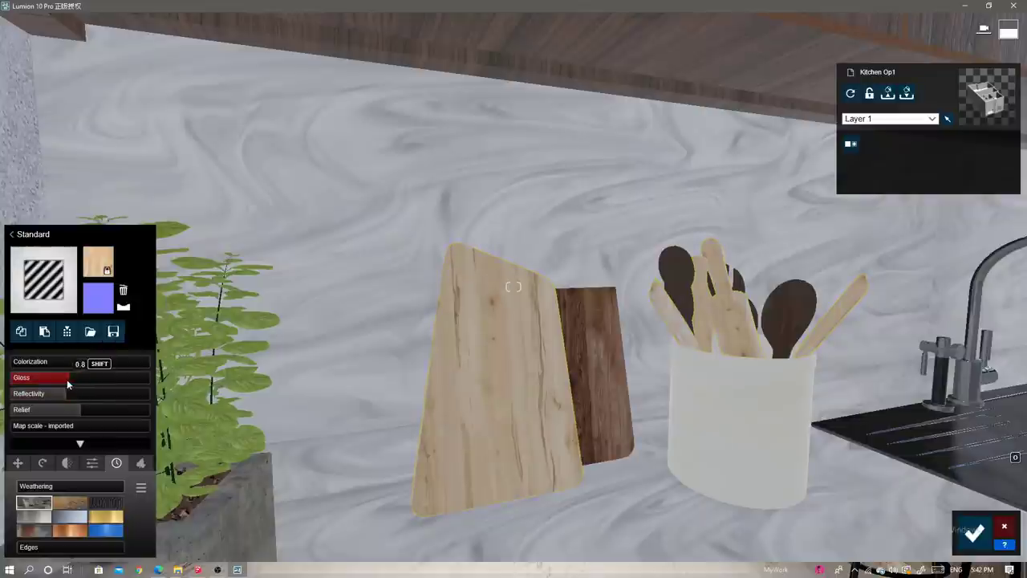
mouse_move(57, 382)
right_down()
mouse_move(513, 286)
mouse_move(433, 288)
right_up()
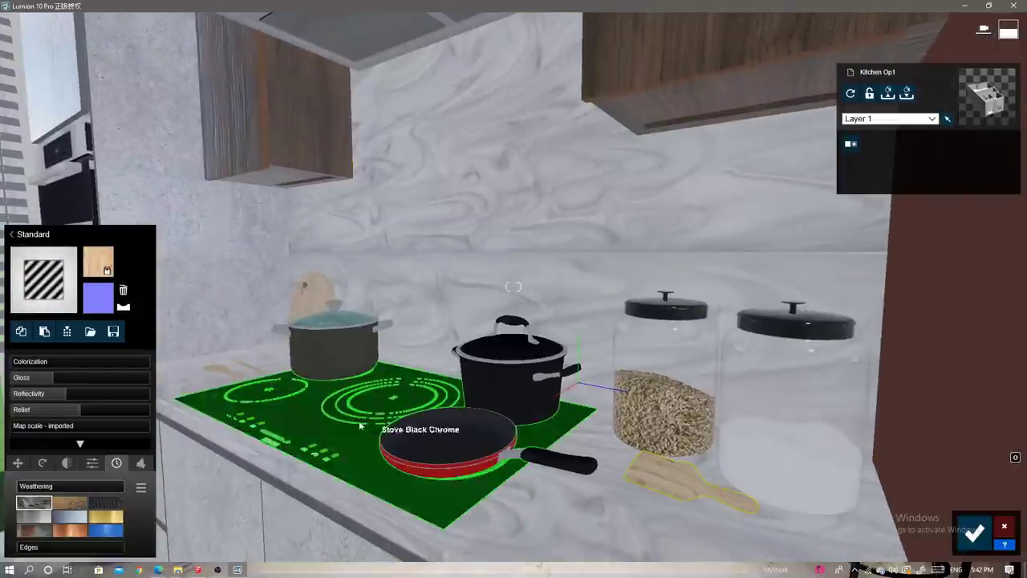
Give the stove a Standard material and the pot Indoor Chrome.
click(425, 409)
click(34, 347)
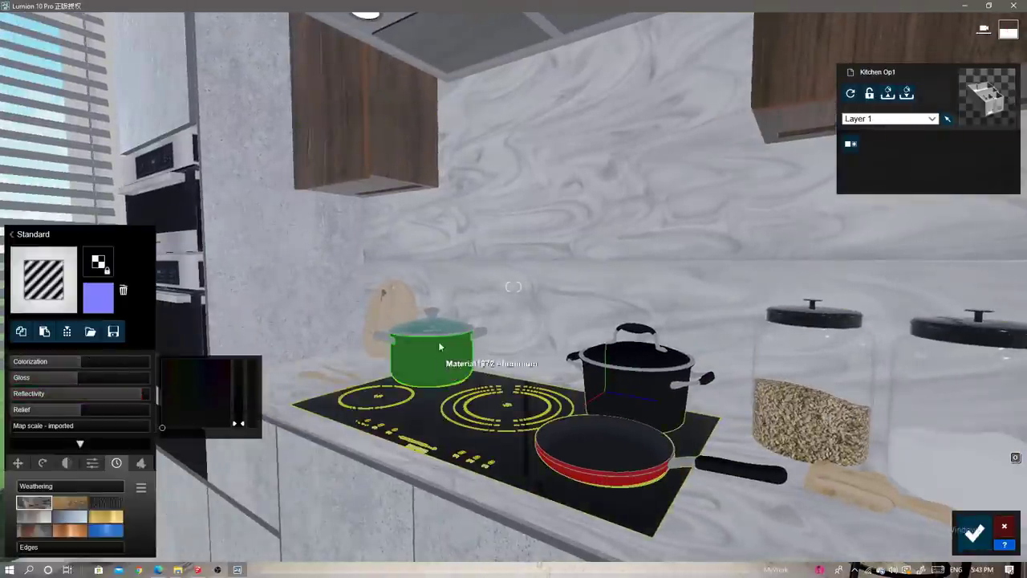
click(480, 337)
click(67, 204)
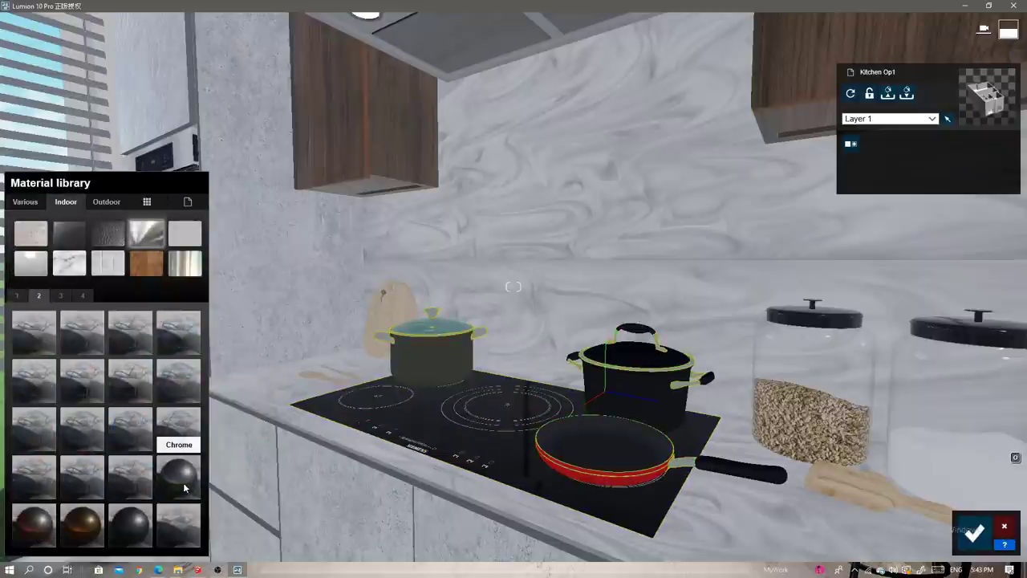
scroll(420, 422, up, 5)
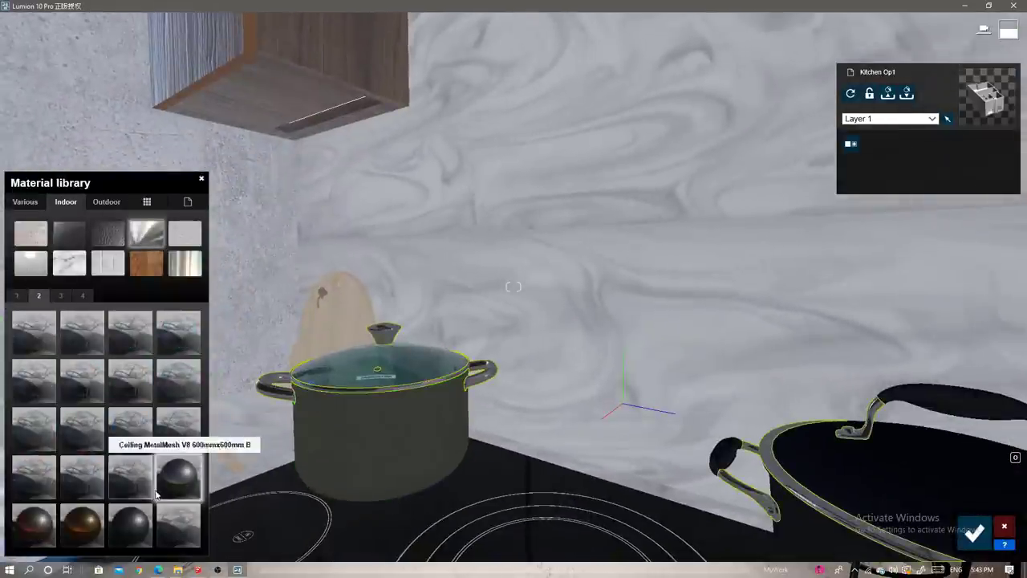
click(178, 425)
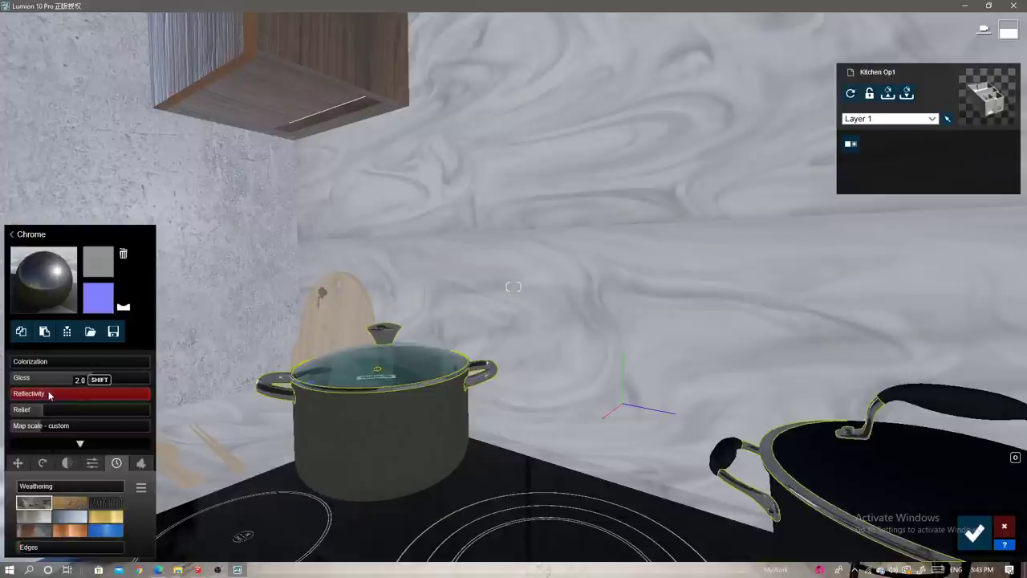
Apply a Standard material to the pot and adjust its gloss.
click(377, 433)
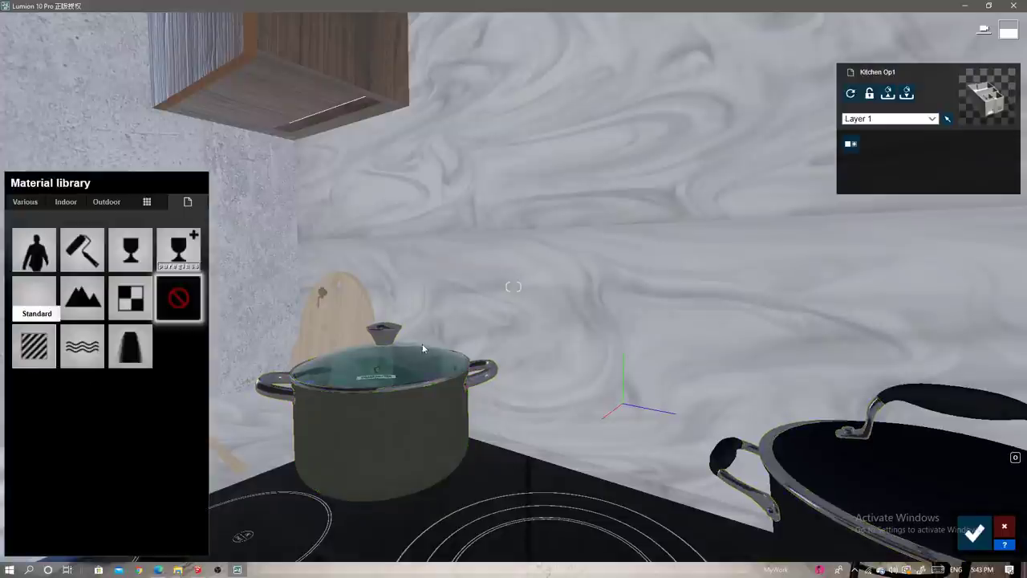
click(37, 241)
right_drag(307, 305, 307, 353)
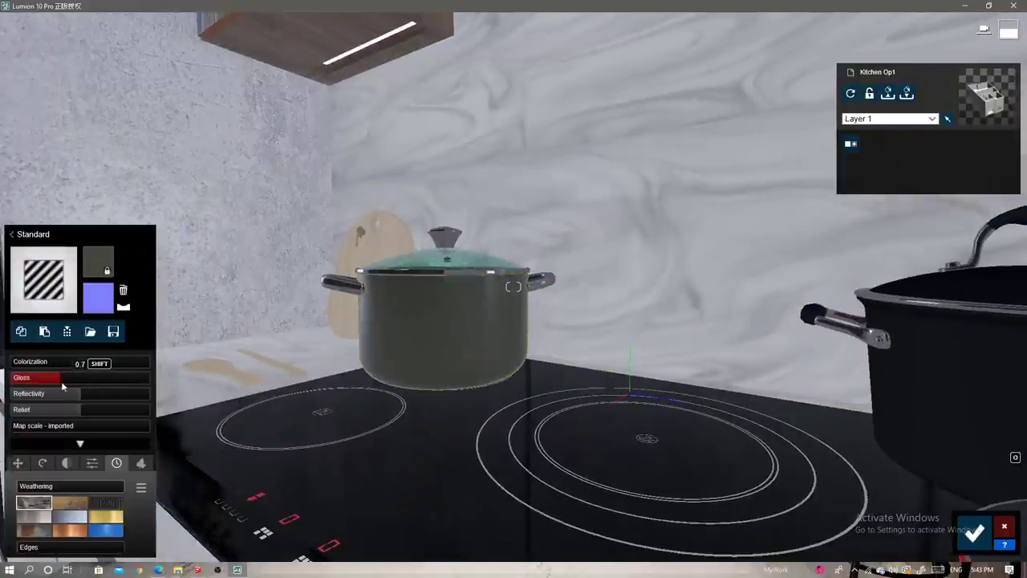
Give the black pot's lid Glass Advanced and its body and handles a Standard material.
click(382, 340)
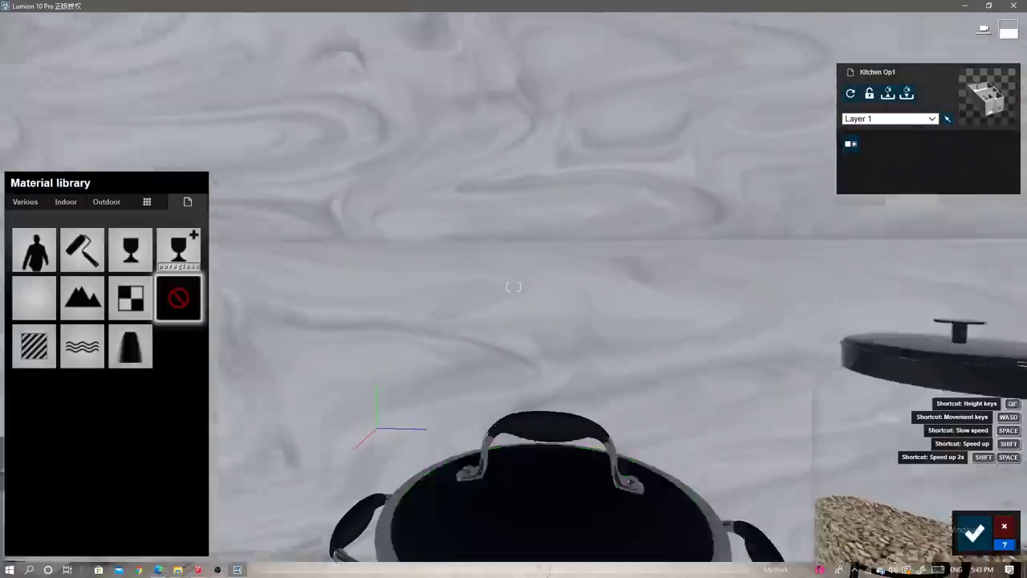
right_drag(590, 371, 591, 371)
click(179, 250)
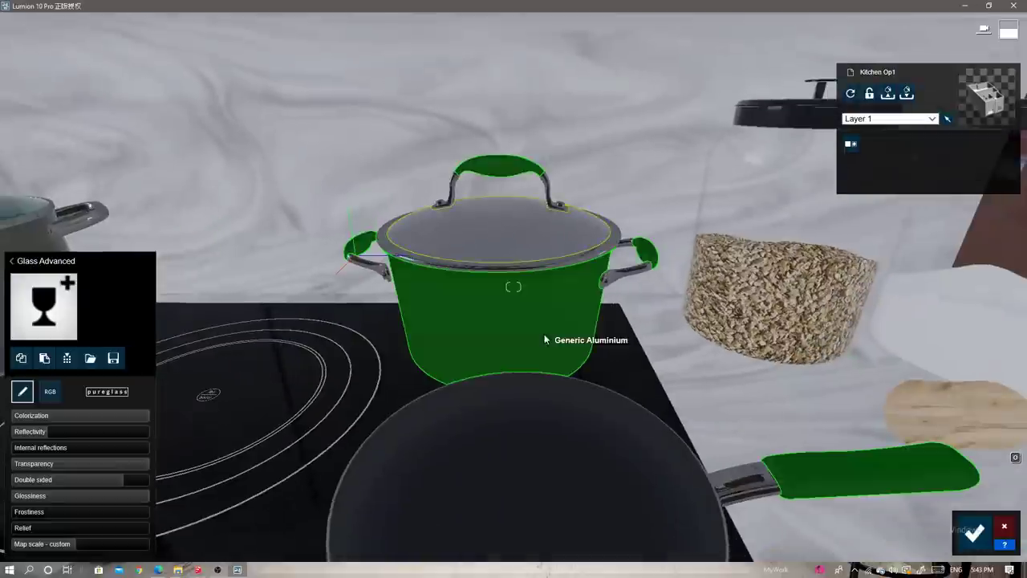
click(544, 339)
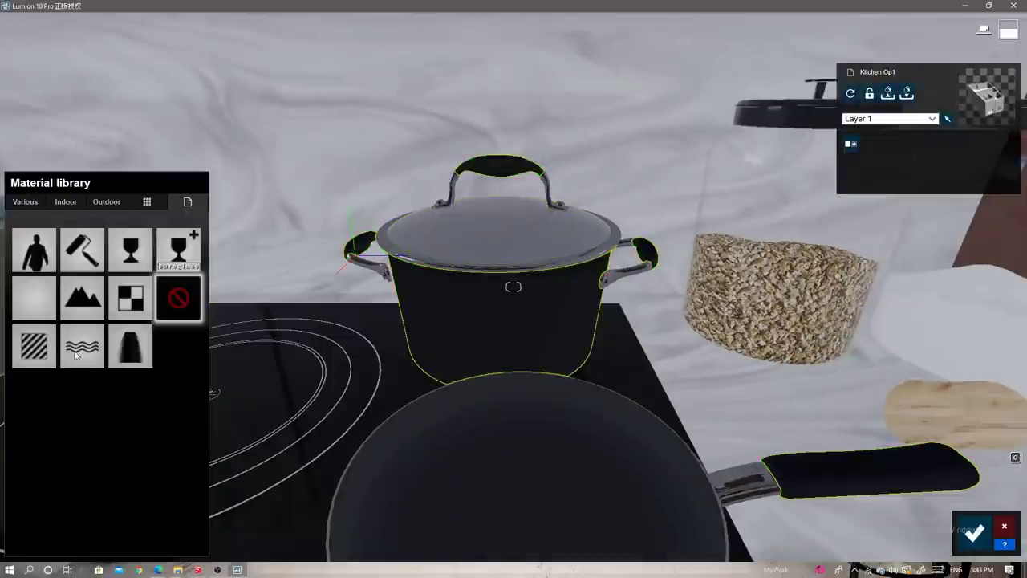
click(51, 363)
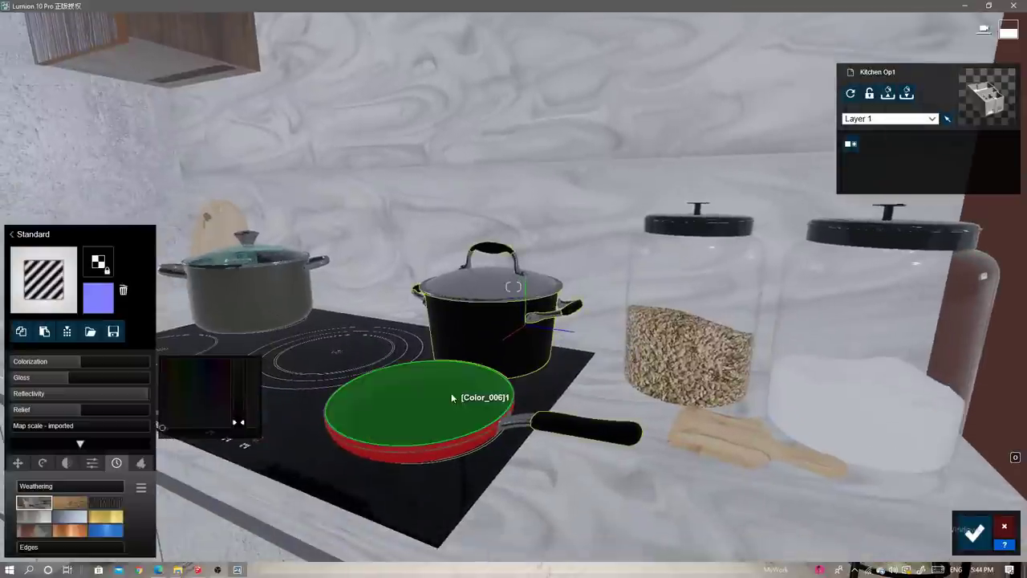
Give the frying pan Standard materials, its red exterior glossier and highly reflective.
click(435, 397)
click(46, 363)
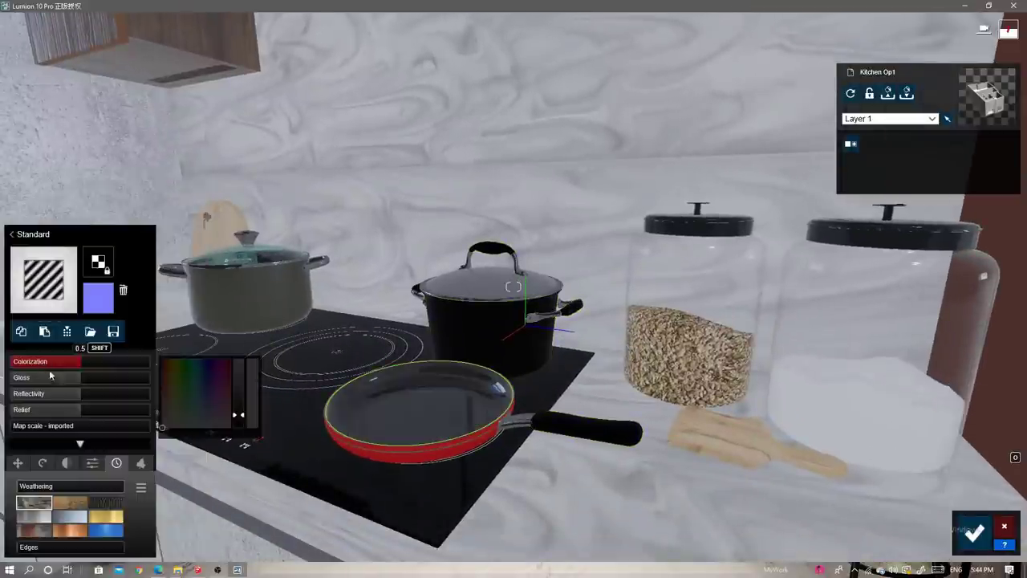
click(451, 455)
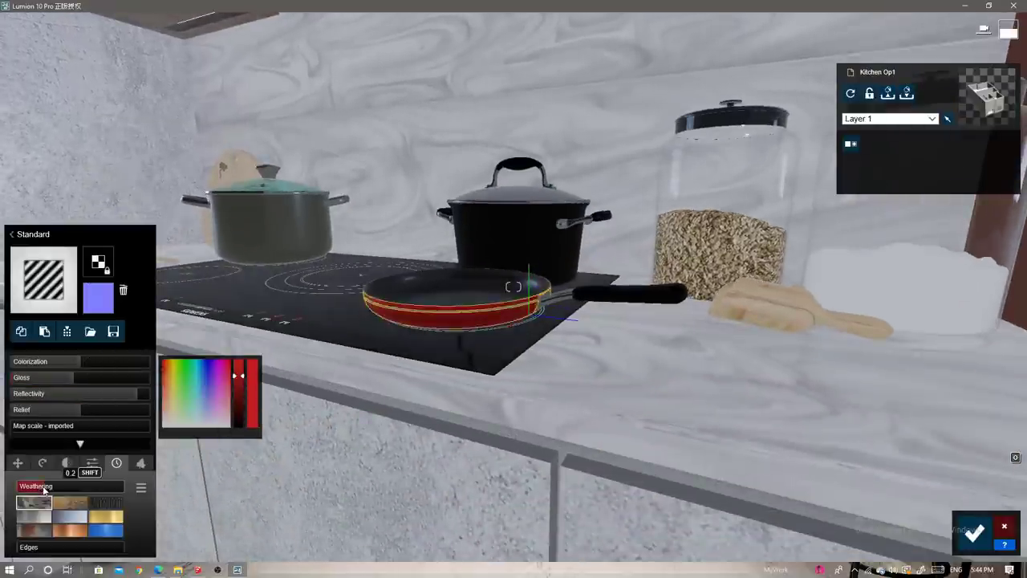
key(s)
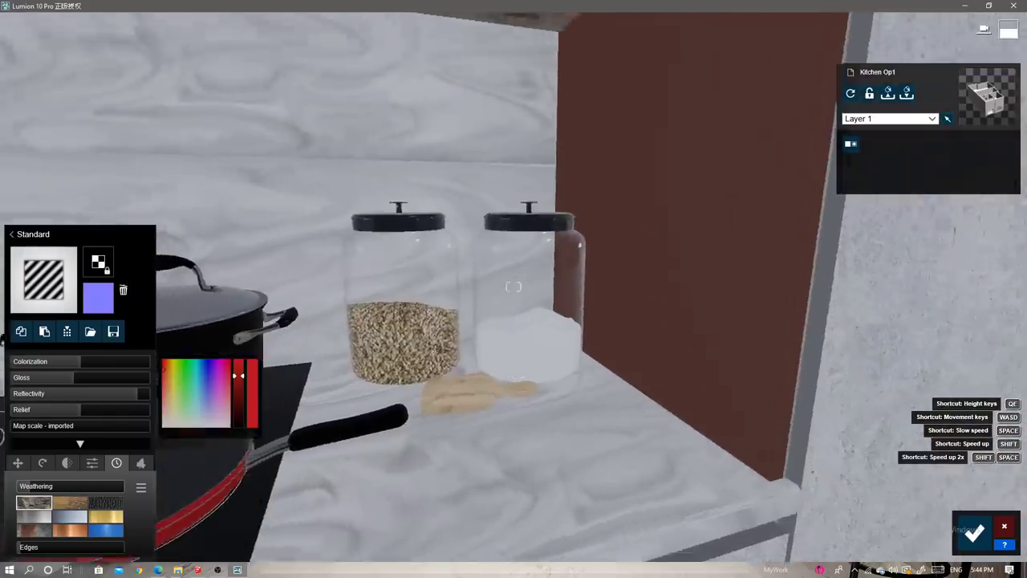
key(w)
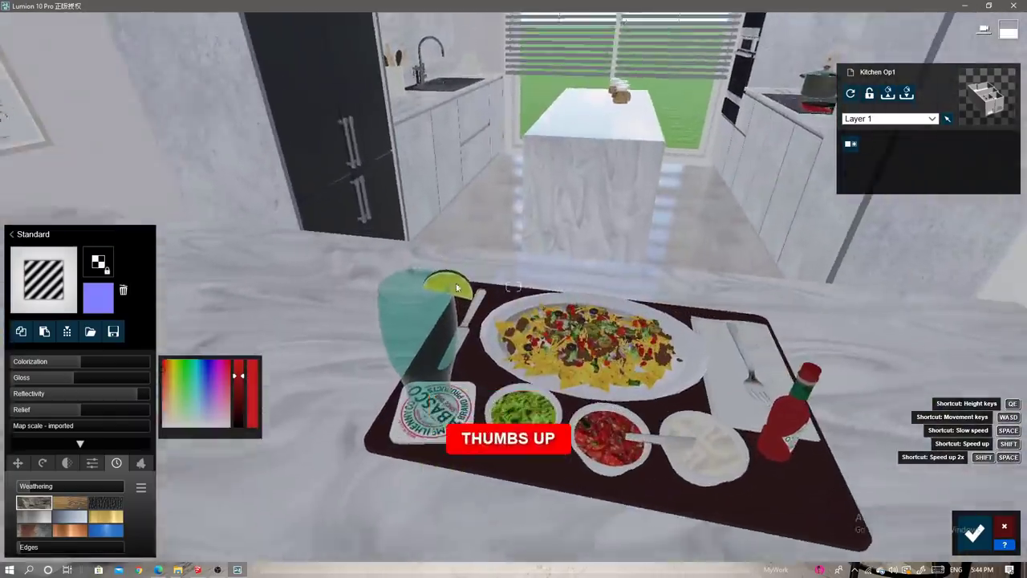
Give the Tabasco label and the napkin Standard materials.
click(58, 318)
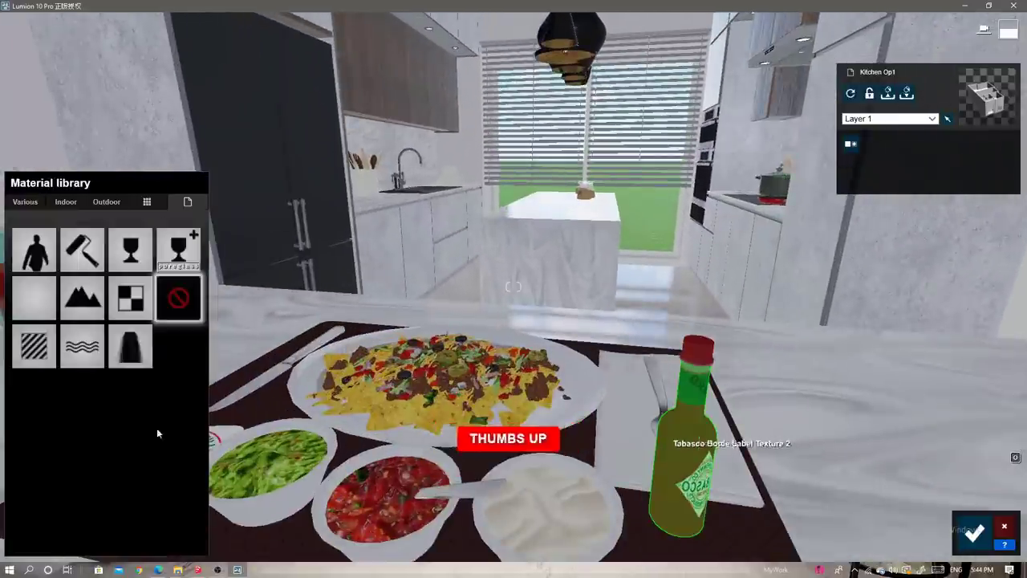
click(46, 361)
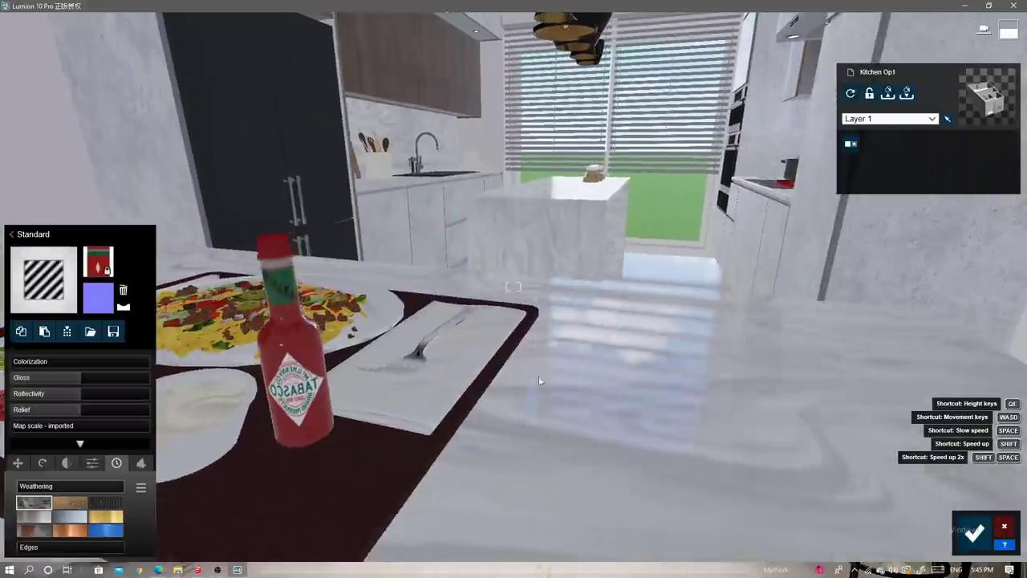
click(437, 375)
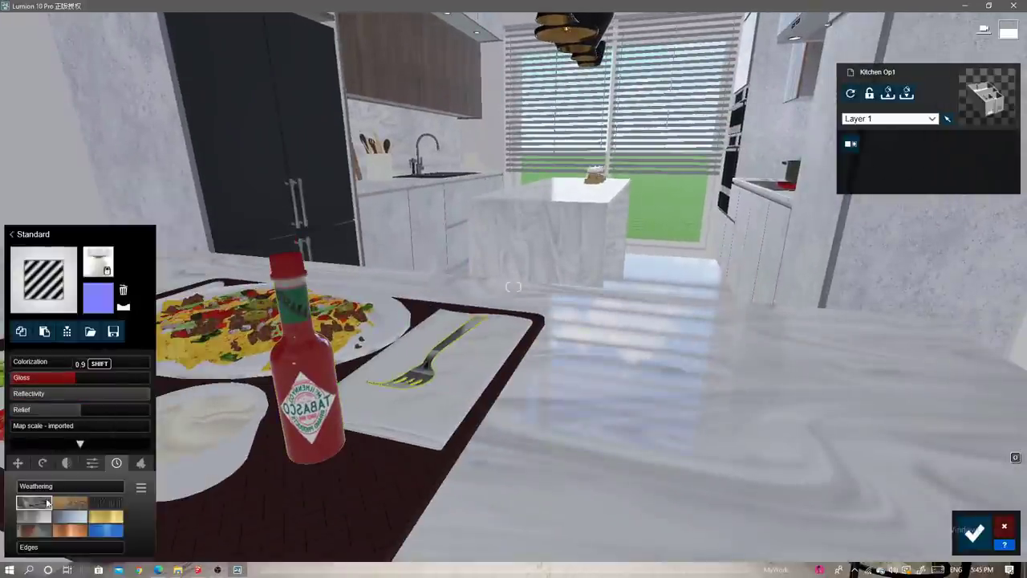
key(s)
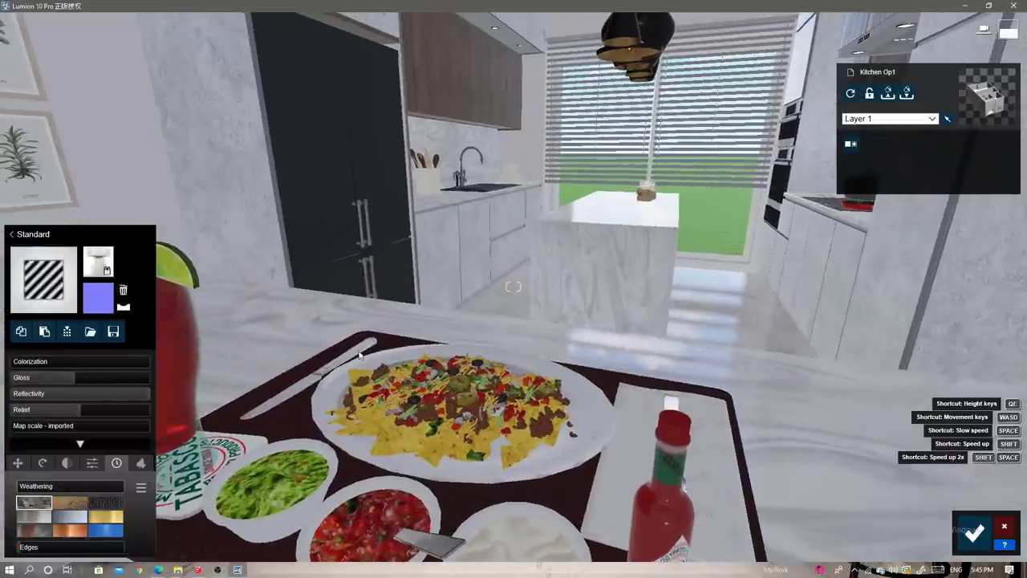
Apply Standard materials to the fork, the Picante sauce bowl and the corn chips.
click(345, 365)
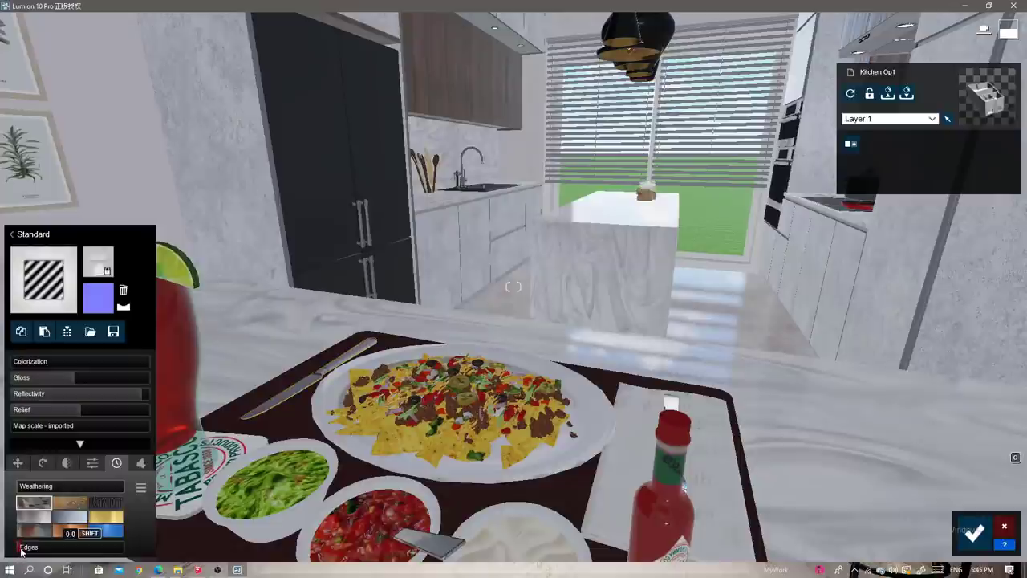
key(s)
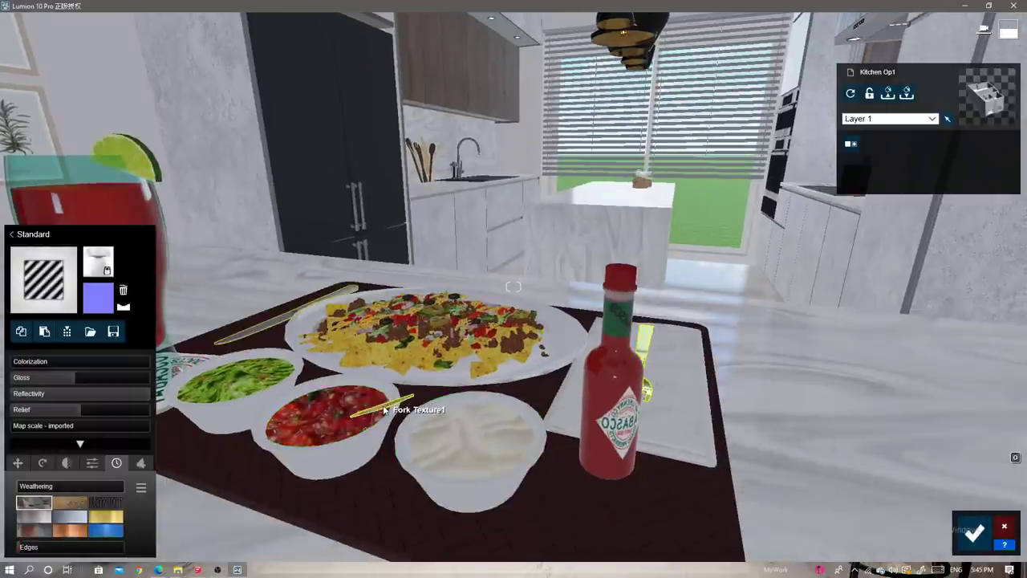
key(s)
click(311, 418)
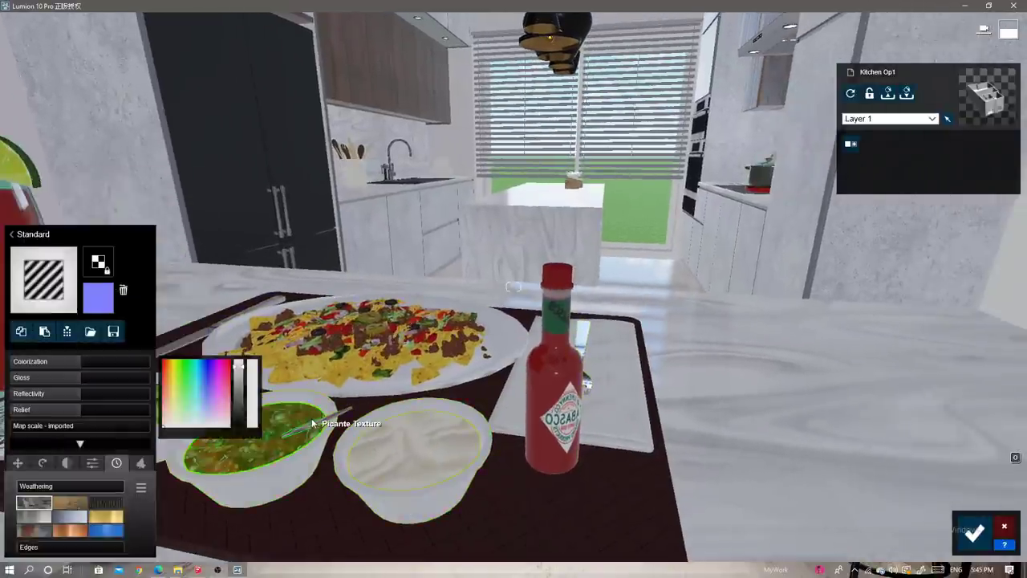
key(w)
click(311, 417)
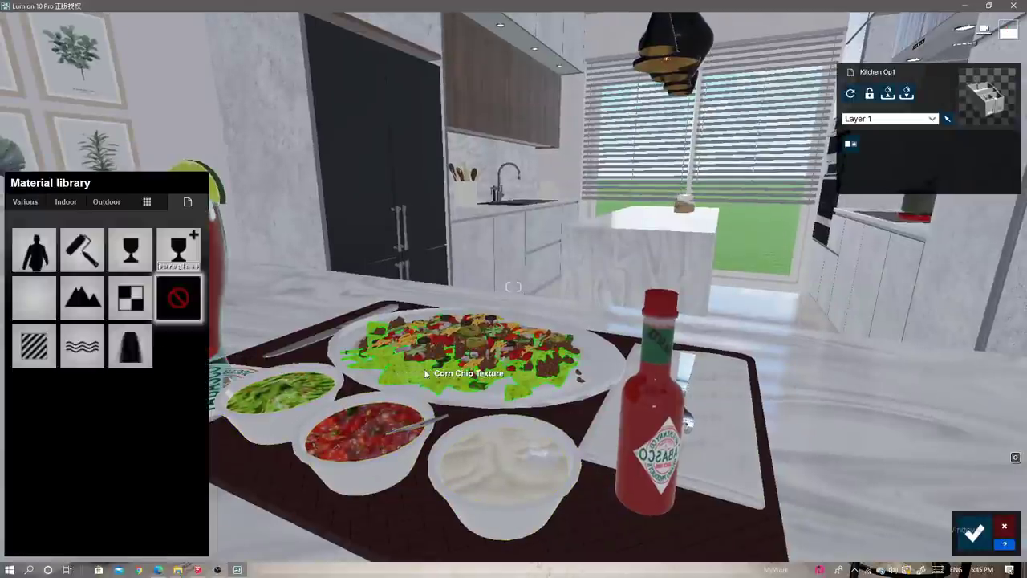
click(33, 296)
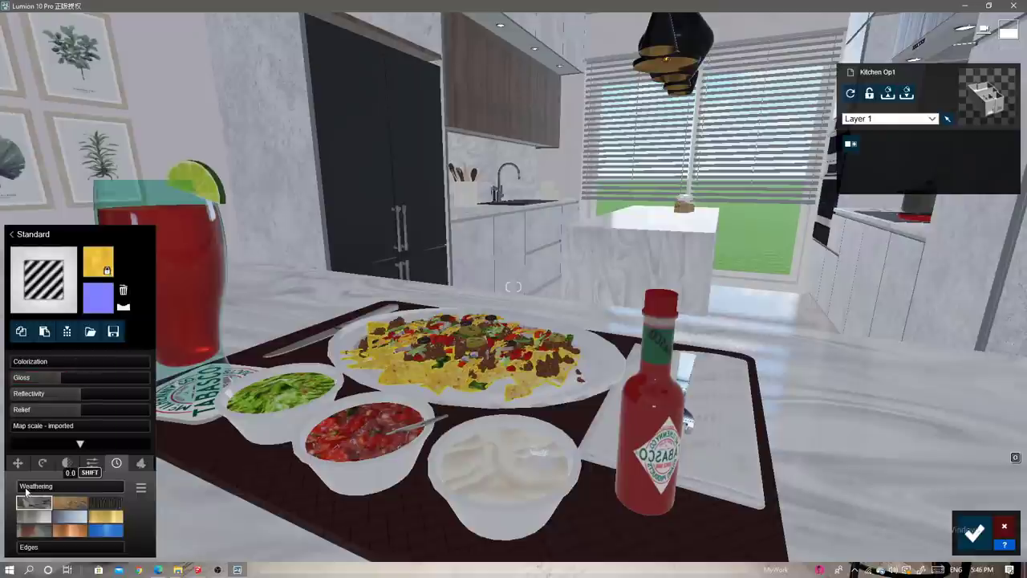
key(s)
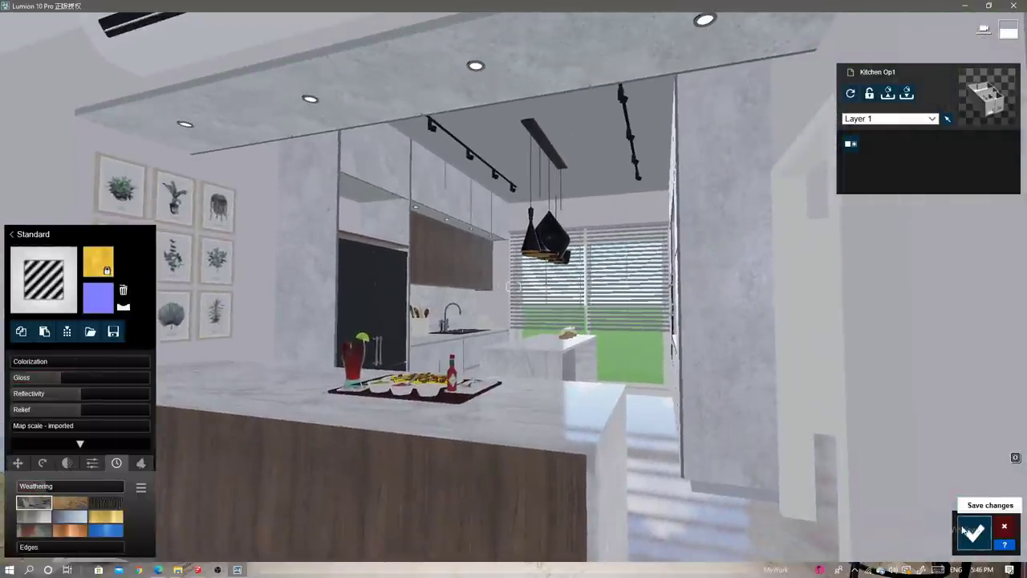
Save the material edits and place a downward spotlight under the upper cabinets.
click(975, 532)
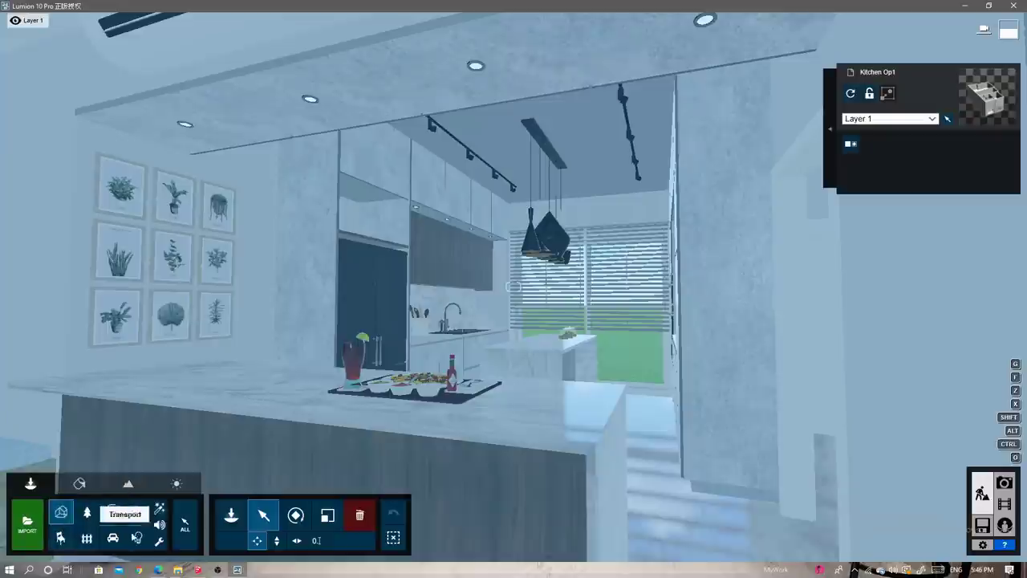
click(231, 514)
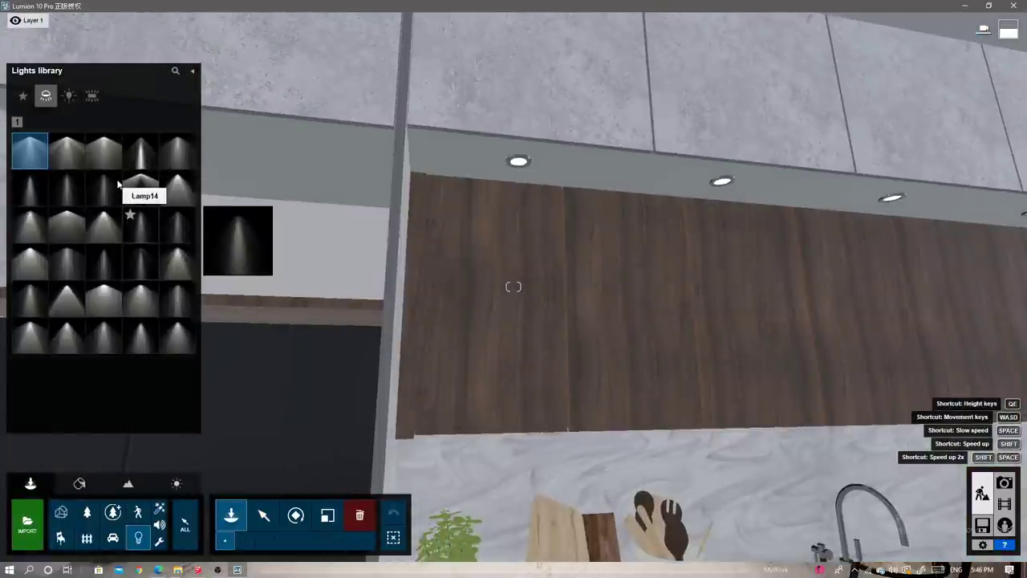
click(110, 344)
click(513, 209)
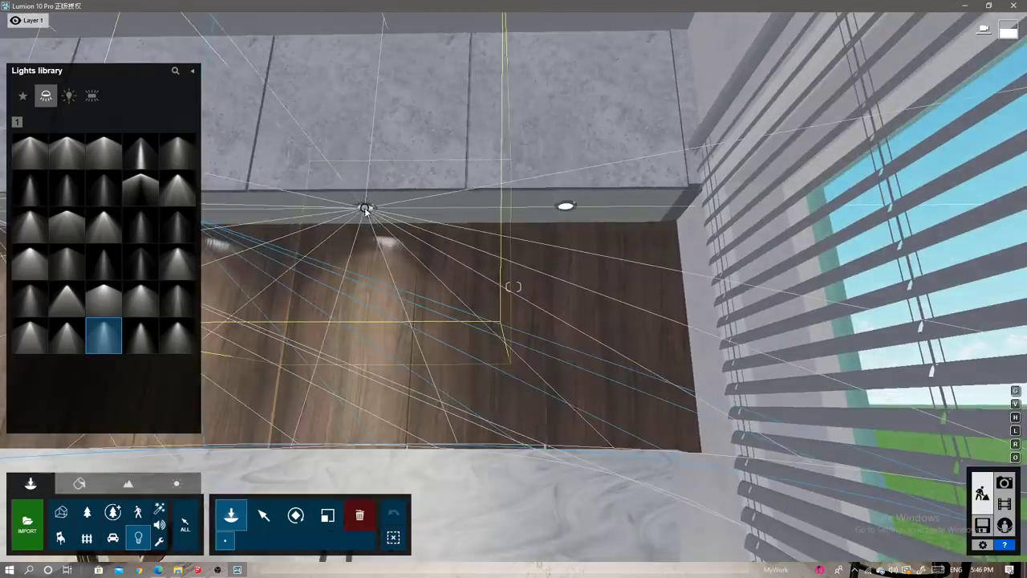
mouse_move(423, 231)
right_down()
mouse_move(628, 186)
mouse_move(482, 208)
right_up()
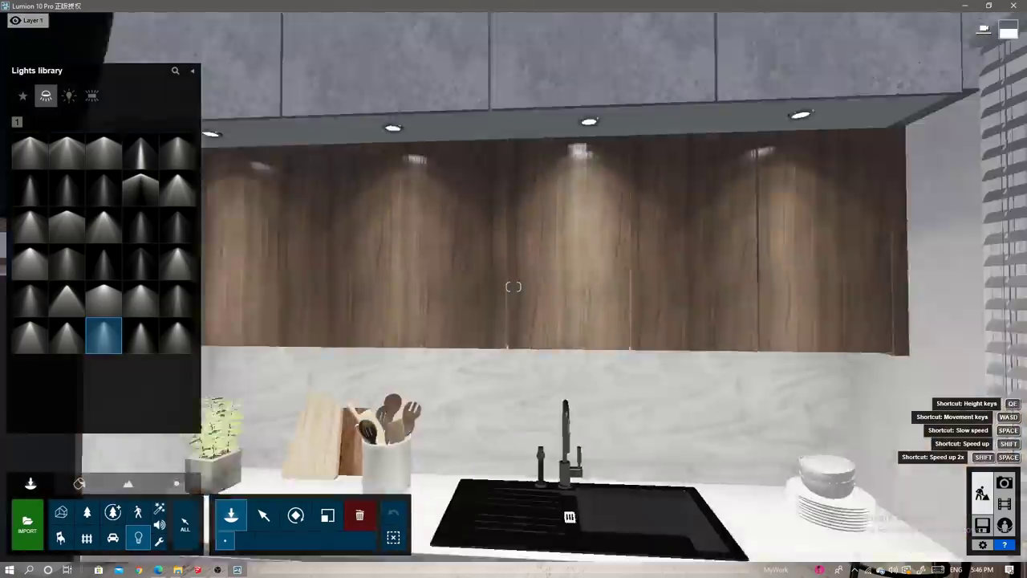
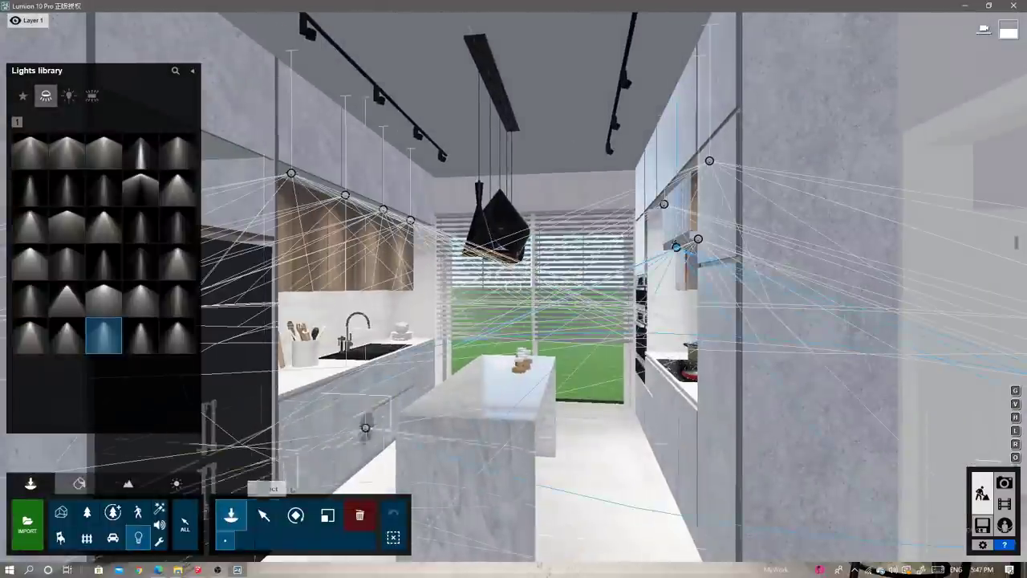
Box-select all twelve kitchen ceiling spotlights.
right_drag(293, 491, 777, 260)
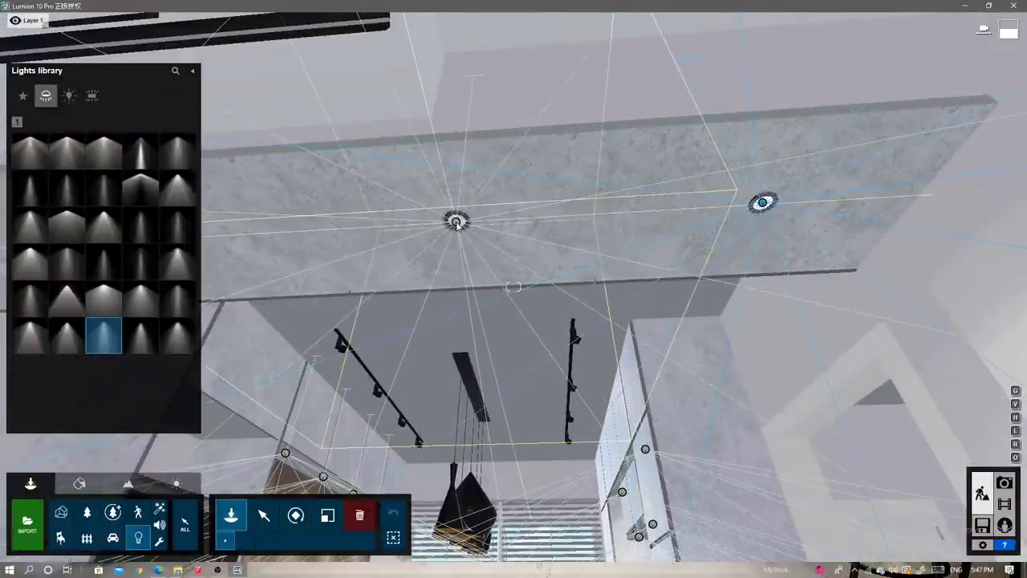
key(a)
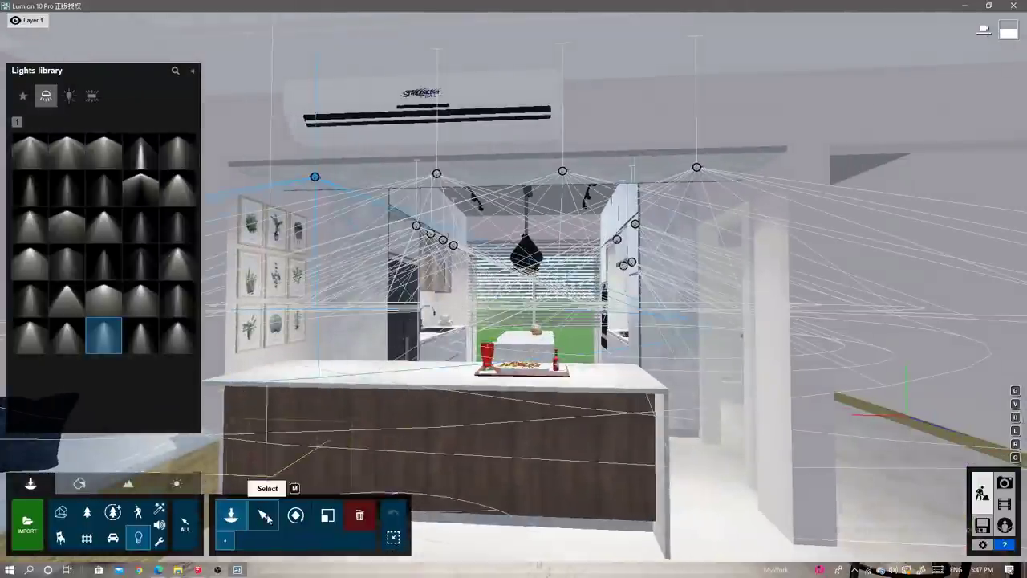
click(263, 514)
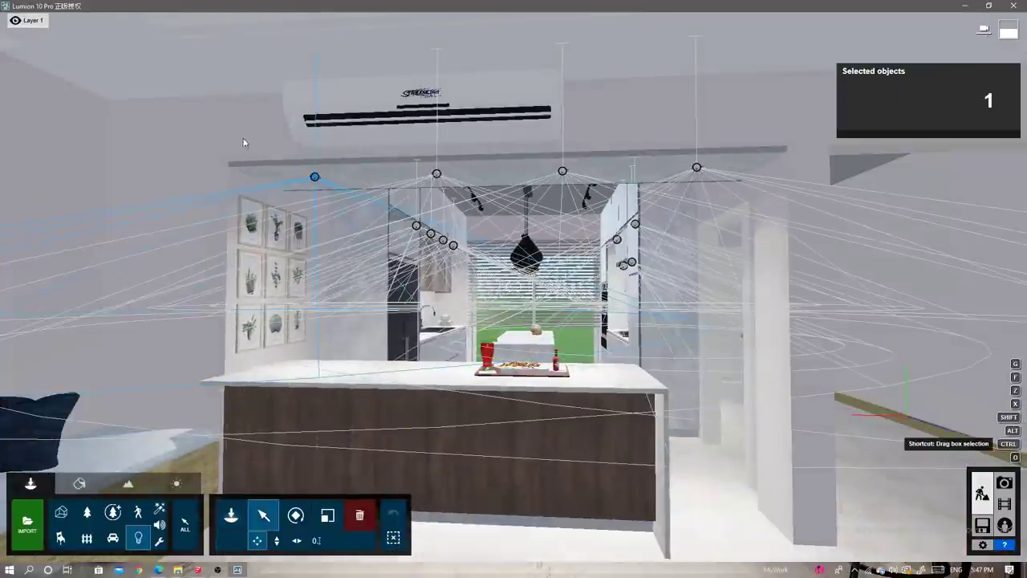
ctrl+drag(243, 143, 706, 289)
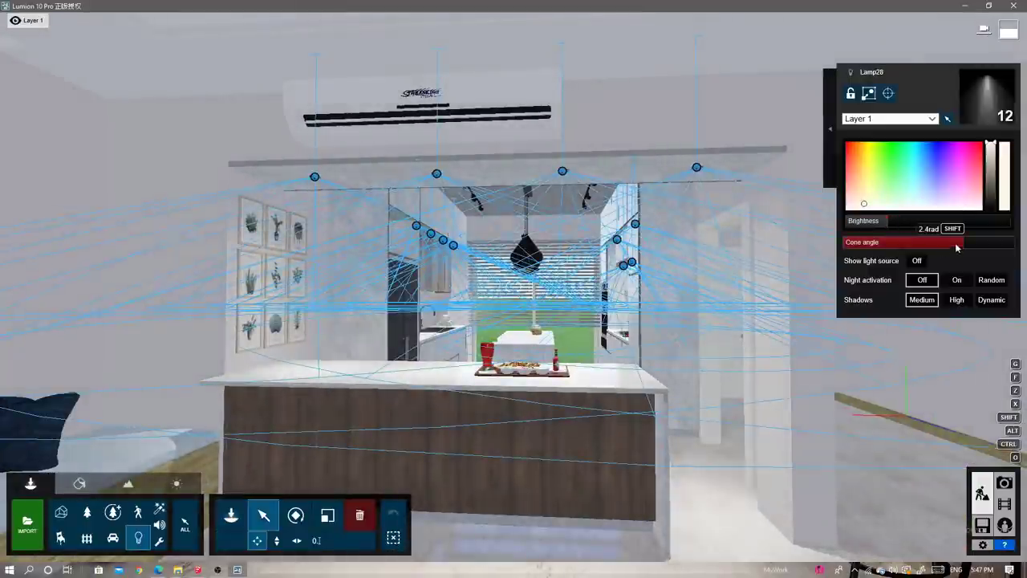
Narrow the selected spotlights' cone angle to about 1.4 rad.
key(w)
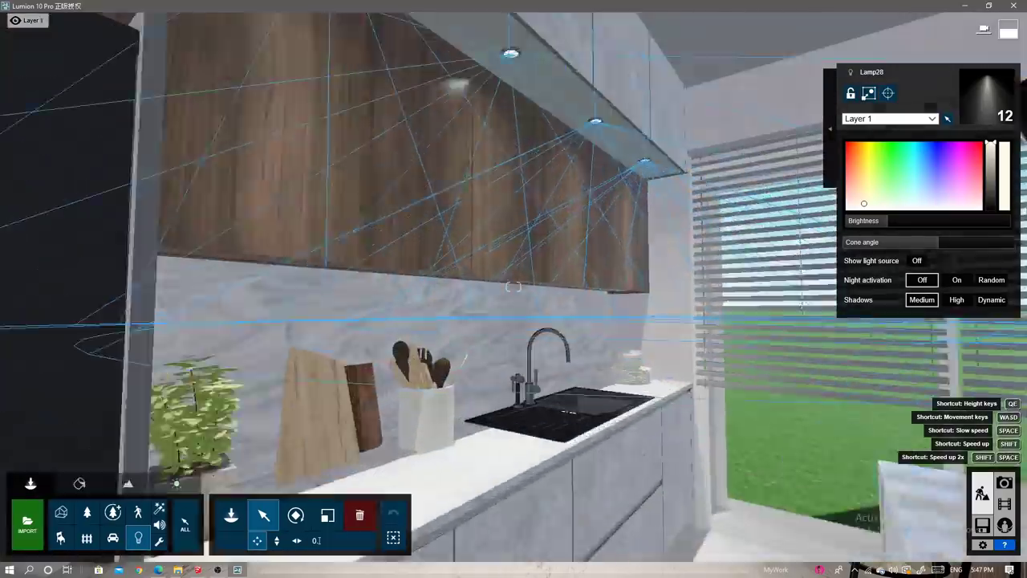
key(s)
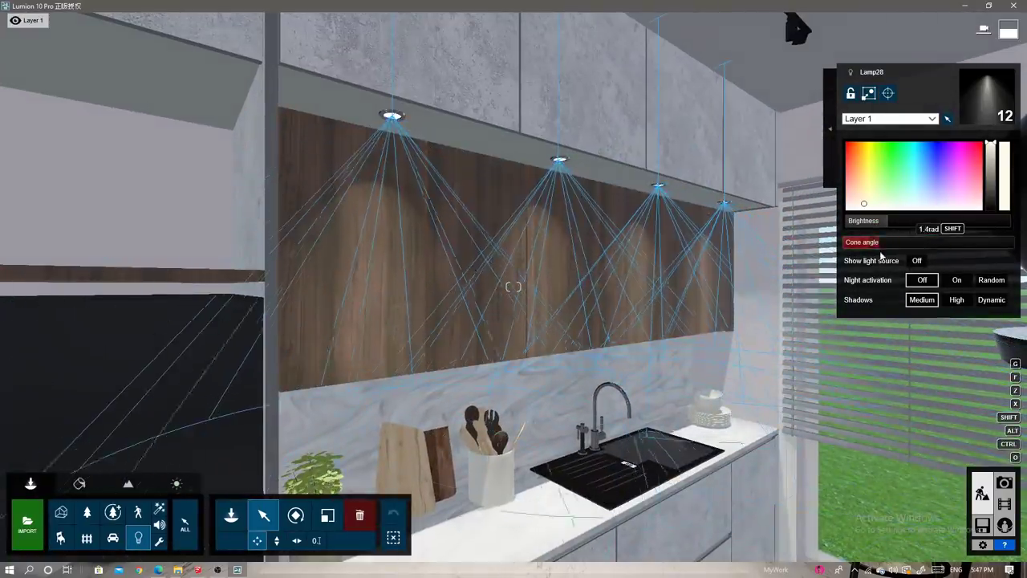
right_drag(562, 299, 614, 300)
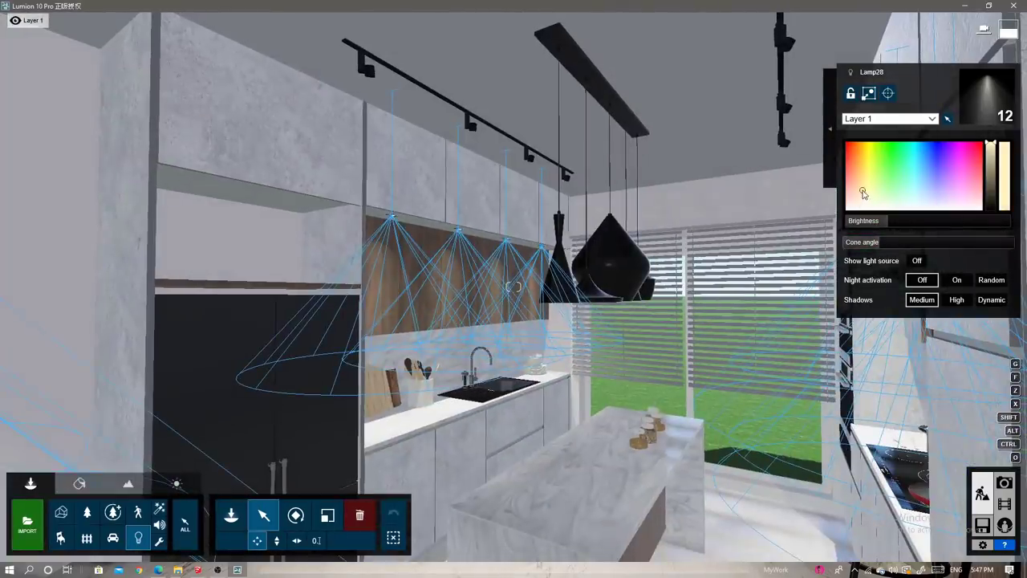
right_drag(483, 371, 483, 305)
key(w)
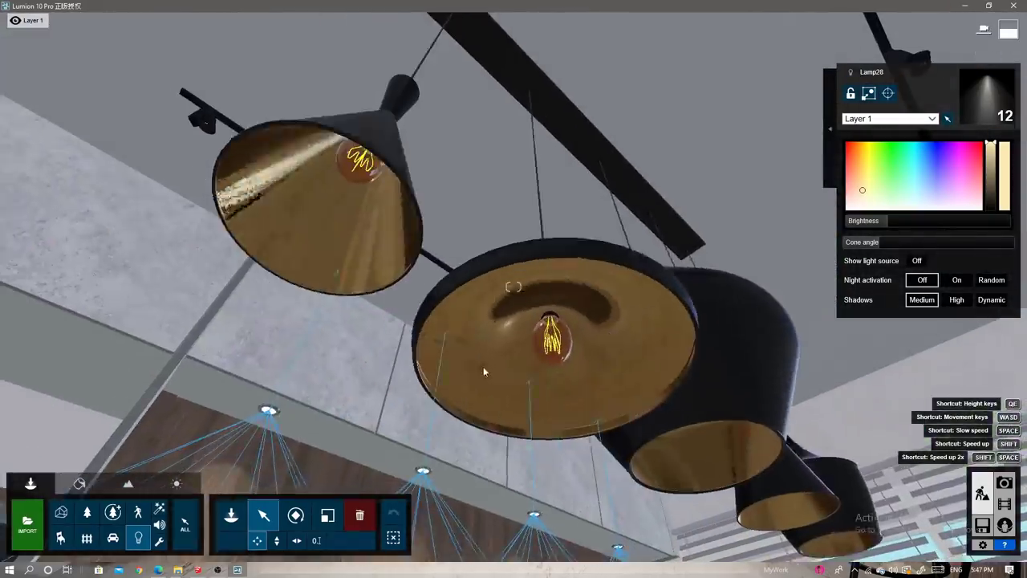
click(231, 514)
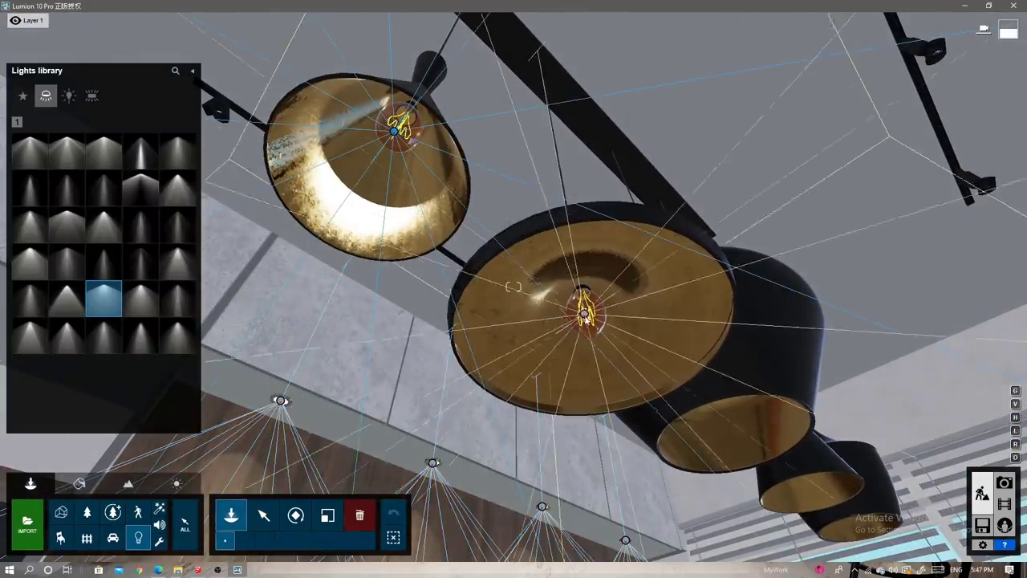
Narrow the lights under the pendant lamps to a 2.0 rad cone angle, then enter Photo mode.
mouse_move(592, 339)
right_down()
mouse_move(673, 233)
mouse_move(665, 191)
mouse_move(666, 321)
right_up()
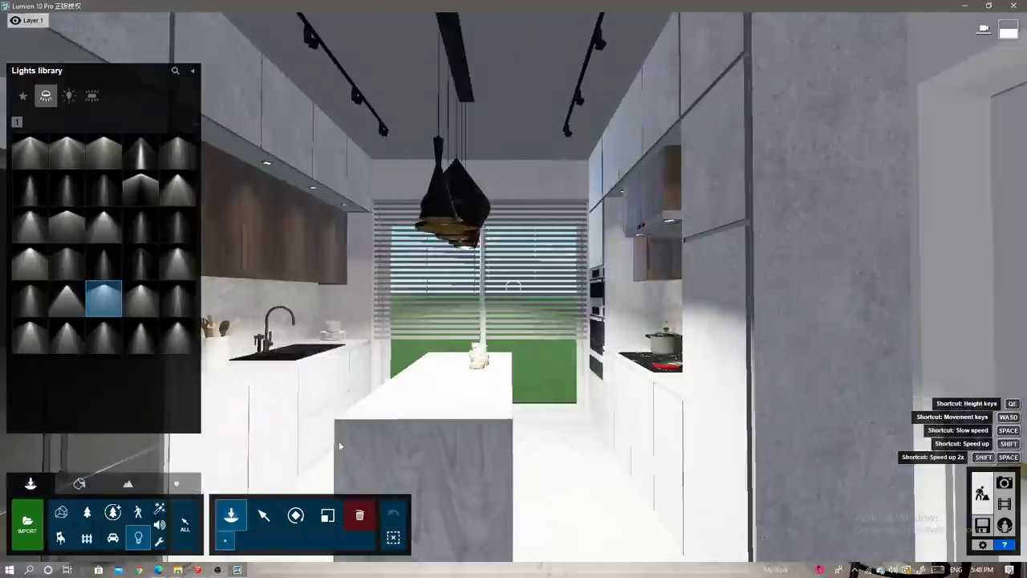
click(513, 286)
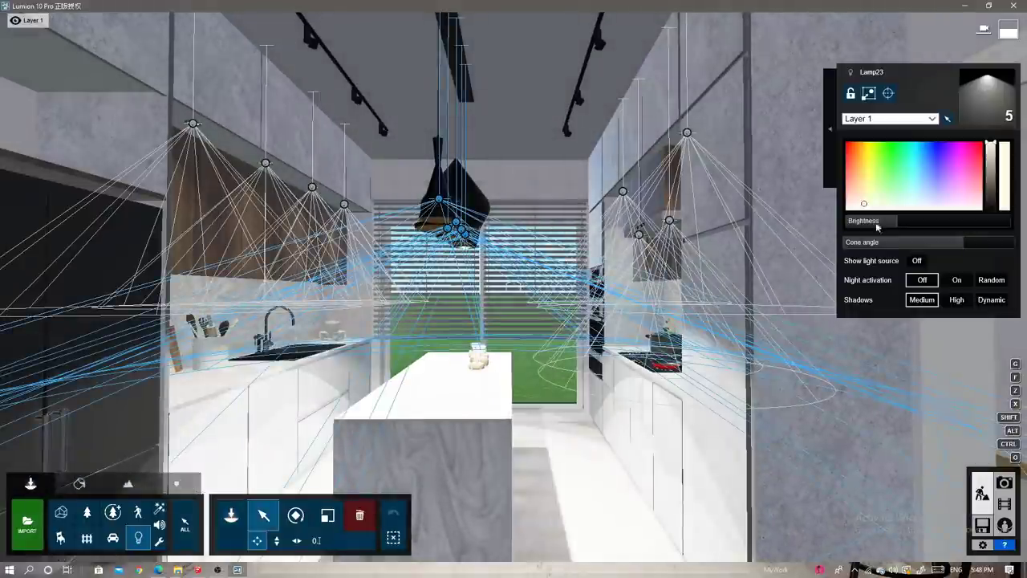
drag(886, 242, 902, 256)
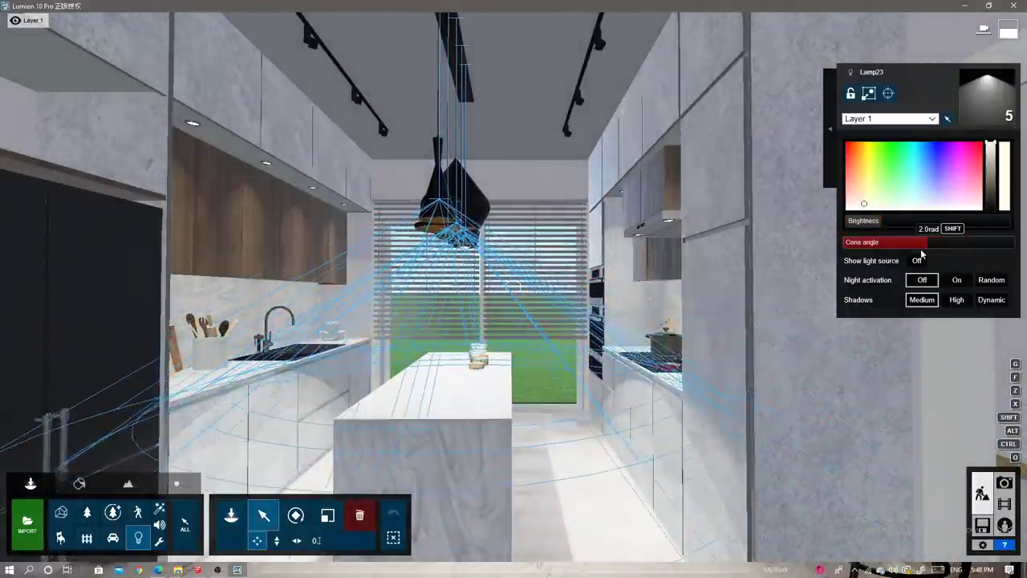
right_drag(904, 256, 507, 316)
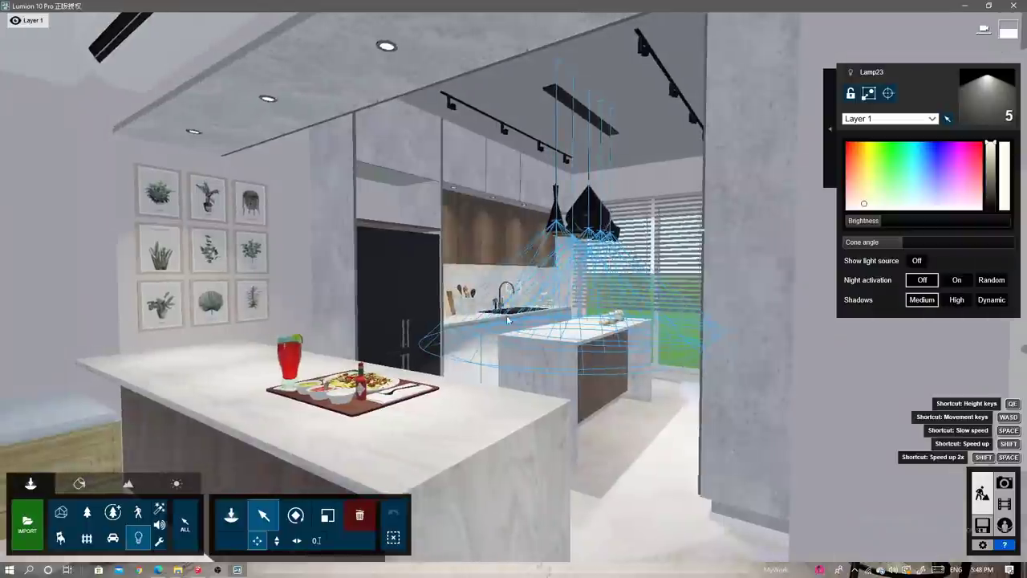
click(1004, 482)
Frame the kitchen at about 20 mm focal length and store the view as Photo 1.
right_drag(562, 240, 607, 289)
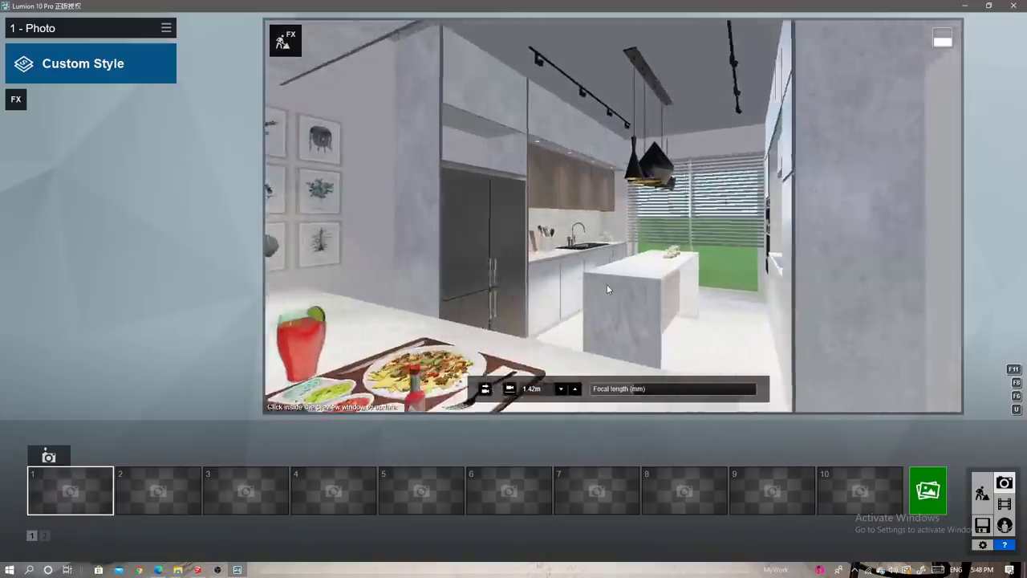
drag(642, 390, 648, 390)
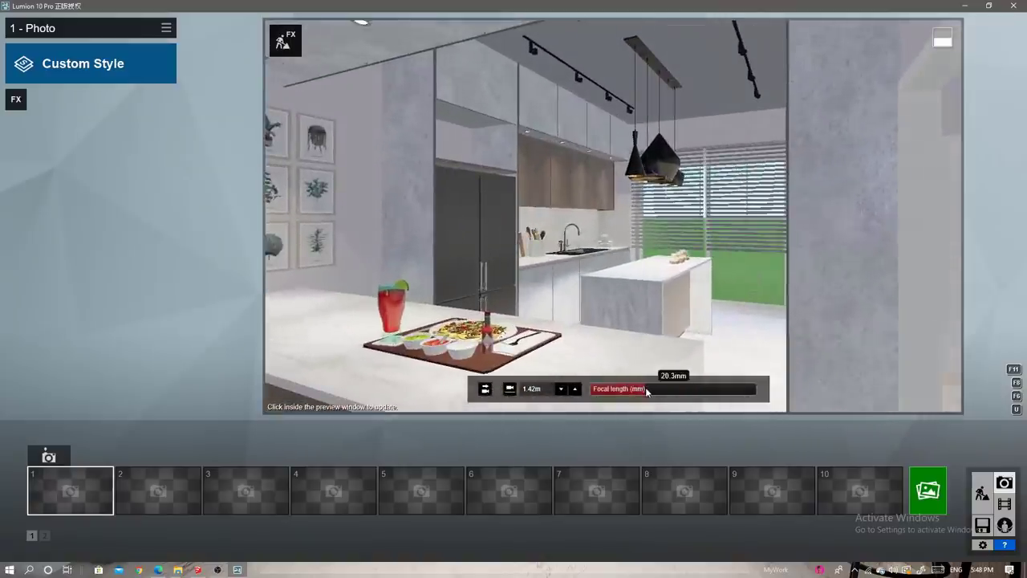
key(w)
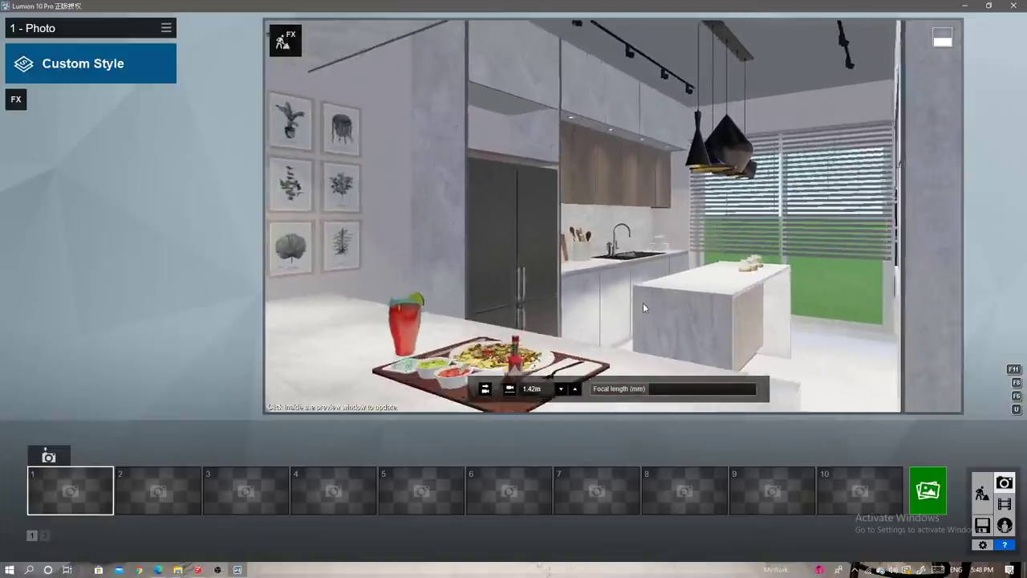
mouse_move(619, 286)
right_down()
mouse_move(609, 285)
mouse_move(632, 272)
right_up()
click(49, 456)
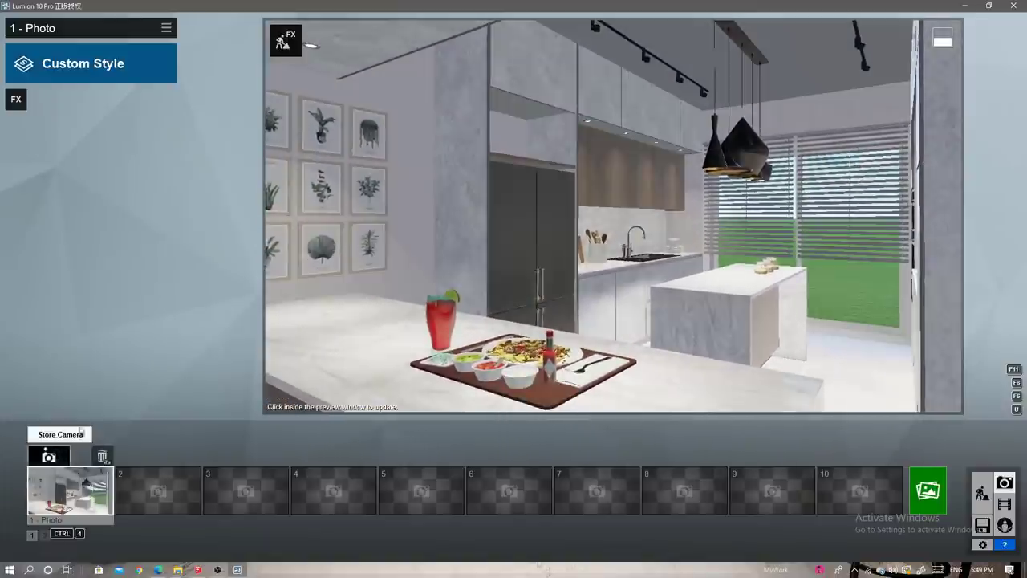
click(17, 99)
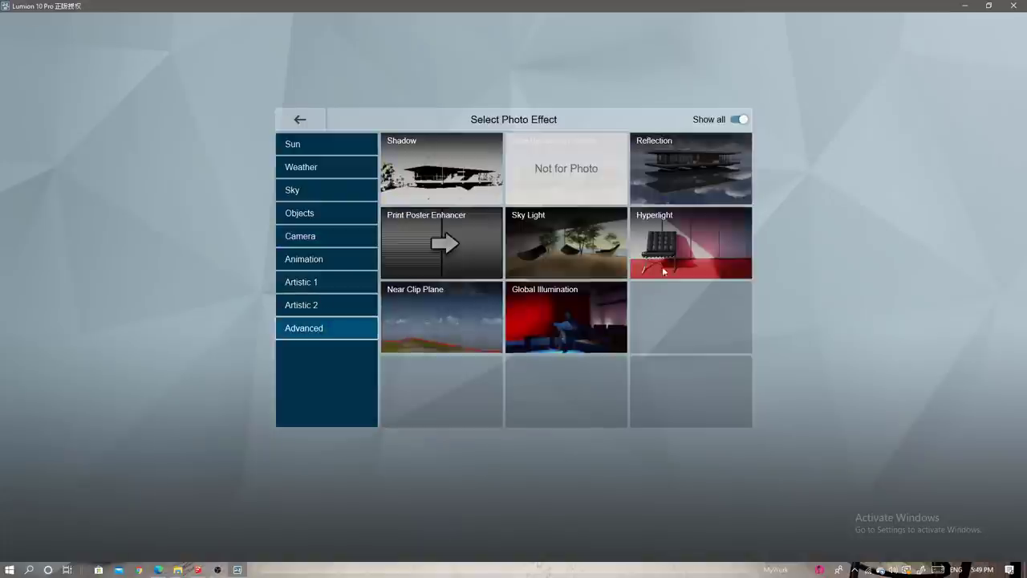
Add a Reflection effect with planes on the floor, countertop and sink backsplash.
click(682, 173)
click(36, 149)
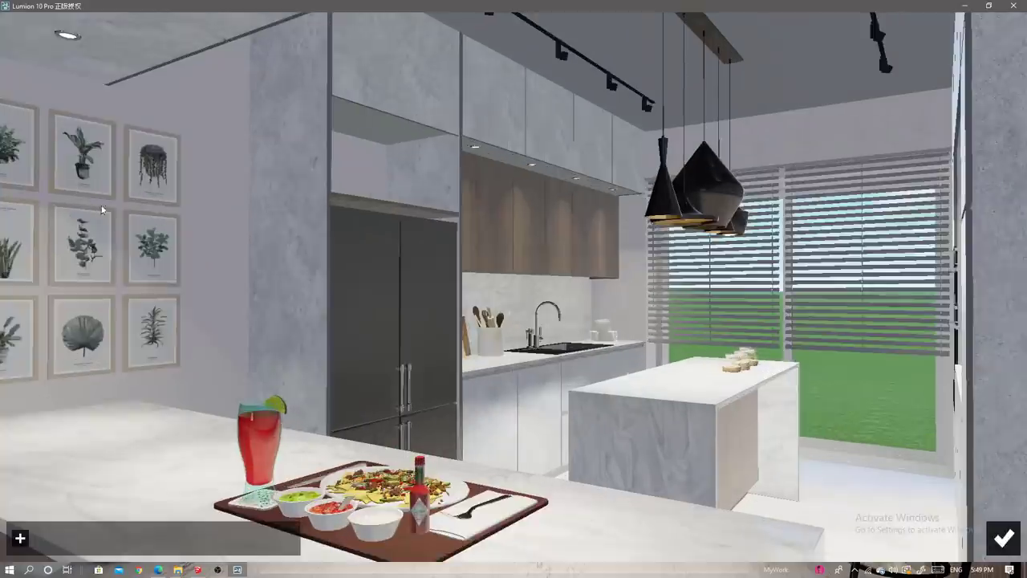
click(864, 499)
click(51, 536)
click(115, 446)
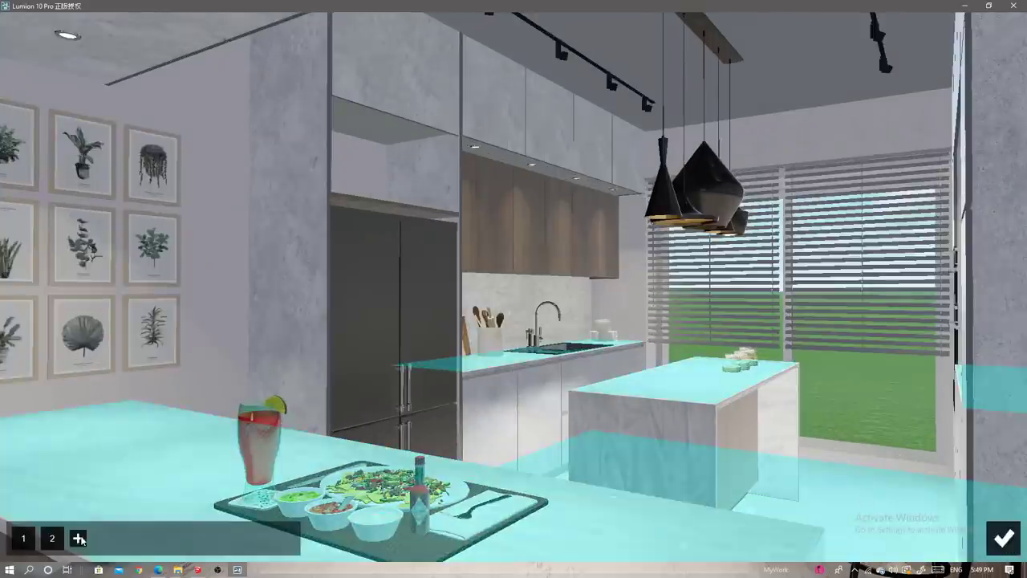
click(80, 539)
click(523, 284)
Add reflection planes on the stove backsplash and both window panes, then finish editing.
right_drag(523, 284, 722, 288)
click(107, 538)
click(563, 202)
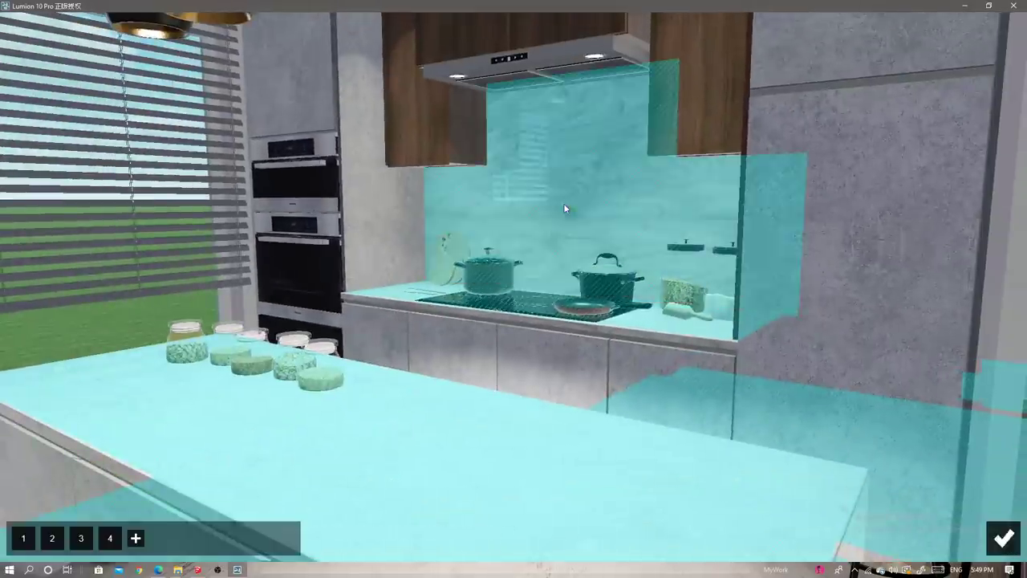
click(133, 540)
right_drag(301, 263, 271, 297)
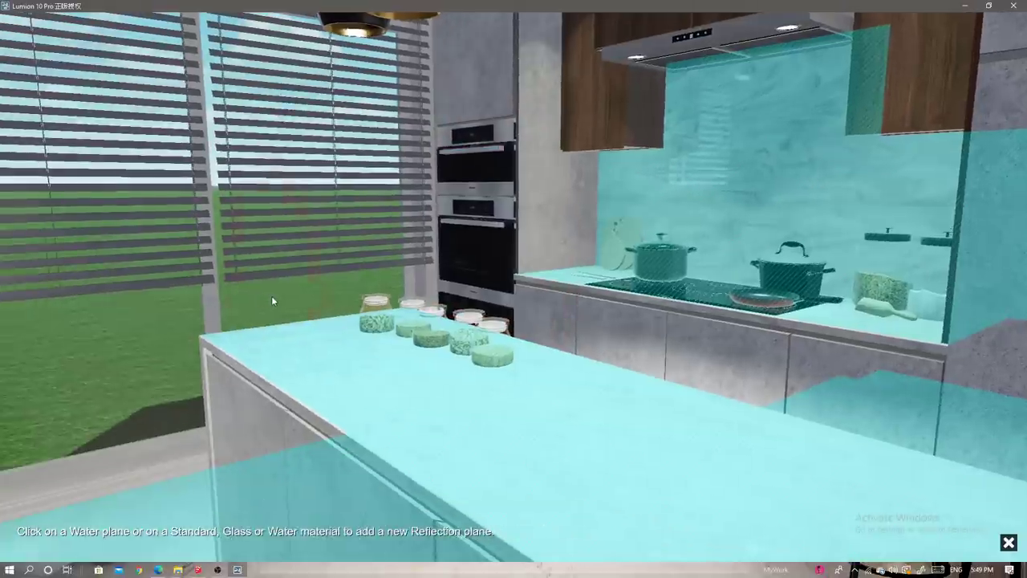
click(273, 297)
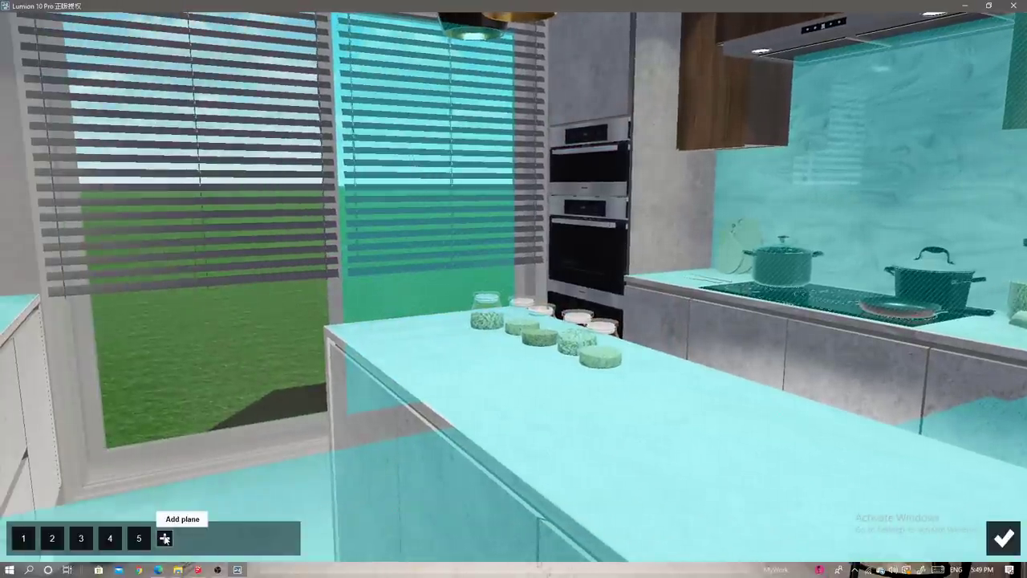
click(164, 536)
click(195, 346)
right_drag(195, 347, 708, 486)
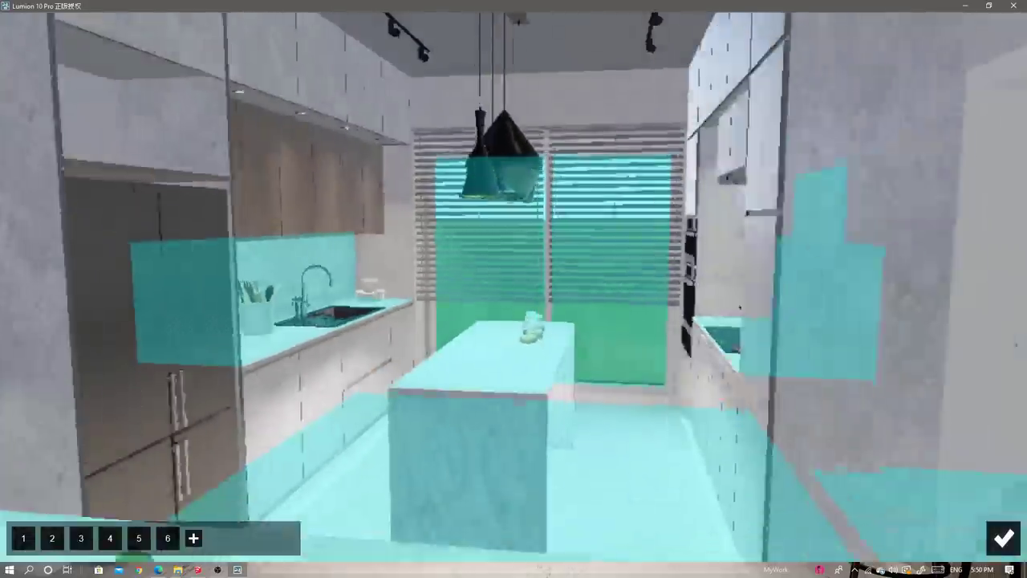
click(1004, 538)
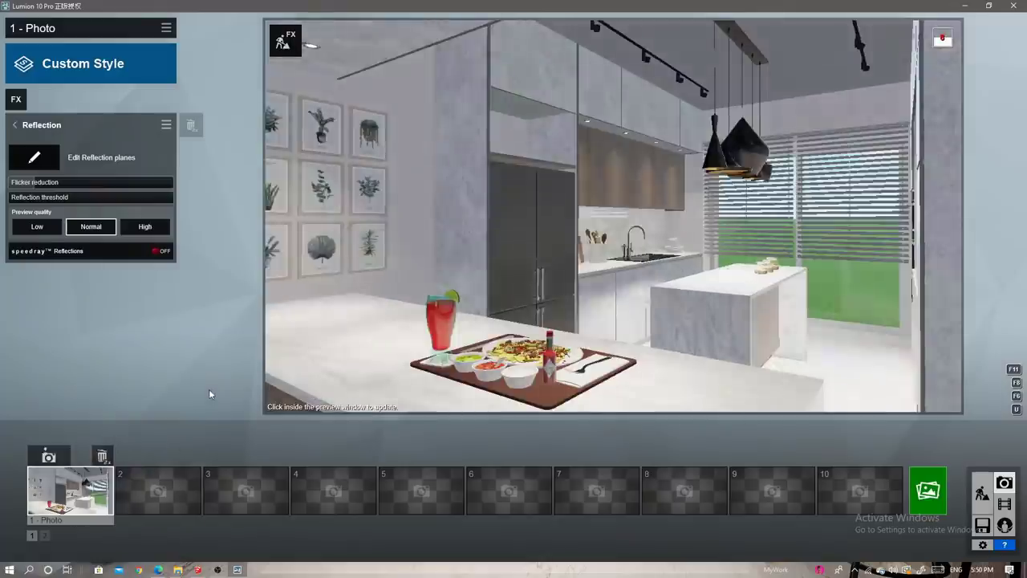
Add Sky Light and Shadow effects to Photo 1.
click(35, 130)
click(18, 98)
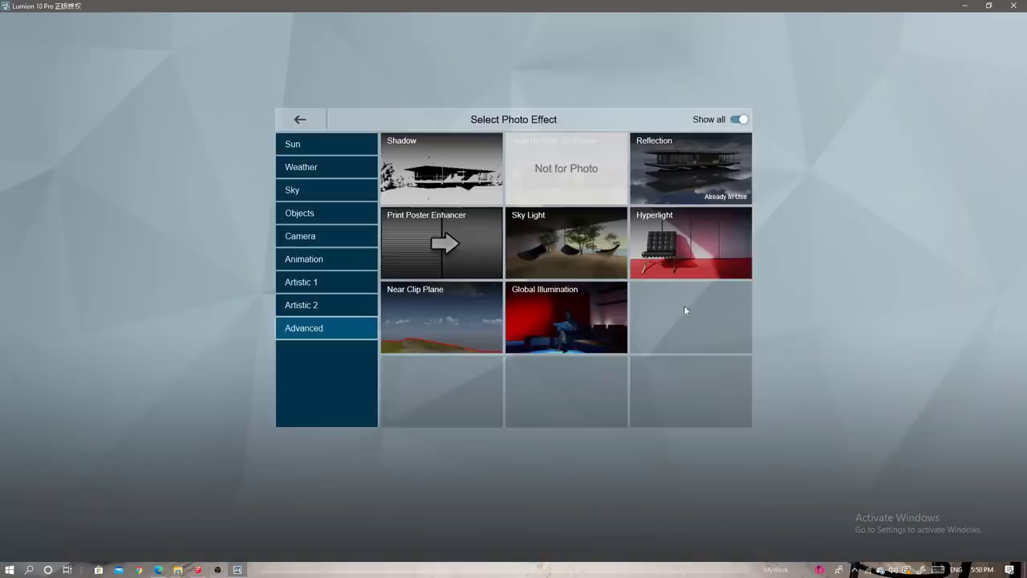
click(608, 243)
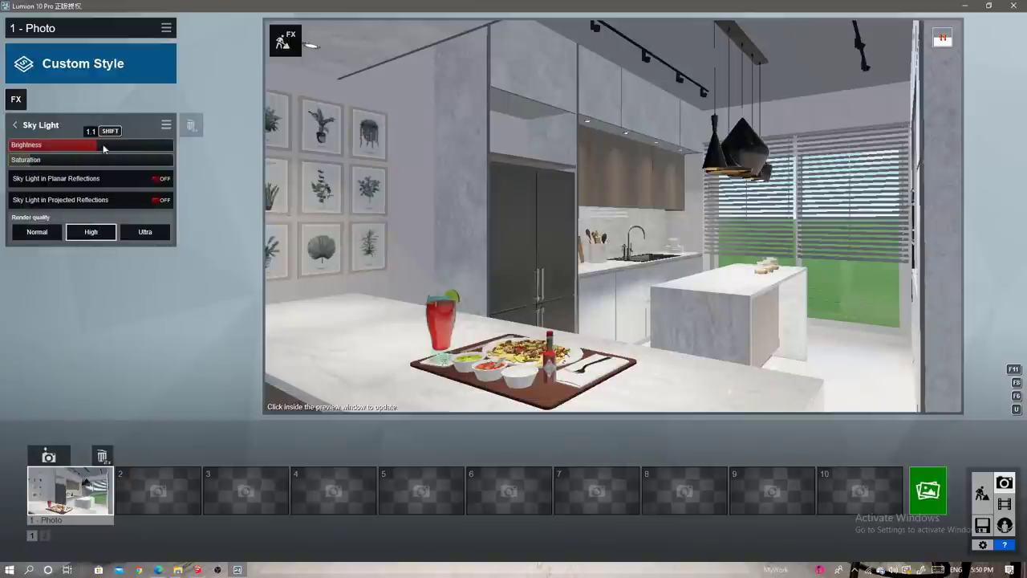
click(15, 99)
click(437, 165)
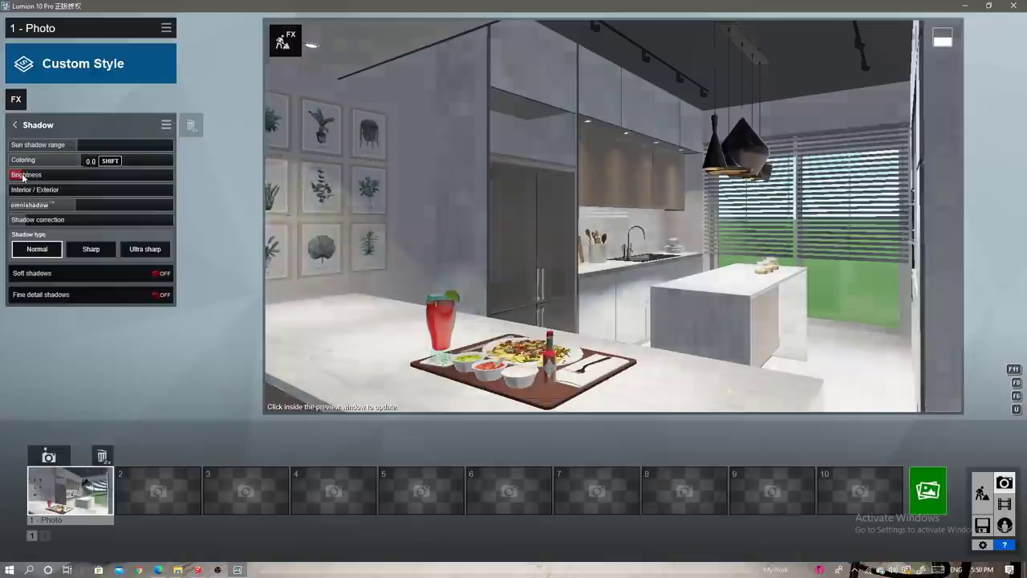
Add an Exposure effect from the Camera category.
click(15, 124)
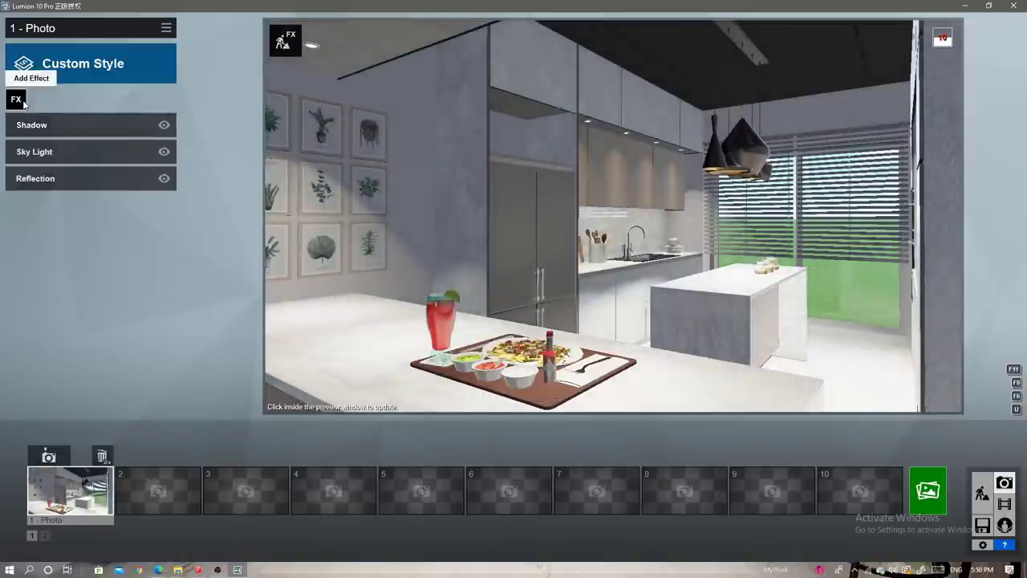
click(15, 99)
click(321, 235)
click(690, 169)
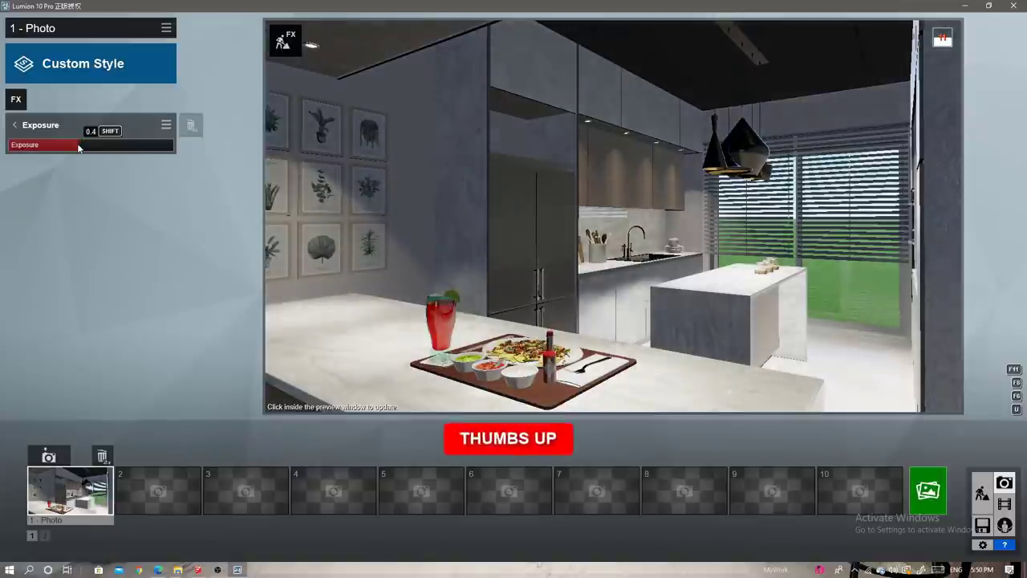
click(14, 124)
Add Real Skies using Cloudy 4, heading 180°, brightness 1.7 and reduced overall brightness.
click(16, 99)
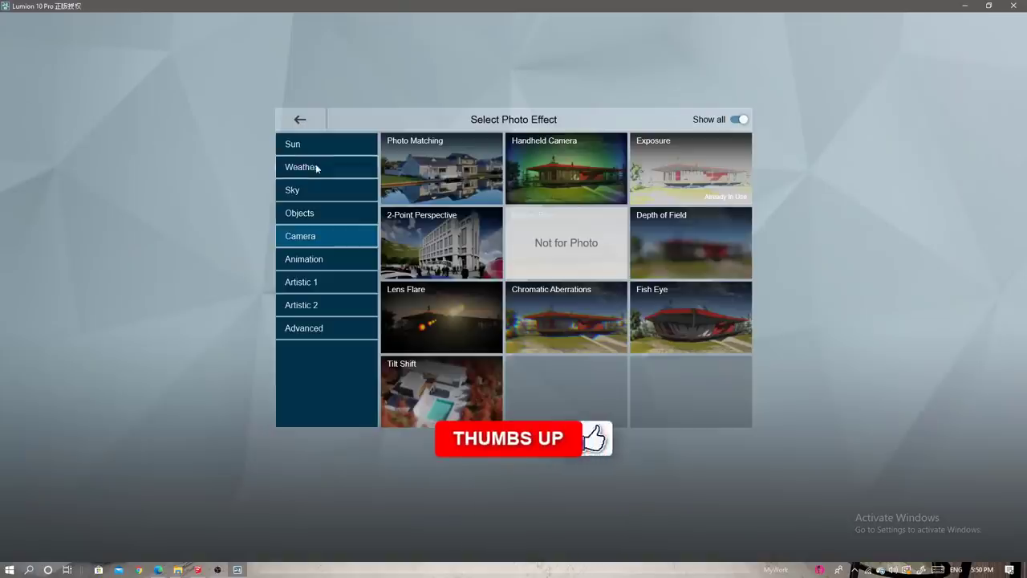
click(317, 146)
click(314, 169)
click(359, 193)
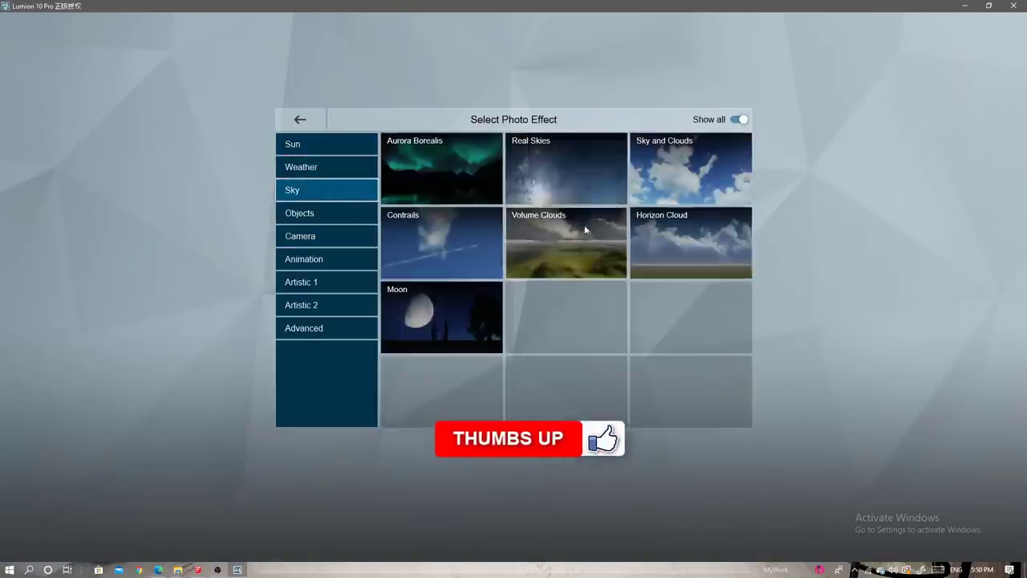
click(570, 163)
click(42, 157)
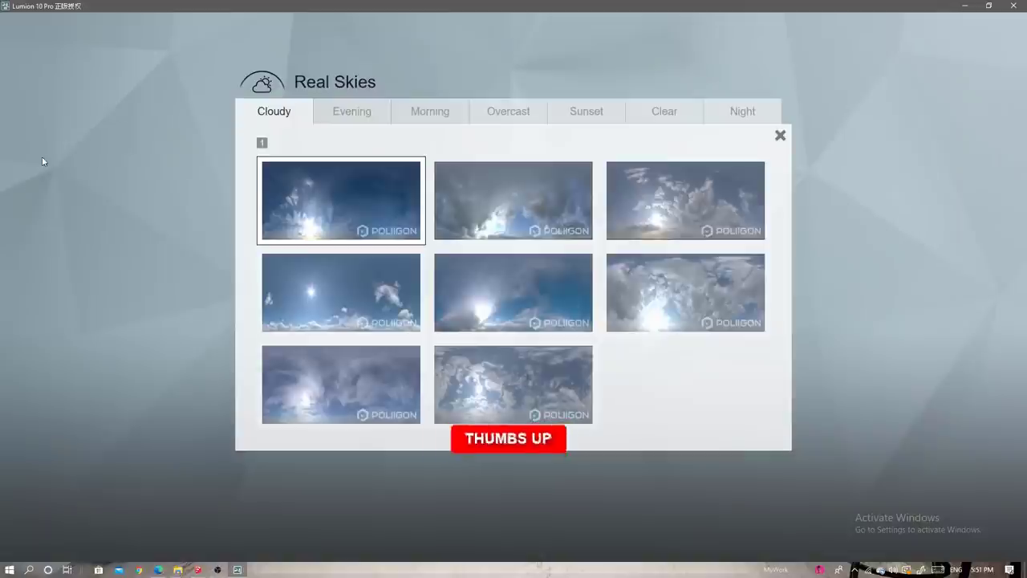
click(326, 258)
drag(48, 187, 190, 182)
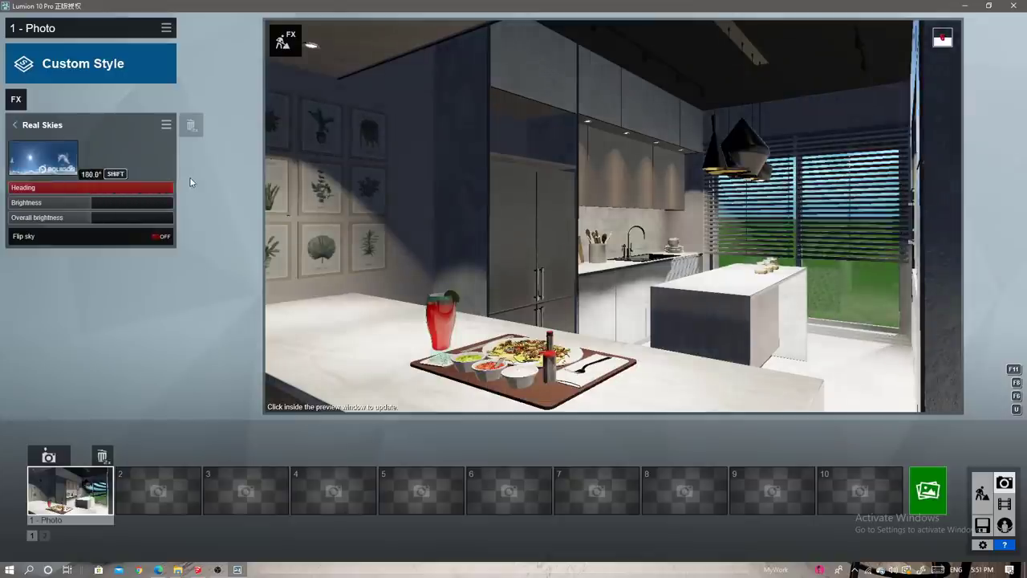
drag(85, 207, 149, 203)
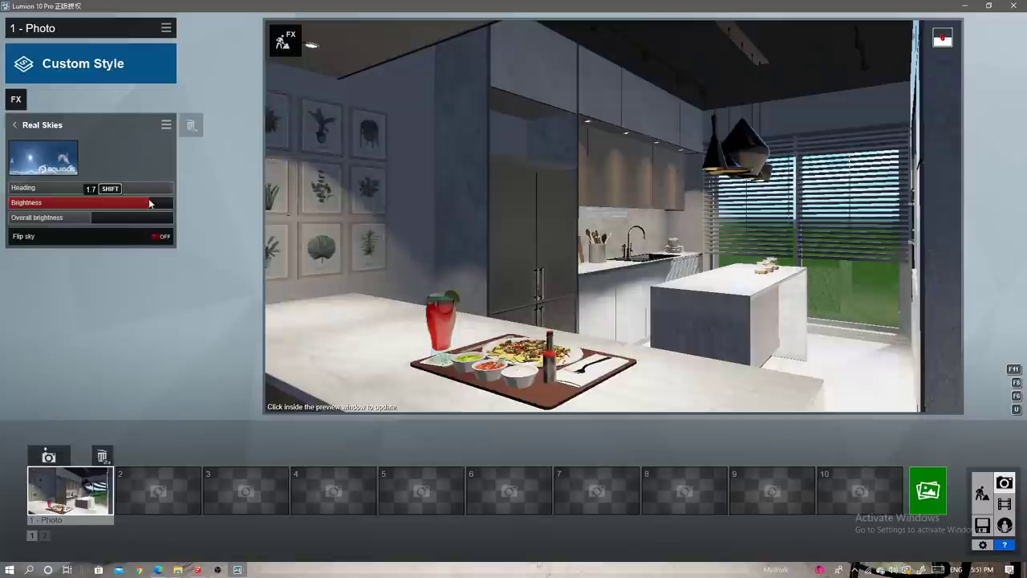
drag(93, 221, 67, 218)
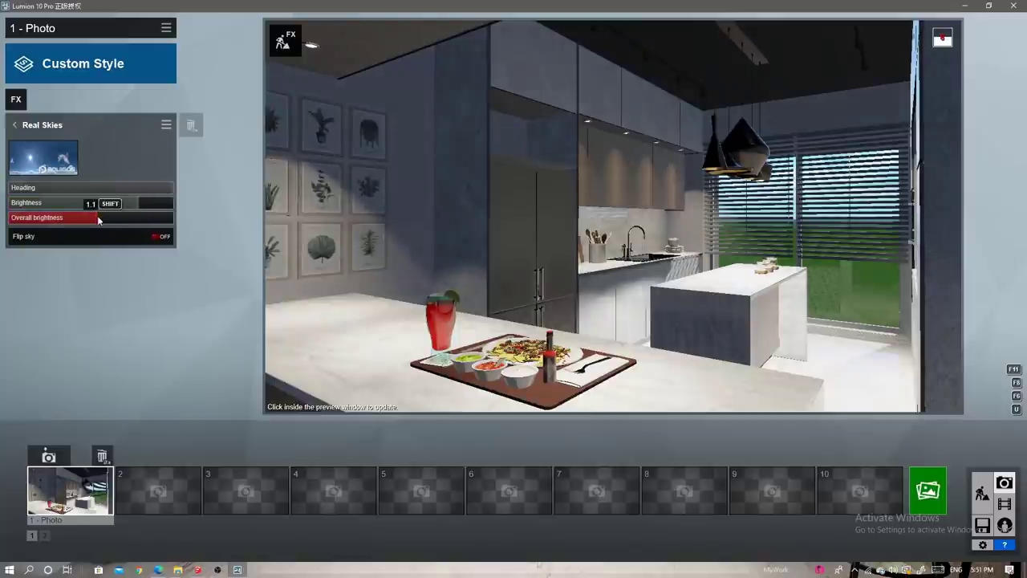
click(14, 124)
Add a Fog effect and adjust its density.
click(191, 125)
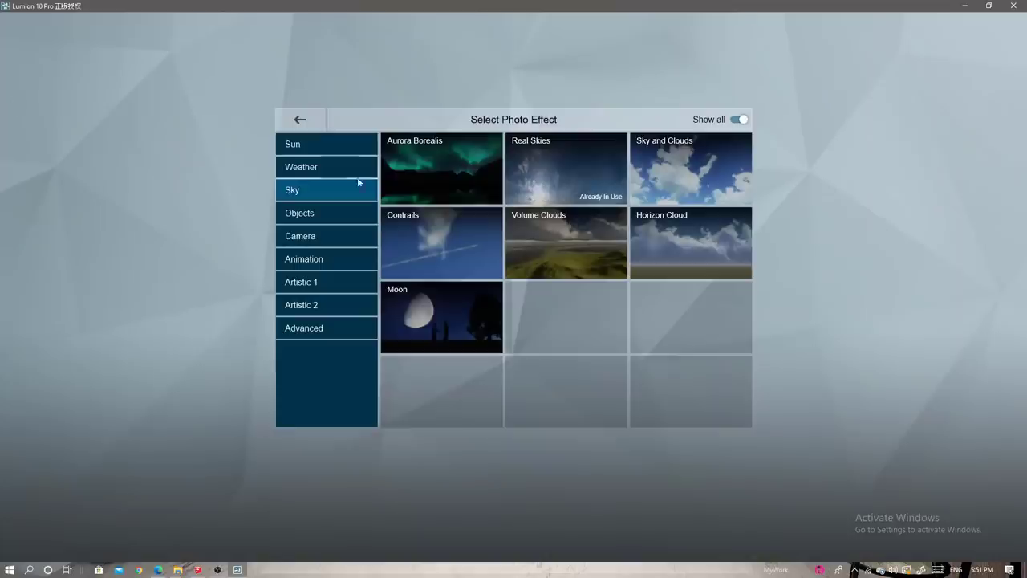
click(316, 167)
click(409, 156)
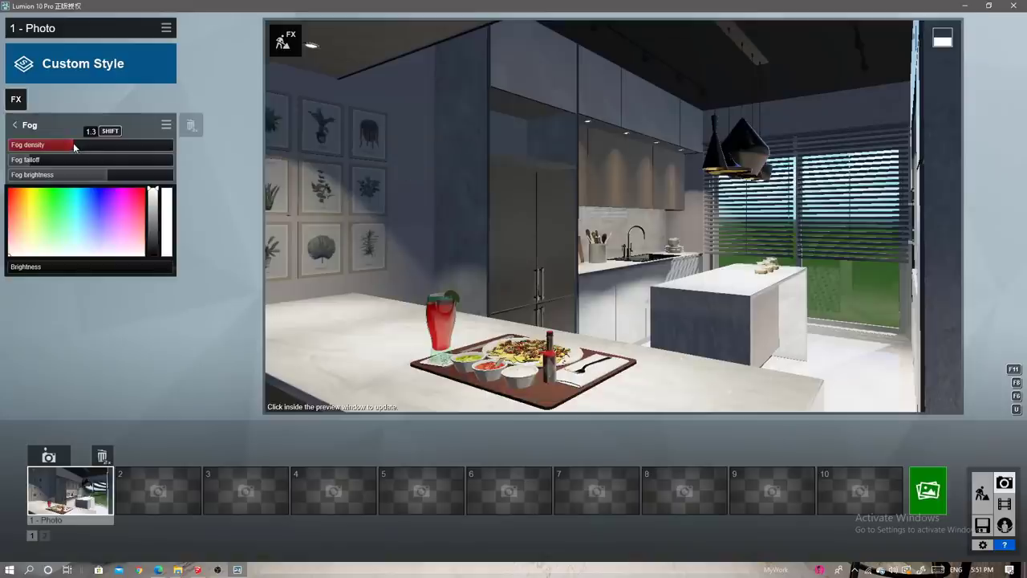
drag(74, 146, 103, 148)
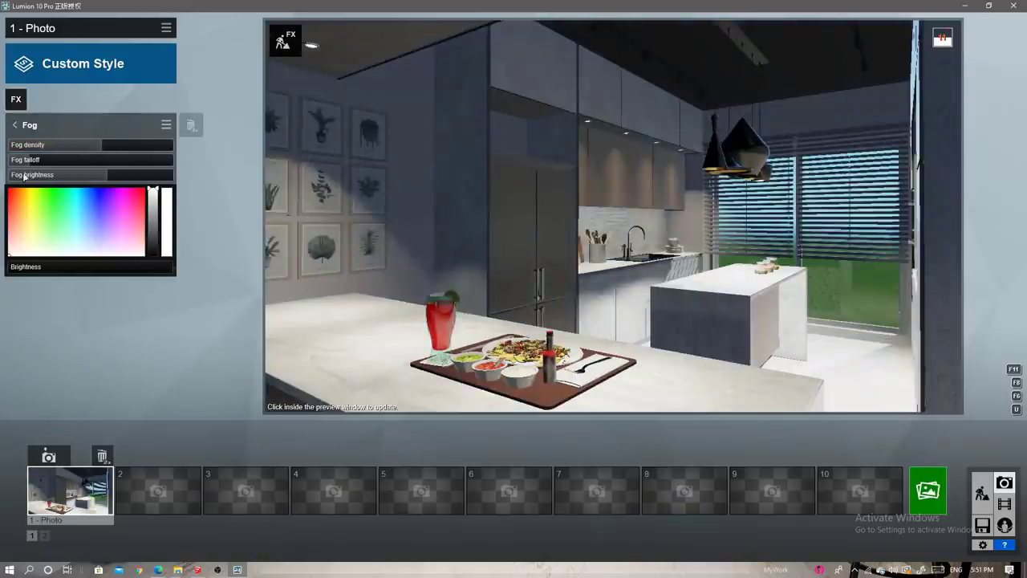
Lower the fog falloff and add Color Correction with raised brightness.
drag(66, 166, 56, 169)
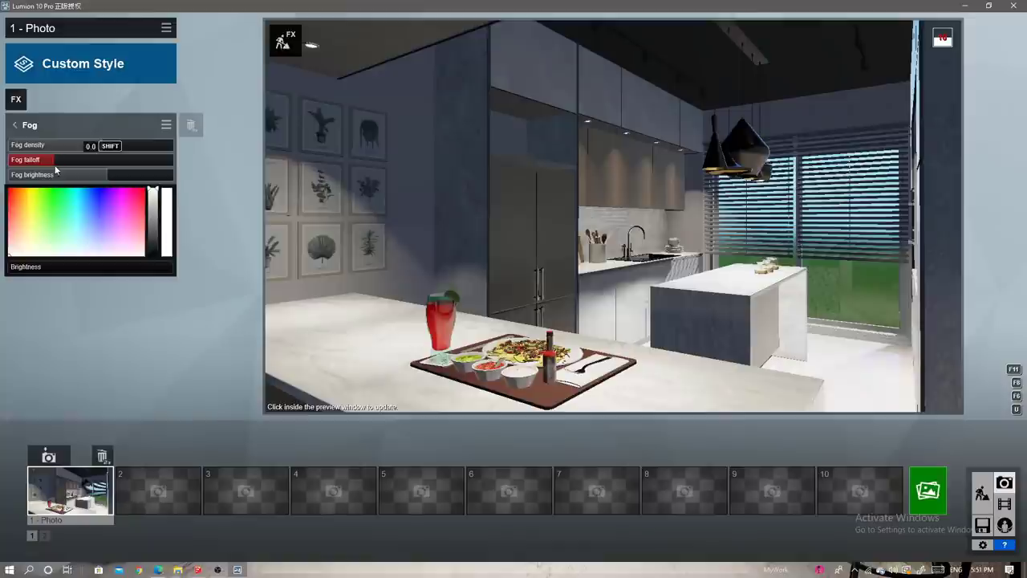
click(14, 124)
click(16, 100)
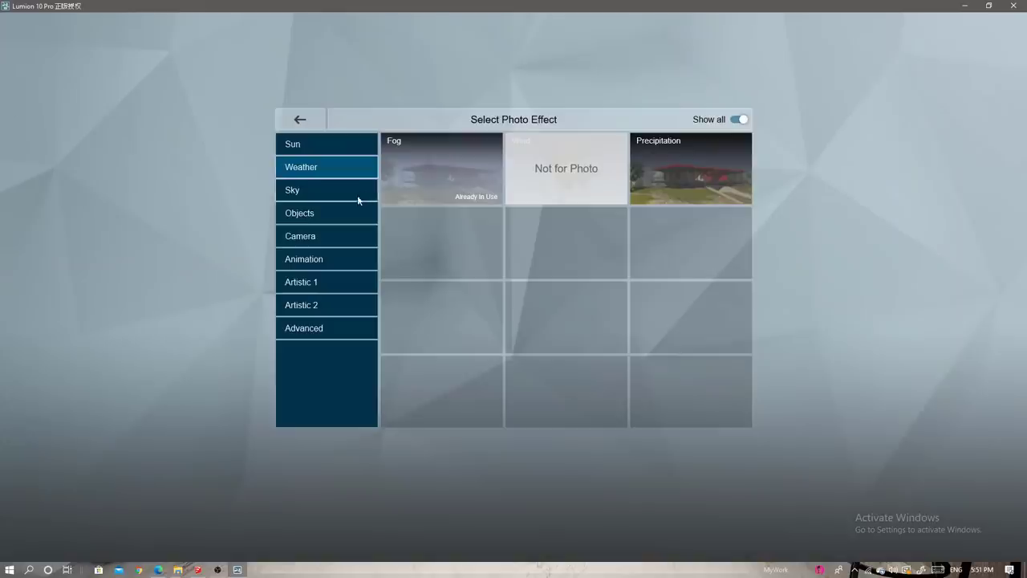
click(328, 265)
click(326, 282)
click(566, 168)
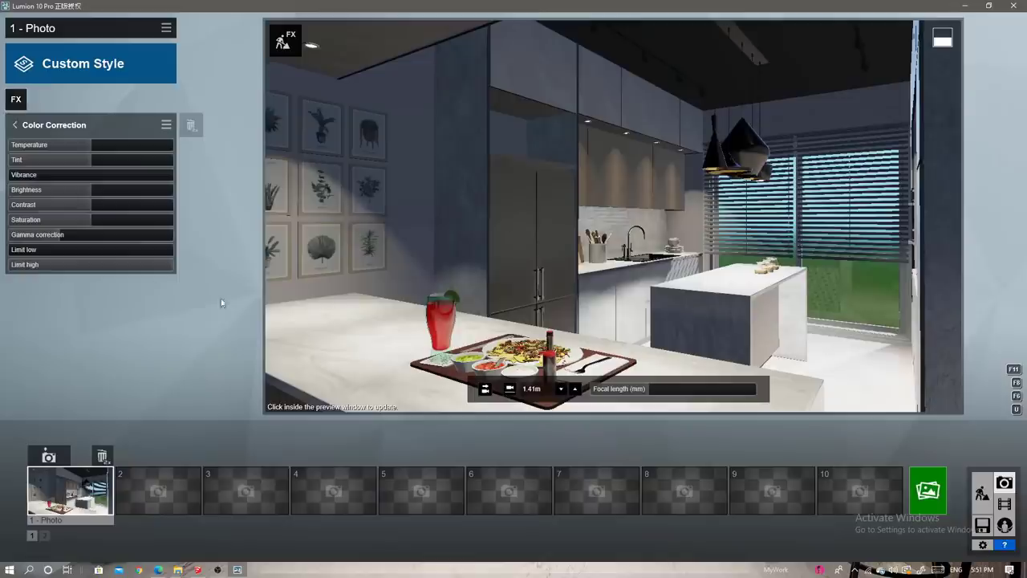
mouse_move(119, 191)
mouse_down()
mouse_move(140, 185)
mouse_move(127, 191)
mouse_up()
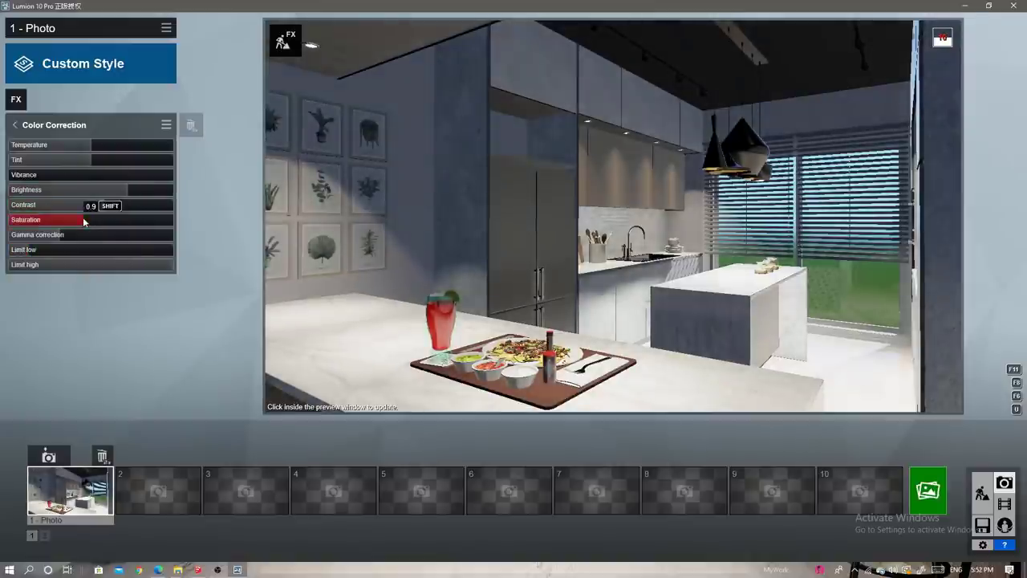
Add Vignette and Sharpen effects to the photo.
click(56, 126)
click(20, 102)
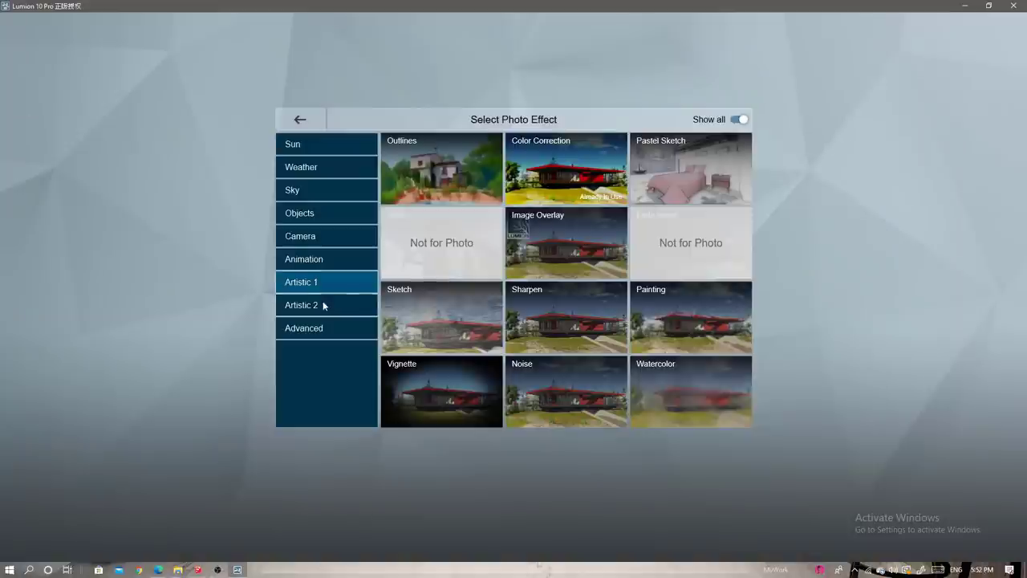
click(441, 391)
click(56, 124)
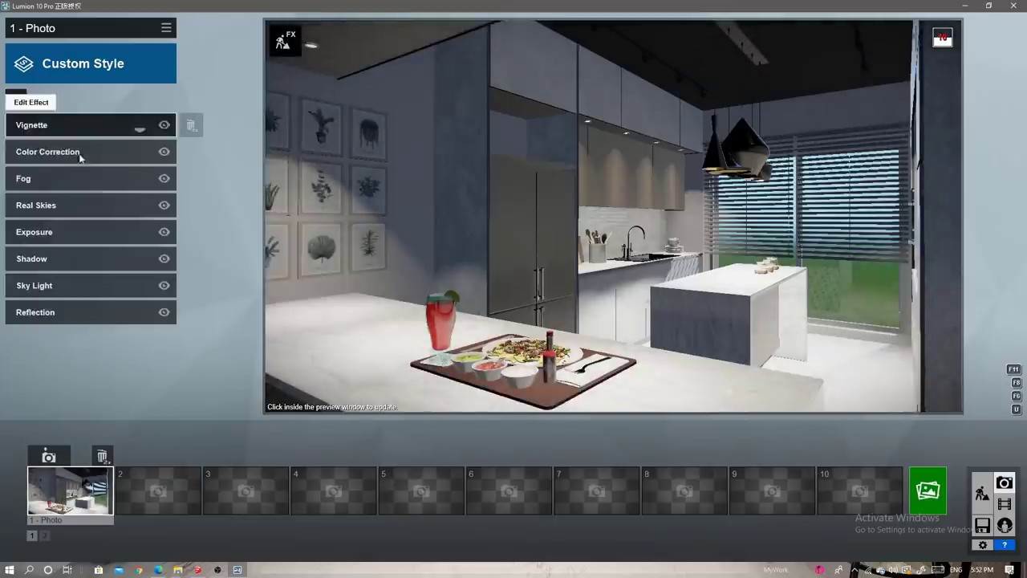
click(16, 97)
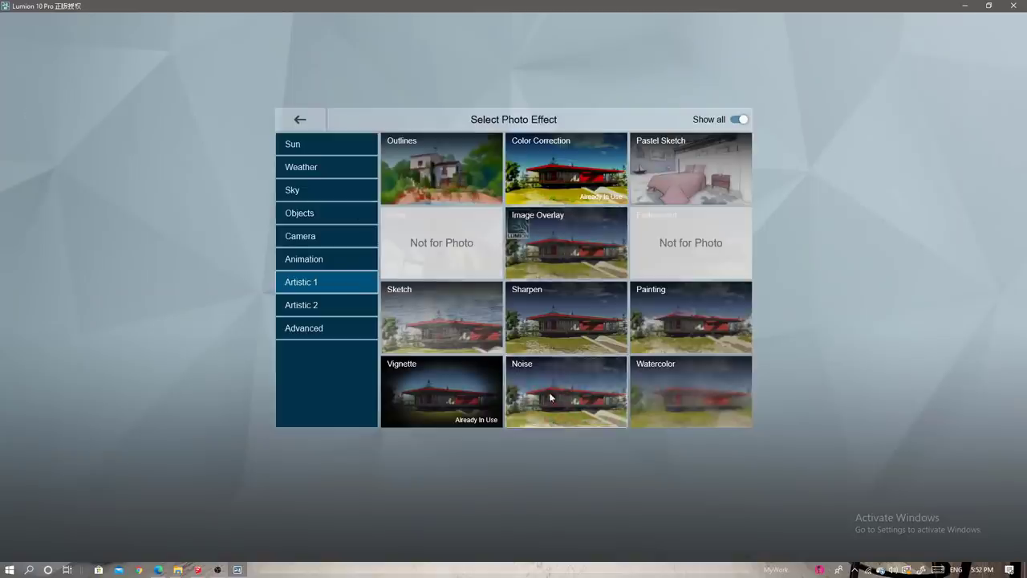
click(555, 308)
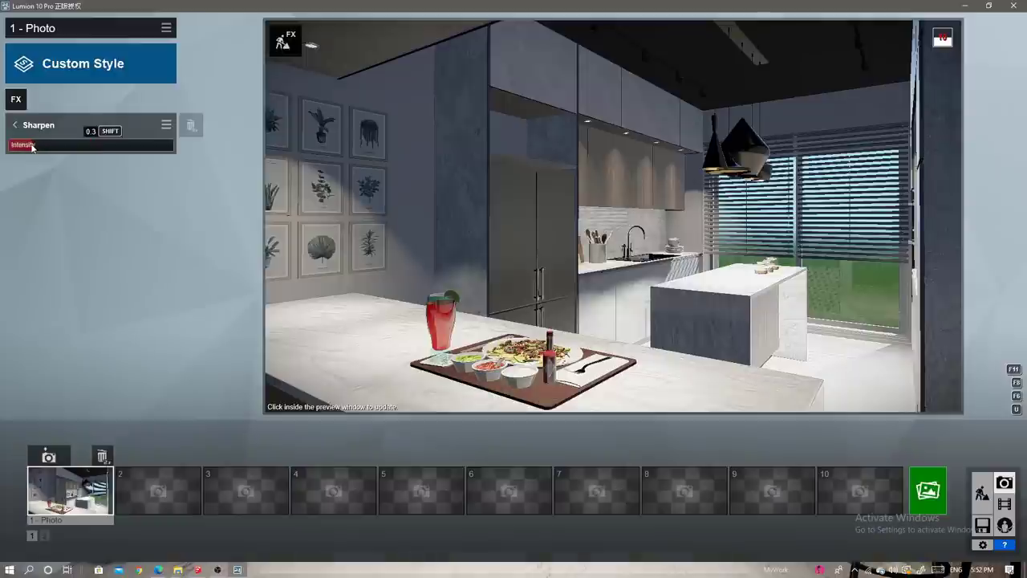
click(49, 125)
Add a Lens Flare effect from the camera effects.
click(16, 99)
click(340, 305)
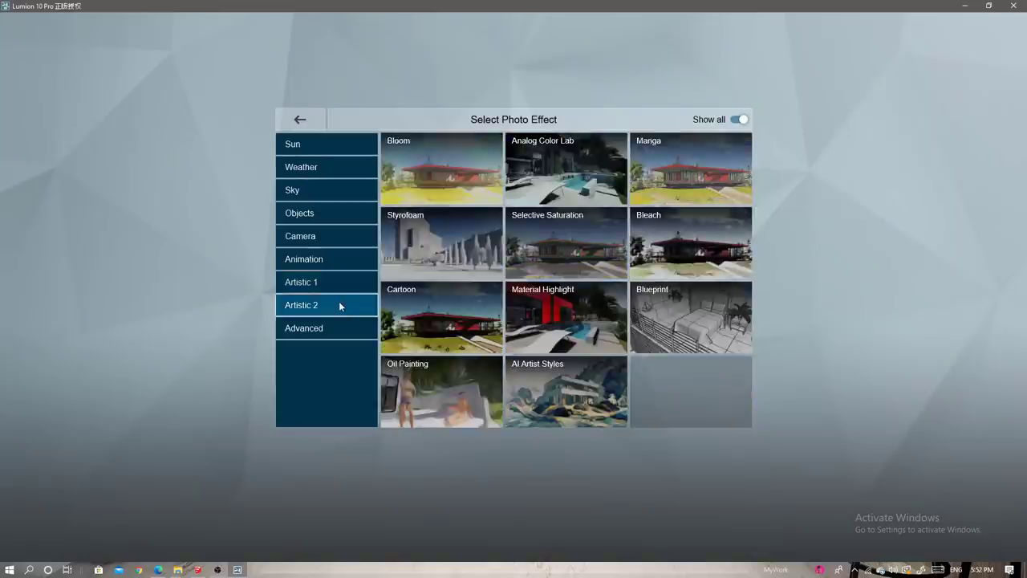
click(321, 238)
click(402, 297)
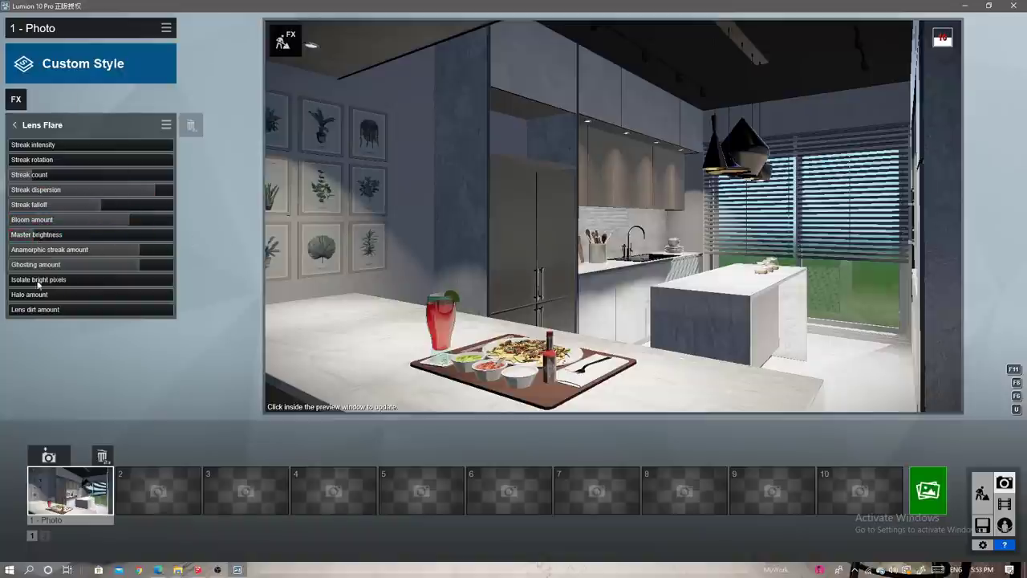
click(14, 124)
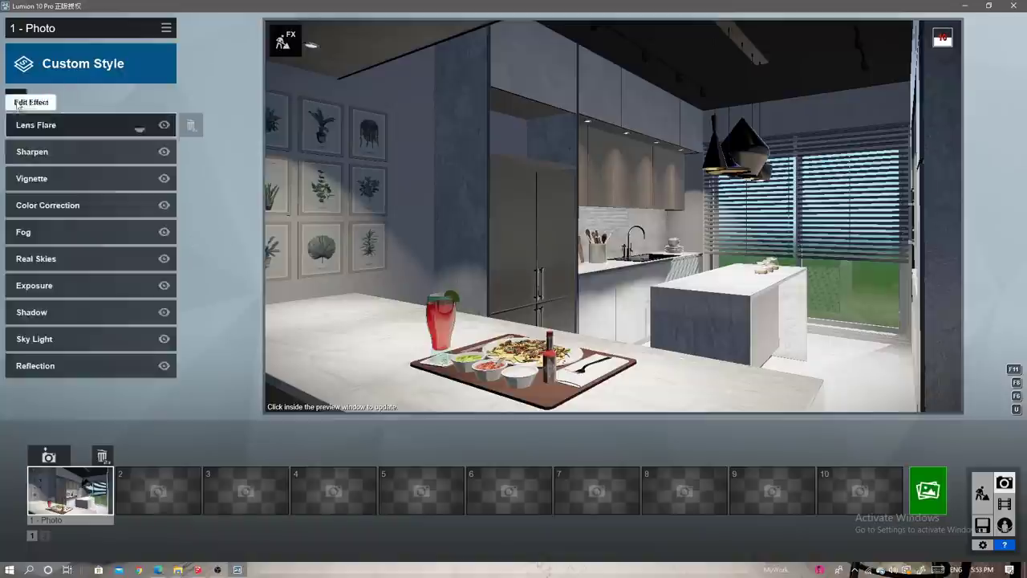
Add a Bloom effect with amount 0.3.
click(15, 98)
click(301, 282)
click(301, 305)
click(411, 176)
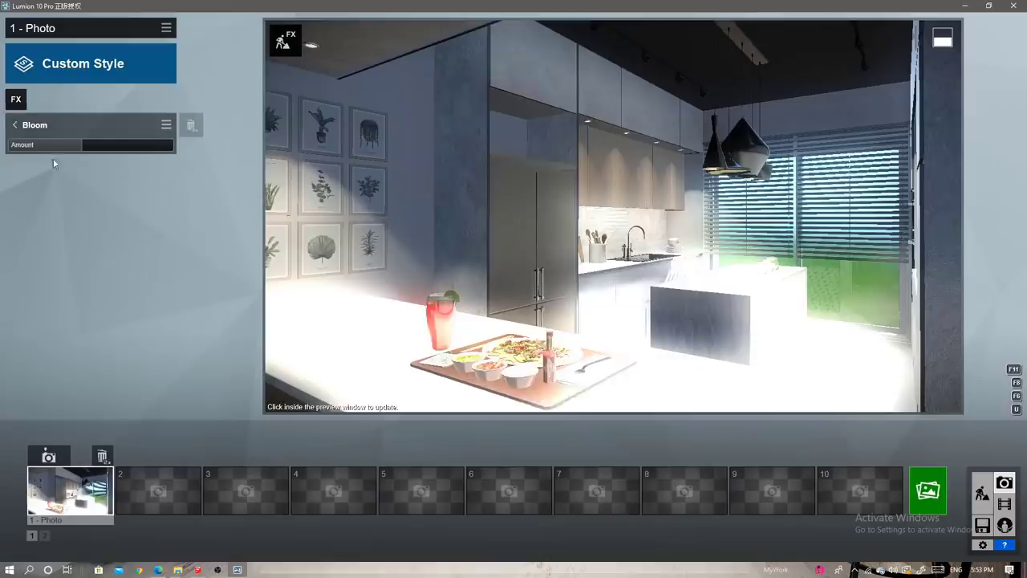
click(50, 146)
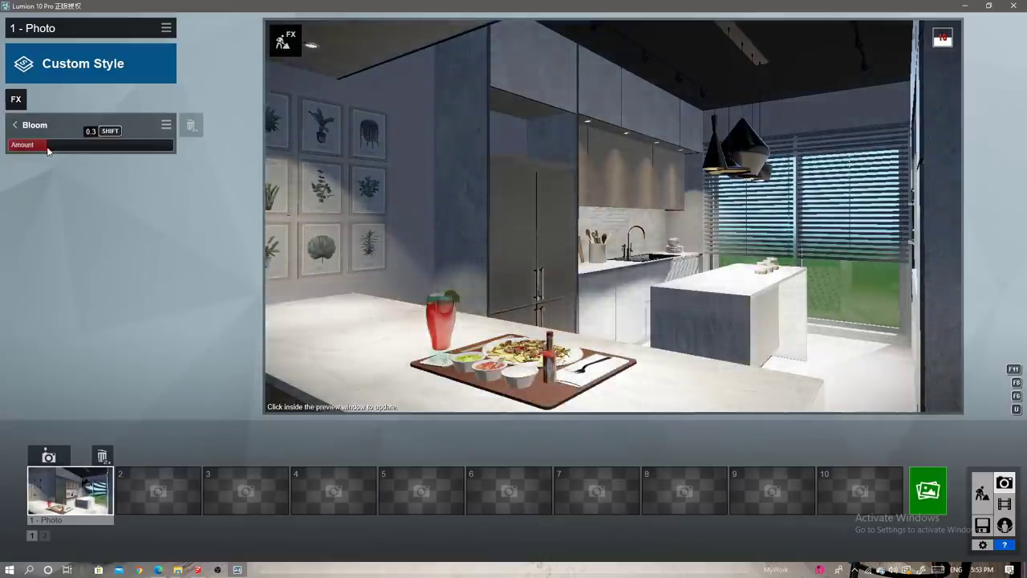
click(14, 124)
Render Photo 1 at 1920x1080 as a JPG into a new 'Lumion' folder in Pictures > Kitchen.
click(927, 489)
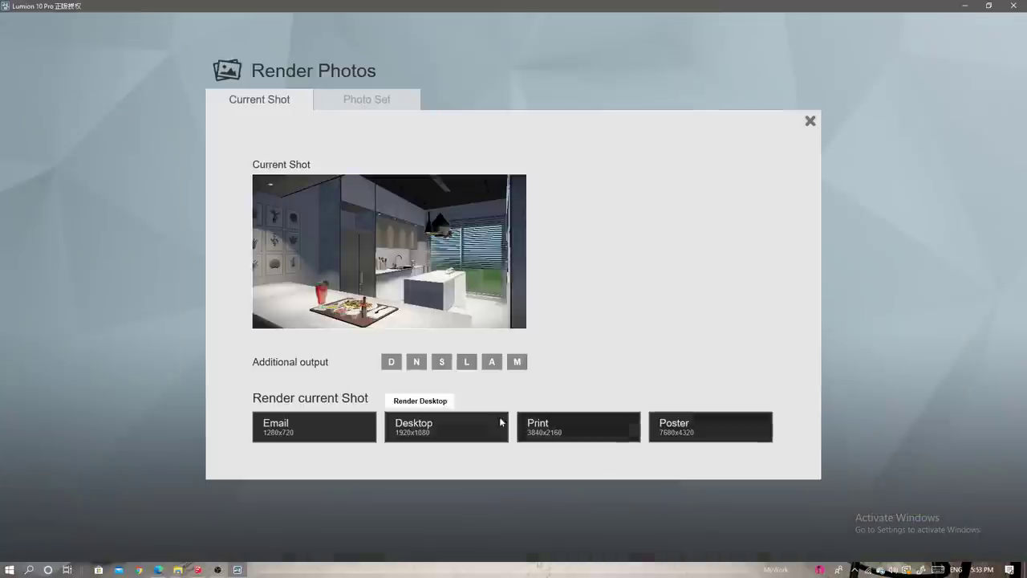
click(499, 416)
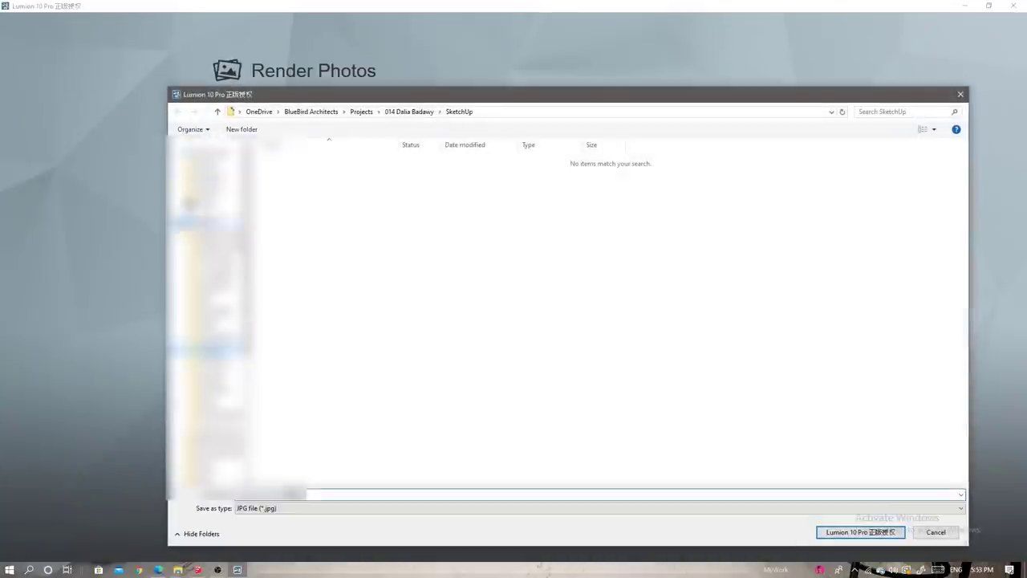
click(205, 265)
double_click(418, 177)
right_click(367, 210)
click(393, 344)
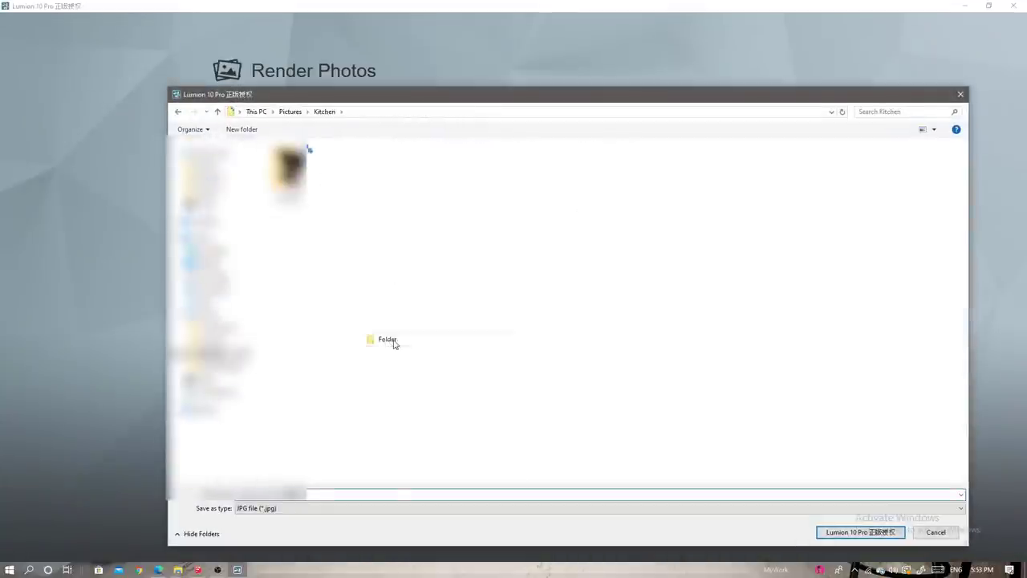
text(L)
key(Return)
key(Return)
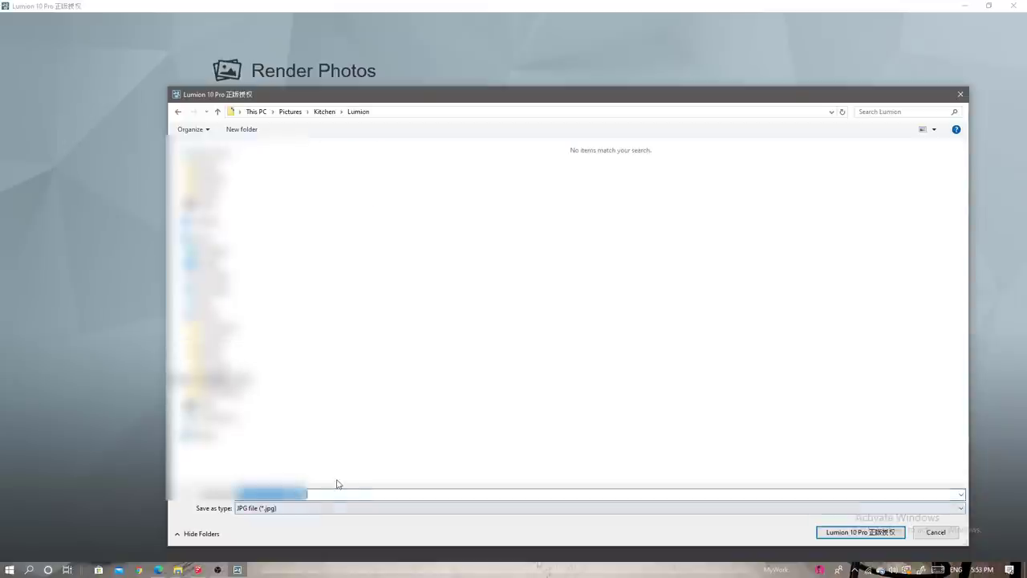
key(Return)
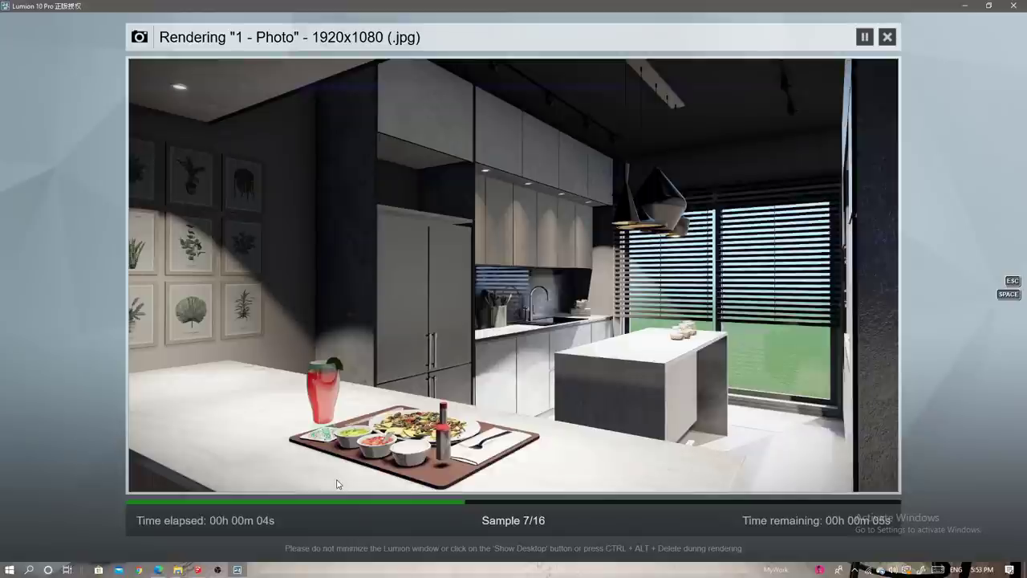
Close the finished render and add a Hyperlight effect from the Advanced category.
click(843, 475)
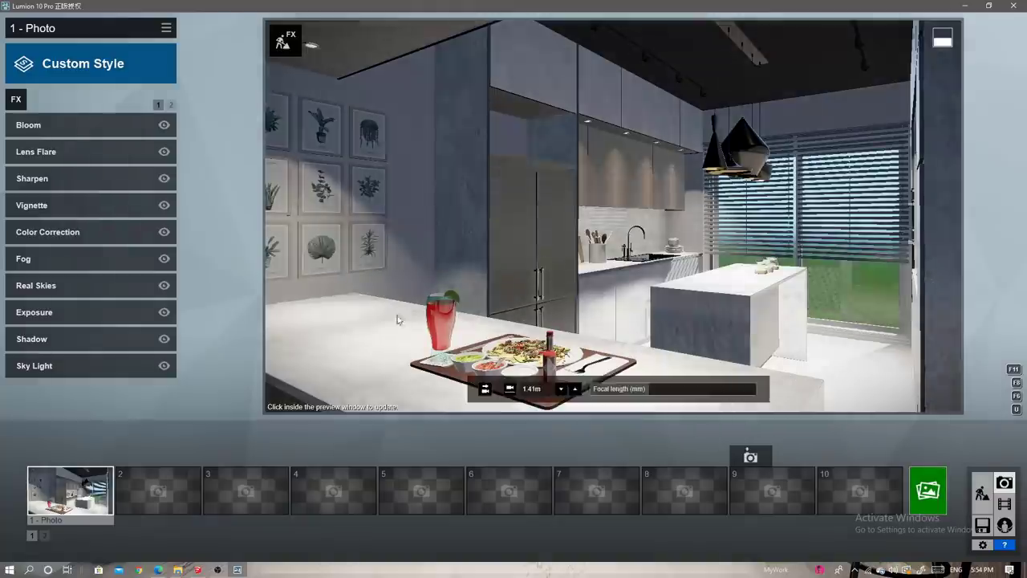
click(18, 99)
click(308, 146)
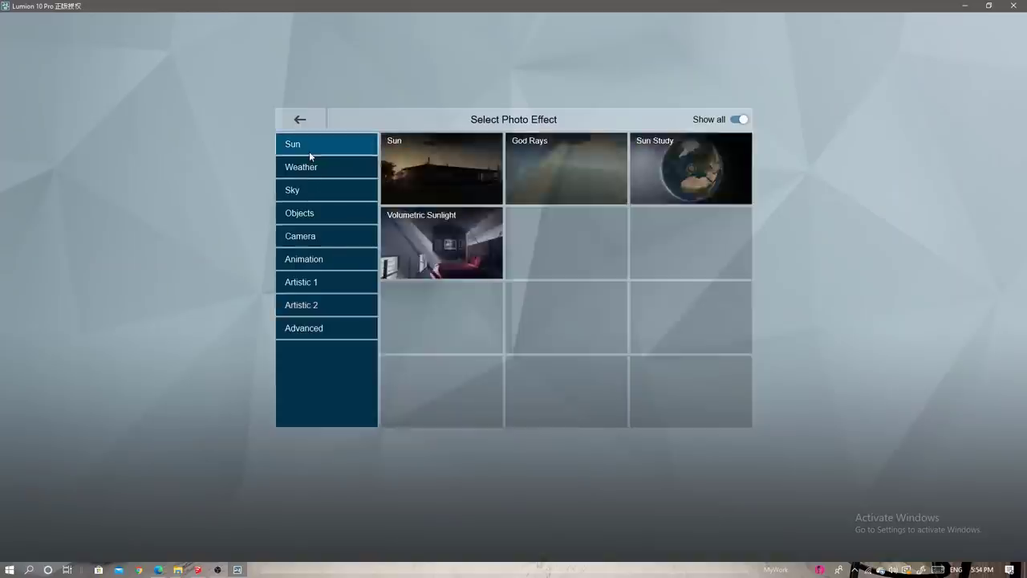
click(308, 167)
click(309, 190)
click(309, 327)
click(684, 237)
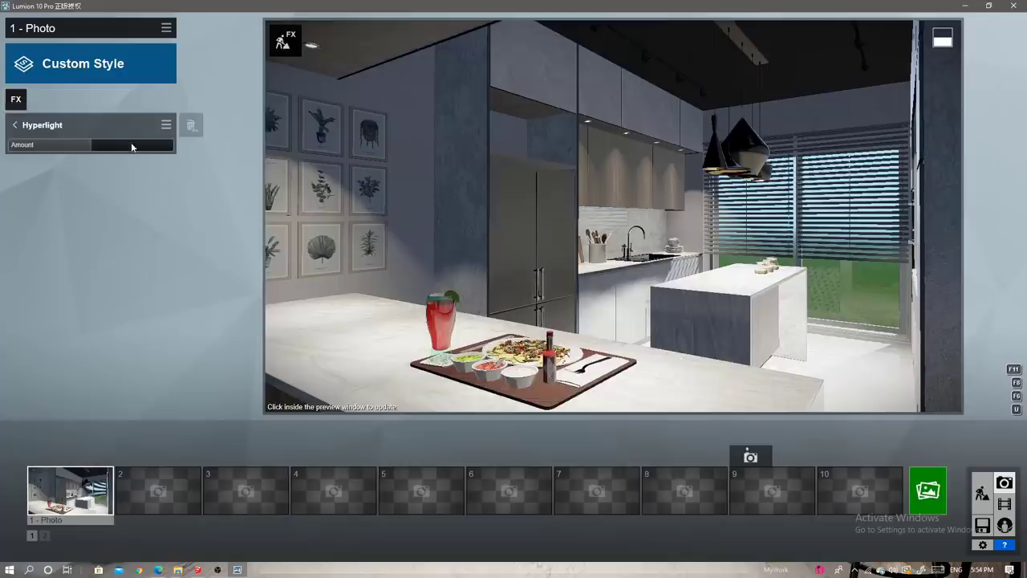
click(13, 125)
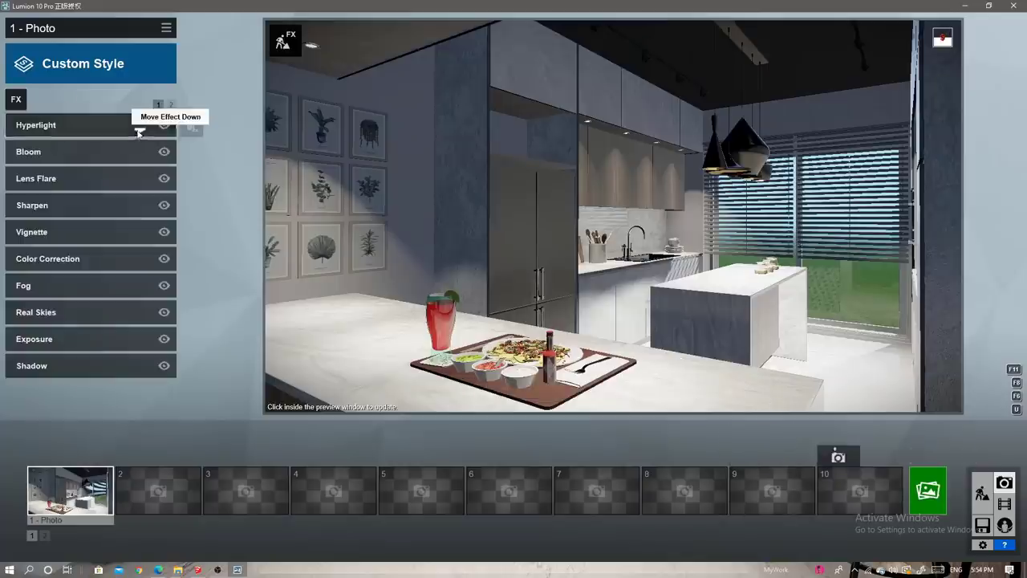
Move Hyperlight down the effect stack to below Fog and Real Skies.
click(140, 129)
click(140, 151)
click(140, 185)
click(141, 211)
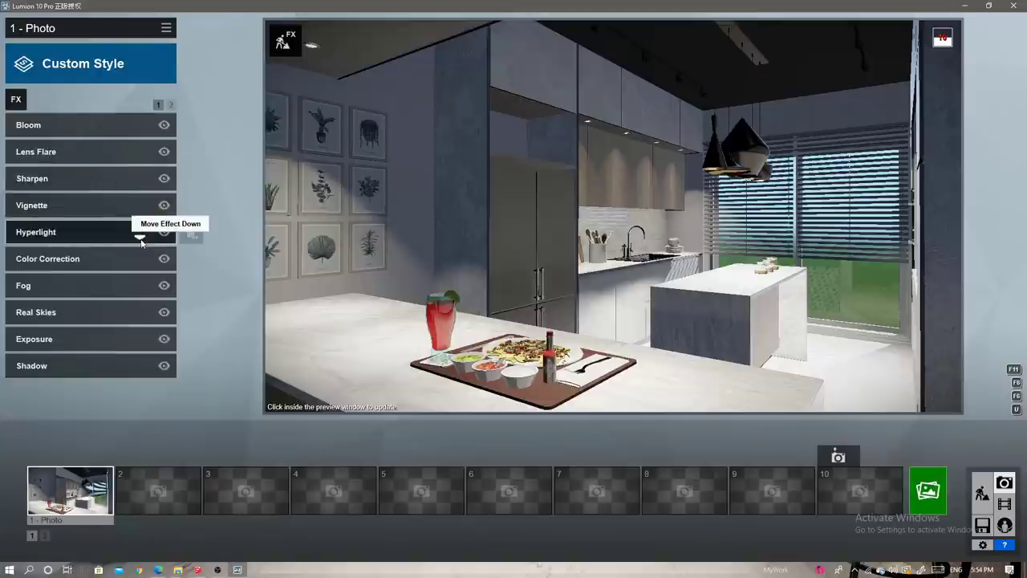
click(139, 265)
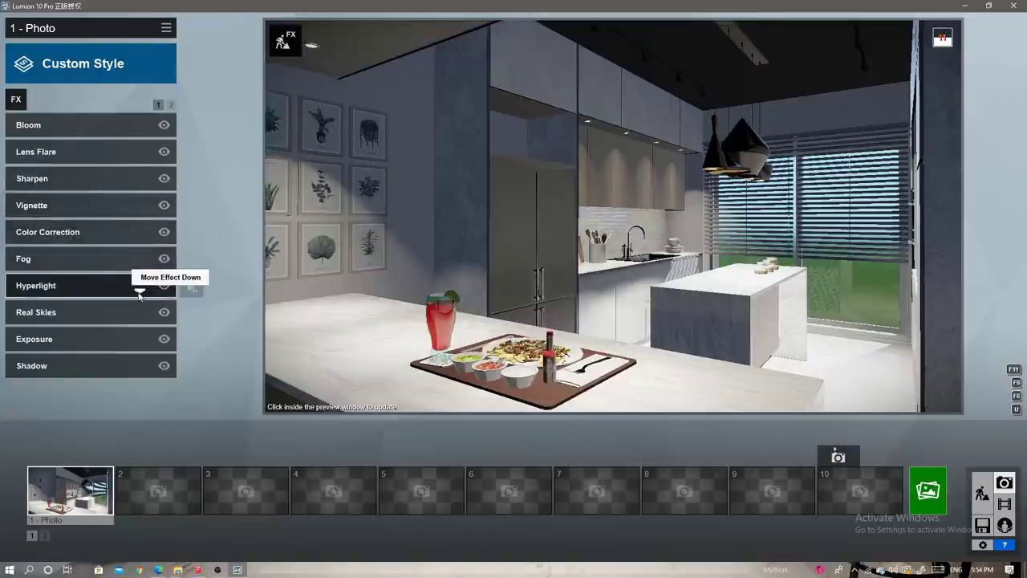
click(140, 294)
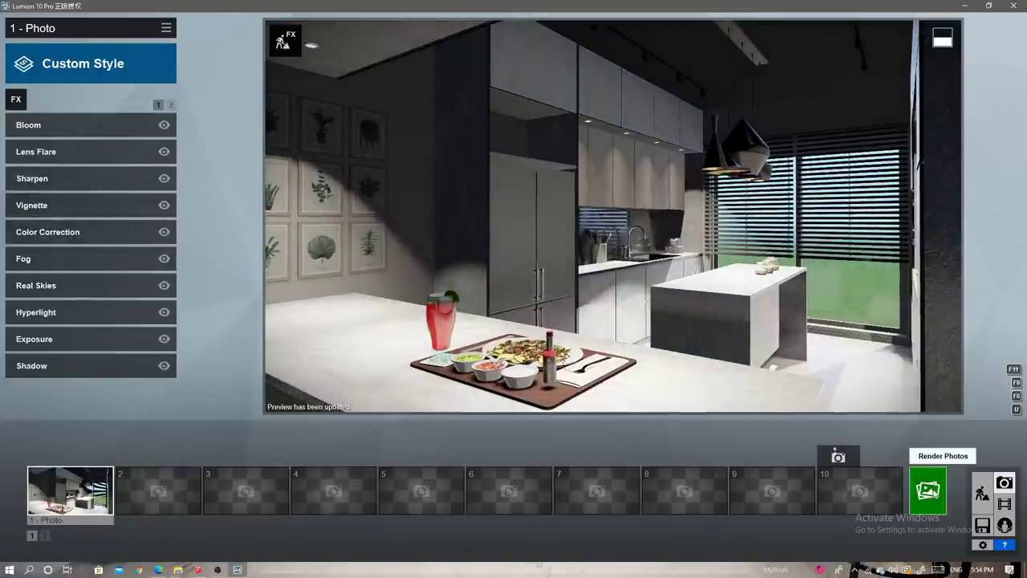
click(927, 490)
Render Photo 1 with Hyperlight to a 1920x1080 JPG and close the finished render.
click(423, 425)
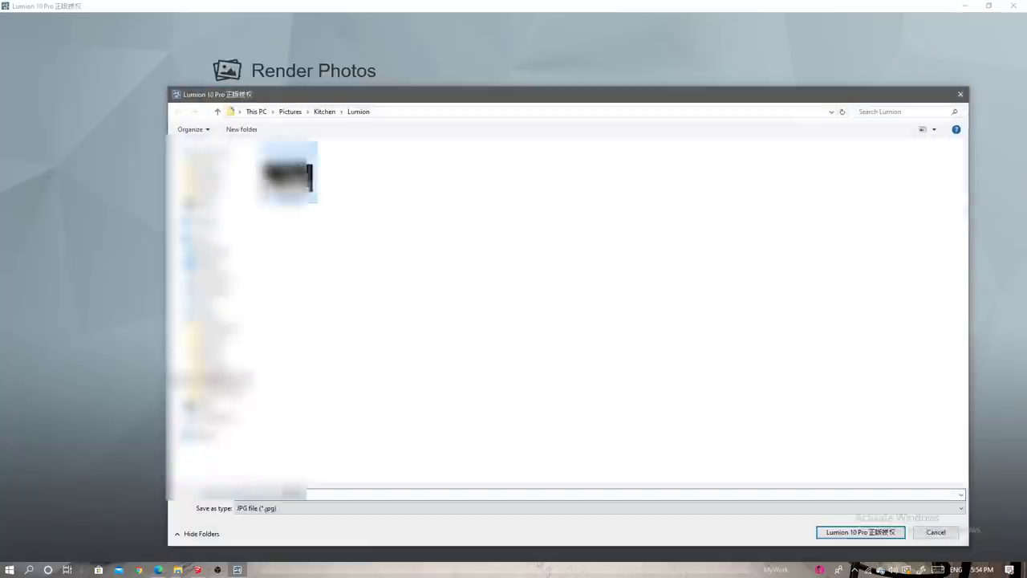
key(Return)
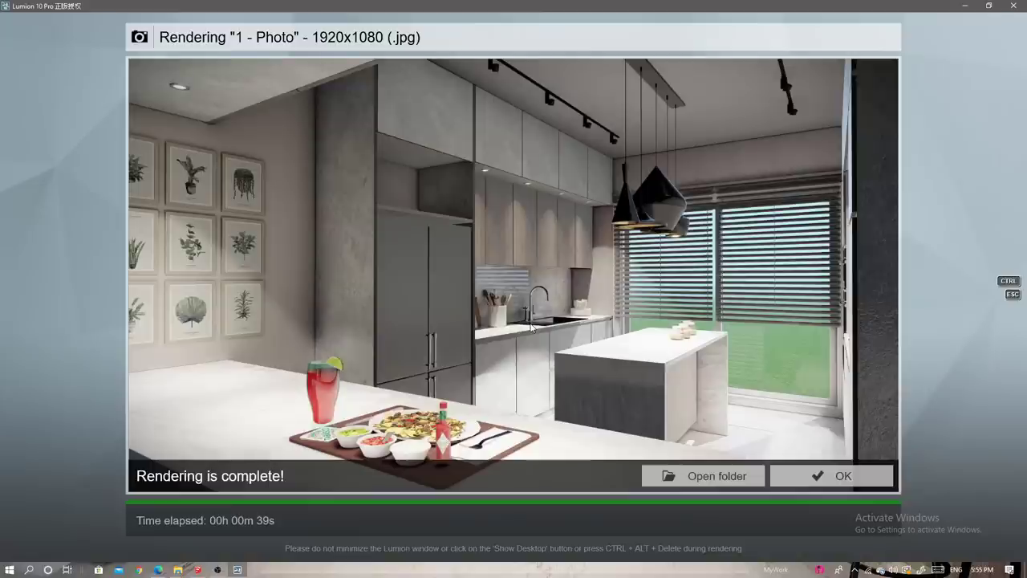
click(842, 484)
Set the island pendant lights to about 26.9 and the four cabinet spotlights to about 36.8 brightness.
click(982, 491)
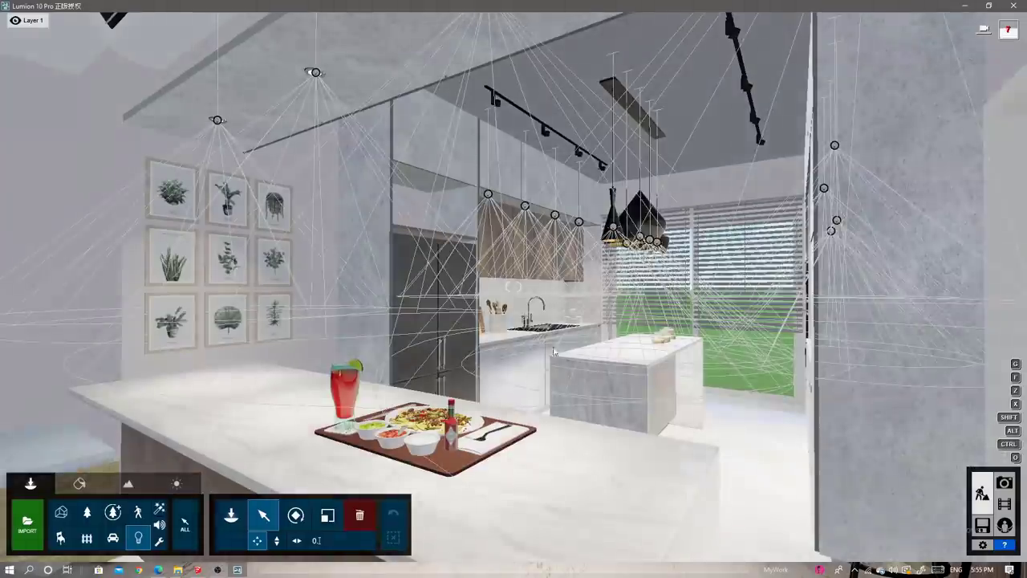
click(606, 209)
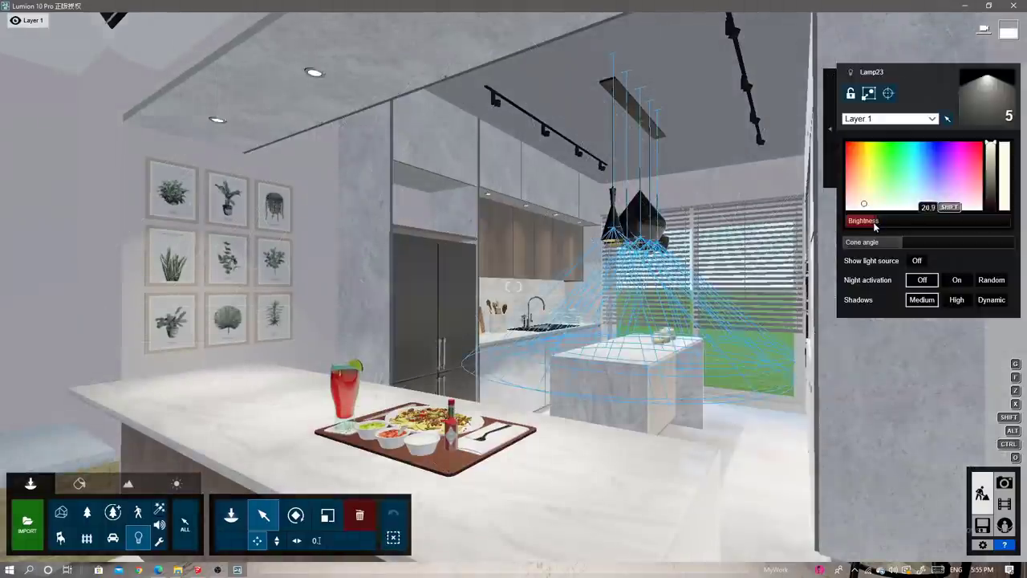
scroll(358, 195, down, 5)
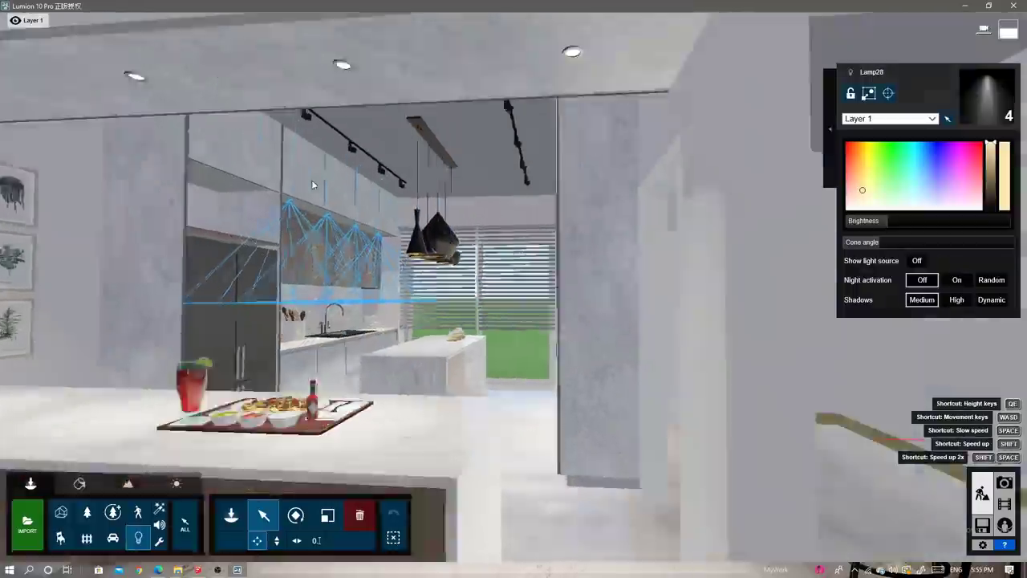
ctrl+drag(360, 195, 561, 233)
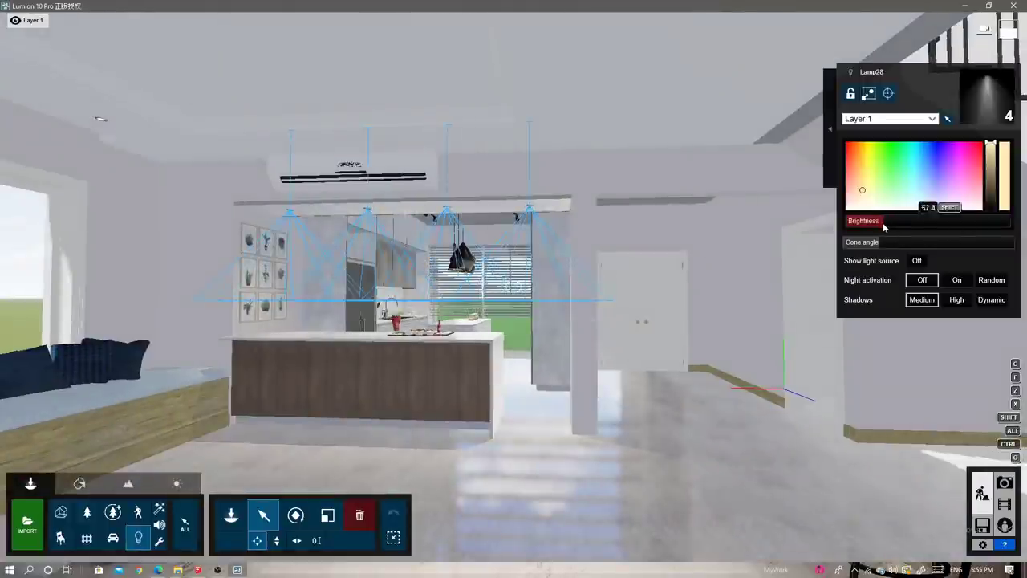
scroll(434, 158, up, 5)
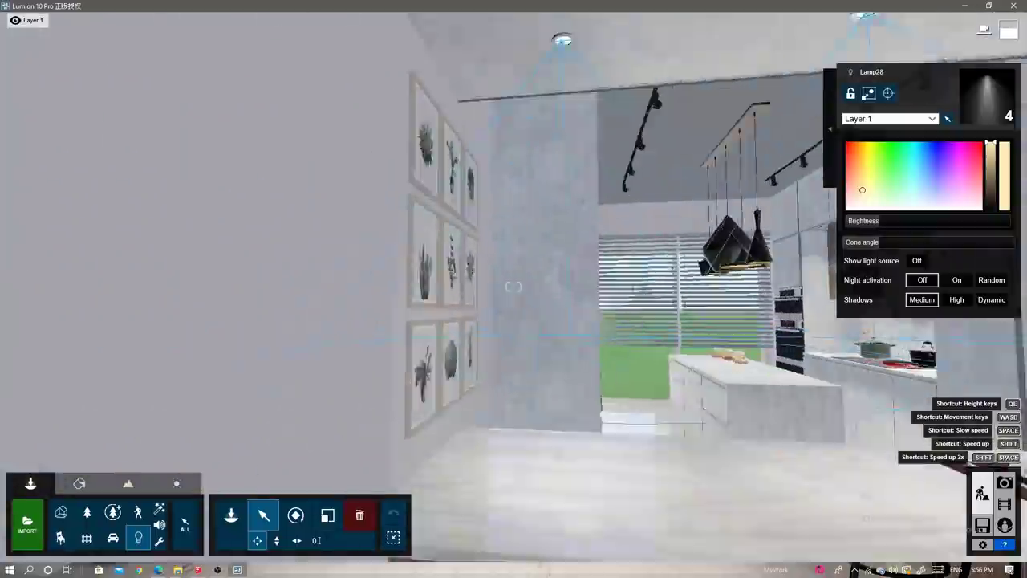
scroll(597, 190, down, 3)
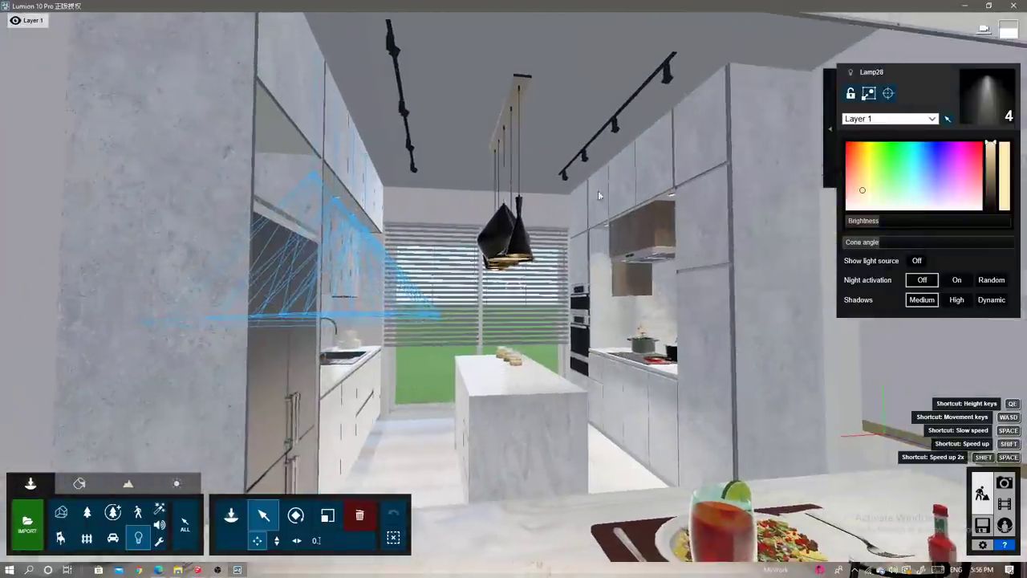
click(880, 228)
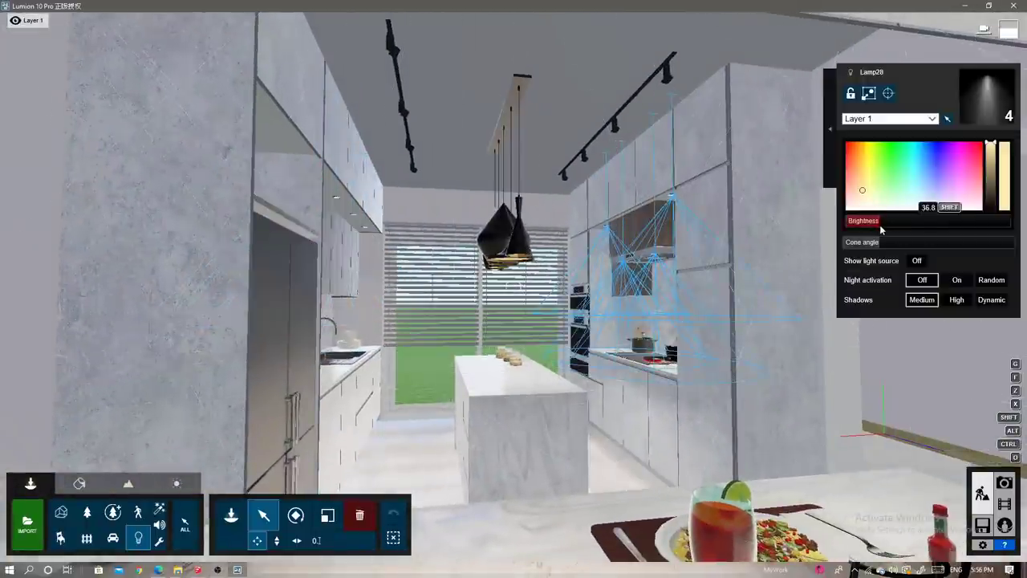
right_drag(880, 228, 689, 305)
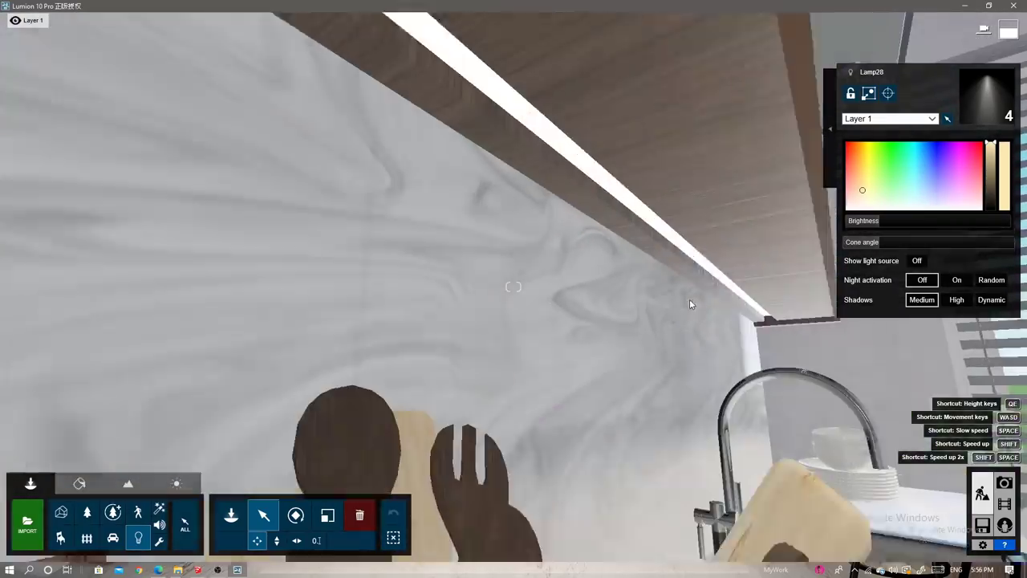
Place an Area Lights Line Light under the wall cabinet above the sink.
click(231, 514)
click(91, 96)
click(66, 150)
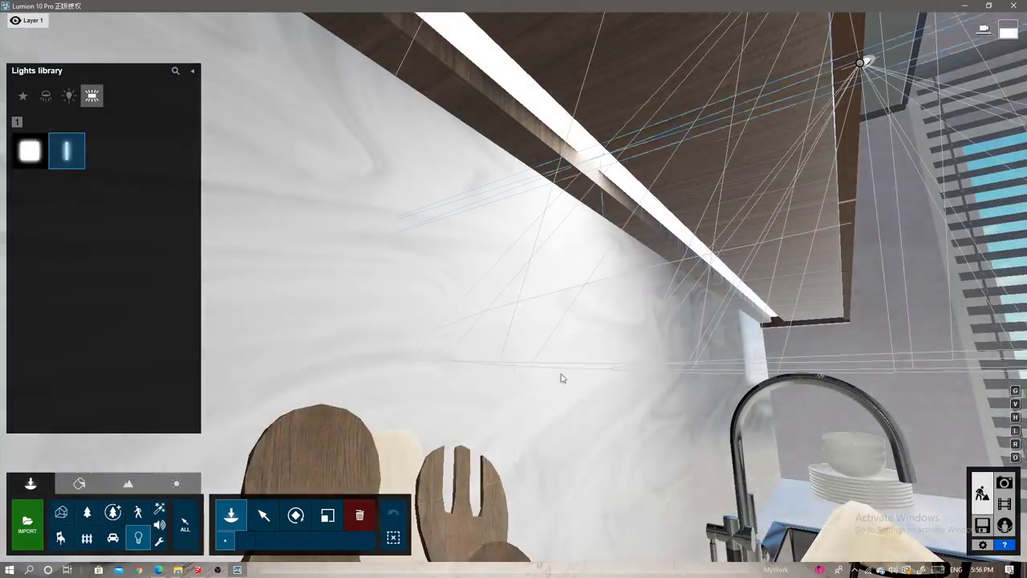
click(561, 378)
click(263, 514)
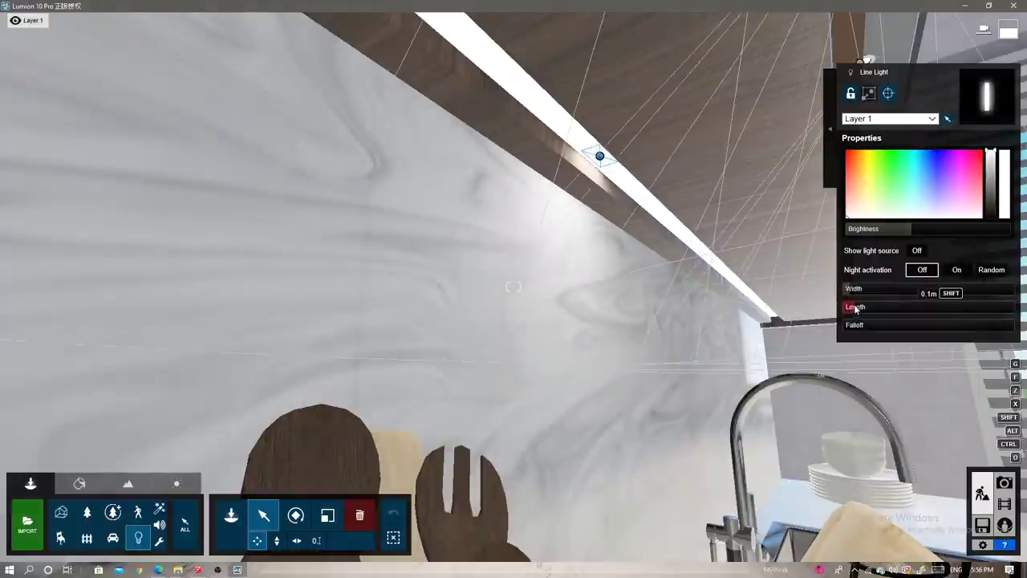
Stretch the line light to 2.5 m and position it under the cabinet.
drag(855, 307, 921, 307)
right_drag(921, 307, 648, 277)
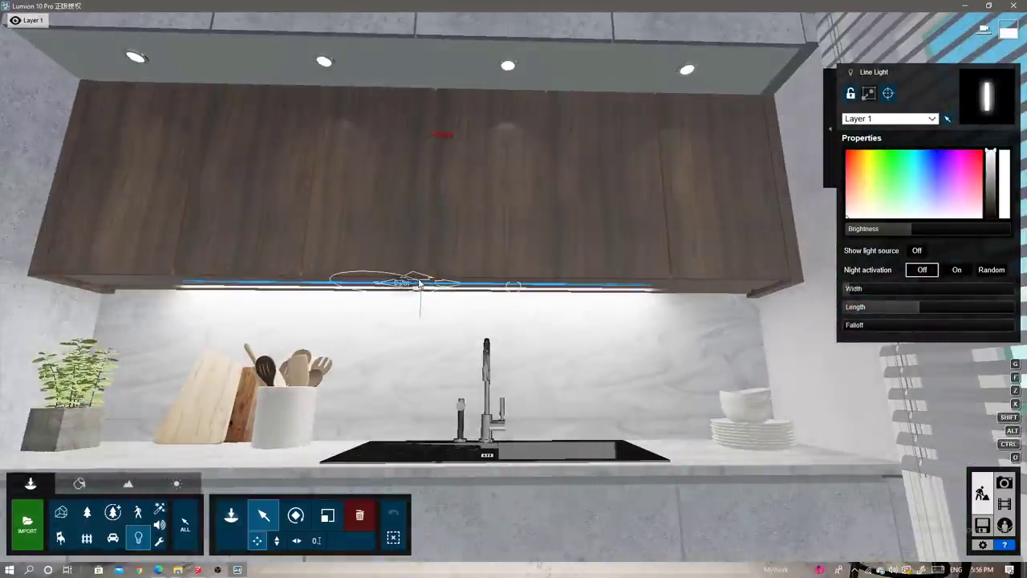
drag(919, 309, 933, 312)
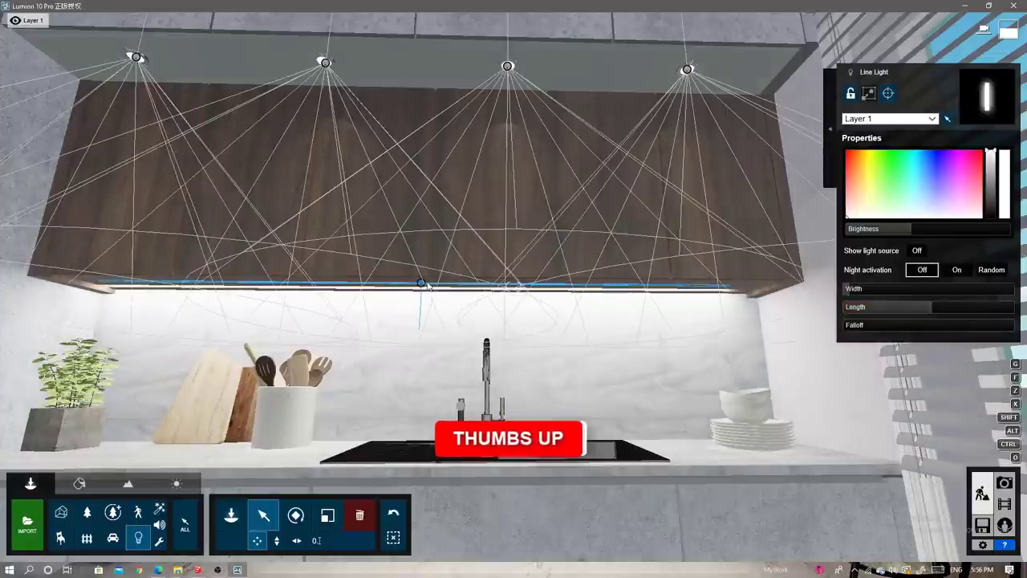
key(alt+shift)
drag(430, 291, 425, 286)
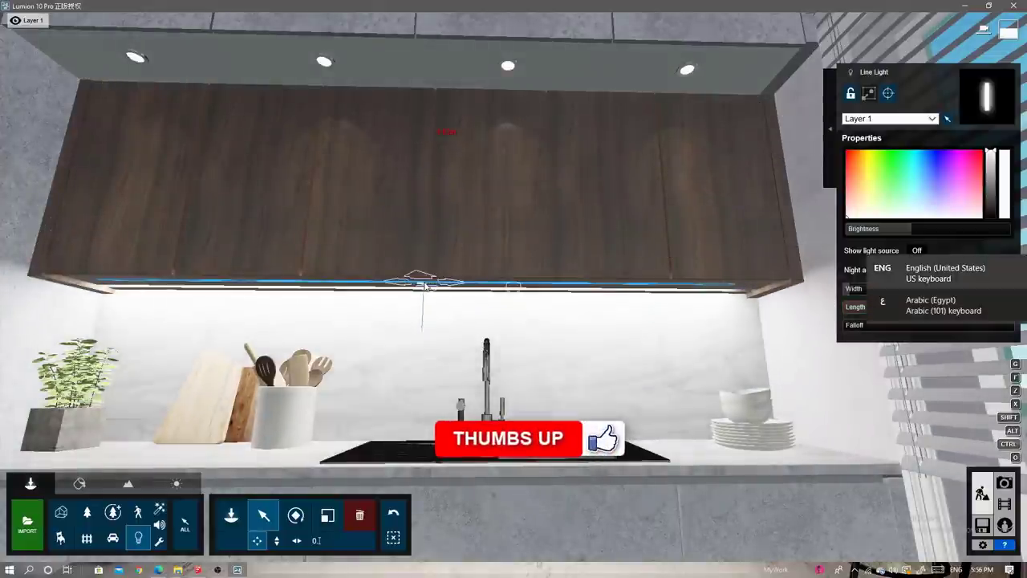
Lower the line light's brightness, soften its falloff and tint it warm yellow.
drag(911, 228, 887, 240)
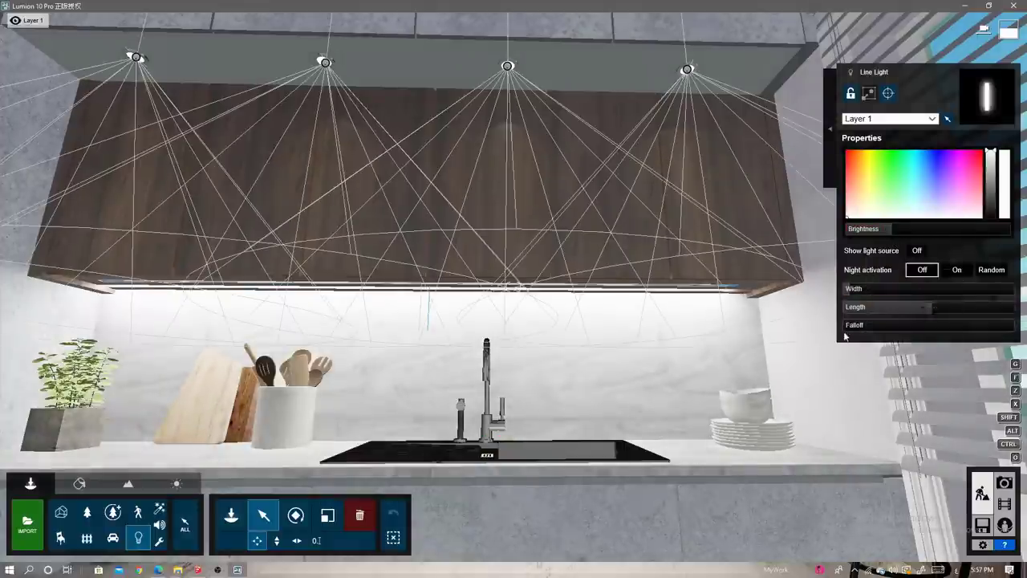
drag(885, 325, 888, 325)
click(862, 199)
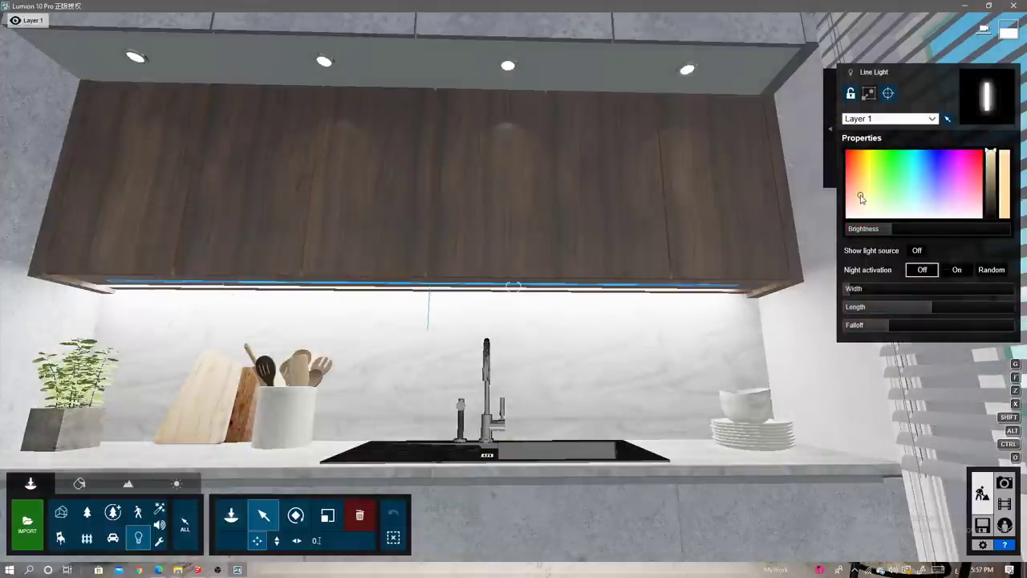
mouse_move(893, 232)
right_down()
mouse_move(722, 241)
mouse_move(590, 276)
right_up()
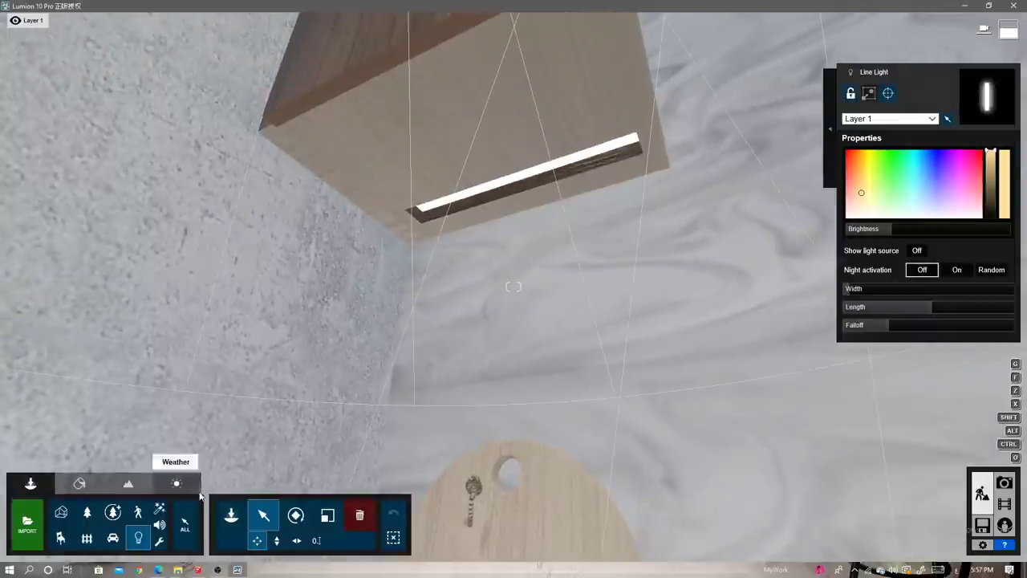
Add a wider, shorter Line Light under the cabinet beside the range hood.
click(138, 537)
click(511, 179)
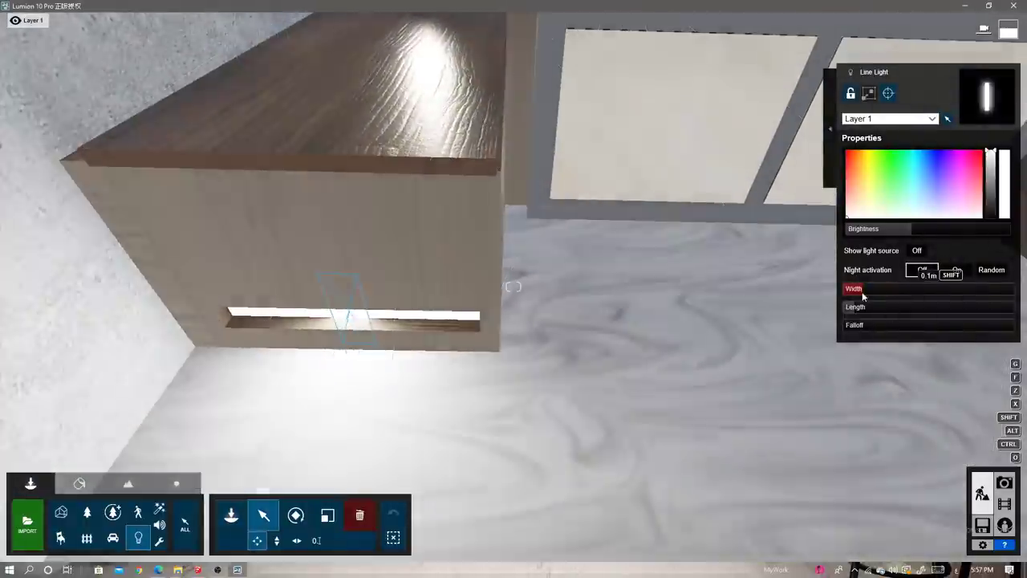
drag(864, 297, 872, 304)
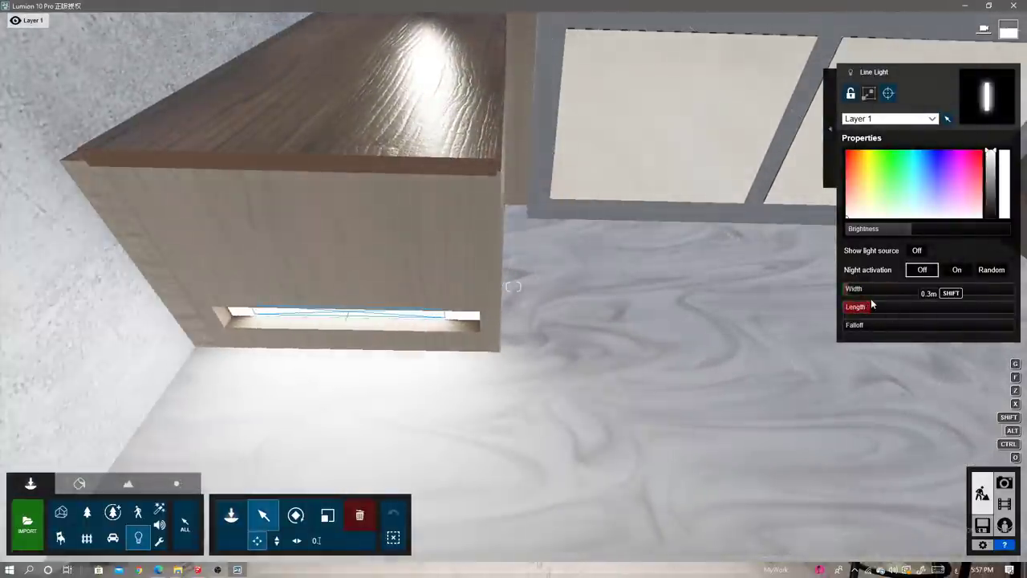
mouse_move(350, 315)
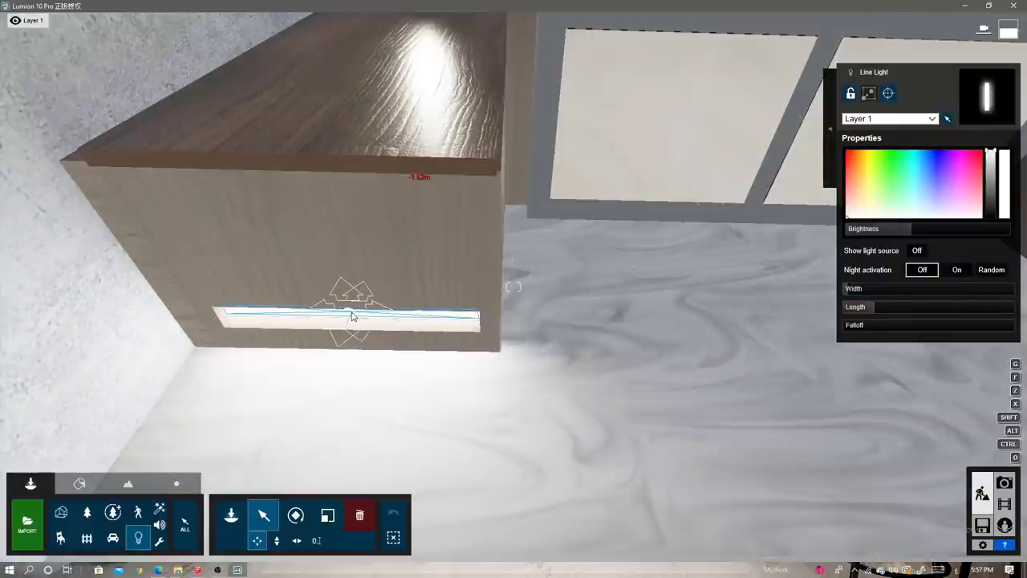
click(873, 309)
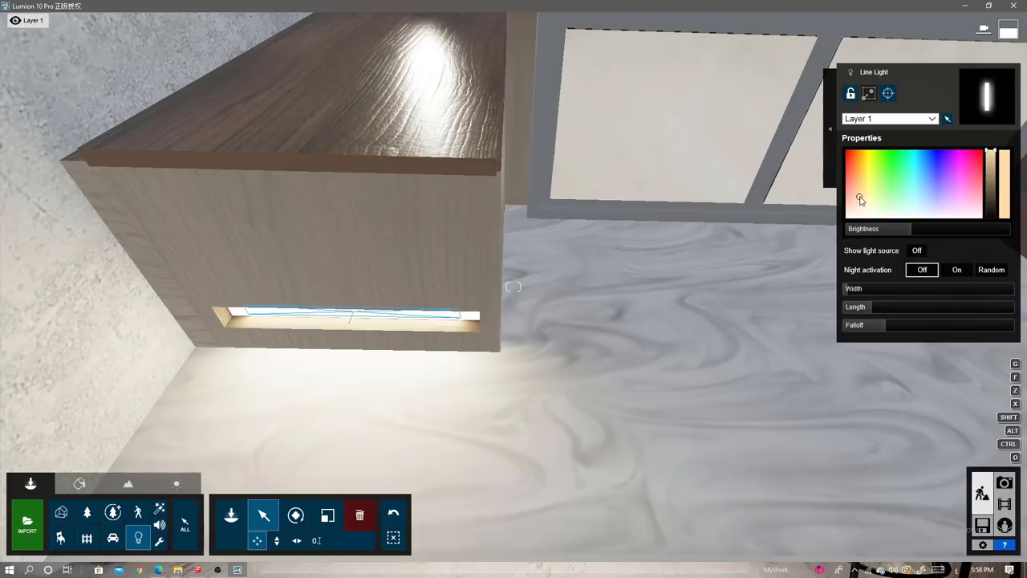
right_drag(898, 230, 803, 161)
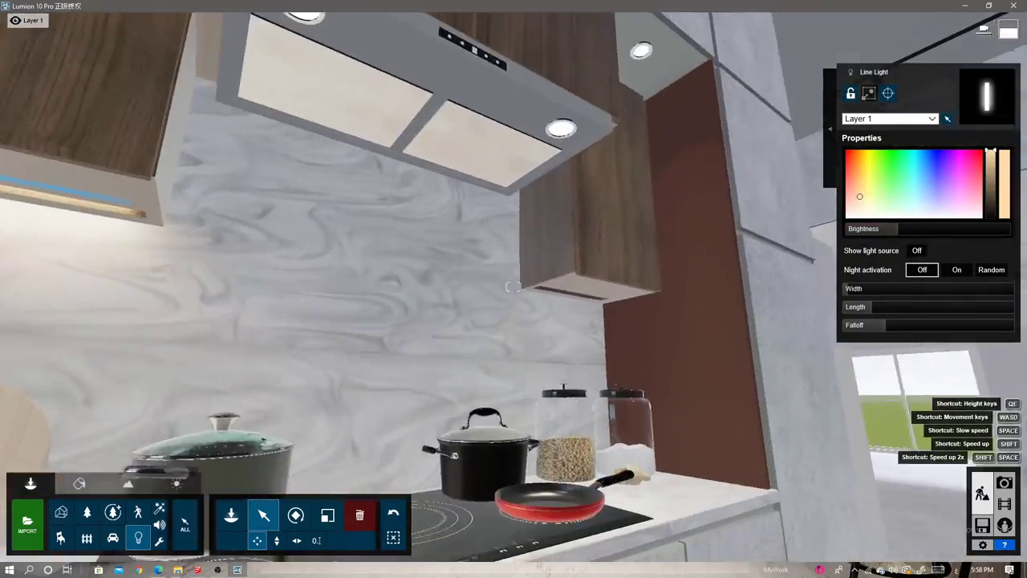
right_drag(513, 287, 559, 269)
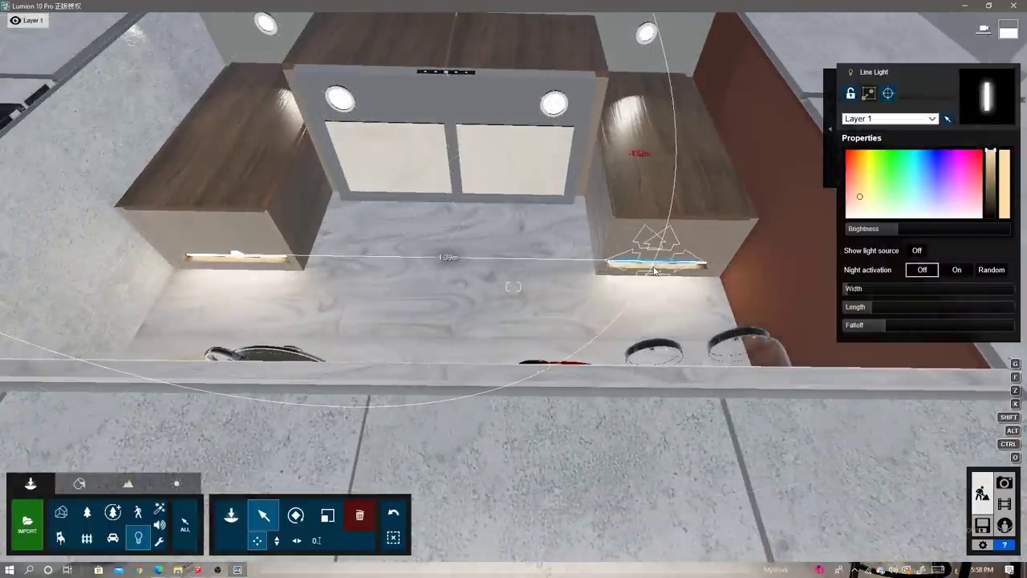
drag(653, 272, 657, 271)
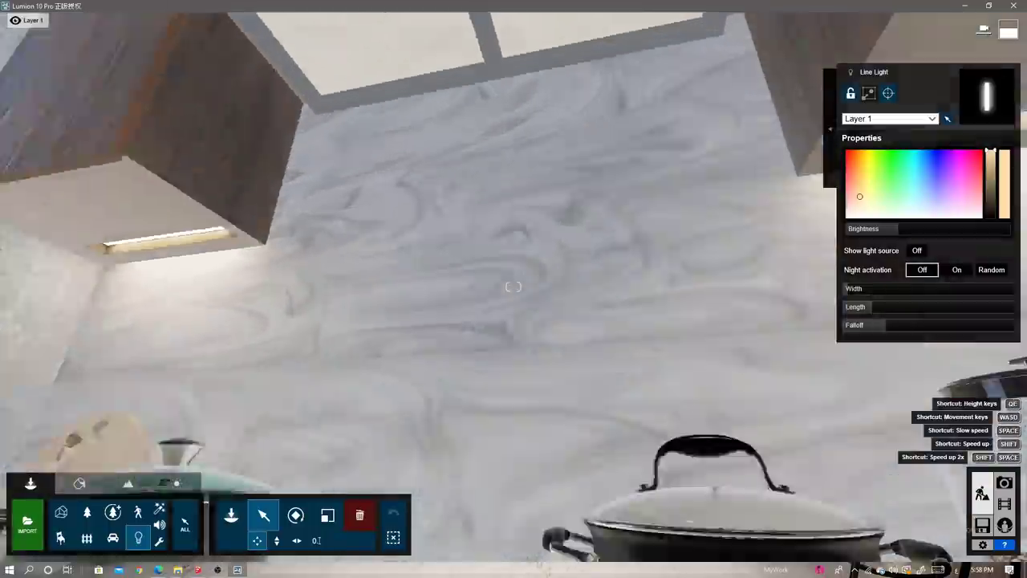
Select the line light under the sink cabinet, viewing down the kitchen.
right_drag(632, 258, 767, 97)
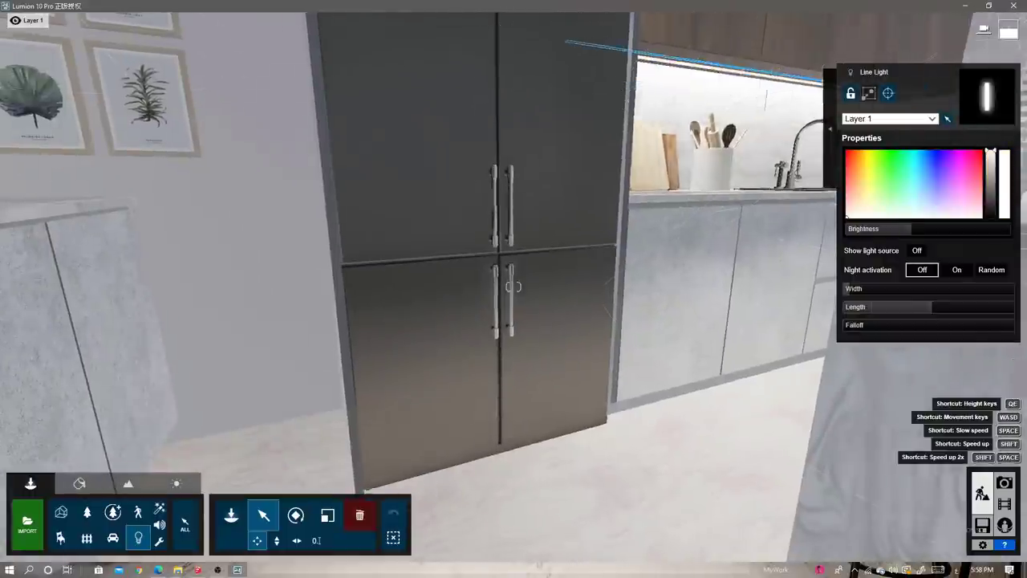
right_drag(449, 240, 622, 153)
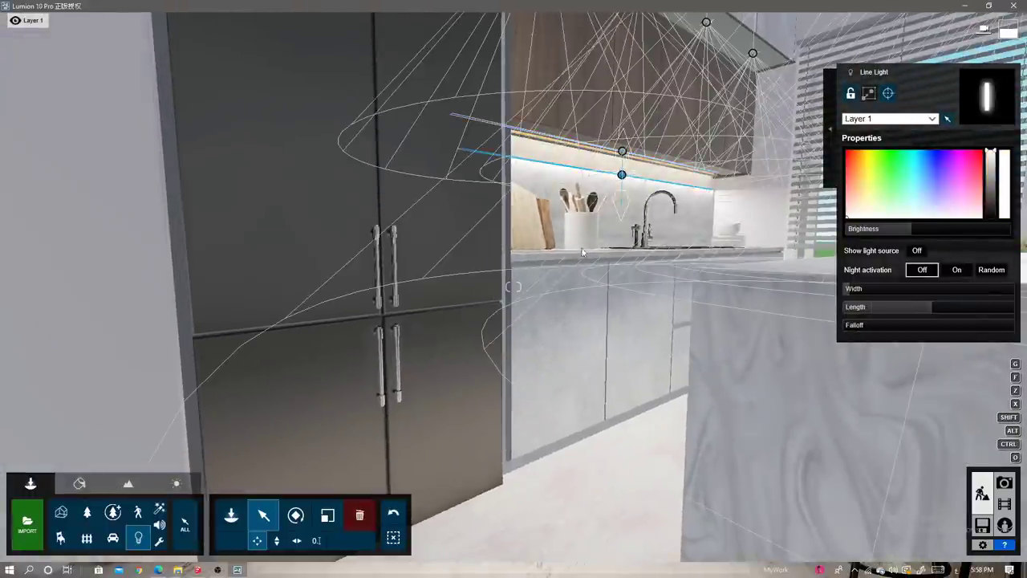
click(360, 514)
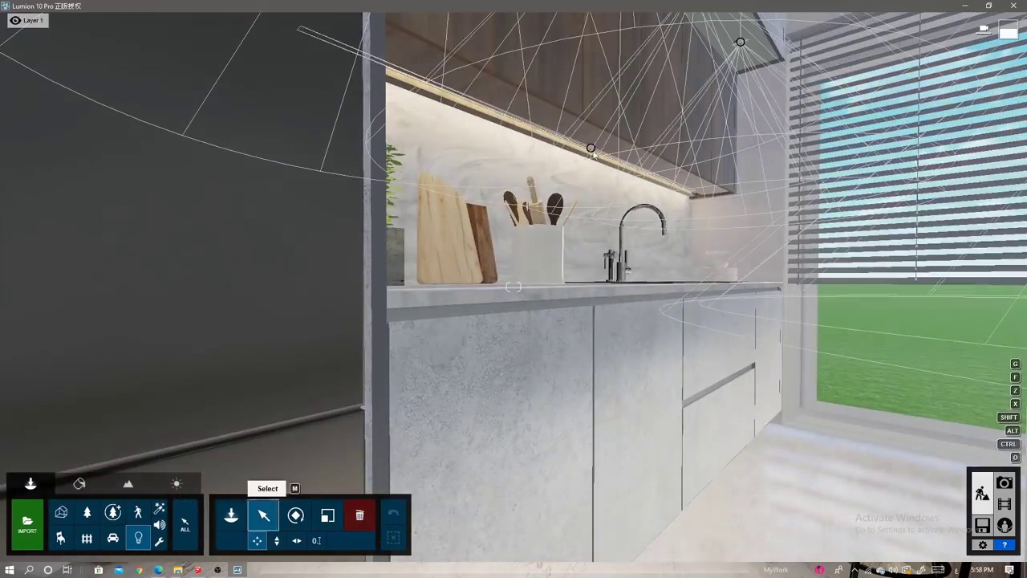
click(592, 152)
right_drag(901, 226, 939, 228)
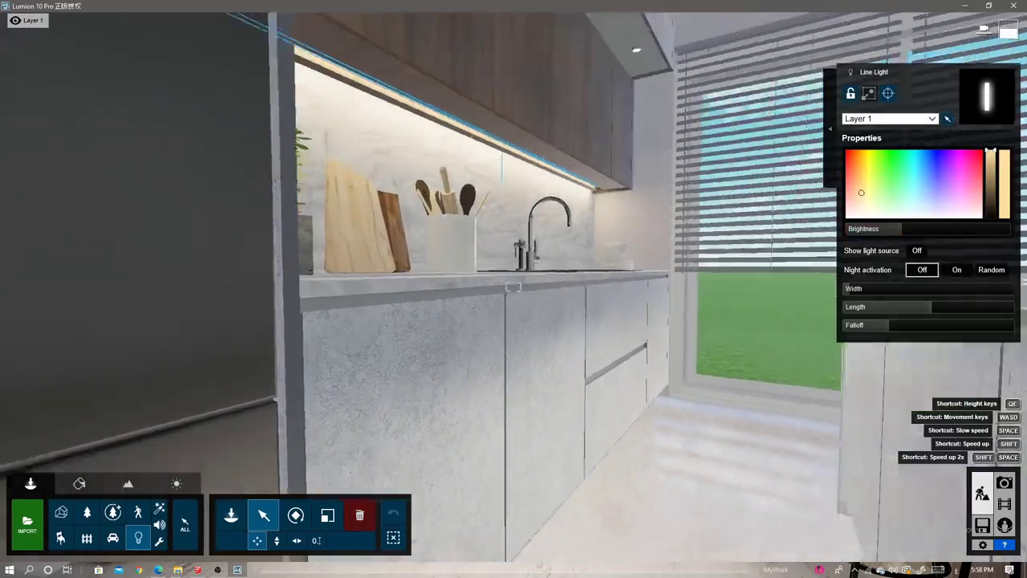
right_drag(514, 286, 513, 287)
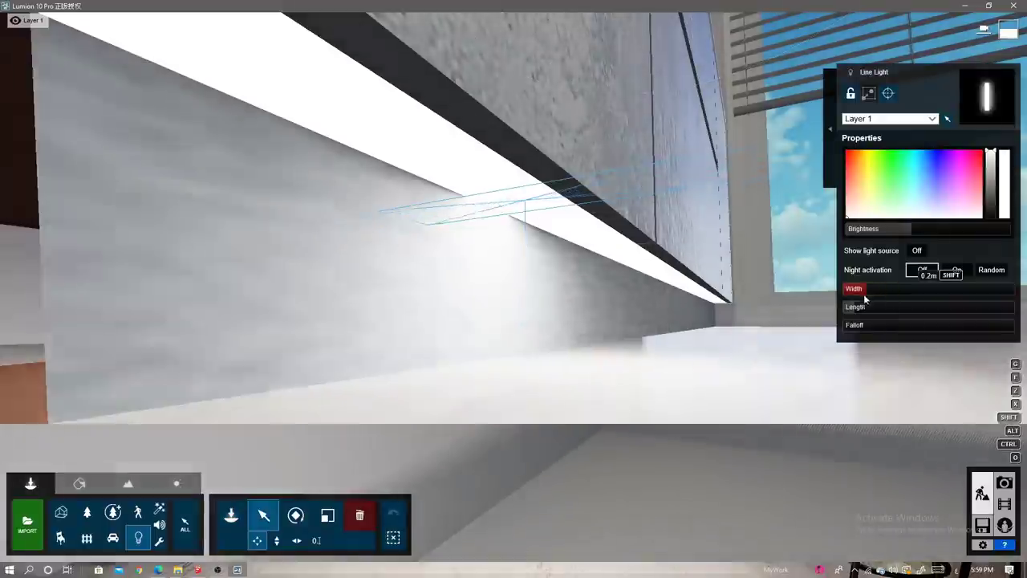
Slide the line light along the sink-side base cabinet and lengthen it.
mouse_move(851, 308)
right_down()
mouse_move(710, 228)
mouse_move(514, 321)
right_up()
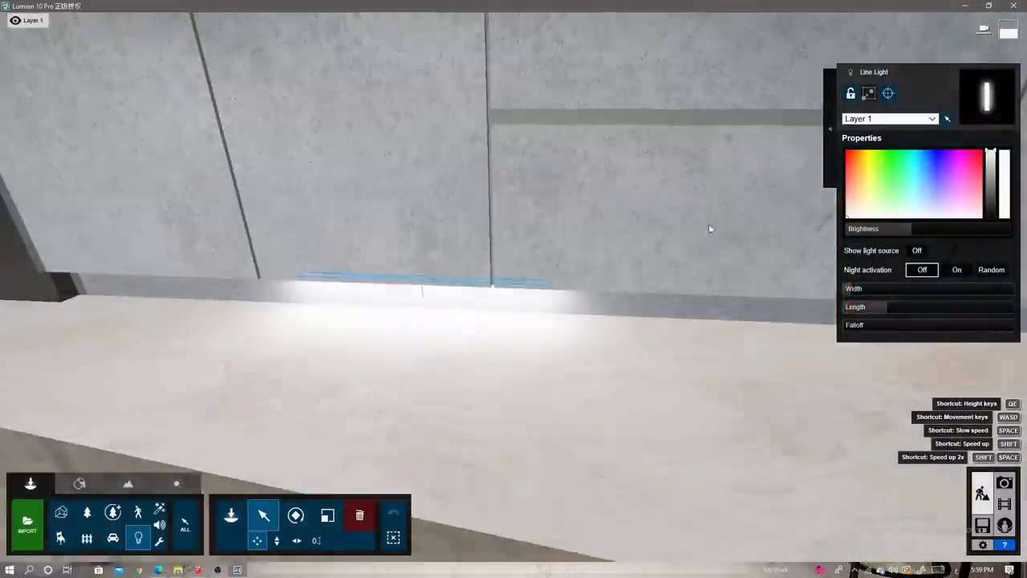
drag(459, 296, 514, 297)
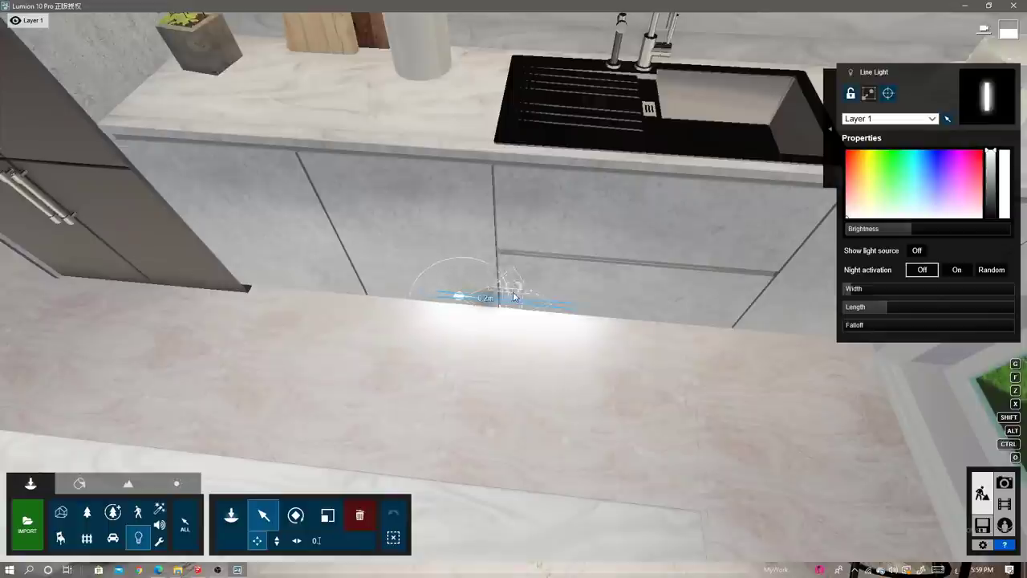
mouse_move(881, 308)
mouse_down()
mouse_move(936, 297)
mouse_move(930, 312)
mouse_up()
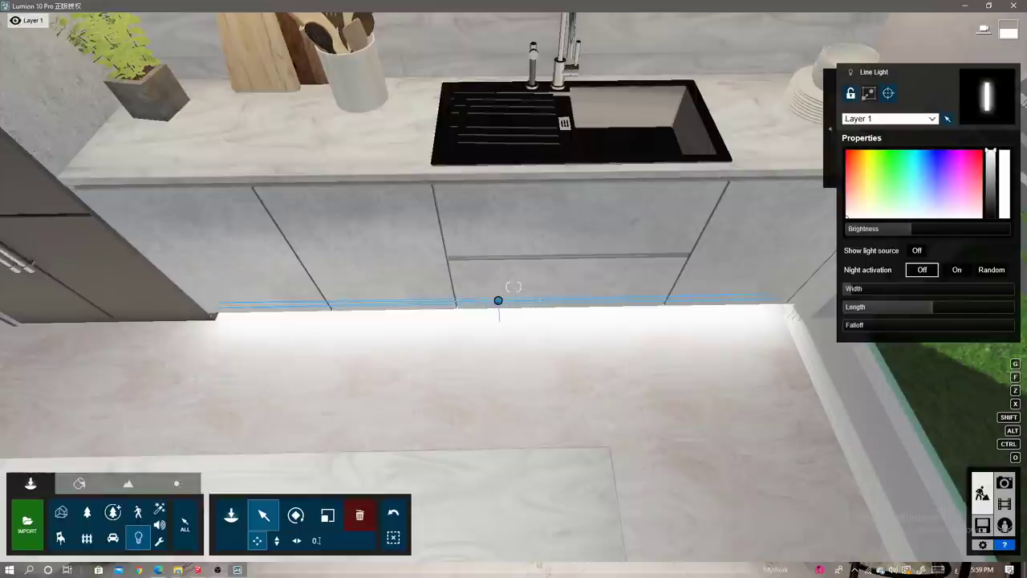
Soften the line light's falloff, tint it warm and raise its brightness.
key(shift+1)
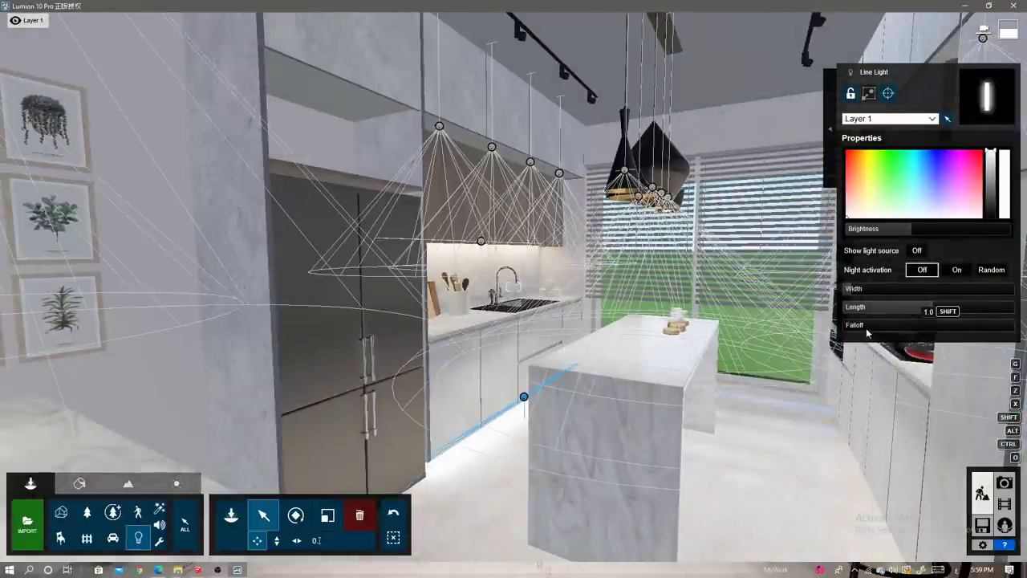
drag(866, 332, 886, 325)
click(860, 192)
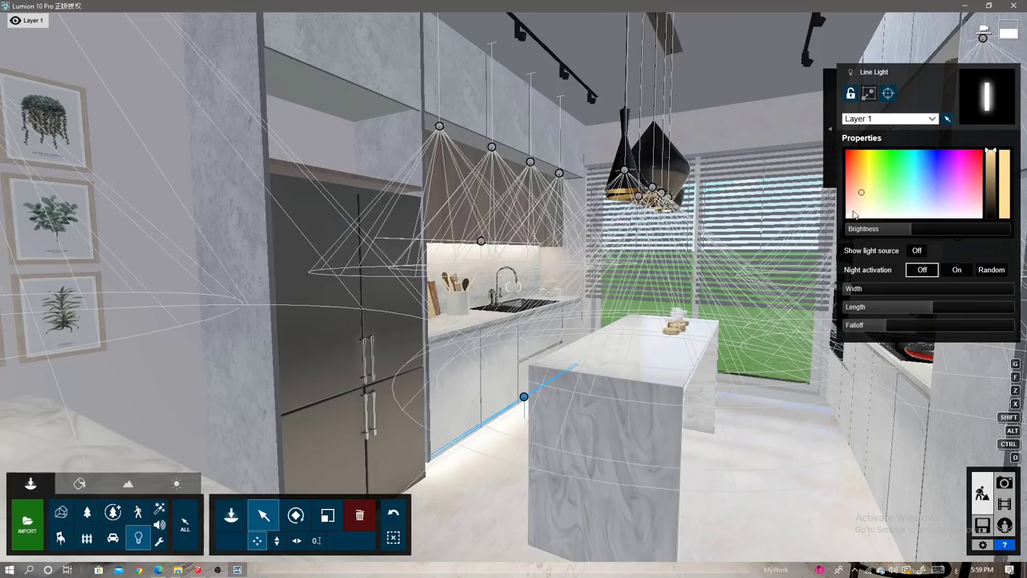
drag(886, 228, 897, 231)
Fly the camera through the kitchen to face the stove.
right_drag(561, 385, 613, 409)
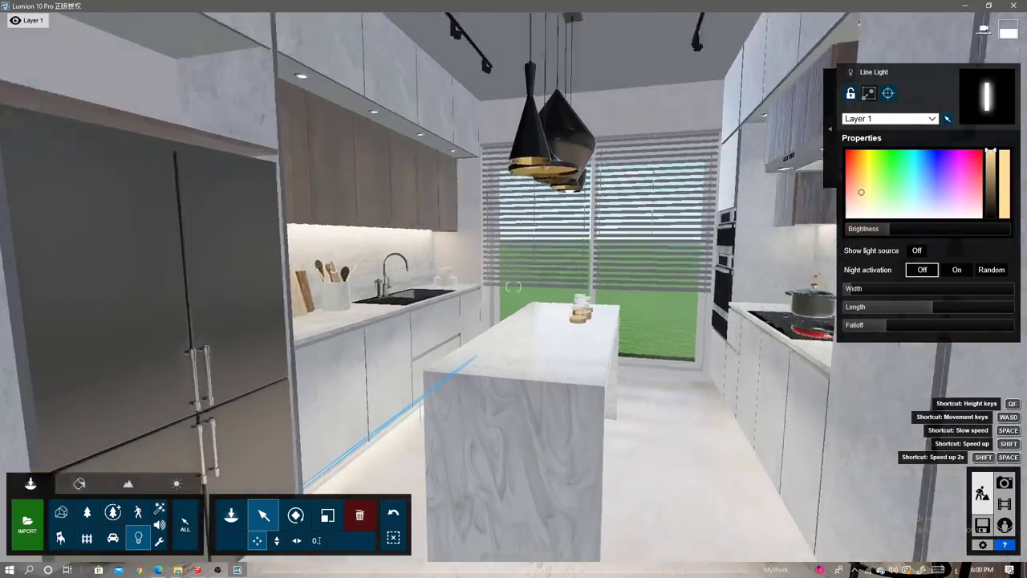
key(w)
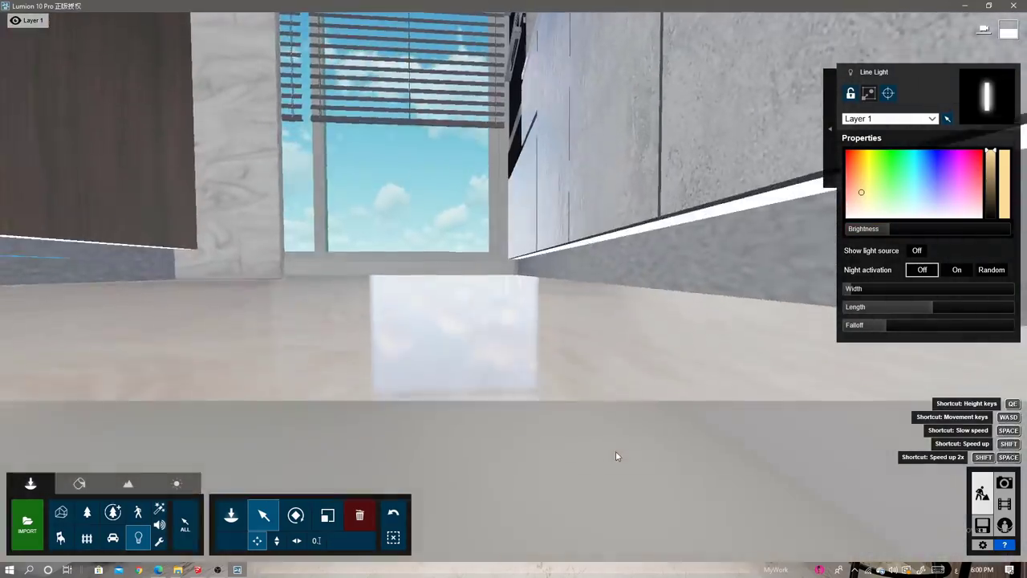
mouse_move(615, 452)
right_down()
mouse_move(447, 234)
mouse_move(199, 210)
right_up()
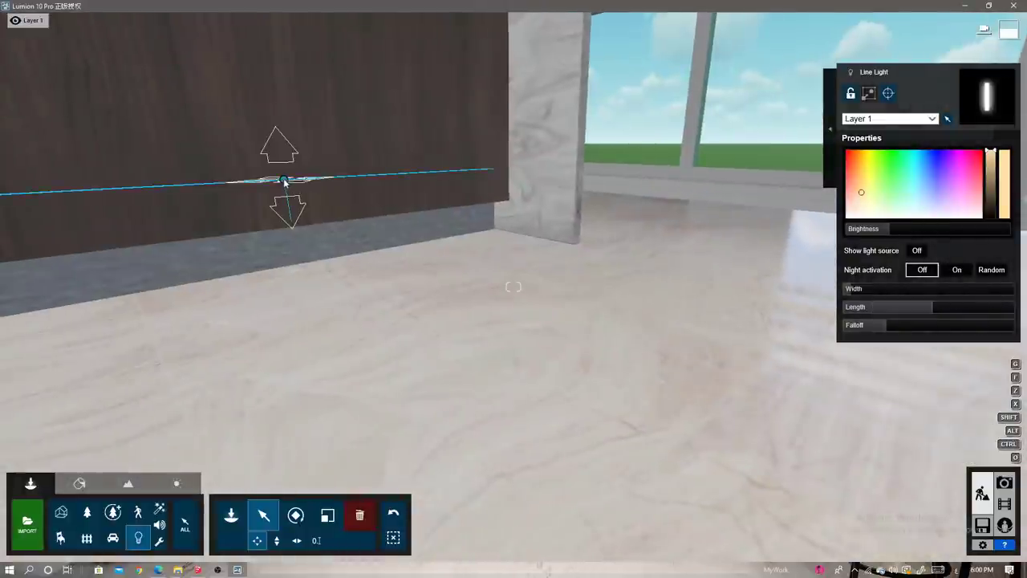
Pull the line light down to the floor beneath the cooktop cabinets.
drag(284, 182, 746, 341)
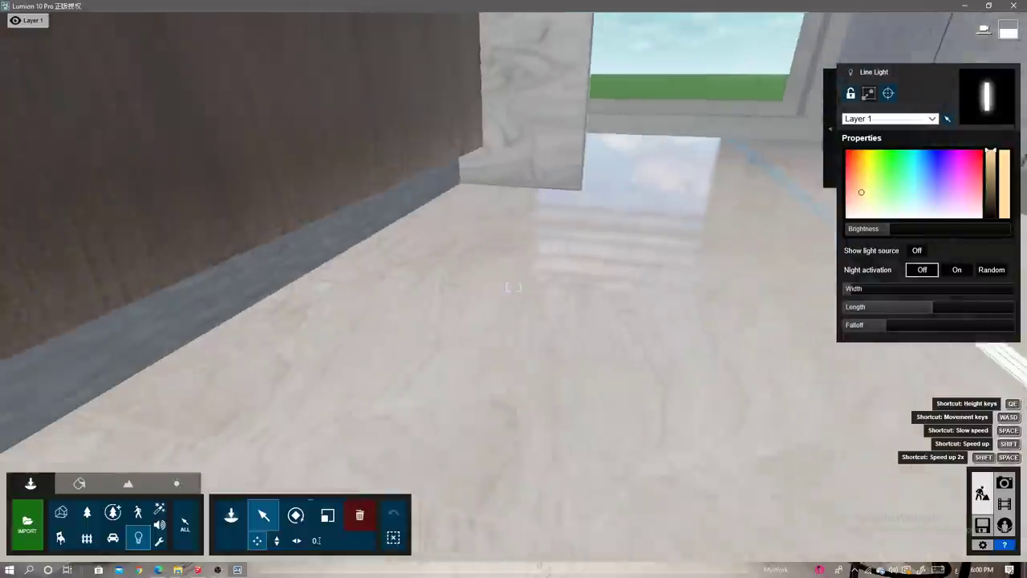
right_drag(514, 286, 379, 238)
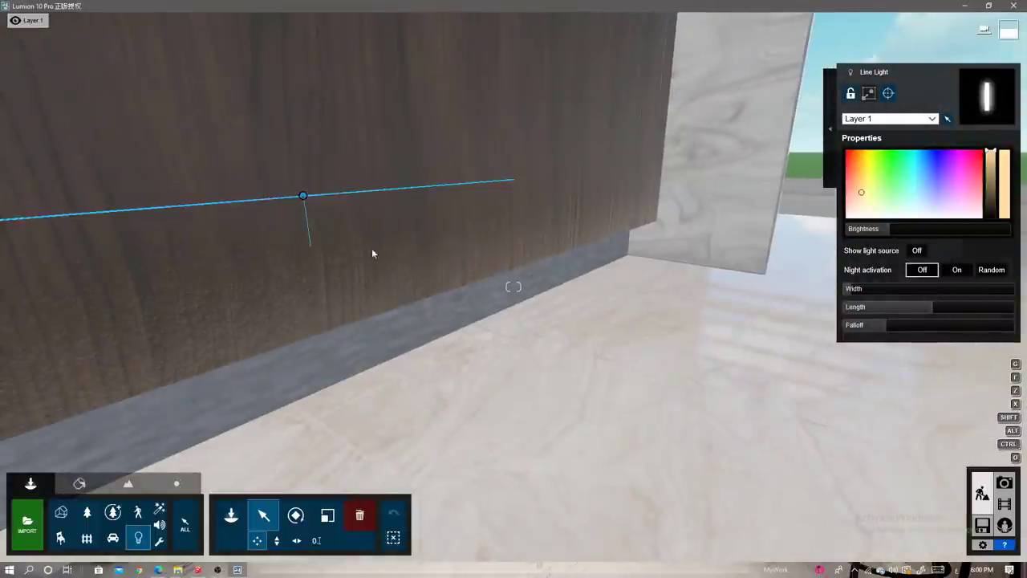
right_drag(307, 190, 440, 291)
scroll(486, 289, down, 5)
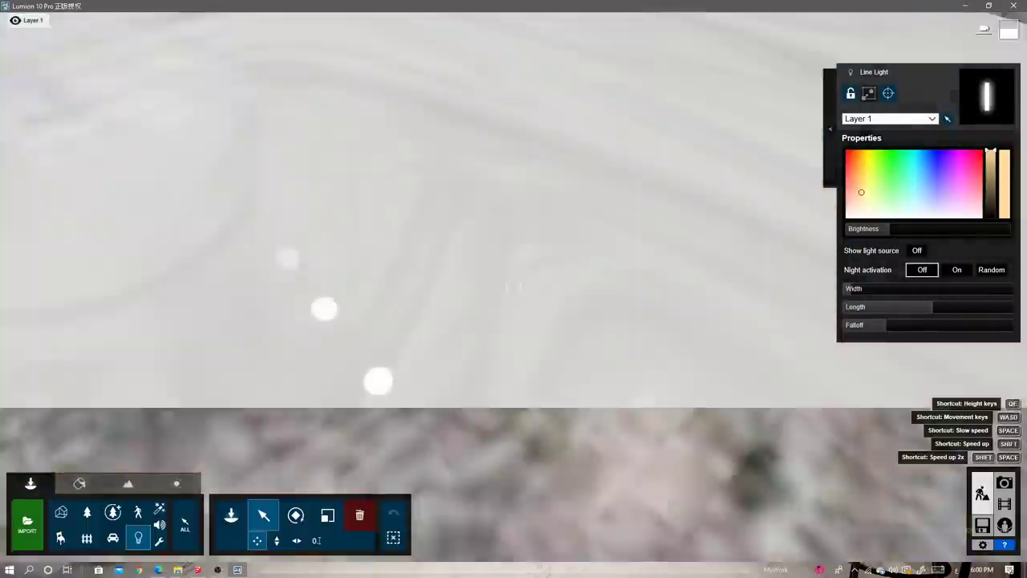
scroll(394, 194, up, 5)
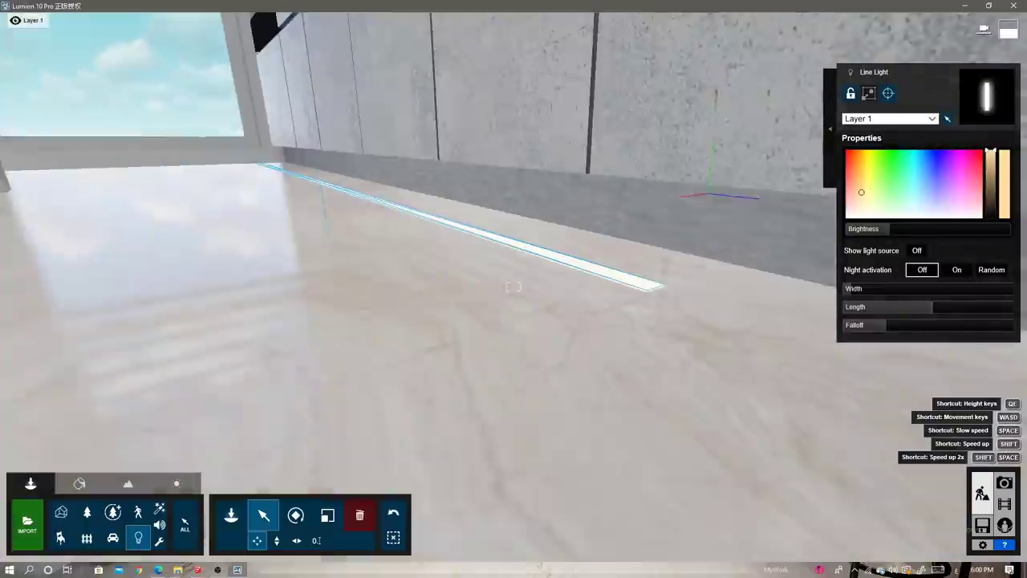
right_drag(394, 195, 301, 238)
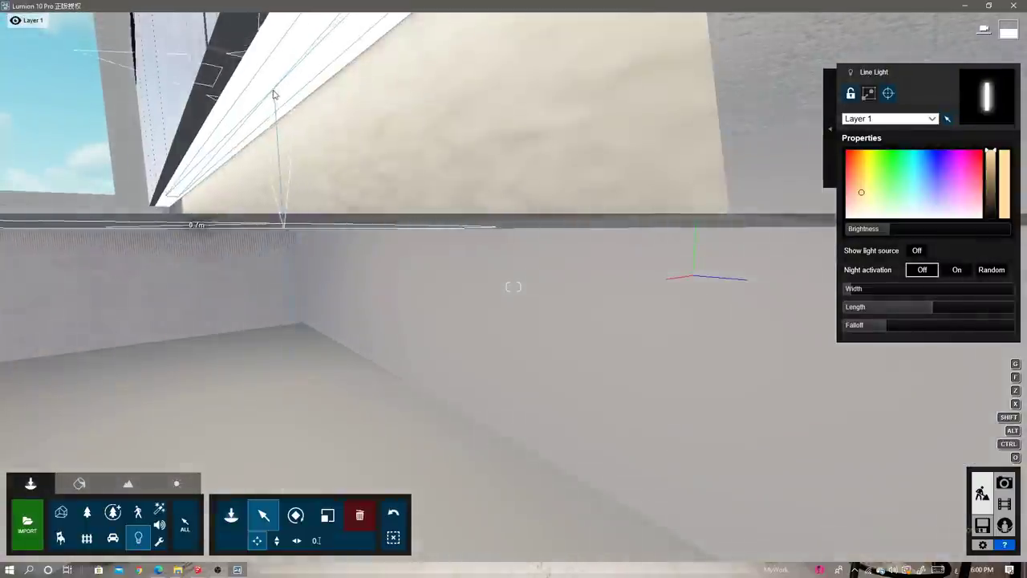
right_drag(243, 118, 265, 209)
scroll(513, 285, down, 5)
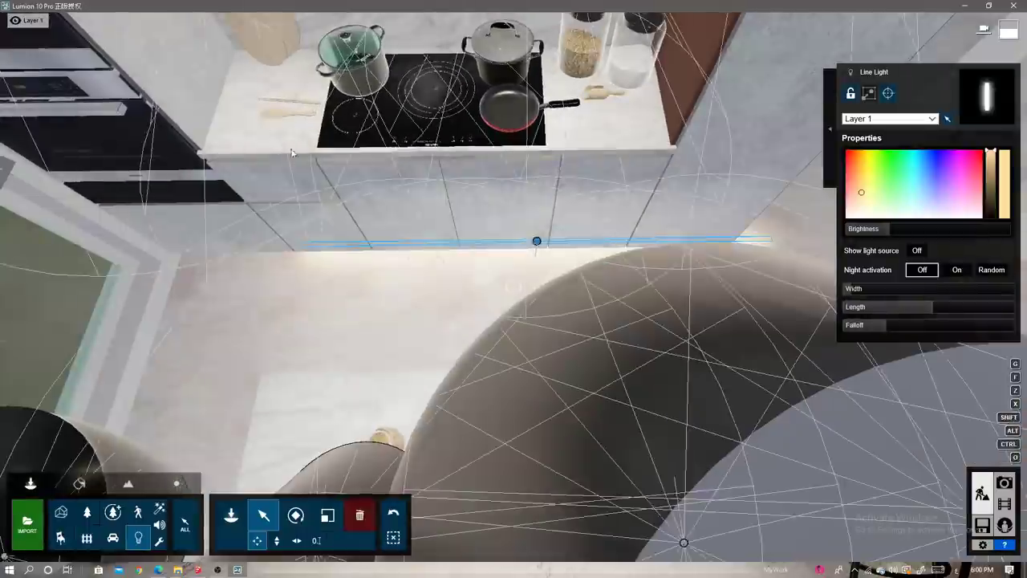
Slide the line light left under the cabinets and lengthen it to 3.2 m.
drag(550, 267, 459, 267)
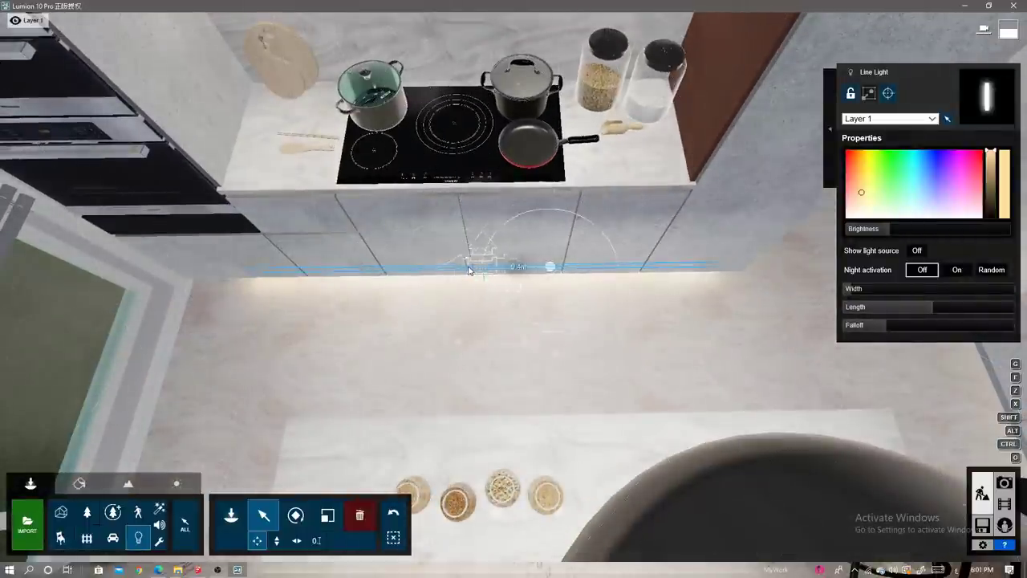
drag(923, 306, 944, 308)
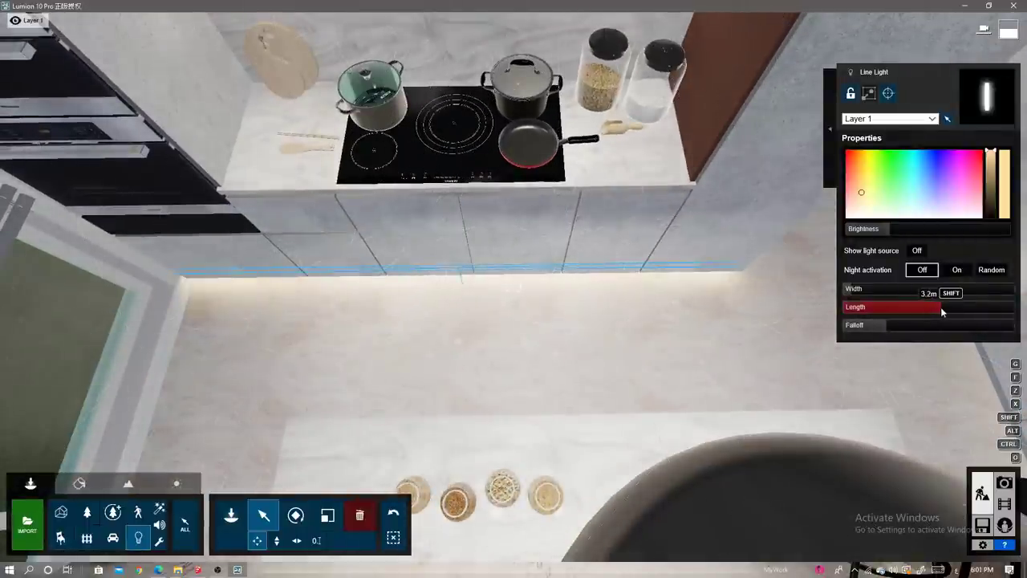
right_drag(802, 361, 513, 287)
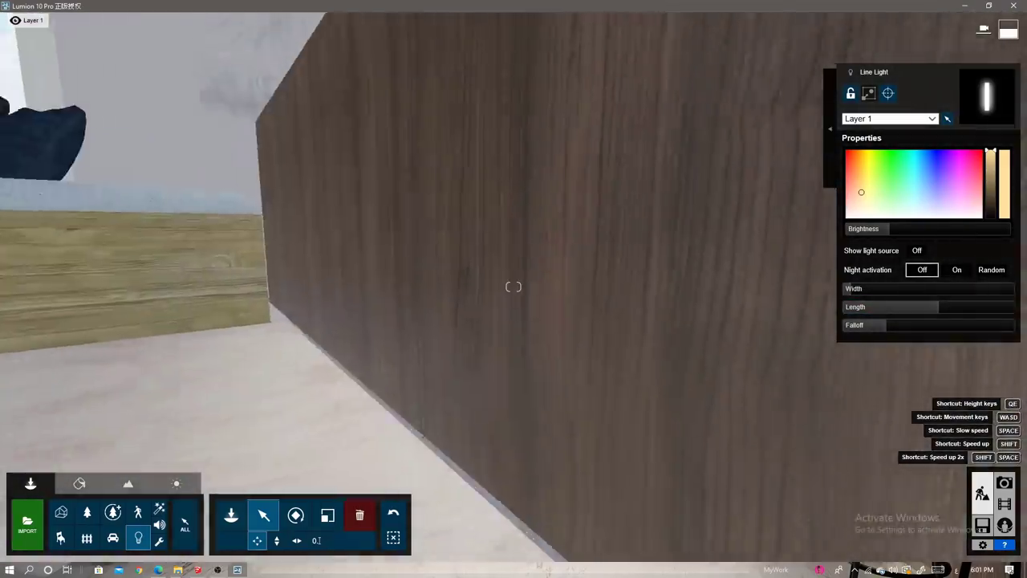
Shrink the line light to a short strip under the wooden breakfast counter.
mouse_move(513, 286)
right_down()
mouse_move(674, 302)
mouse_move(513, 286)
mouse_move(455, 299)
right_up()
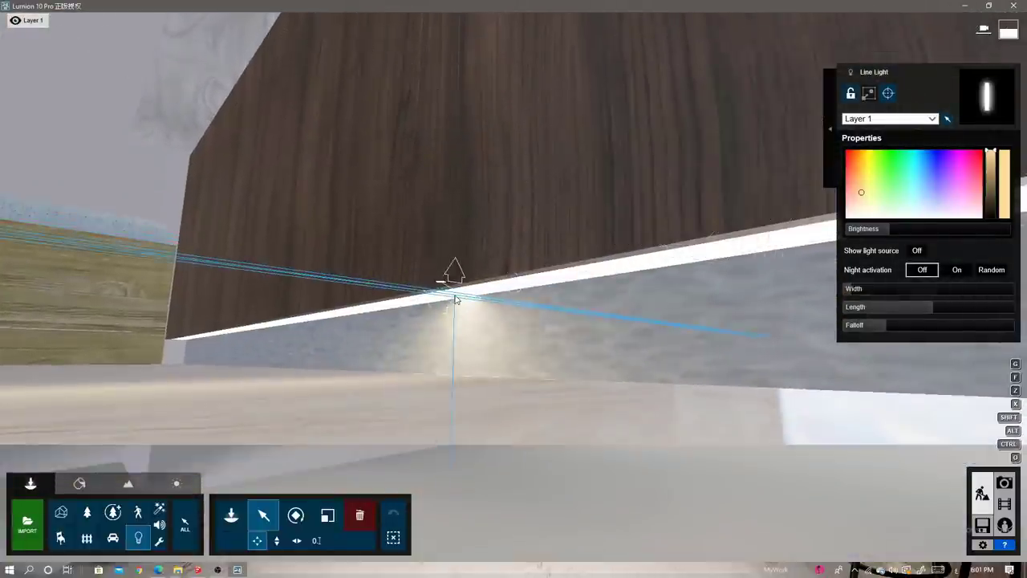
scroll(454, 298, down, 5)
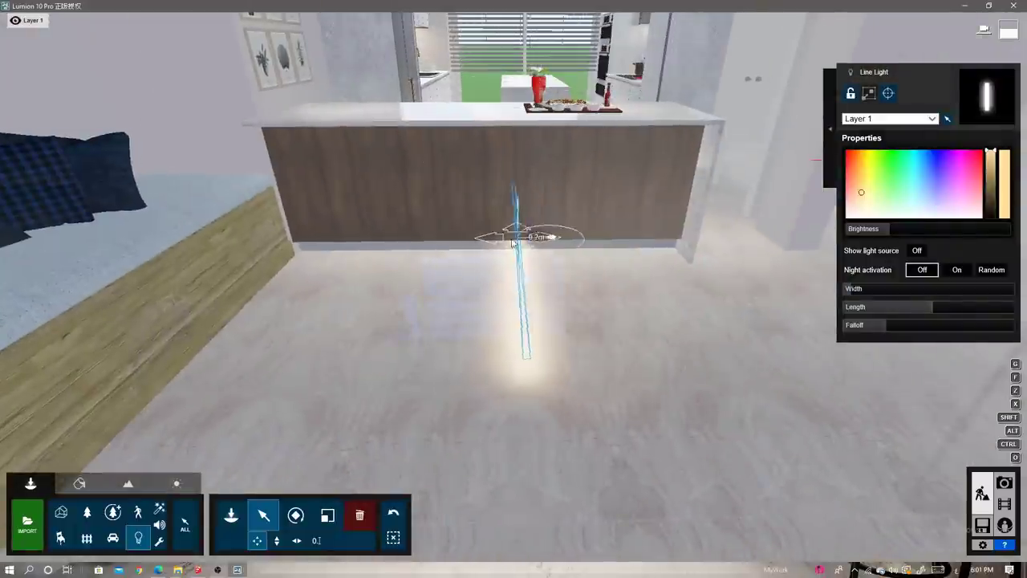
mouse_move(885, 310)
mouse_down()
mouse_move(860, 310)
mouse_move(899, 288)
mouse_move(932, 288)
mouse_up()
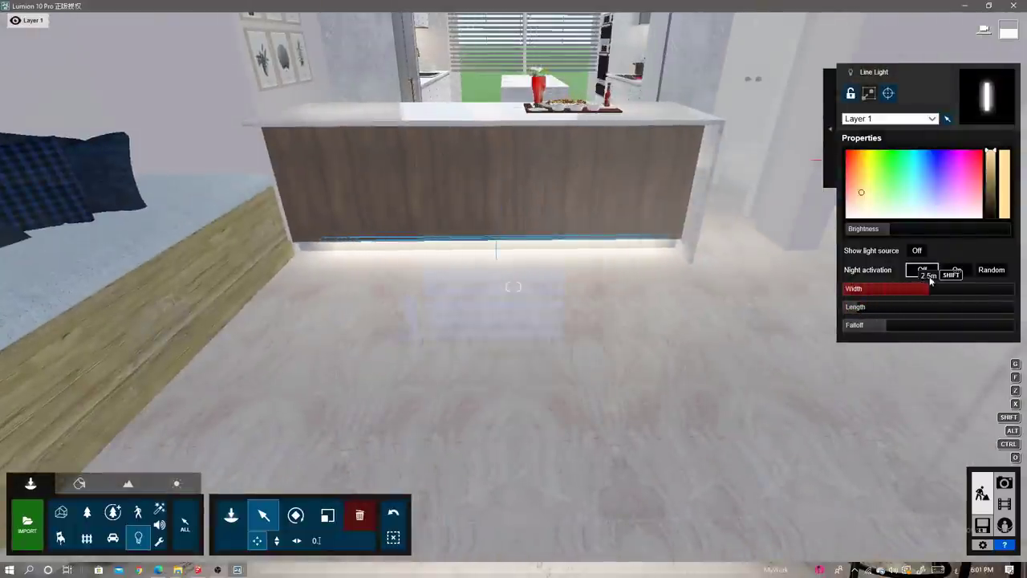
Select the counter strip light, then switch Lumion into Photo mode.
click(495, 238)
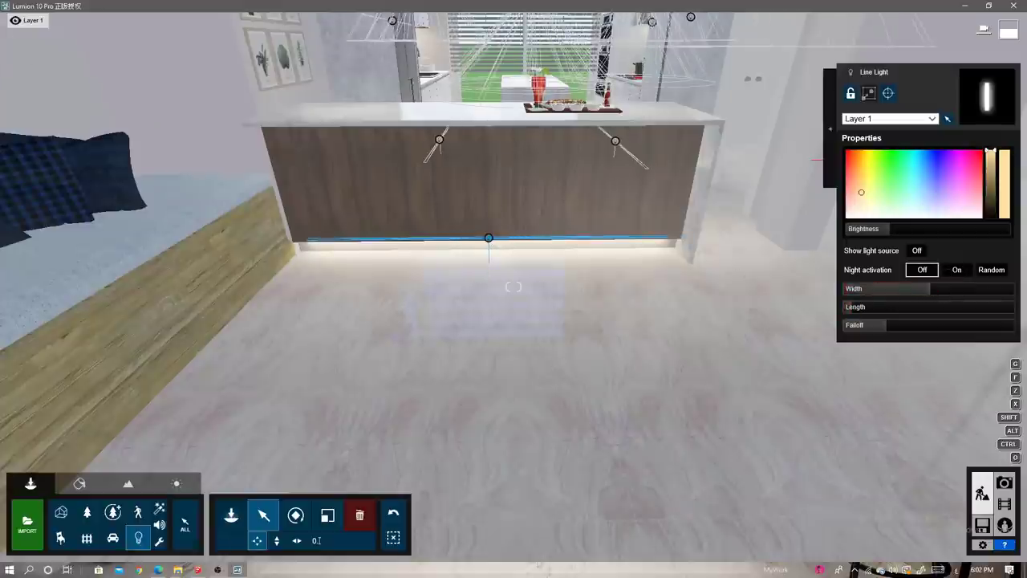
right_drag(917, 269, 849, 473)
click(1003, 482)
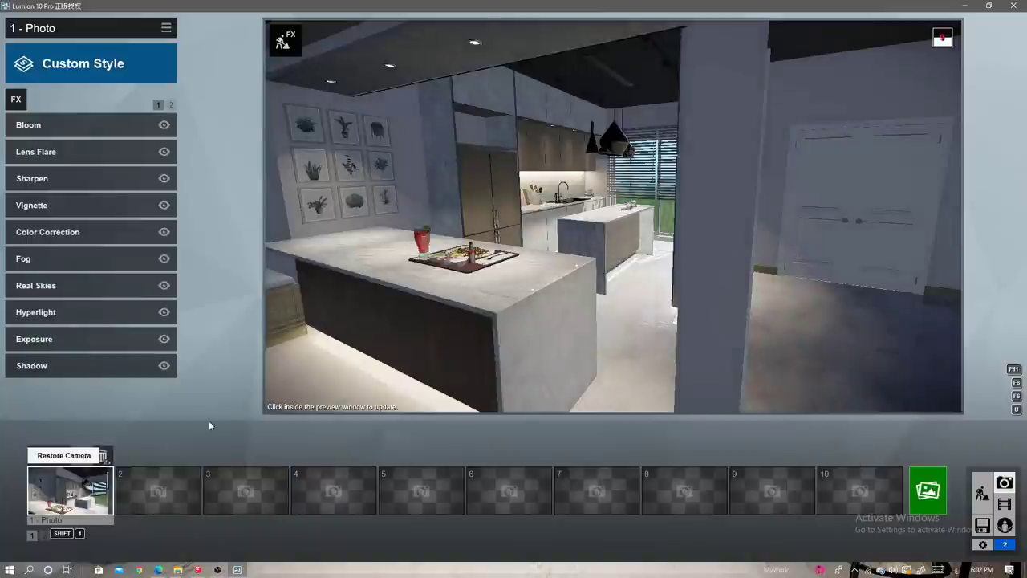
Render photo 1 as a 1920x1080 test JPG, then restore its saved camera view.
click(70, 490)
click(927, 491)
click(450, 425)
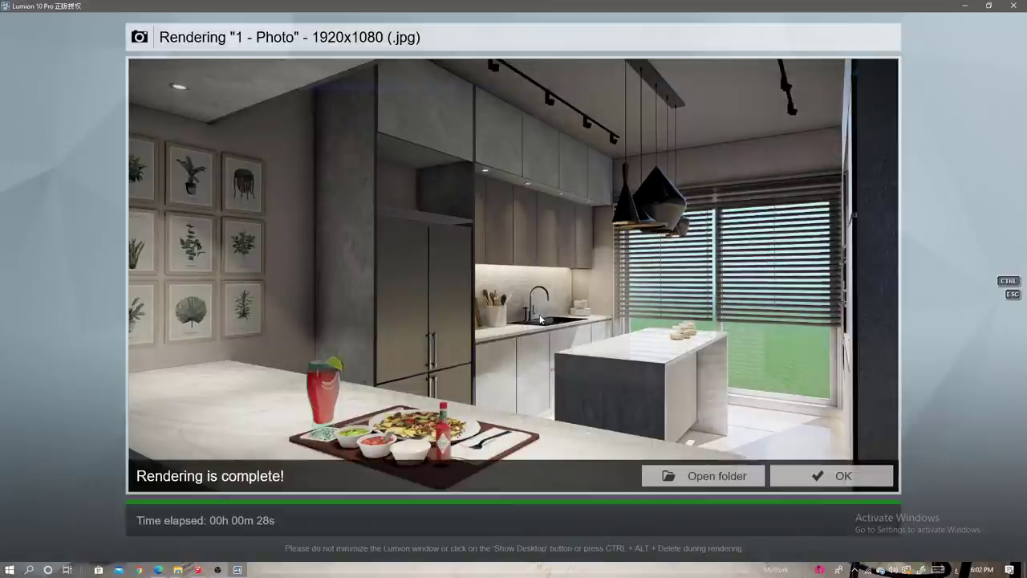
click(790, 472)
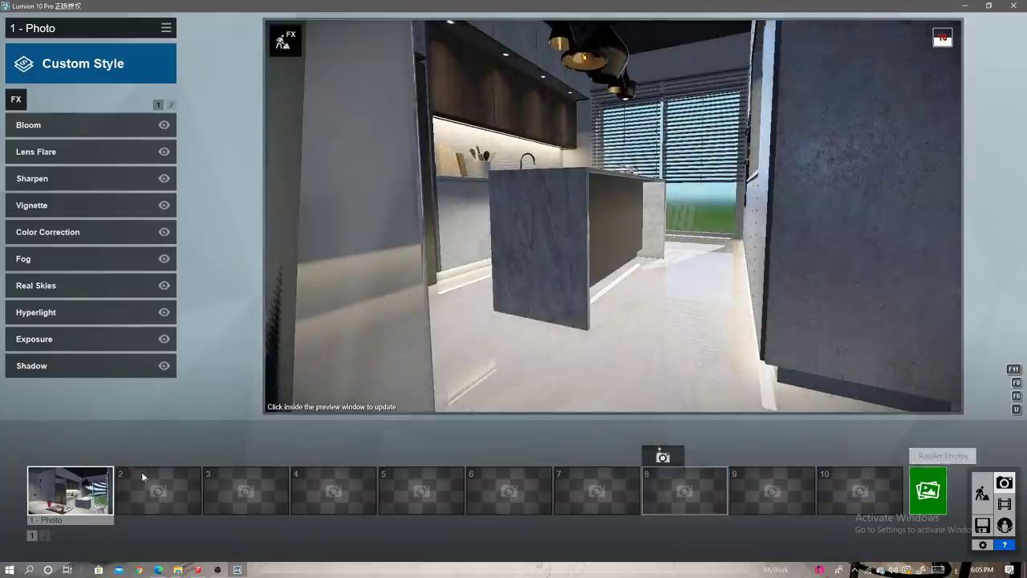
click(71, 489)
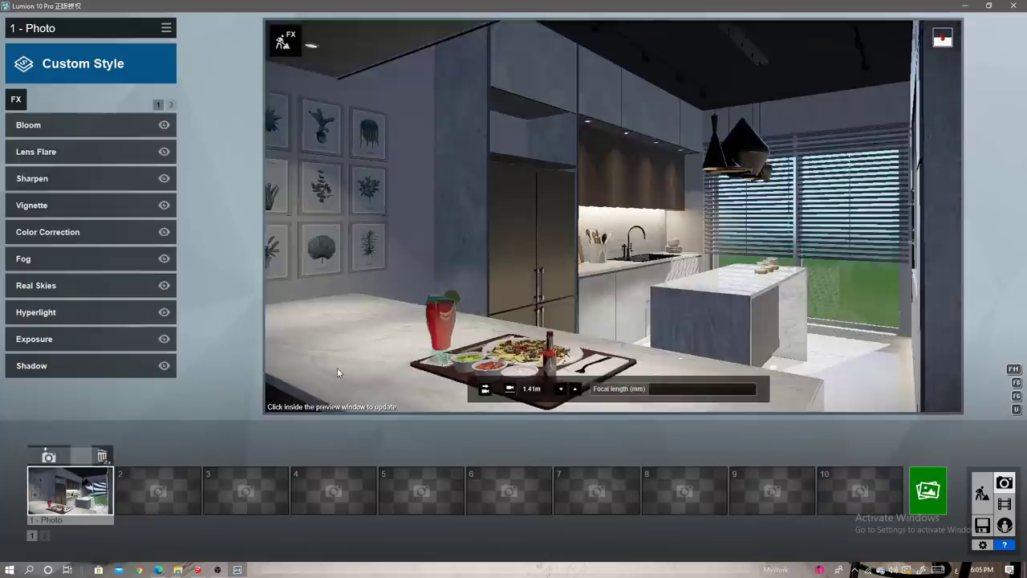
Render photo 1 at Print size 3840x2160 and save the JPG.
click(928, 491)
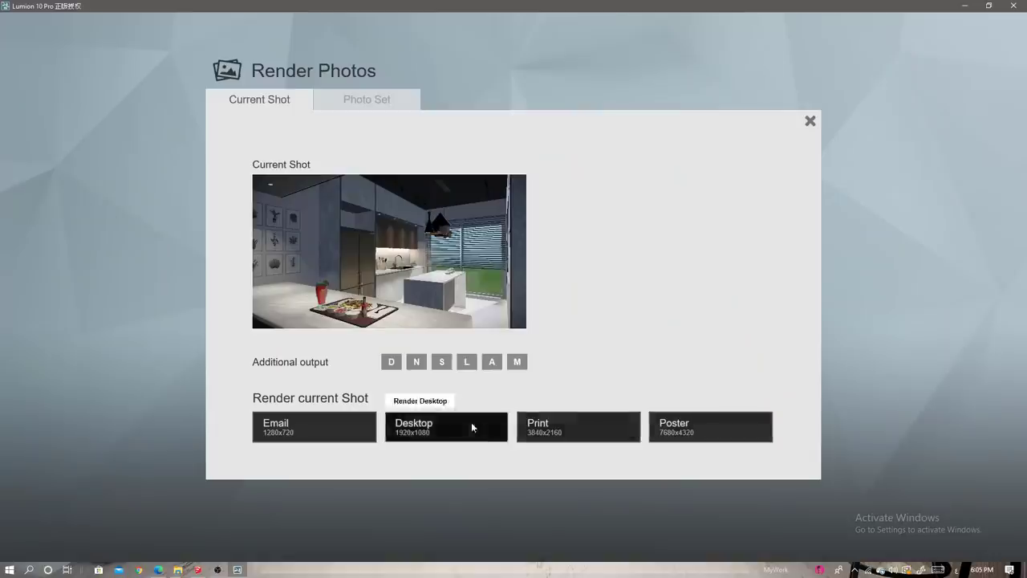
click(471, 422)
key(Return)
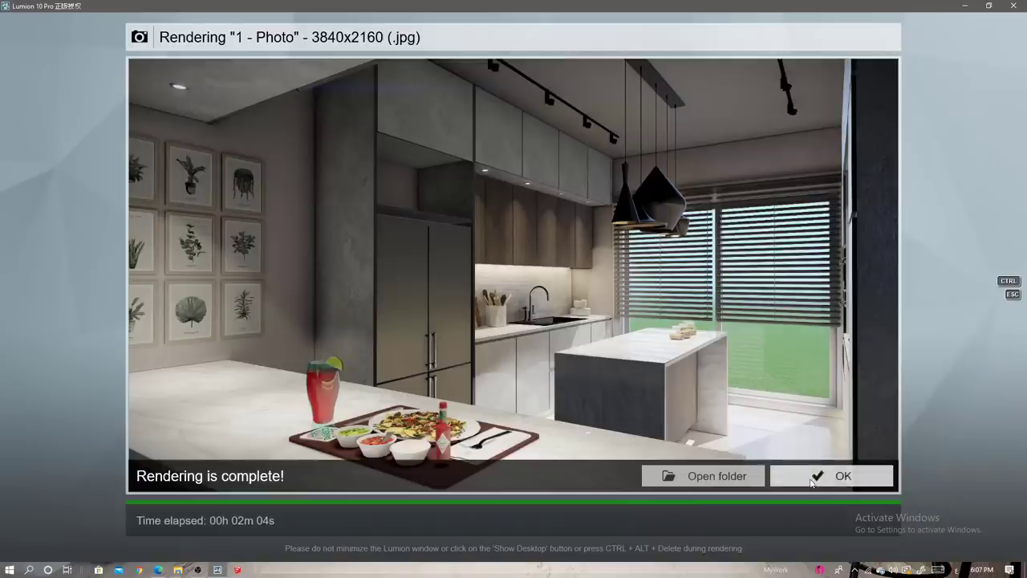
click(814, 480)
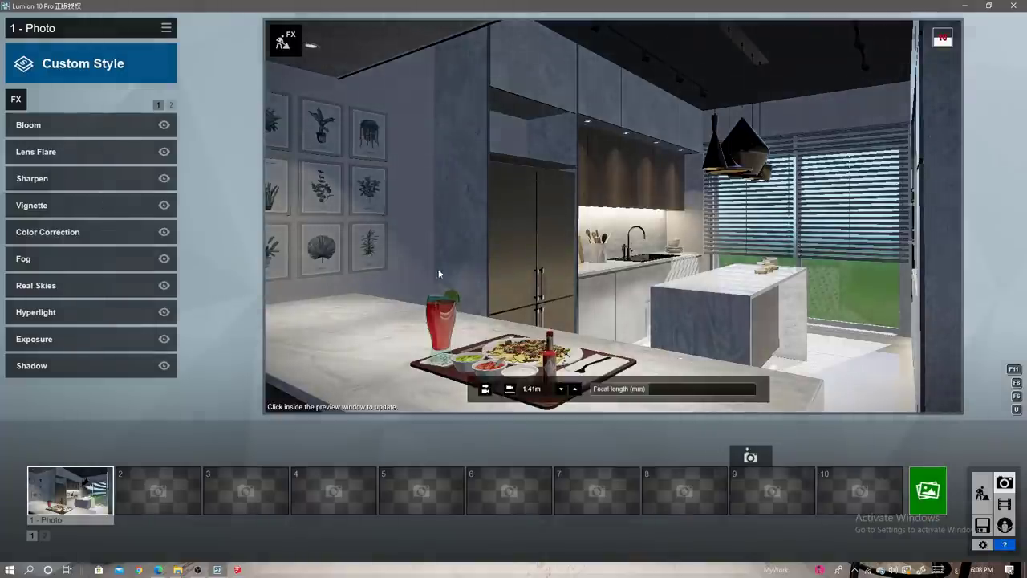
Store a view down the length of the kitchen as photo 2.
click(172, 505)
mouse_move(476, 245)
right_down()
mouse_move(554, 405)
mouse_move(562, 401)
right_up()
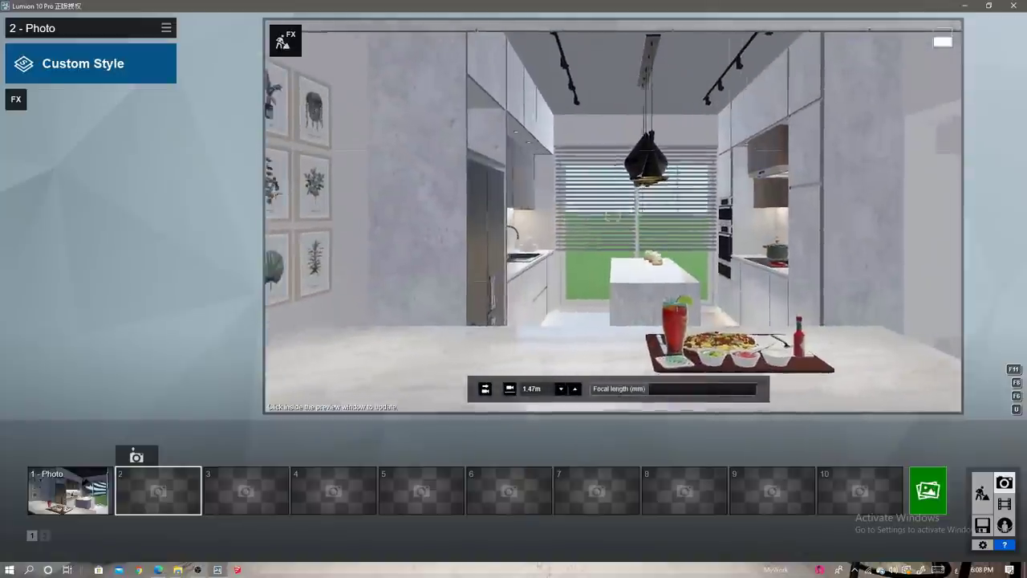
scroll(576, 282, up, 2)
scroll(578, 281, up, 2)
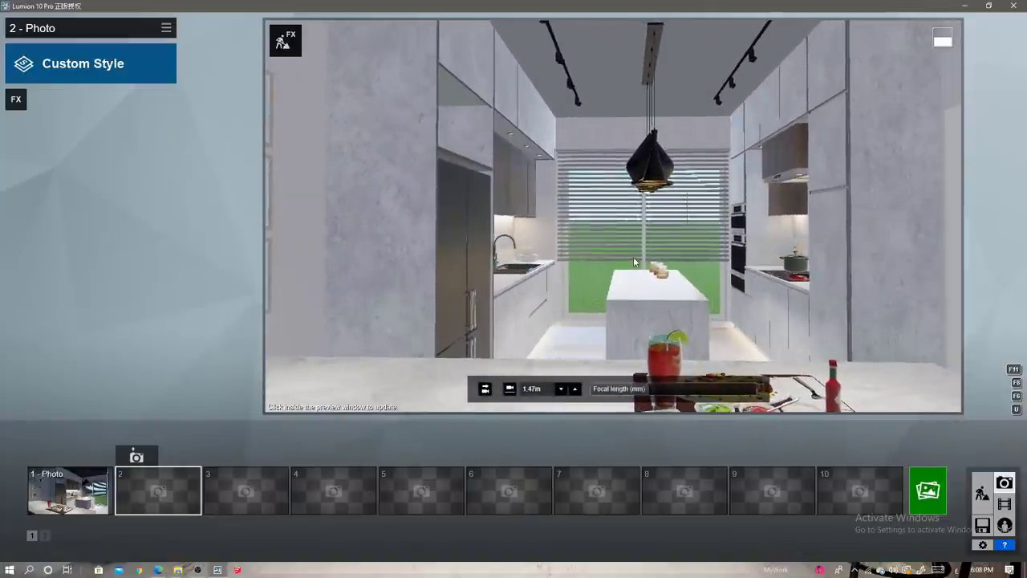
click(136, 455)
Copy photo 1's effects and paste them into photo 2.
click(68, 489)
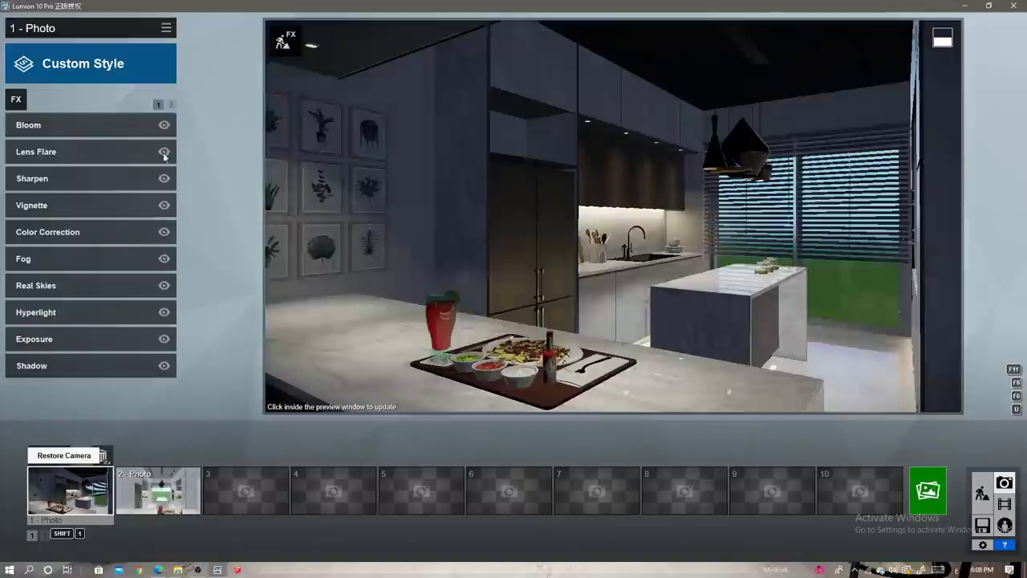
click(167, 28)
click(87, 40)
click(158, 489)
click(166, 28)
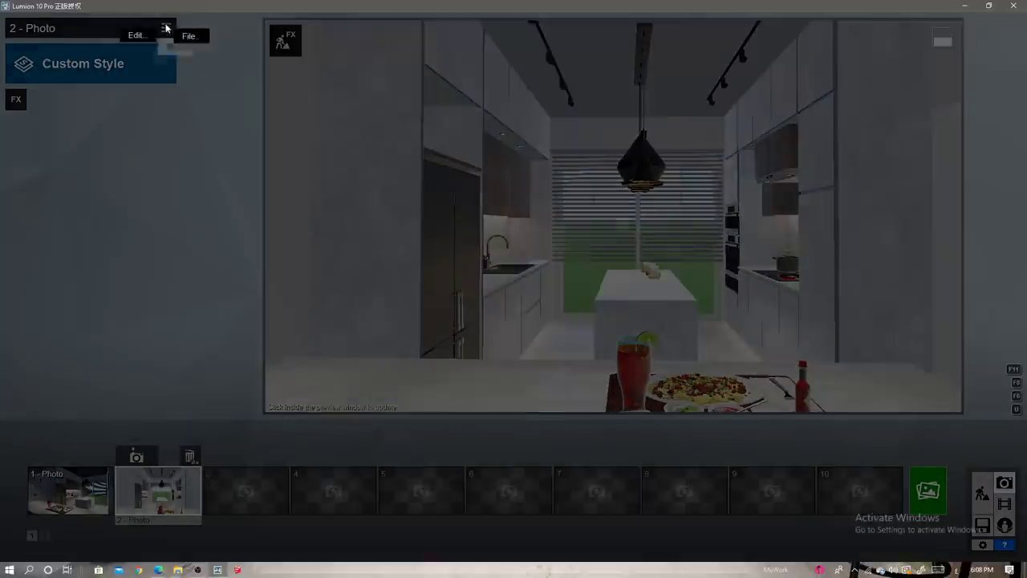
click(194, 35)
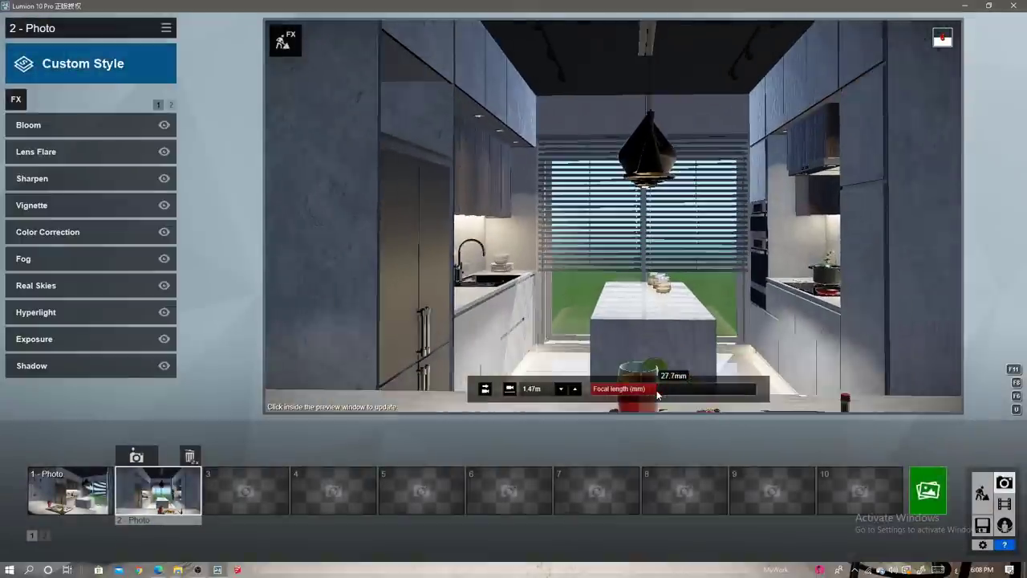
Move photo 2's camera toward the window and update its stored view.
right_drag(650, 393, 643, 303)
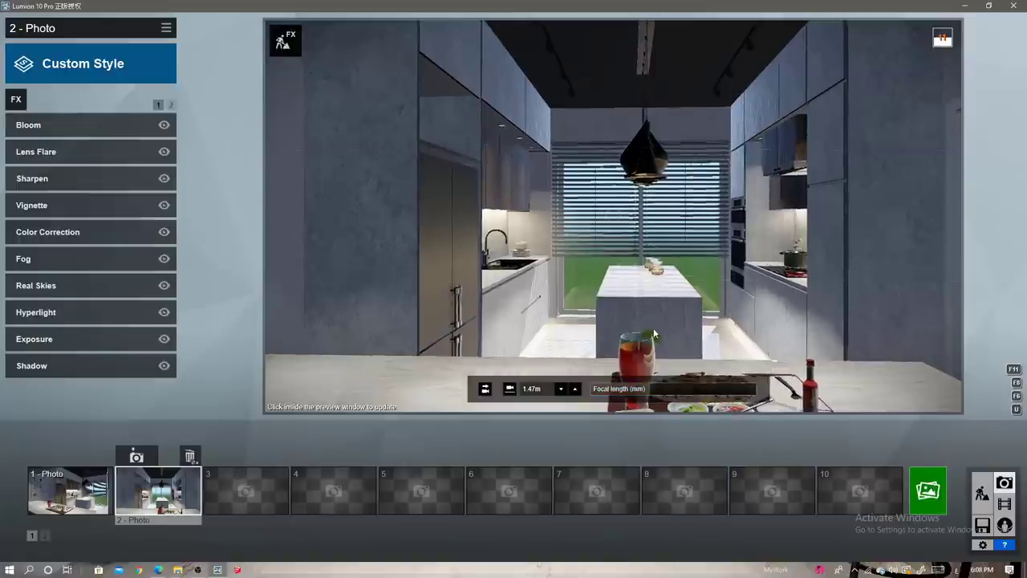
key(s)
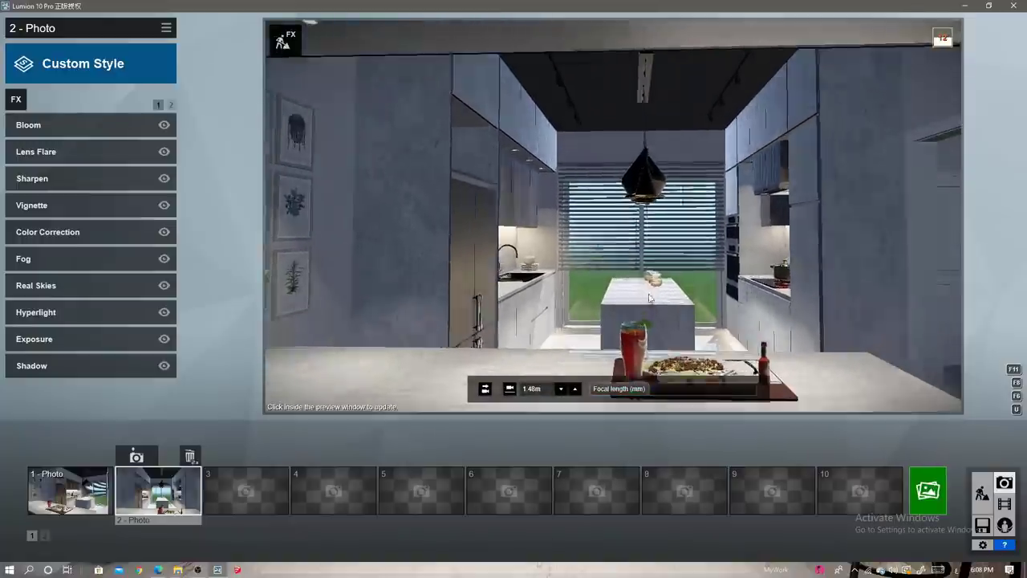
key(w)
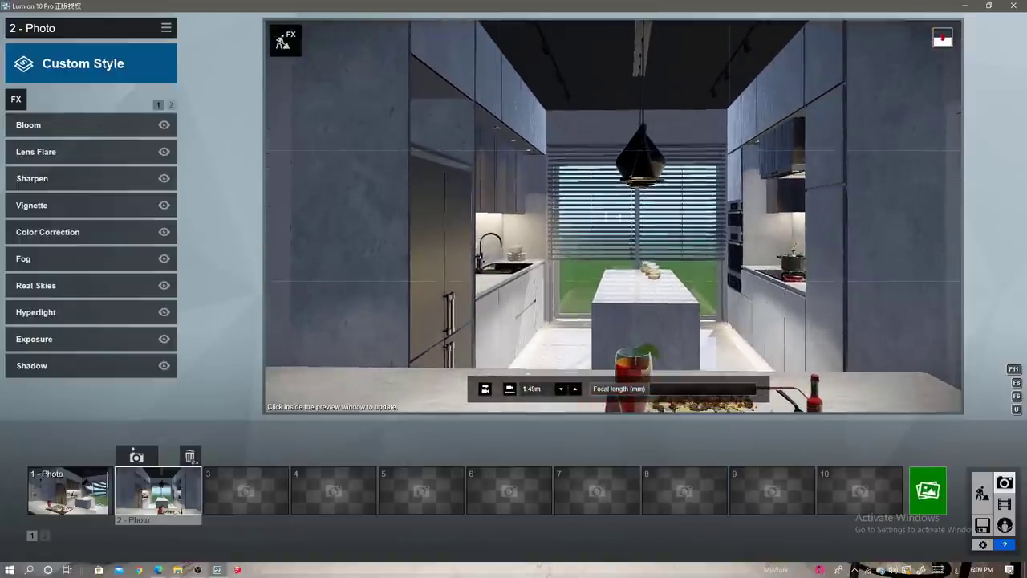
click(137, 458)
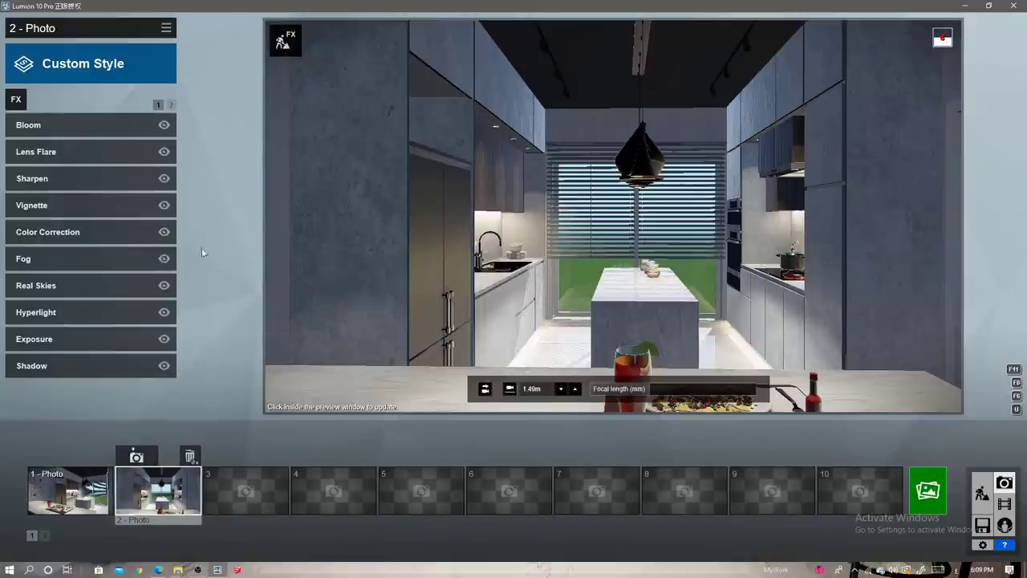
click(15, 99)
click(318, 237)
Add a Depth of Field effect to photo 2 and preview it full-screen.
click(652, 248)
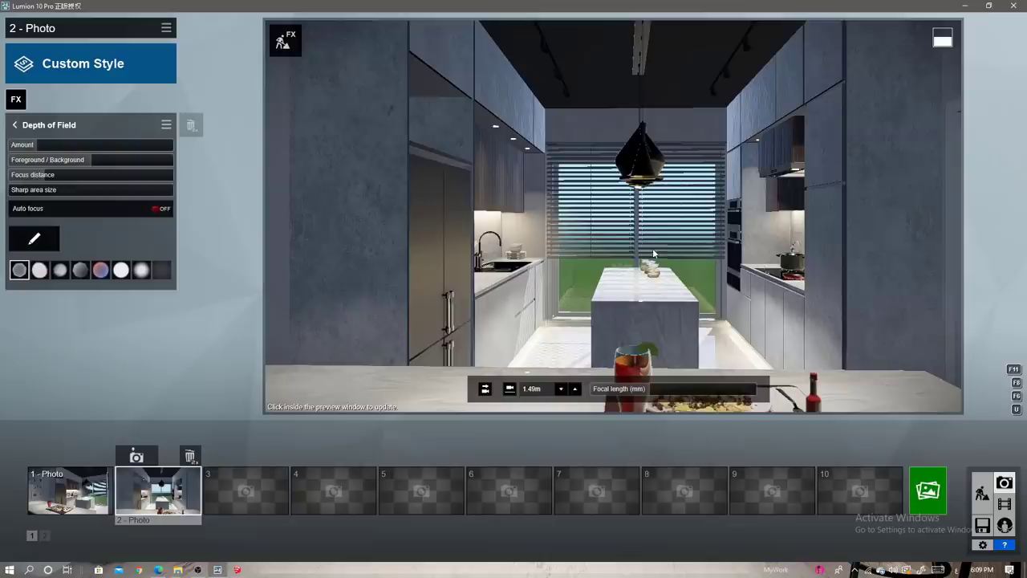
key(F11)
click(993, 539)
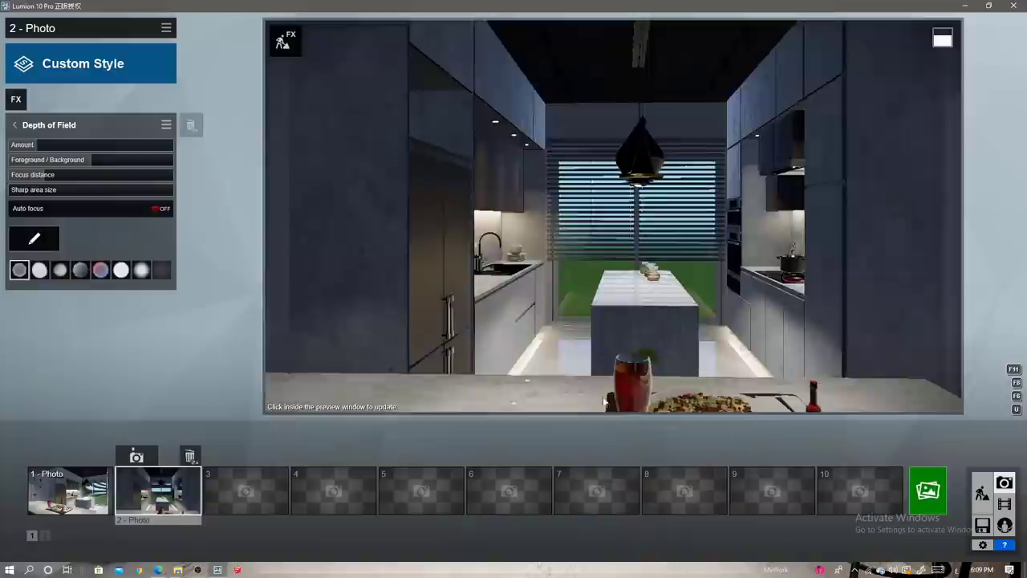
Reframe photo 2, store it with Ctrl+2, and raise depth-of-field amount to about 12.2.
right_drag(507, 251, 529, 251)
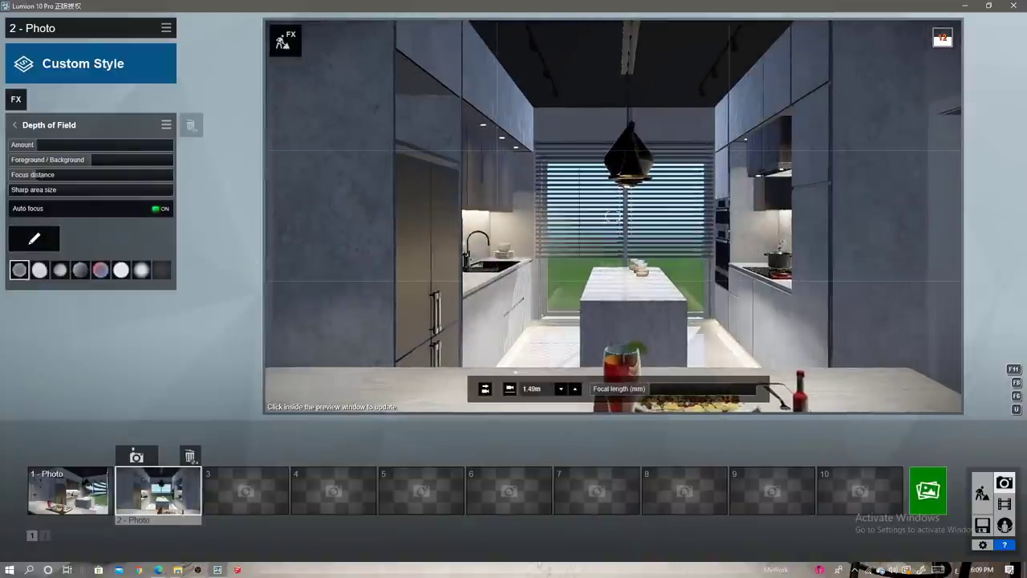
key(ctrl+2)
click(52, 145)
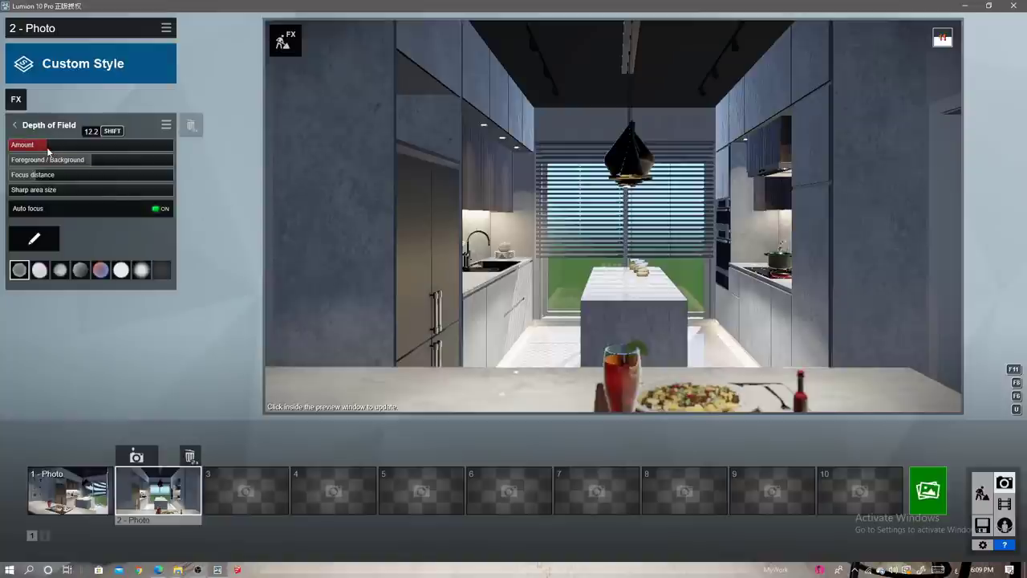
click(932, 482)
Start the 3840x2160 print-resolution render of photo 2, entering '1' as the file name.
click(536, 436)
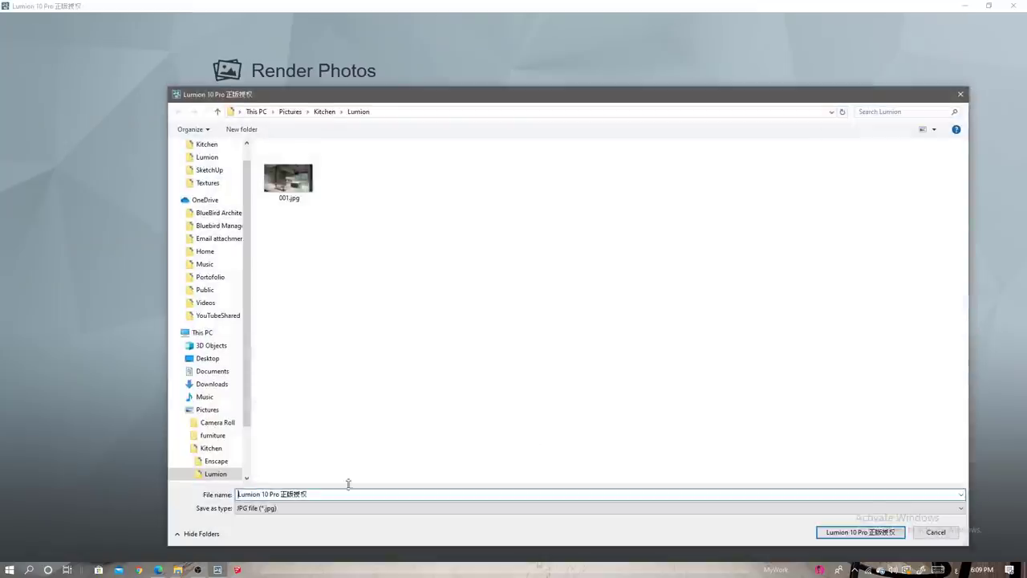
text(1)
key(Return)
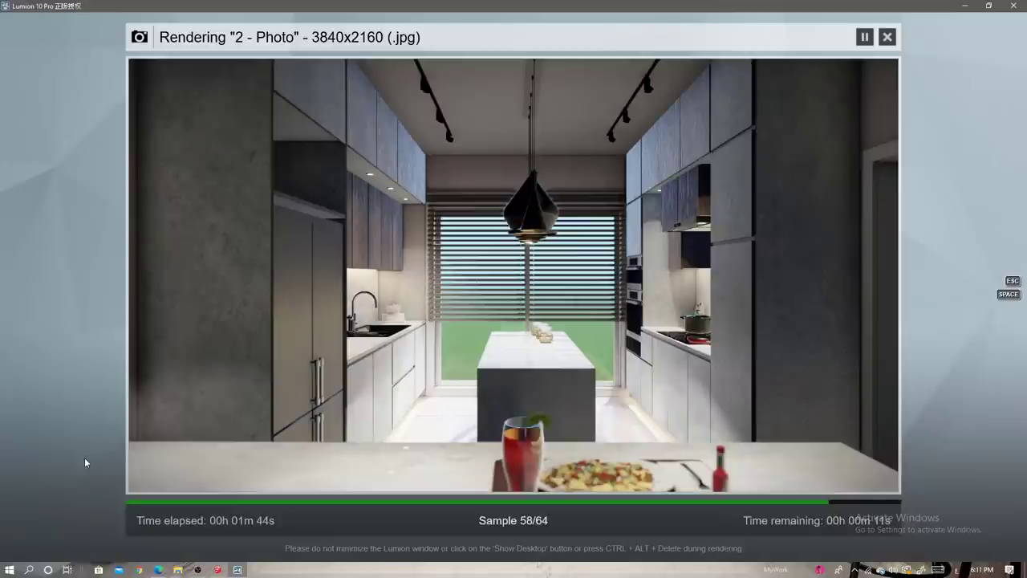
Frame a low view of the stove and island and store it as photo 3.
key(Escape)
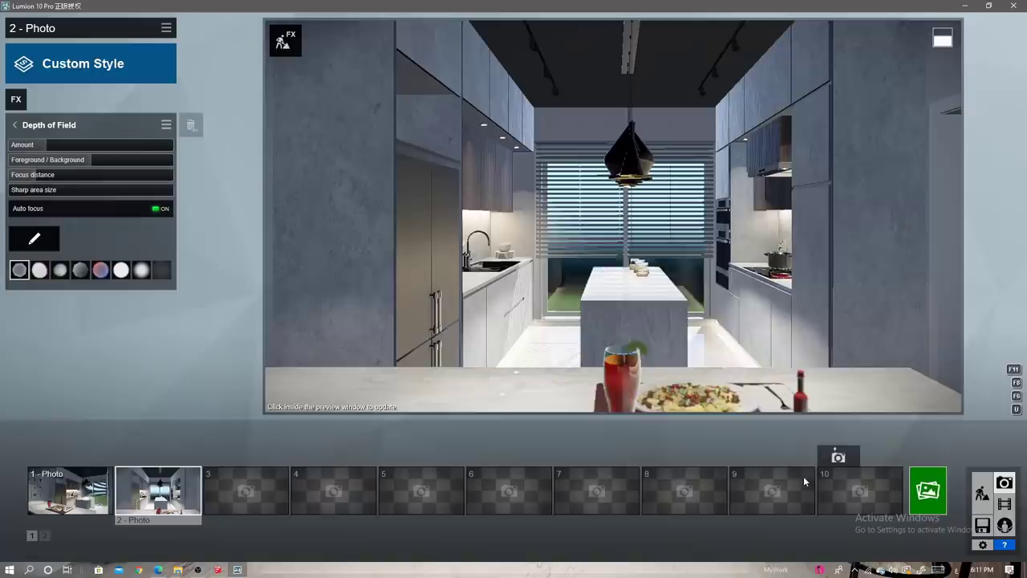
right_drag(613, 216, 722, 208)
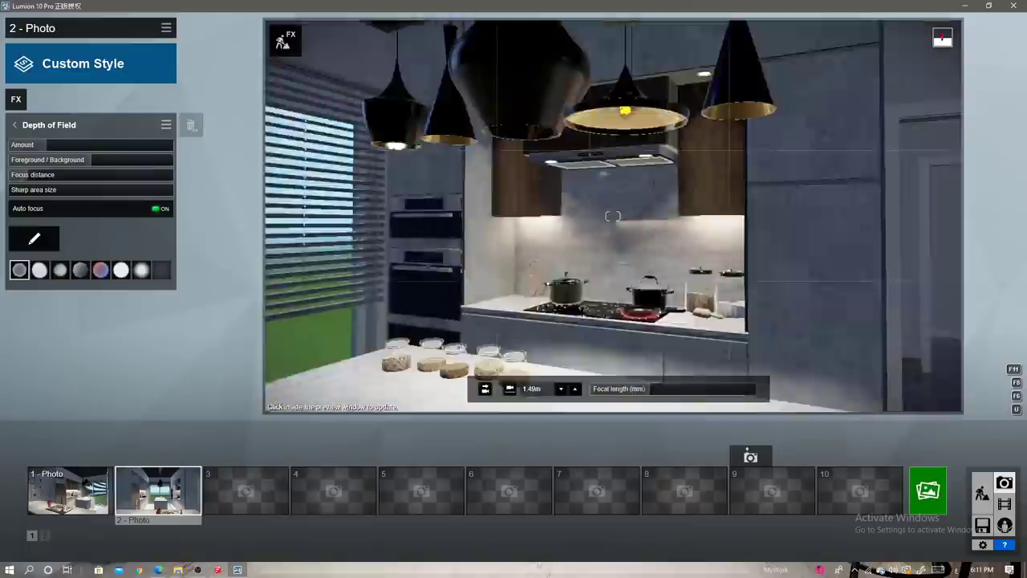
key(s)
key(q)
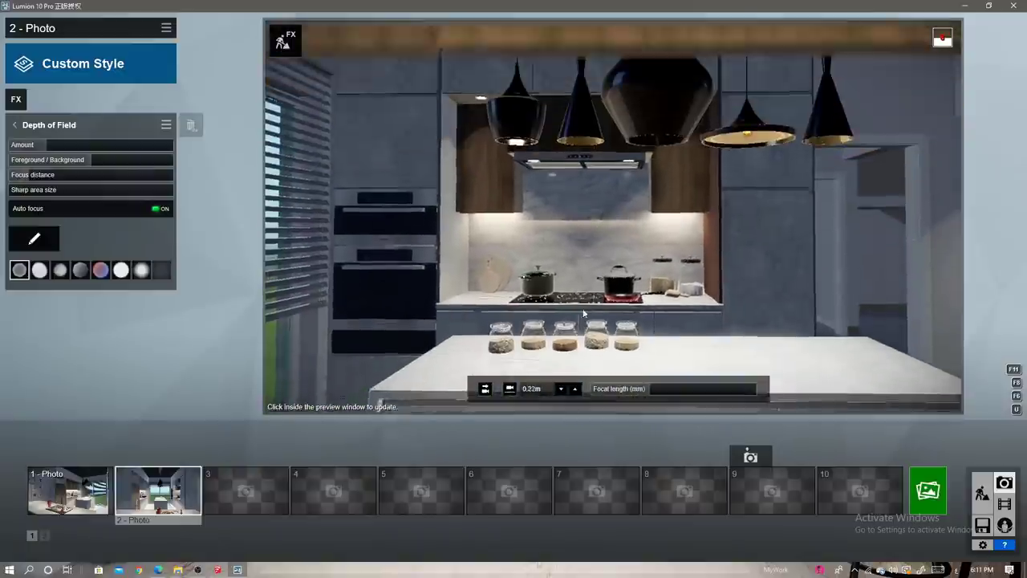
key(e)
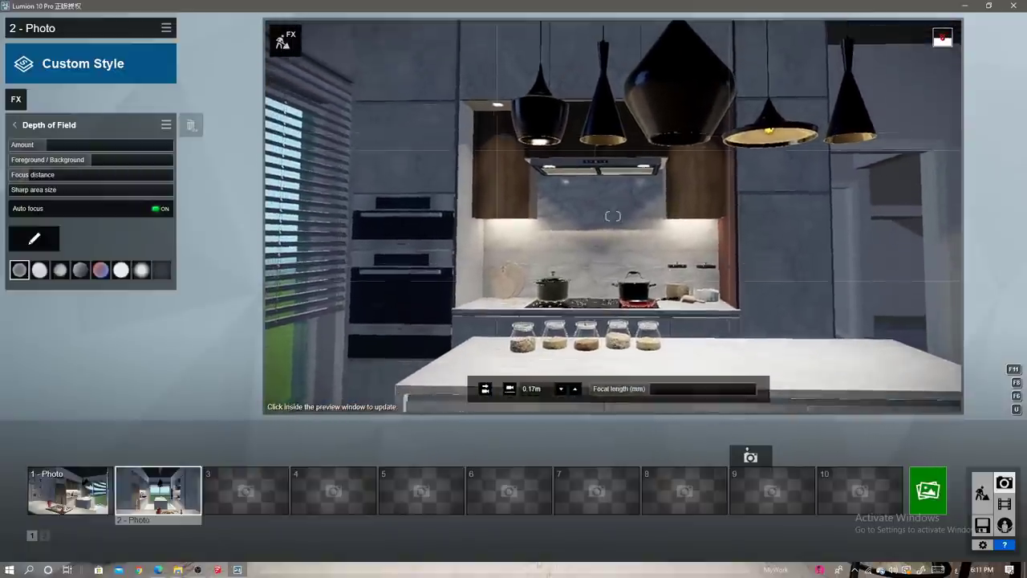
key(e)
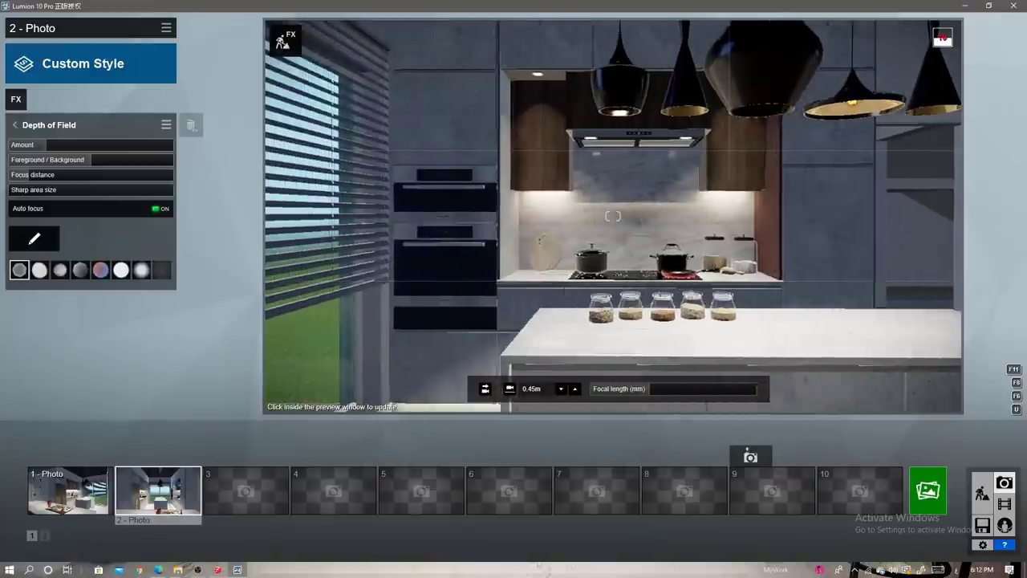
key(d)
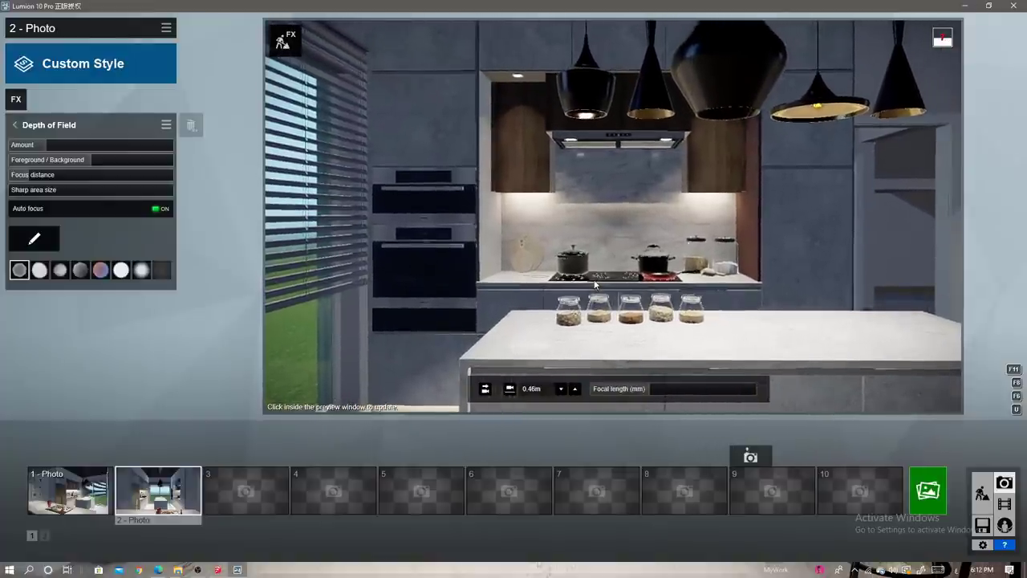
click(223, 456)
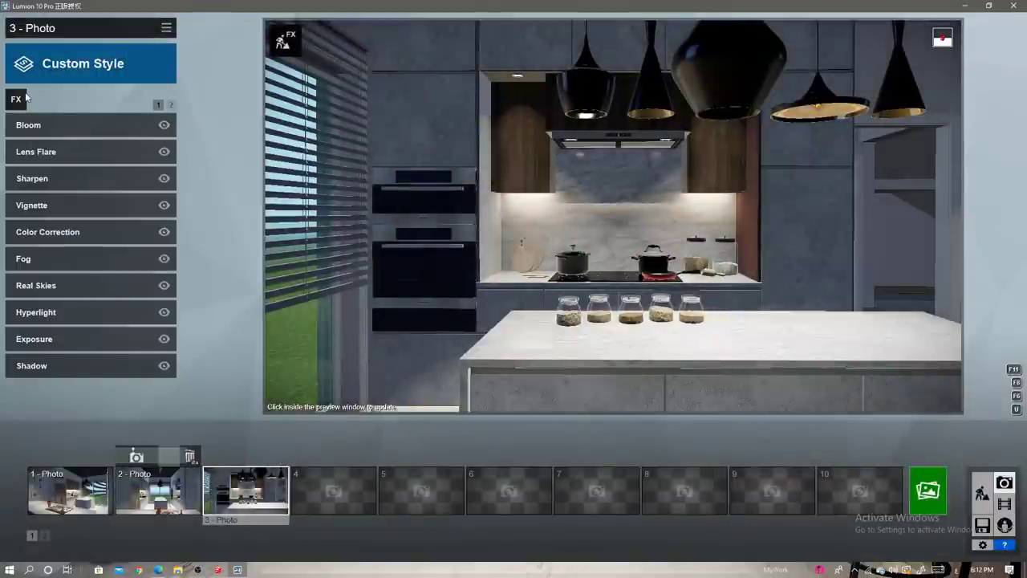
Add a Depth of Field effect to photo 3, preview it full-screen, then bring up the render options.
click(15, 99)
click(638, 265)
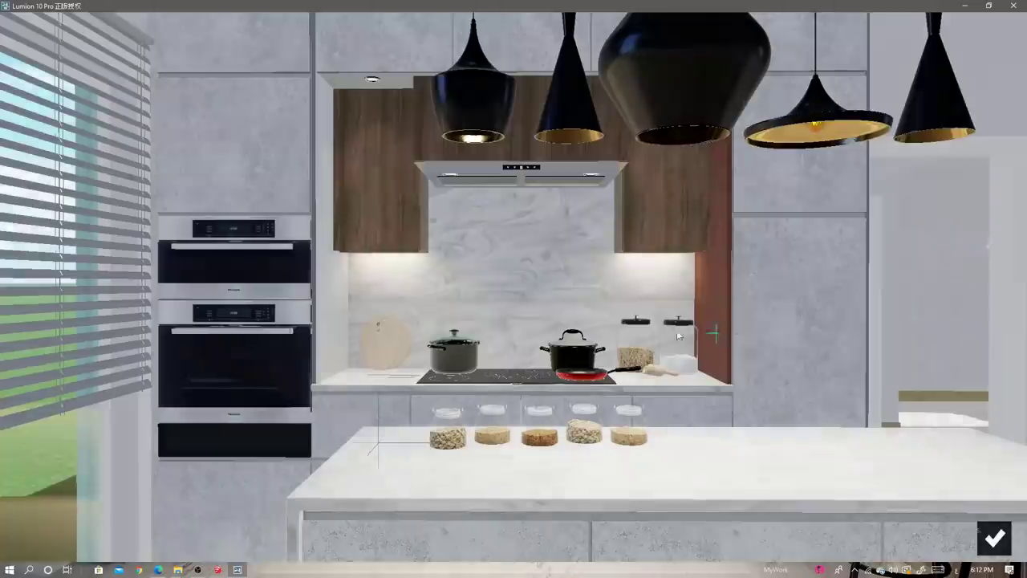
key(F11)
click(989, 542)
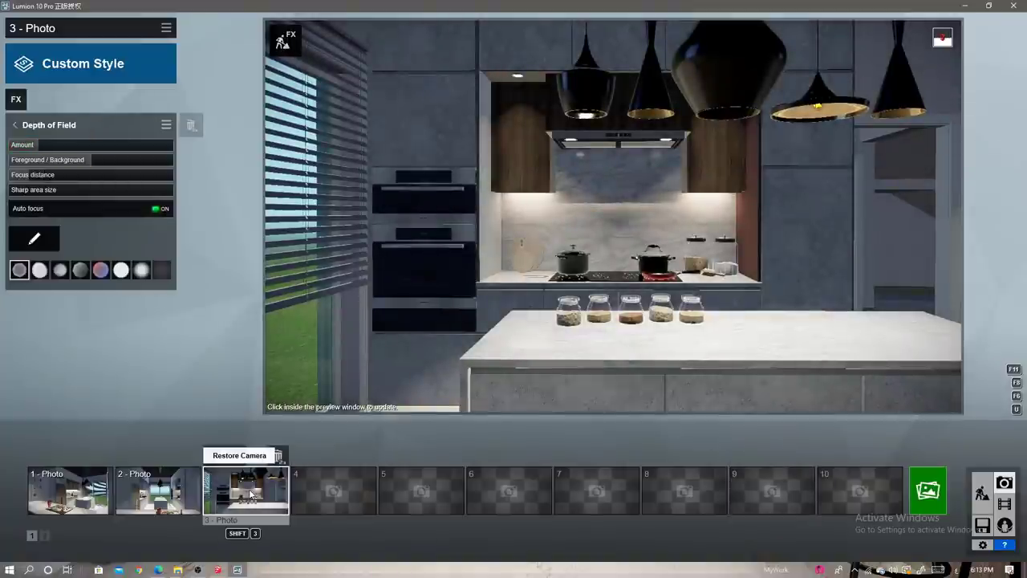
click(917, 486)
Render photo 3 at 3840x2160 print resolution with file name '0', then dismiss the finished render.
click(557, 431)
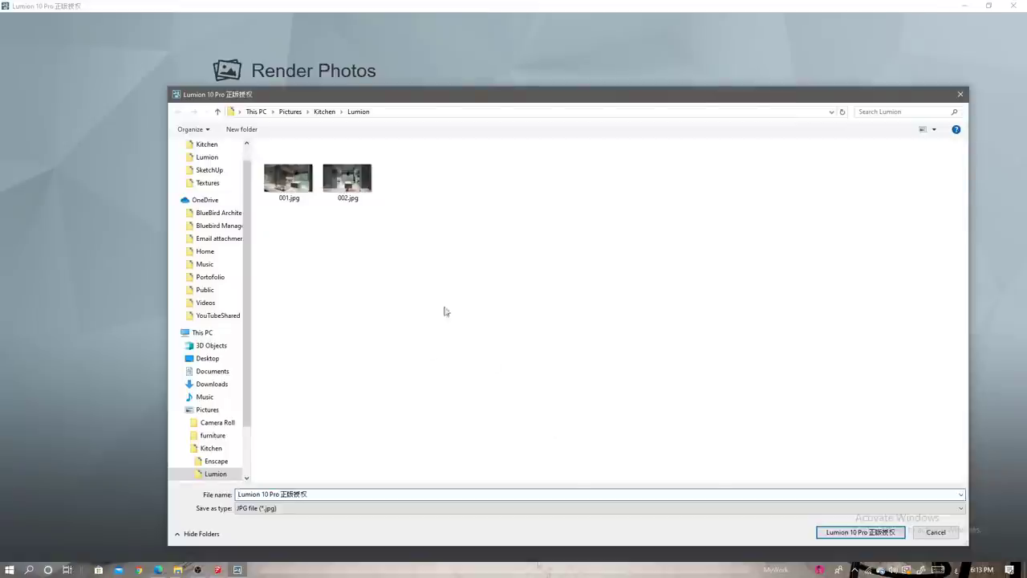
text(0)
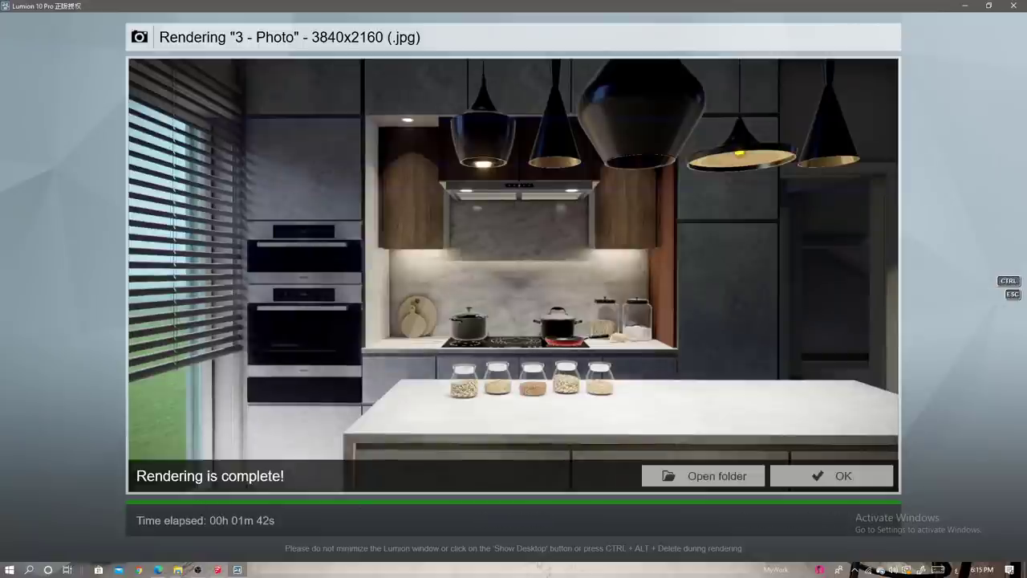
click(843, 475)
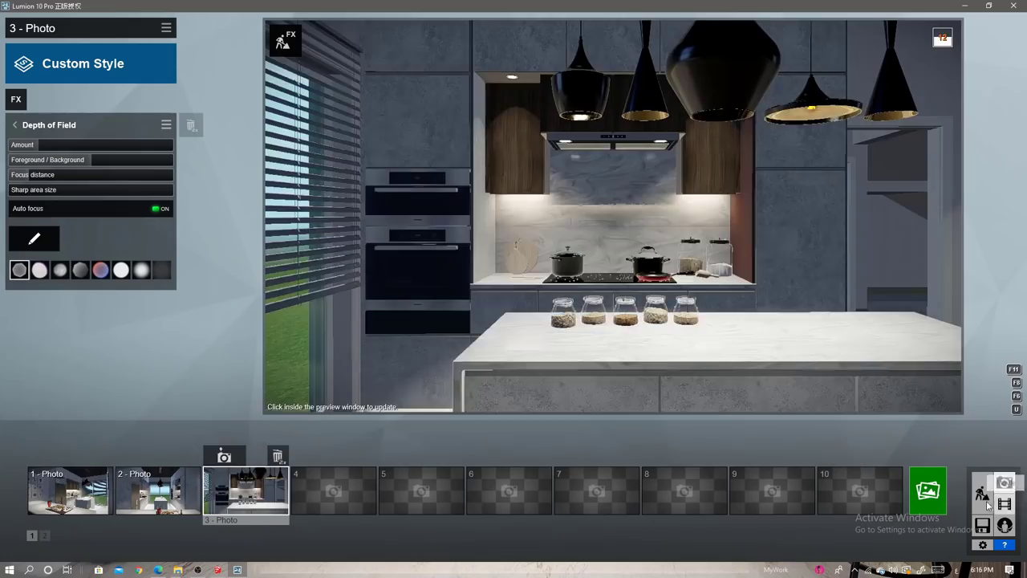
In Build mode, place an area light in the kitchen window.
click(982, 491)
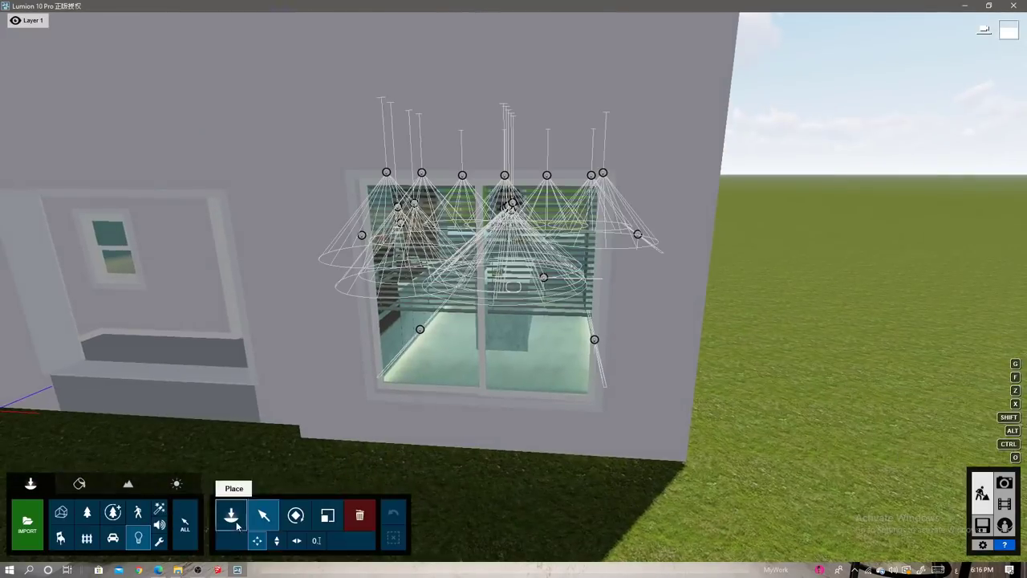
click(232, 518)
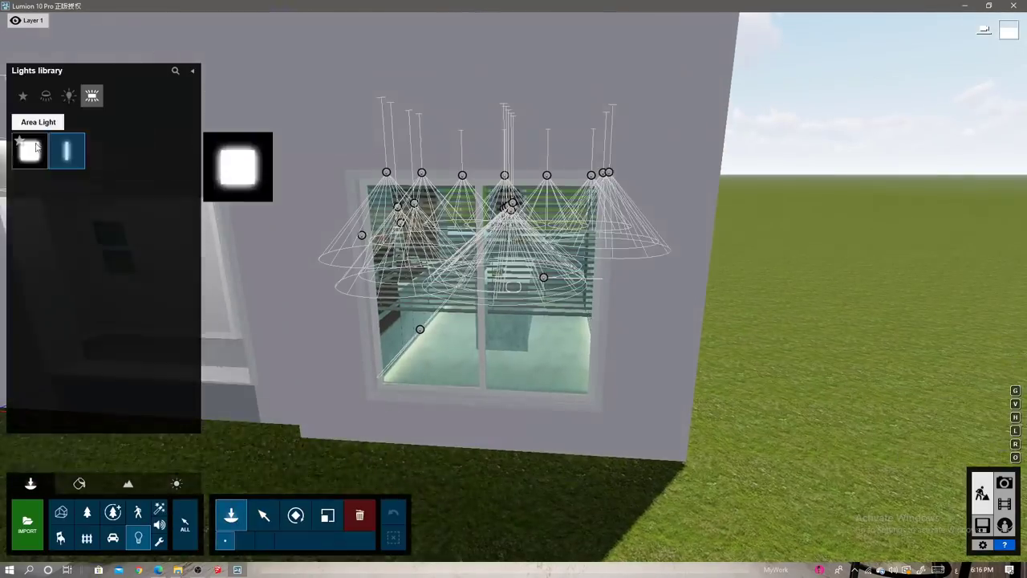
click(30, 150)
click(479, 343)
key(m)
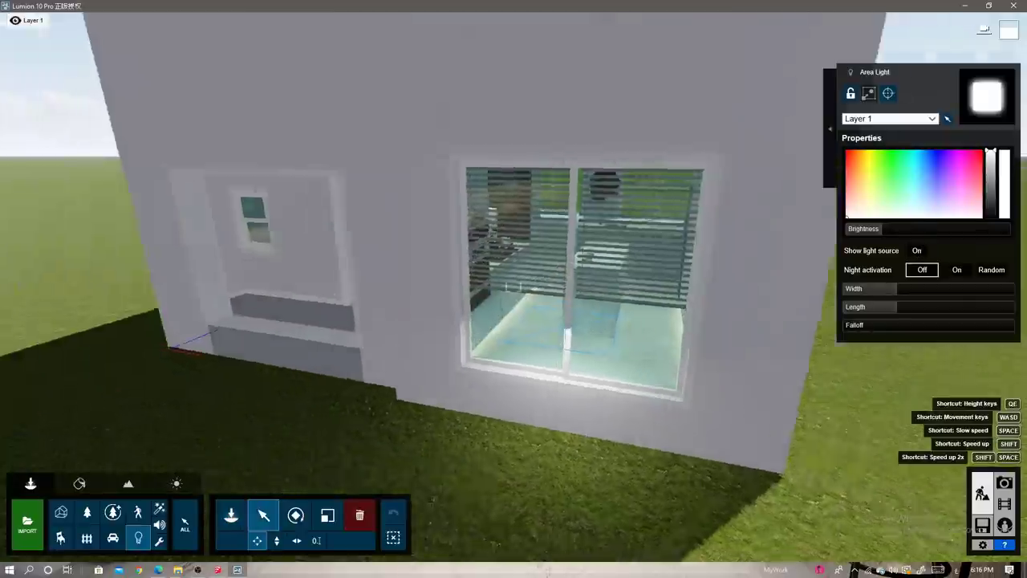
Widen and lengthen the area light to fill the window, adjust its falloff, and return to Photo mode.
right_drag(332, 423, 371, 509)
click(257, 540)
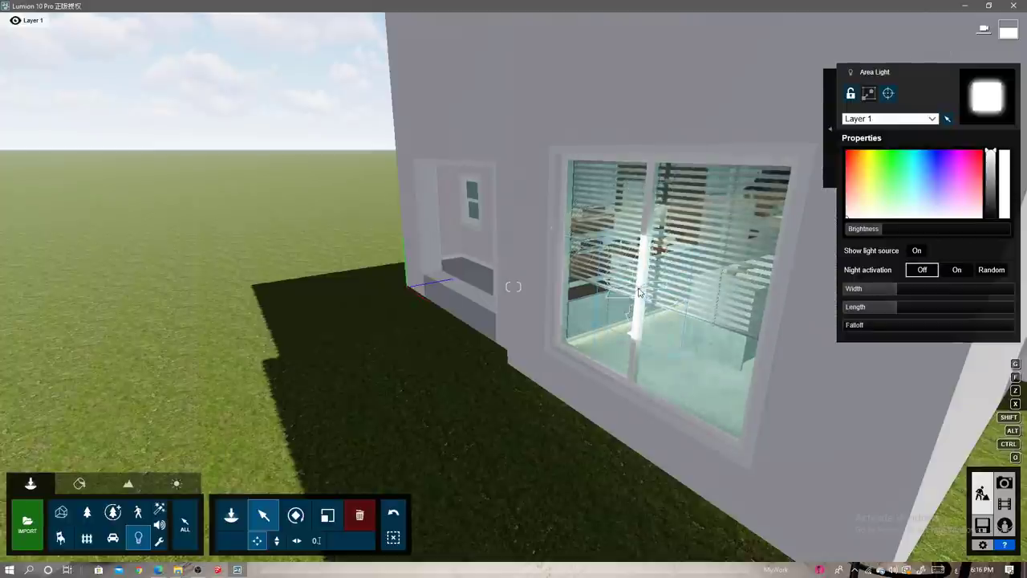
mouse_move(897, 289)
mouse_down()
mouse_move(929, 289)
mouse_move(928, 307)
mouse_up()
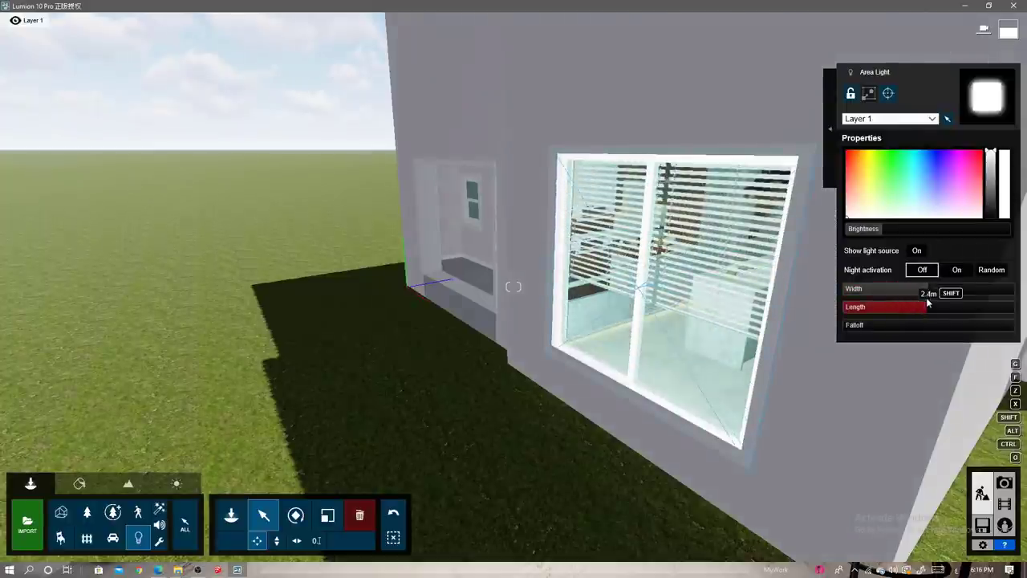
right_drag(929, 308, 800, 351)
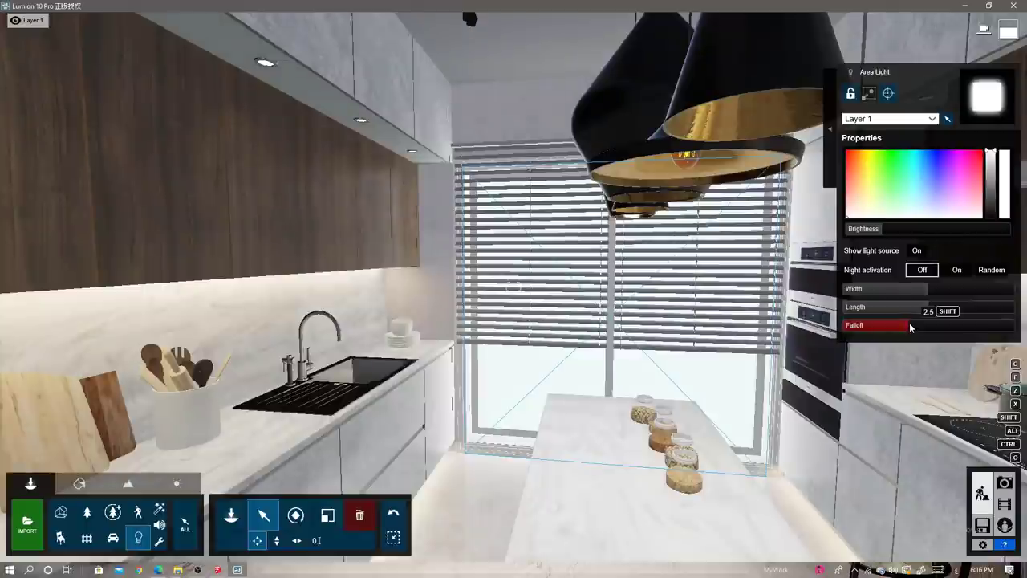
click(911, 324)
mouse_move(923, 229)
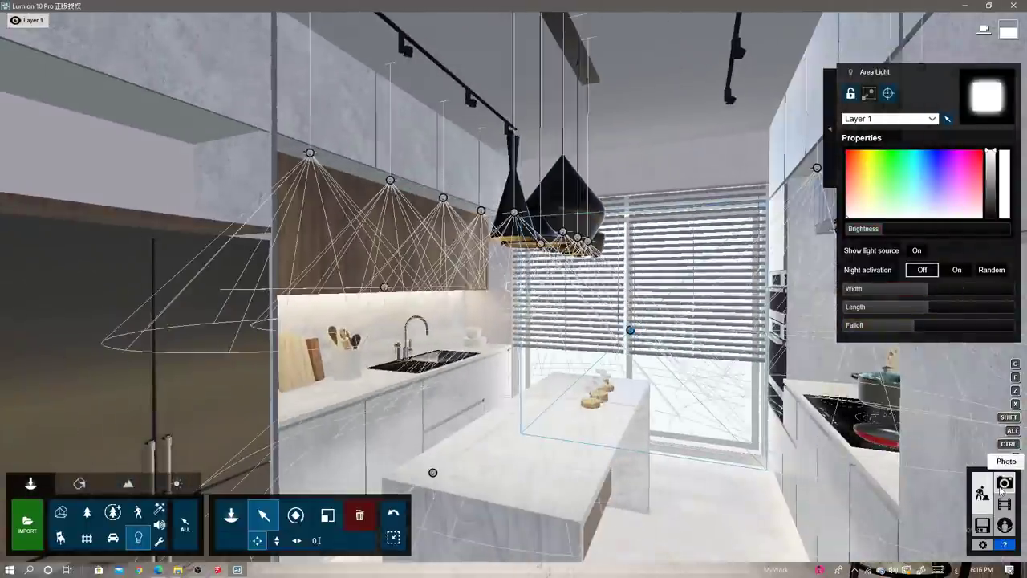
click(1003, 482)
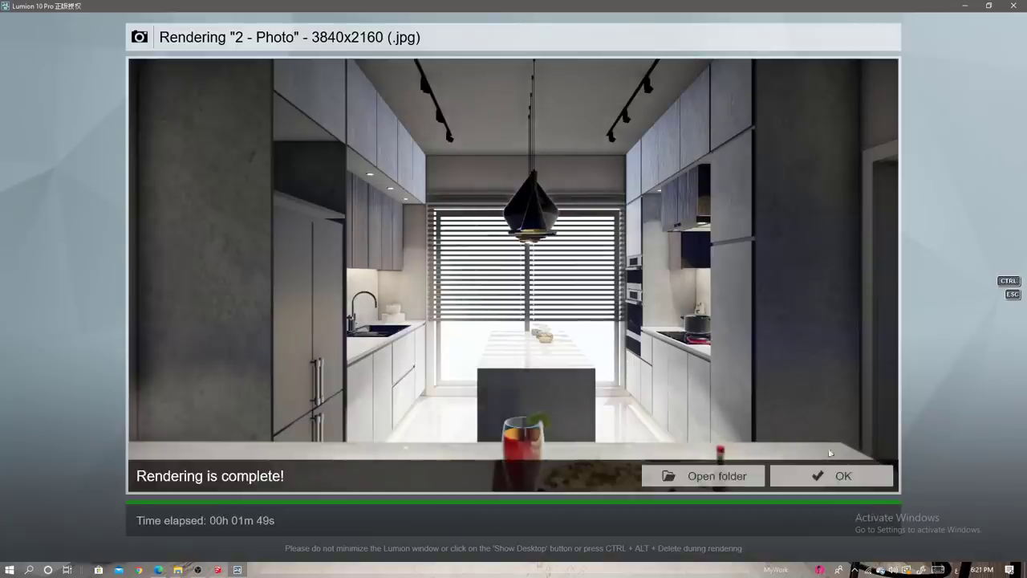
Re-render the photo at print resolution with the new window light, overwriting the existing JPG.
click(831, 475)
click(918, 489)
click(578, 426)
click(522, 321)
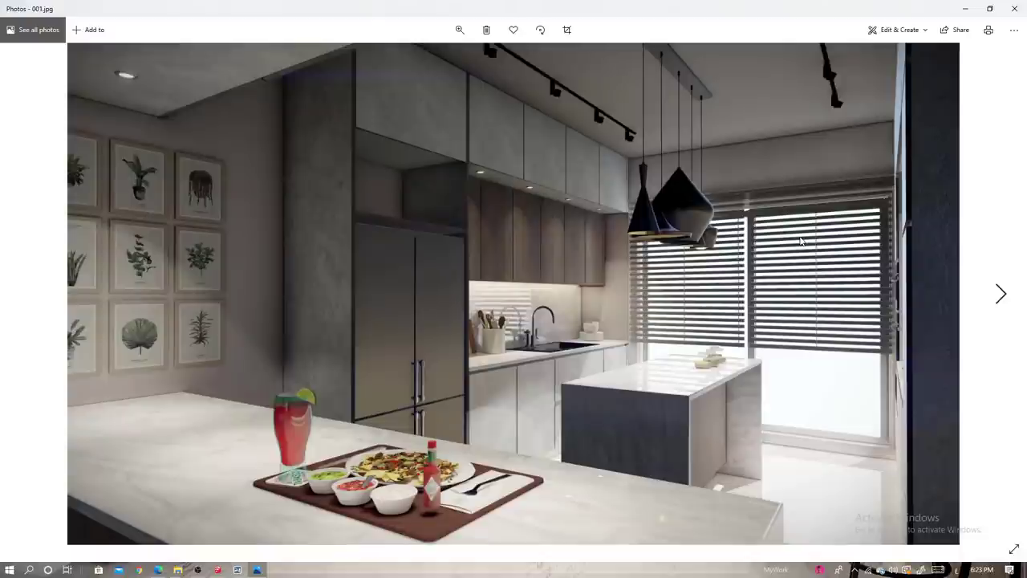
Step forward through 002.jpg and 003.jpg, then back to 001.jpg.
key(Right)
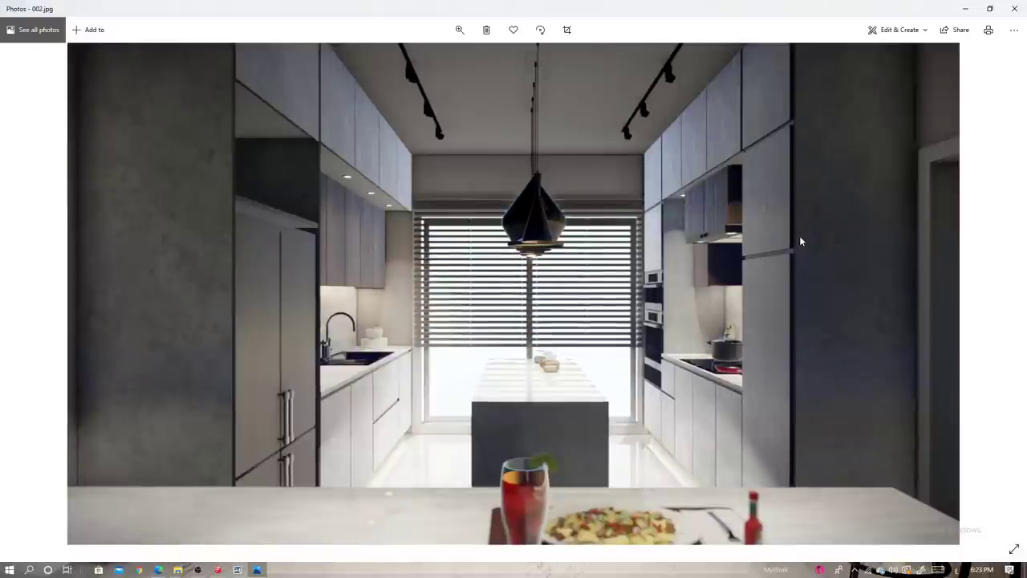
key(Right)
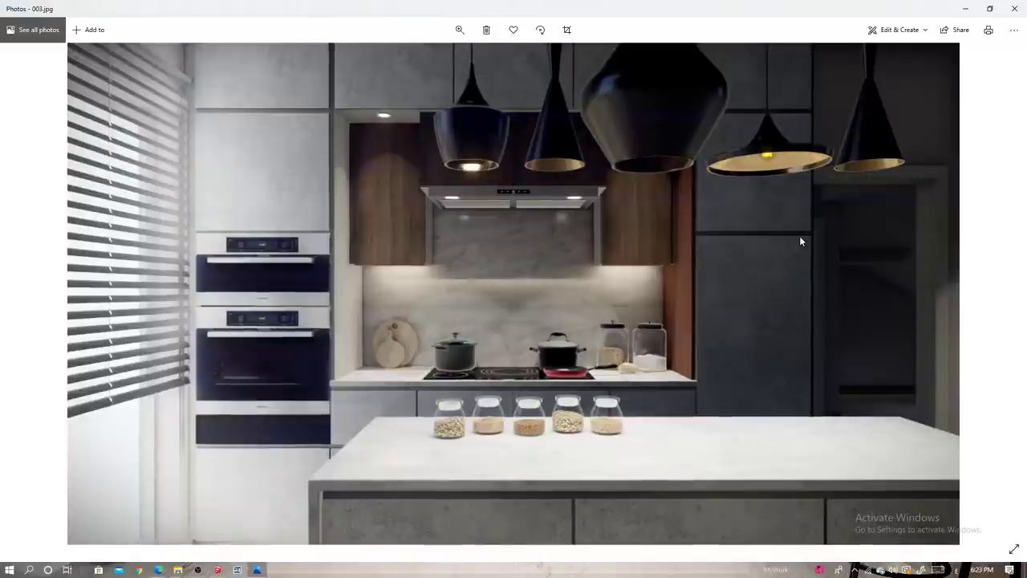
key(Left)
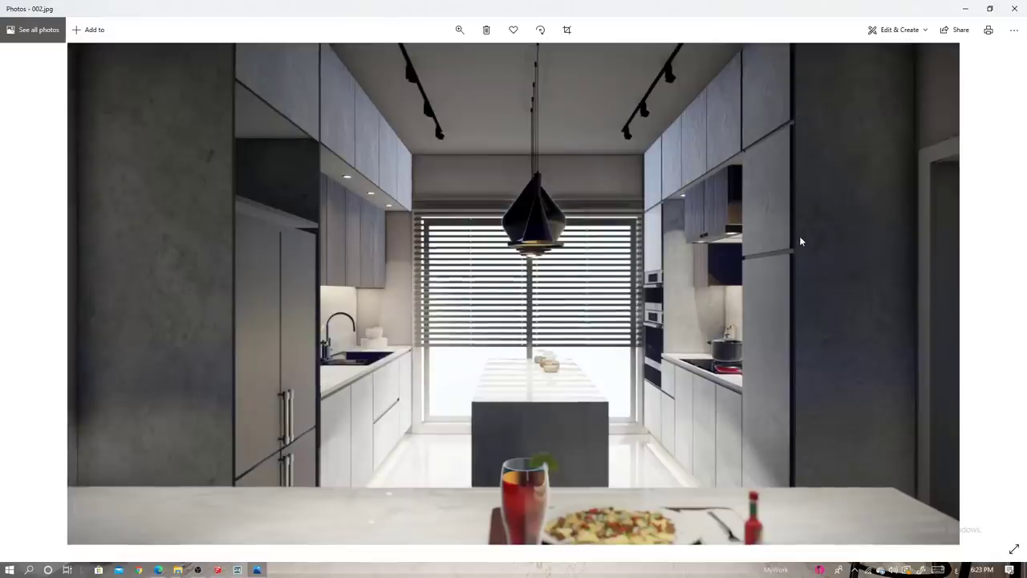
key(Left)
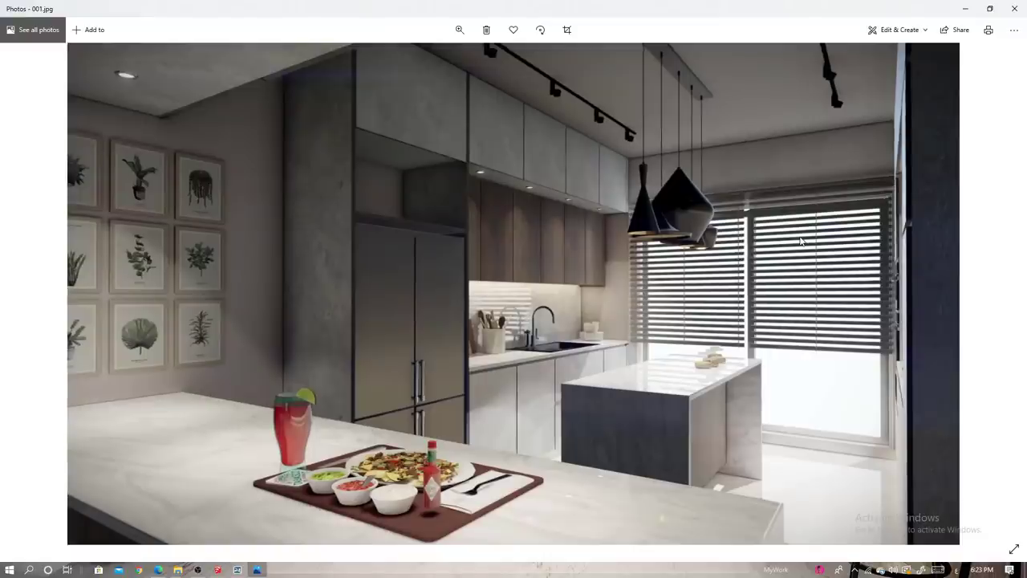